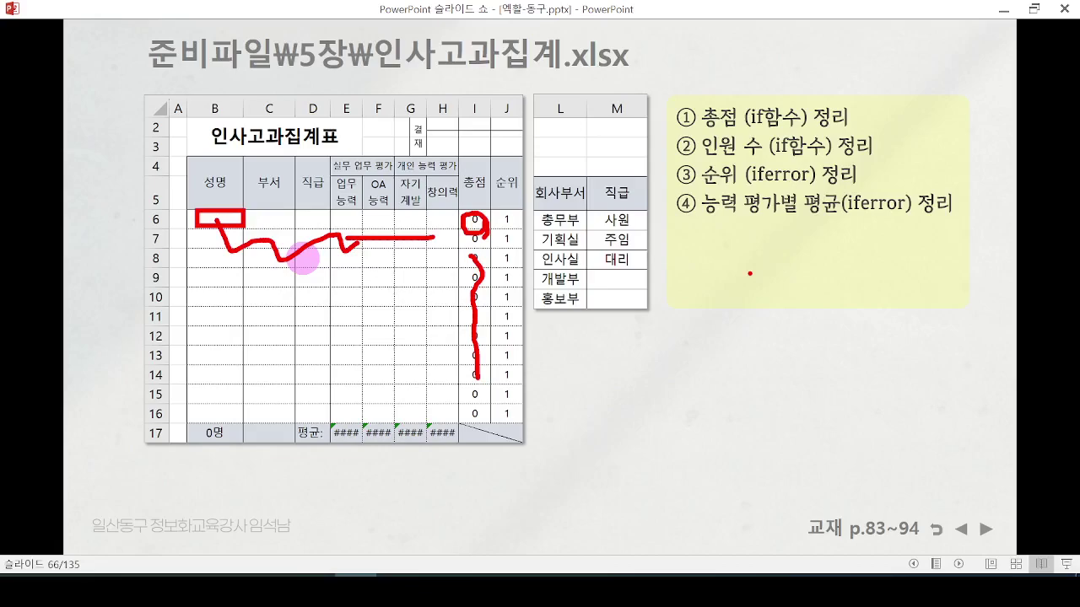
Step: Clear the slide's ink, circle the first 순위 cell, trace an arrow down the 성명 column to the headcount cell, and erase the marks
key("e")
mouse_move(526, 224)
left_mouse_down()
mouse_move(510, 232)
mouse_move(524, 210)
left_mouse_up()
left_click_drag(217, 237, 217, 432)
mouse_move(199, 410)
left_mouse_down()
mouse_move(211, 427)
mouse_move(234, 413)
left_mouse_up()
mouse_move(233, 451)
left_mouse_down()
mouse_move(241, 417)
mouse_move(252, 477)
left_mouse_up()
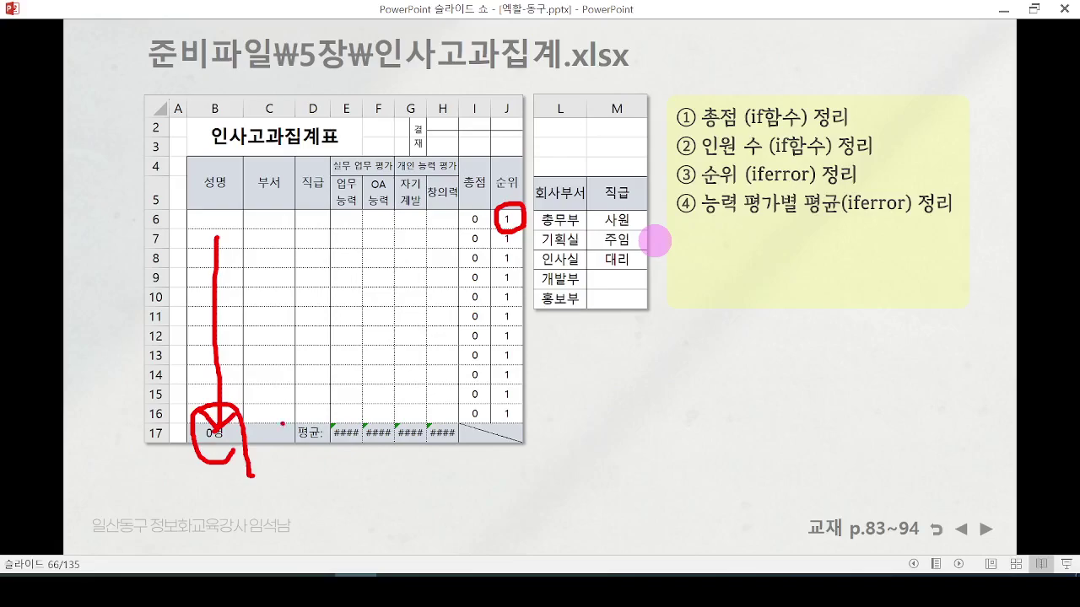
mouse_move(222, 226)
left_mouse_down()
mouse_move(189, 314)
mouse_move(192, 391)
left_mouse_up()
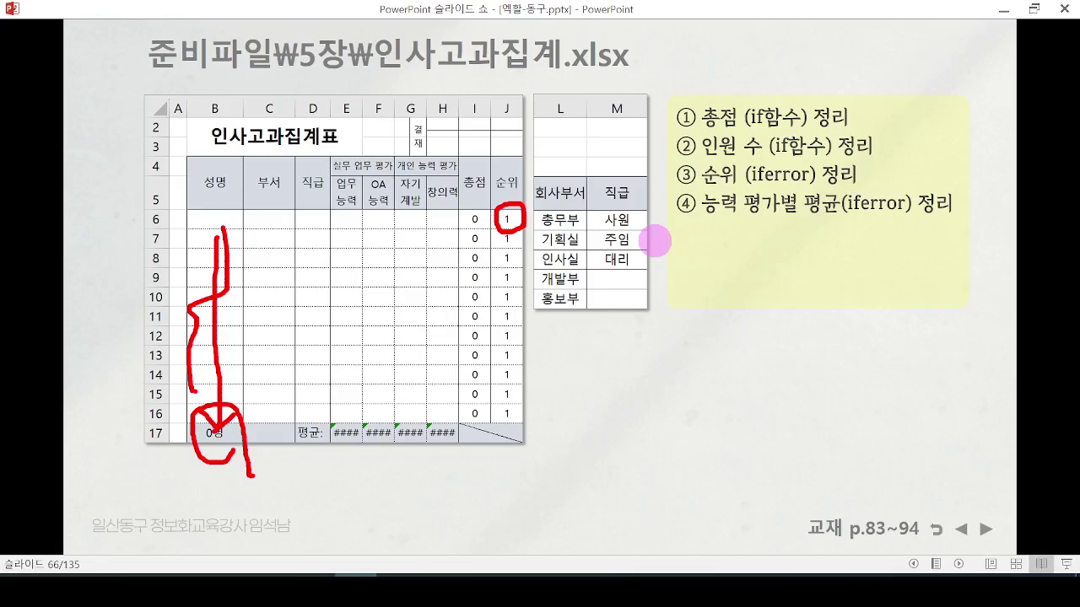
key("e")
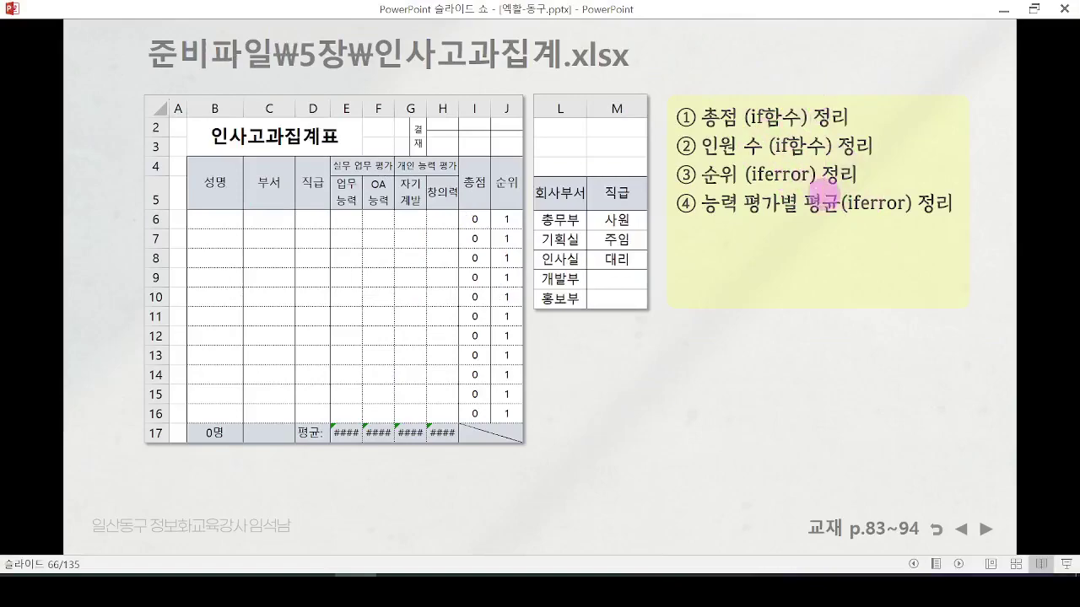
Step: Handwrite "if" beside the slide title, mark the upper 총점 cells, and erase the ink
mouse_move(658, 34)
left_mouse_down()
mouse_move(687, 39)
mouse_move(674, 88)
left_mouse_up()
mouse_move(742, 29)
left_mouse_down()
mouse_move(718, 24)
mouse_move(715, 87)
mouse_move(744, 61)
left_mouse_up()
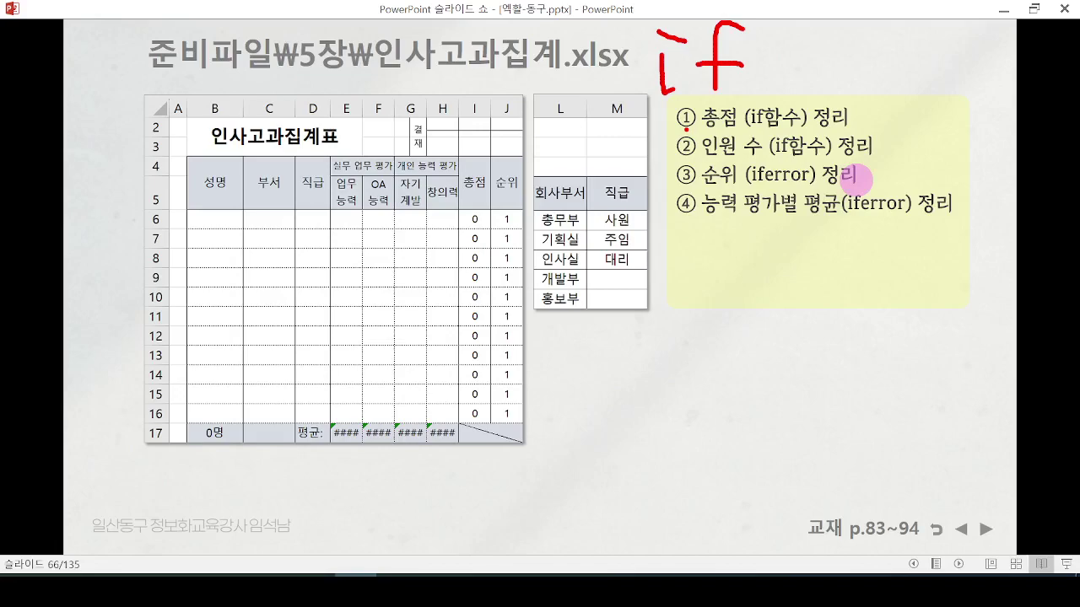
mouse_move(467, 229)
left_mouse_down()
mouse_move(494, 226)
mouse_move(489, 274)
left_mouse_up()
key("e")
Step: Advance the slide to item ⑤ 데이터 입력, mark the empty 총점 and 순위 cells, box data rows 6 to 12, and discard the ink
key("Right")
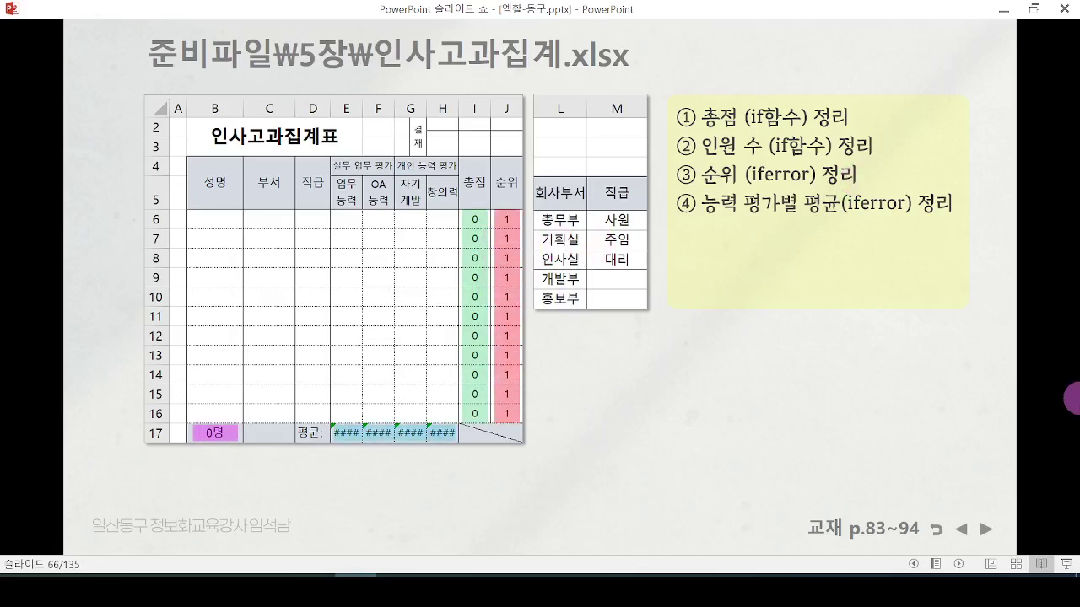
key("Right")
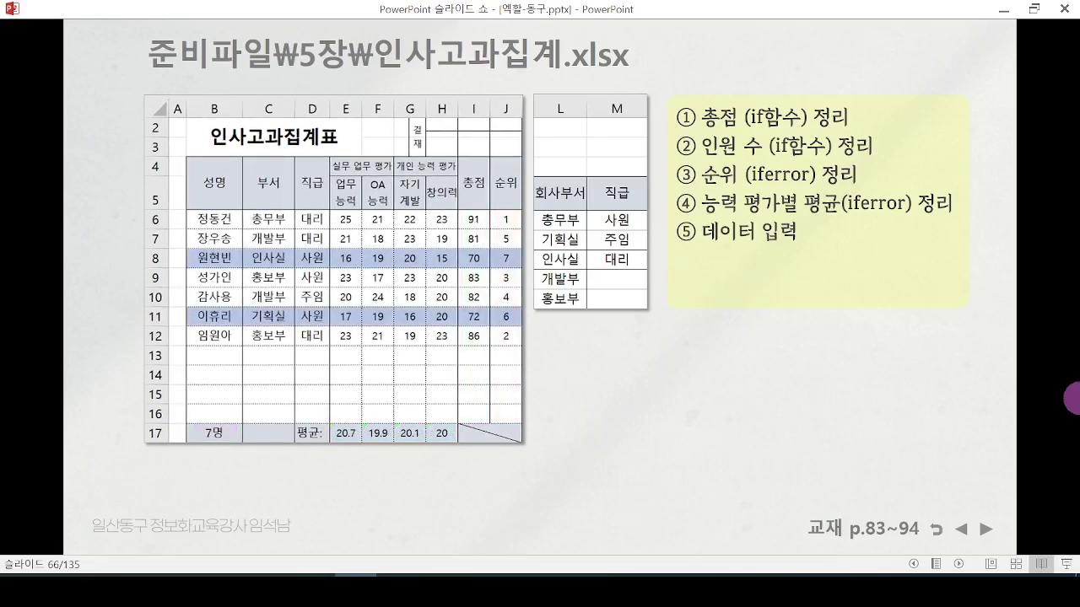
left_click_drag(481, 361, 477, 423)
left_click(515, 367)
left_click_drag(515, 367, 512, 438)
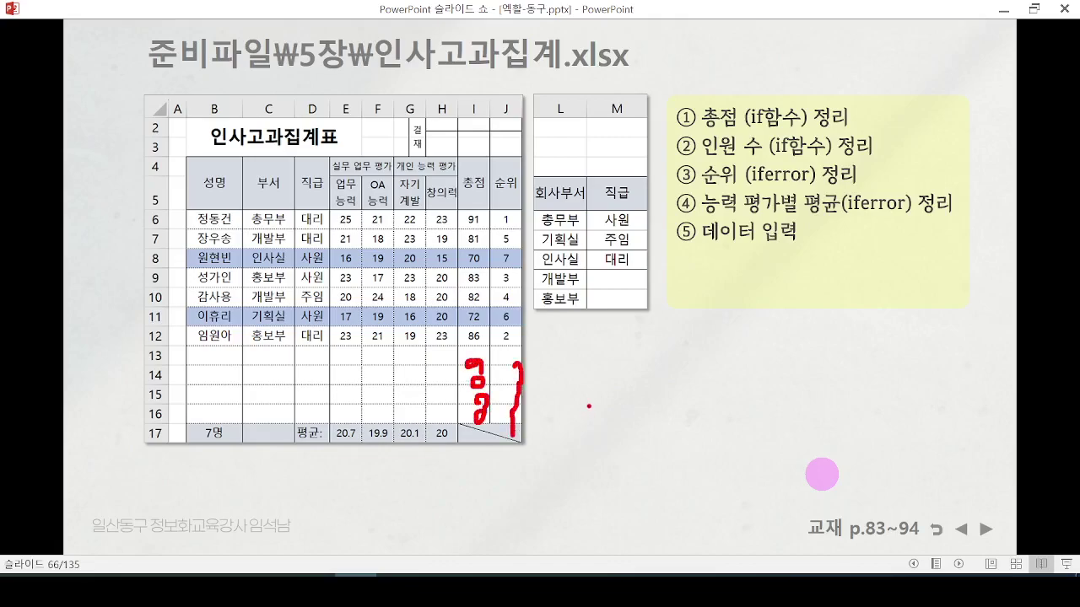
mouse_move(178, 201)
left_mouse_down()
mouse_move(464, 349)
mouse_move(177, 203)
left_mouse_up()
mouse_move(590, 184)
left_mouse_down()
mouse_move(542, 228)
mouse_move(571, 289)
left_mouse_up()
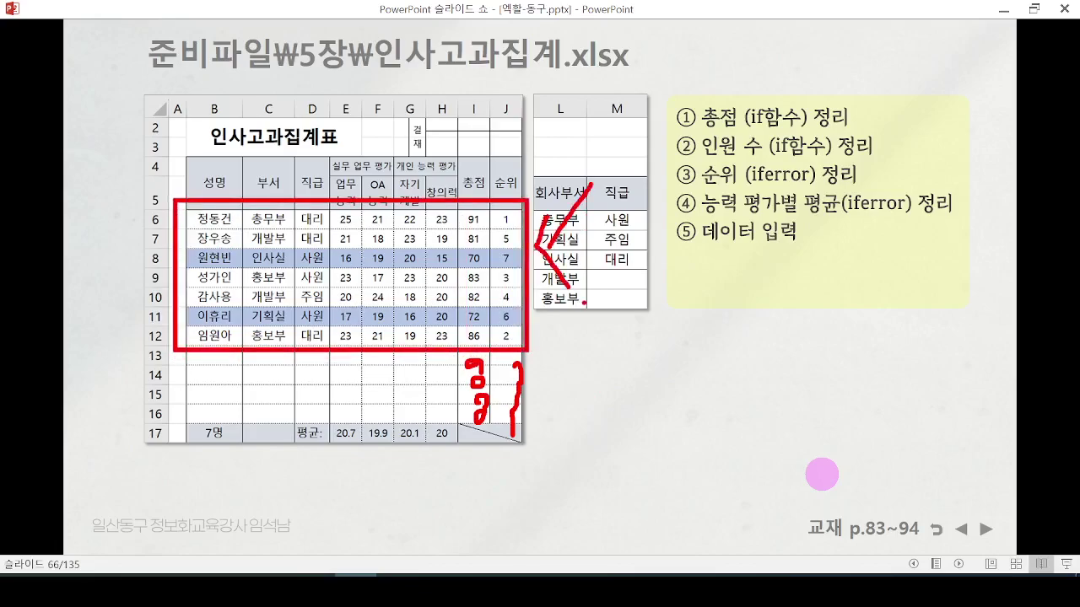
key("Escape")
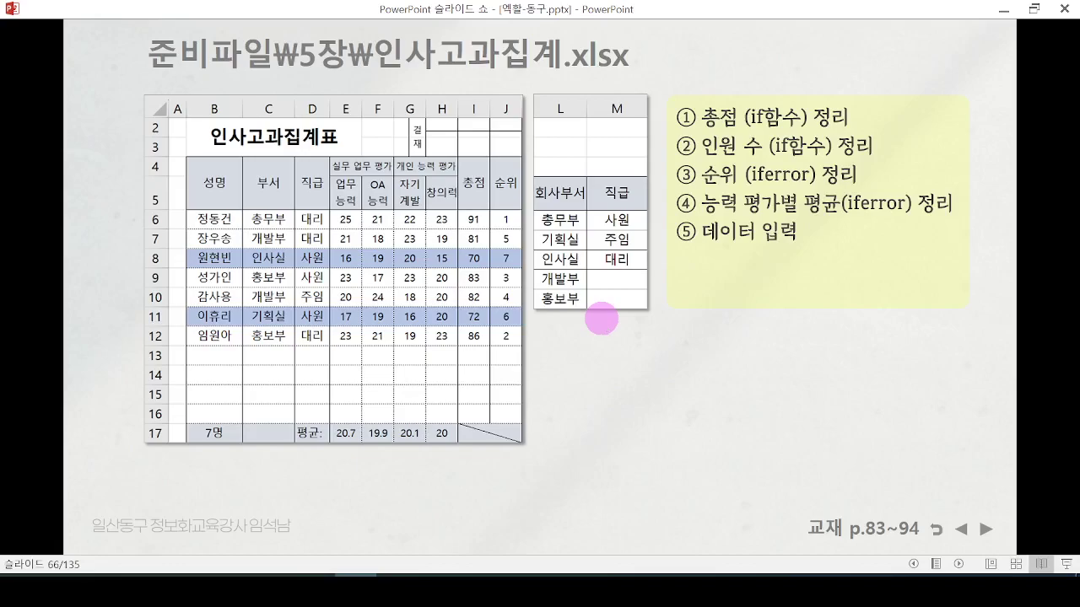
Step: Underline the two blue-highlighted rows, 8 and 11, with the pen and erase the lines
key("ctrl+p")
left_click_drag(173, 268, 526, 264)
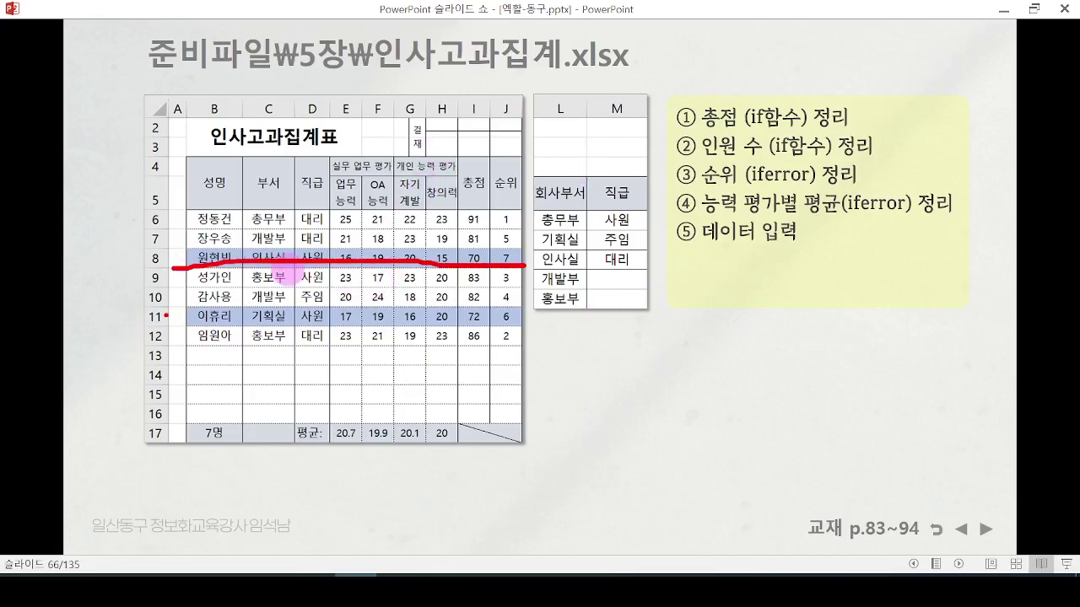
left_click_drag(167, 328, 523, 311)
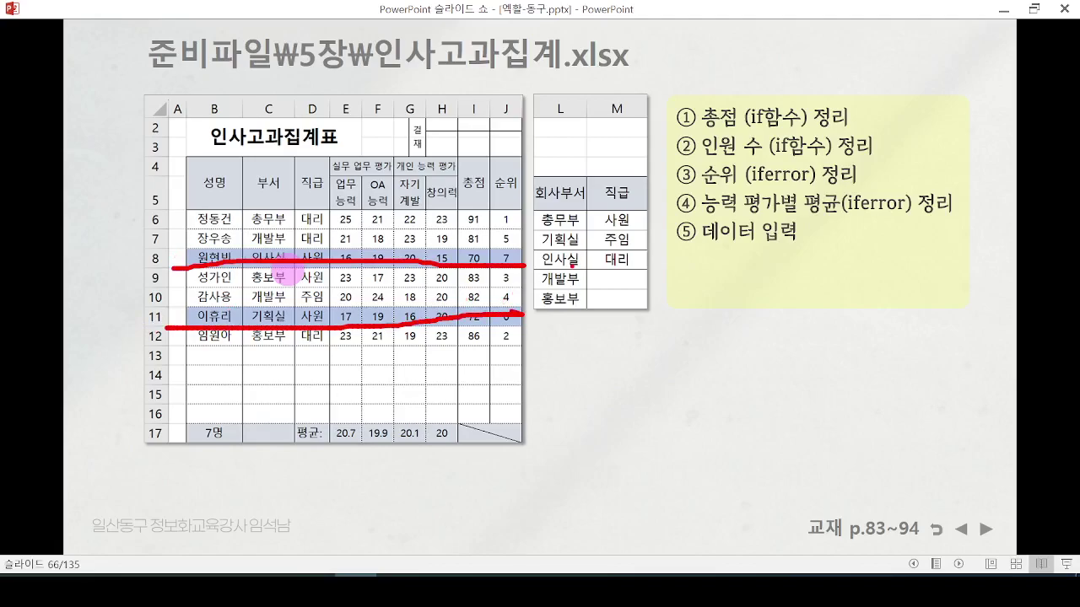
key("e")
Step: Reveal items ⑥ 부서/직급:데이터 유효성 검사 and ⑦ 조건부 서식, underline the highlighted rows, and erase the ink
left_click(580, 272)
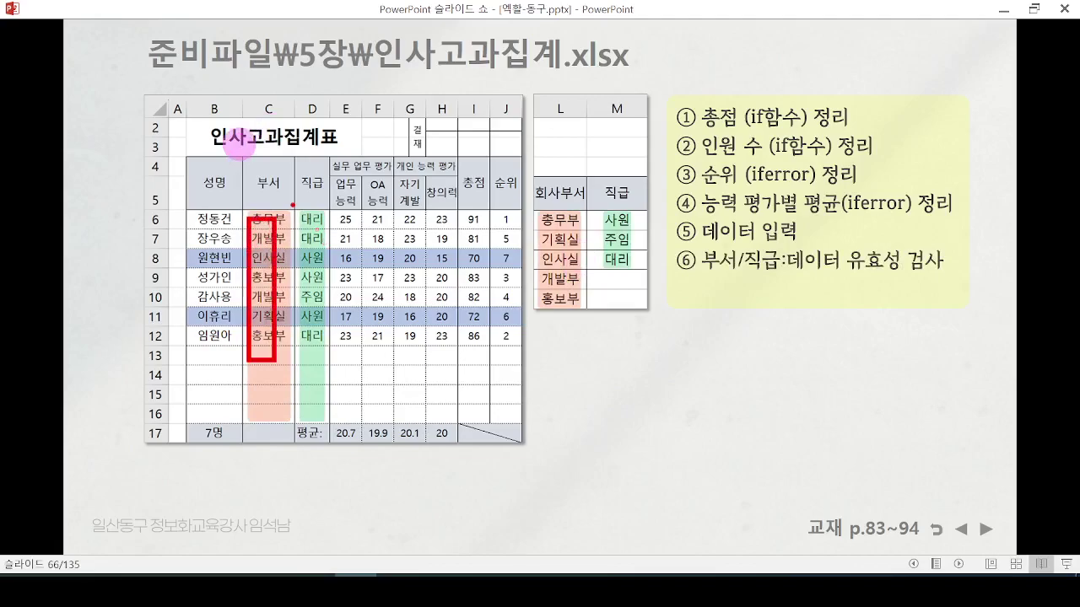
left_click(664, 314)
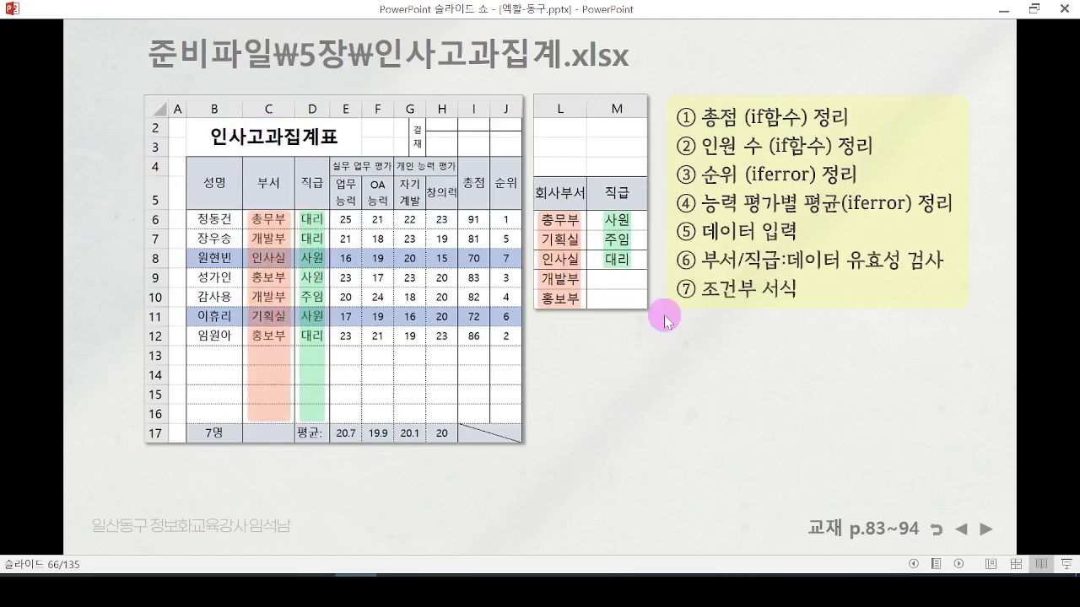
left_click_drag(177, 263, 572, 292)
left_click_drag(167, 333, 505, 345)
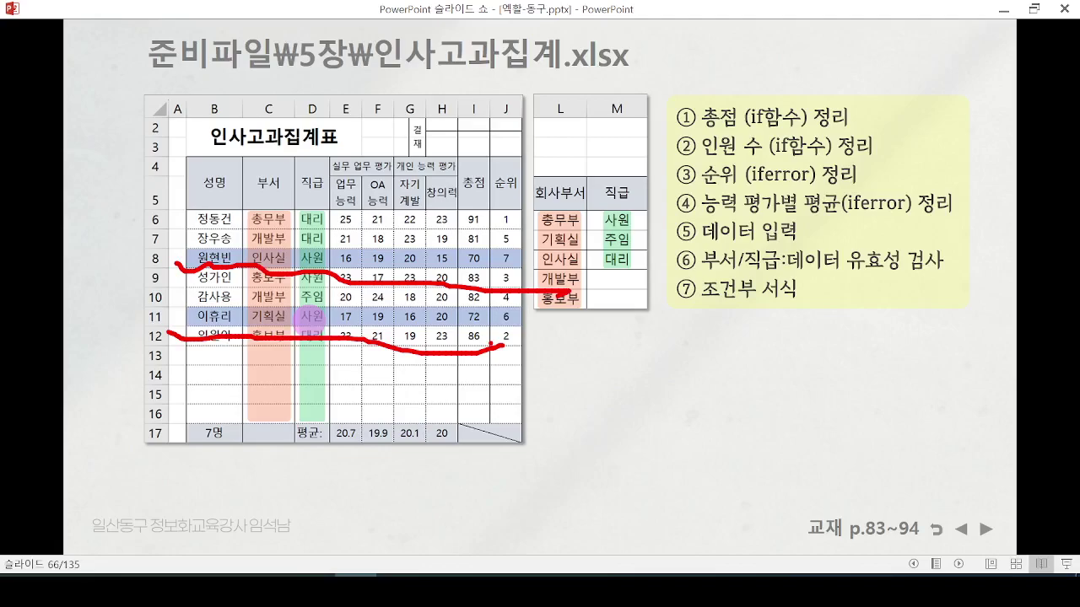
key("e")
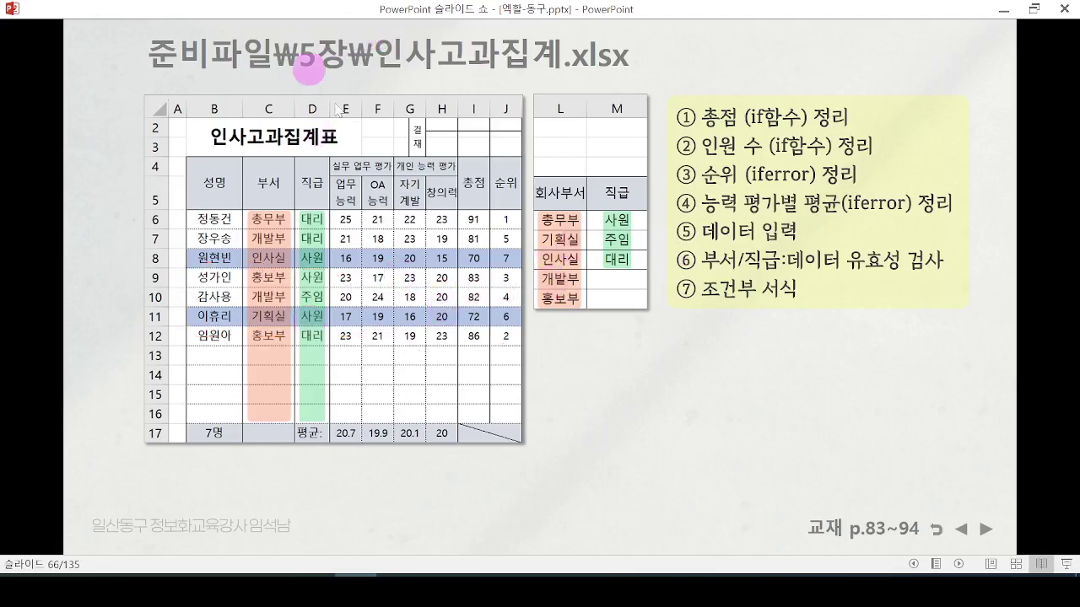
Step: Circle the first 총점 value on the slide, switch to 인사고과집계.xlsx in Excel, and temporarily mark cell I6 and the 총점 cells below it
left_click_drag(484, 224, 485, 211)
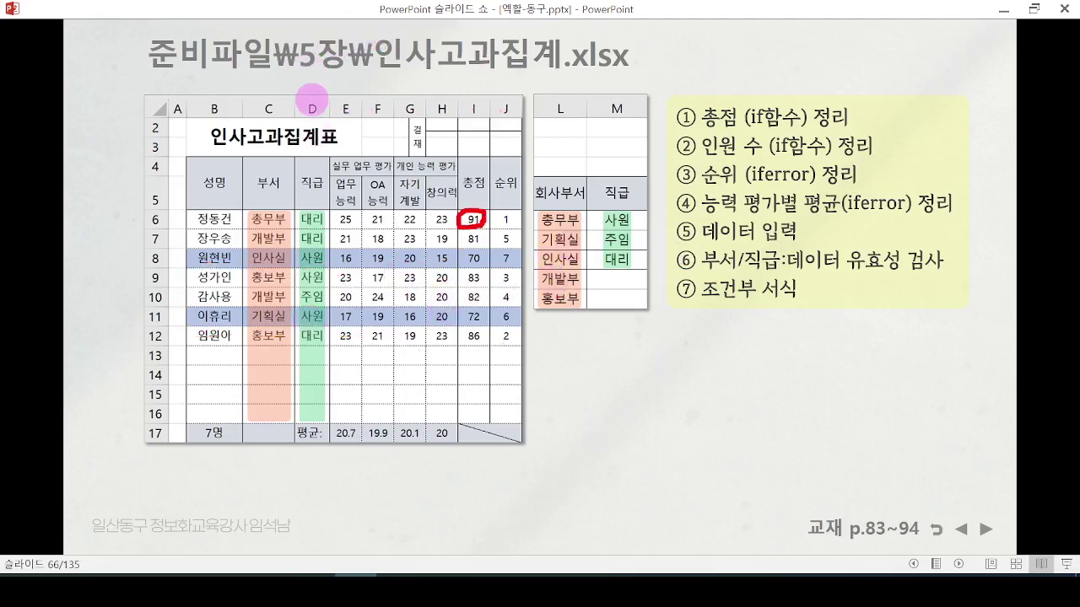
left_click(1003, 8)
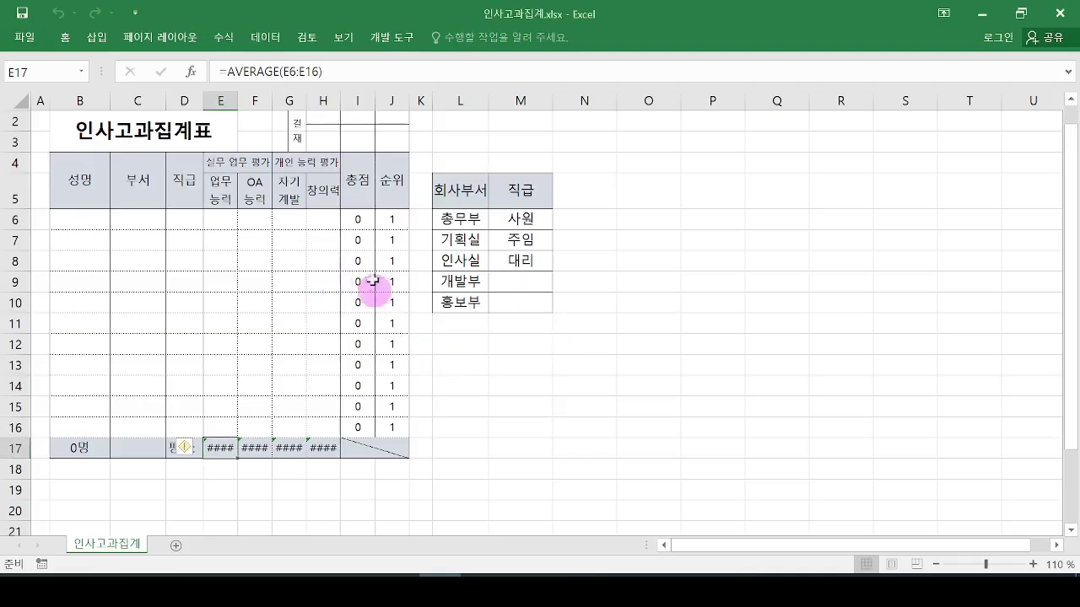
mouse_move(347, 204)
left_mouse_down()
mouse_move(343, 241)
mouse_move(373, 208)
mouse_move(351, 206)
left_mouse_up()
mouse_move(372, 243)
left_mouse_down()
mouse_move(356, 275)
mouse_move(365, 413)
left_mouse_up()
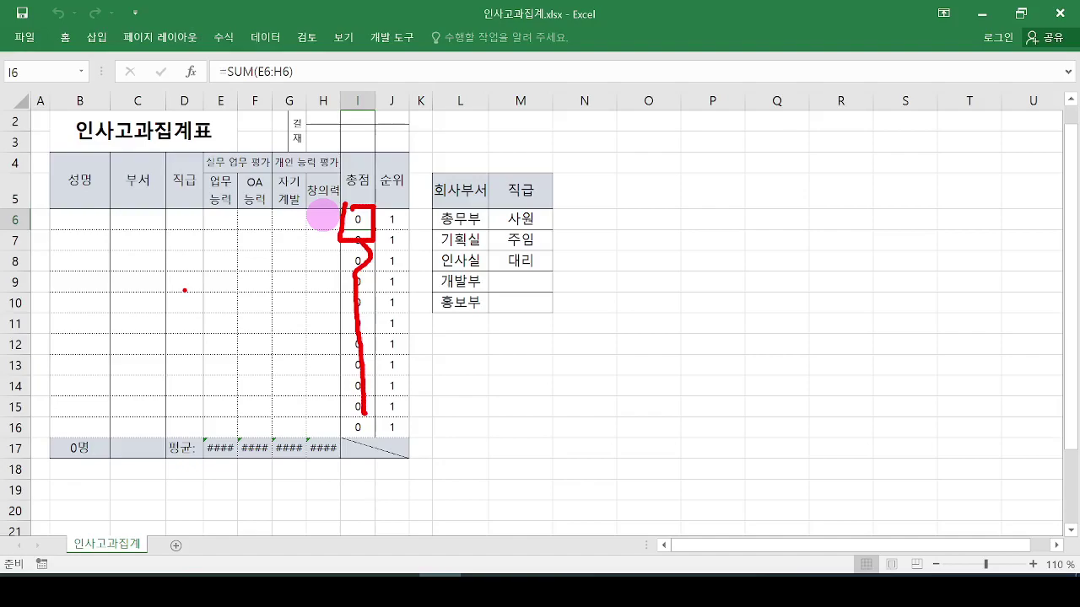
key("Escape")
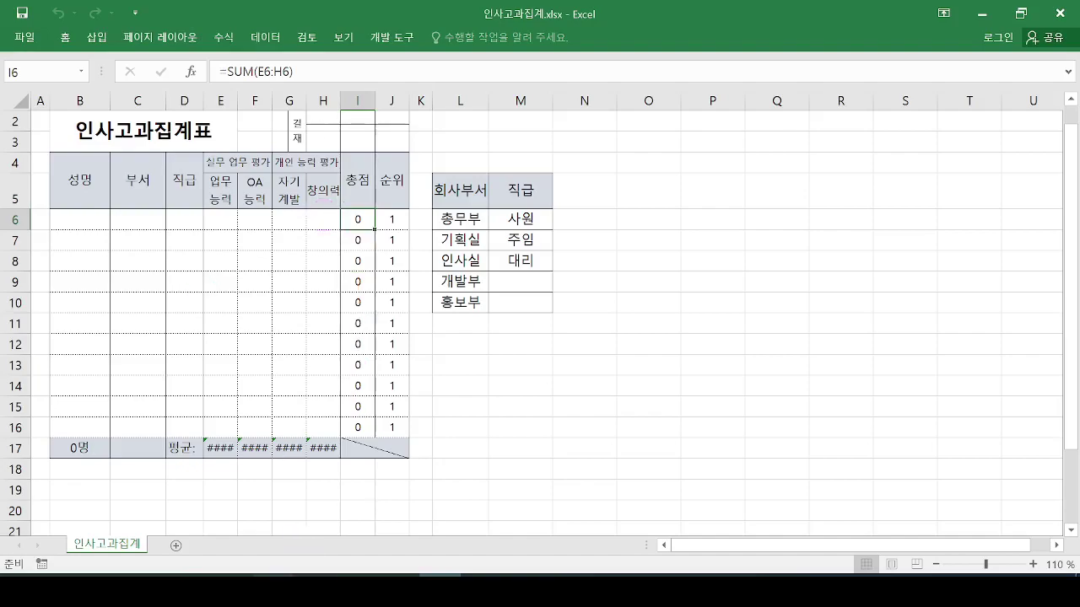
Step: Switch to the Notepad note, start a new line below a blank one, and make the window taller
key("alt+Tab")
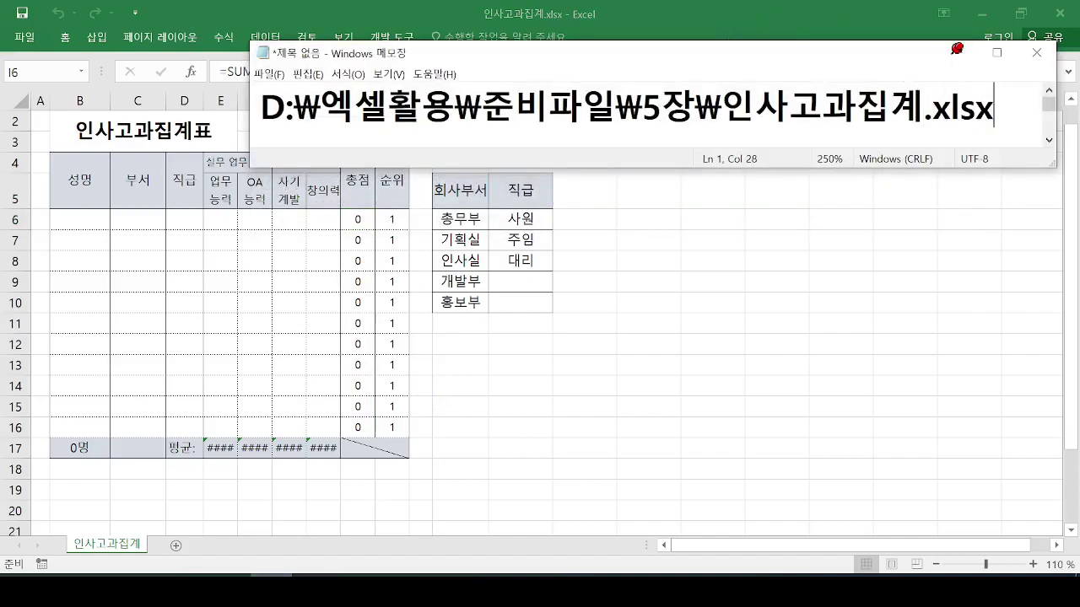
key("Return")
key("Return")
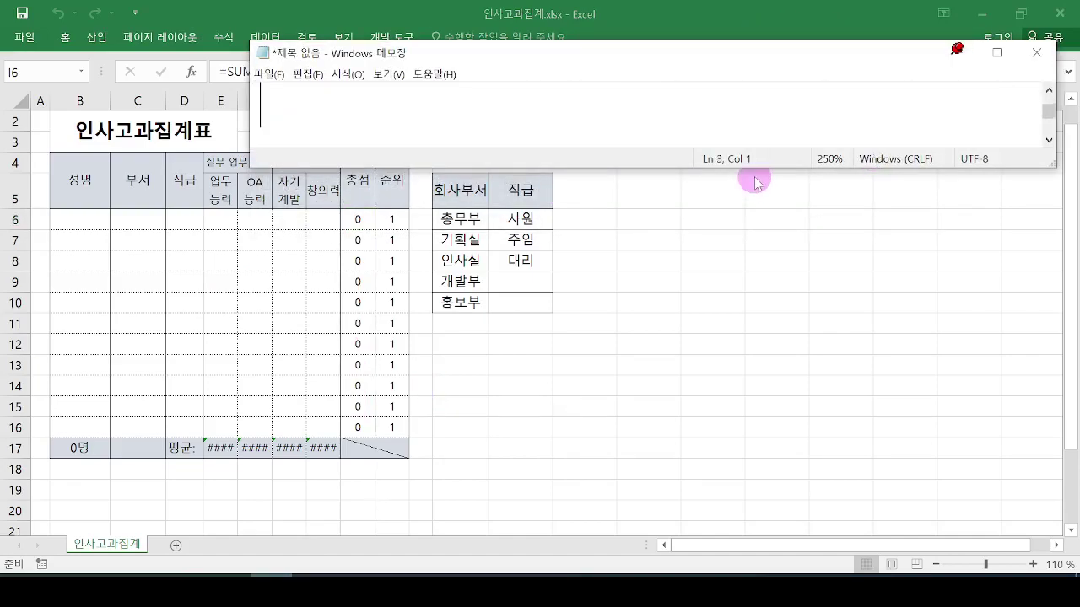
left_click_drag(754, 168, 751, 335)
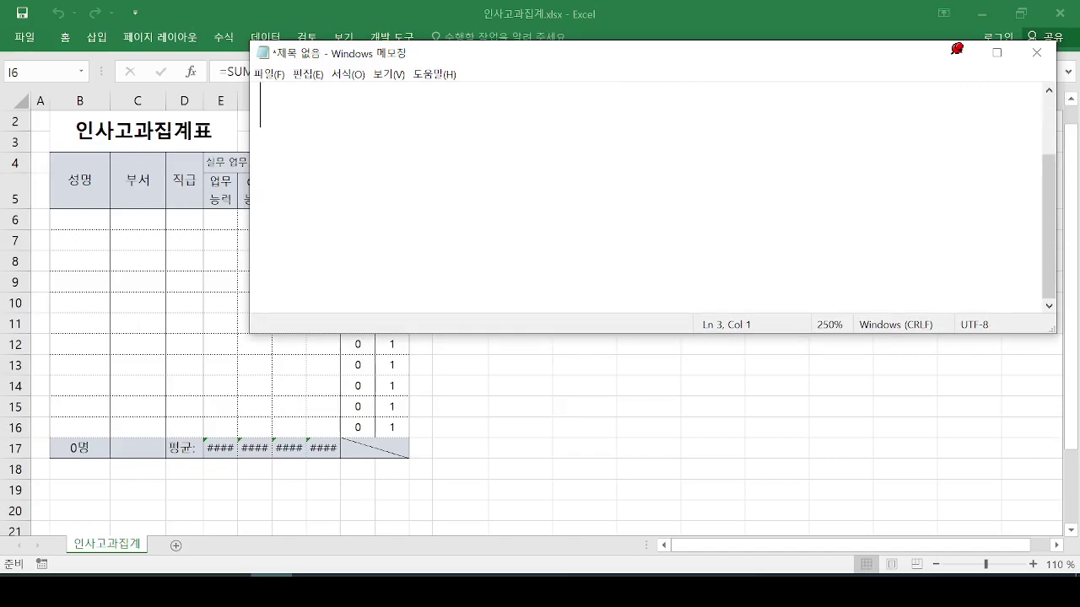
Step: Write the IF syntax "if(조건식,참일 경우,거짓일 경우)" in the note
type("if(")
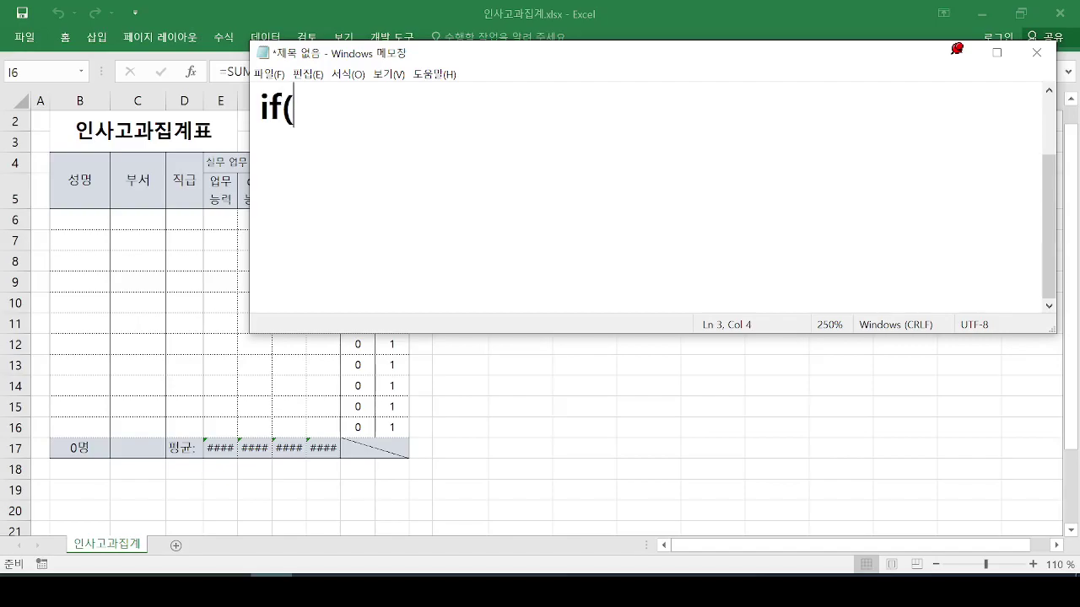
key("Hangul")
type("조거")
type("건식,")
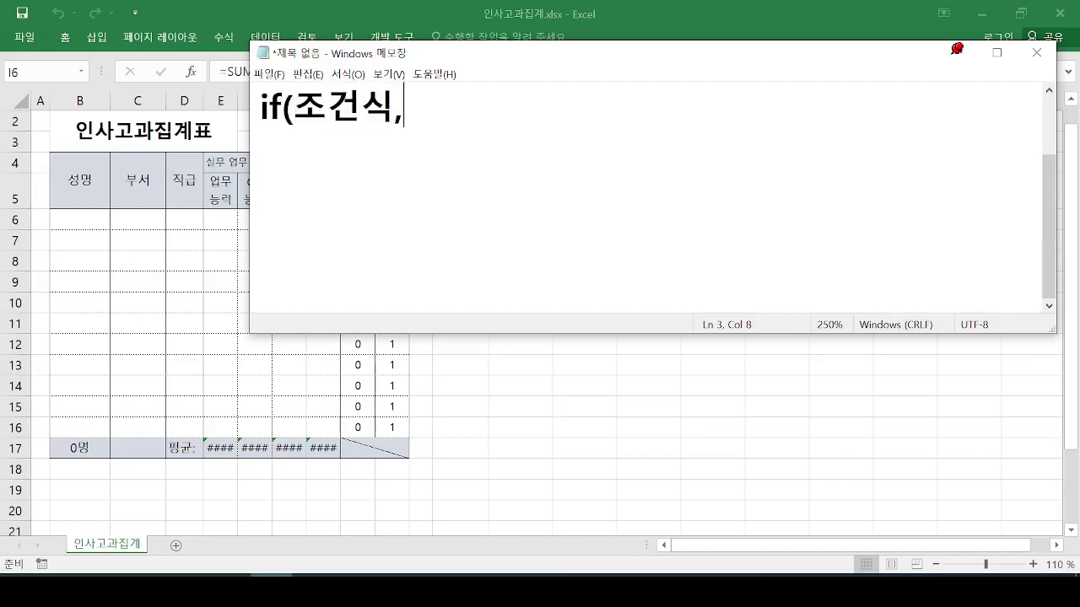
type("참일 경ㅇ")
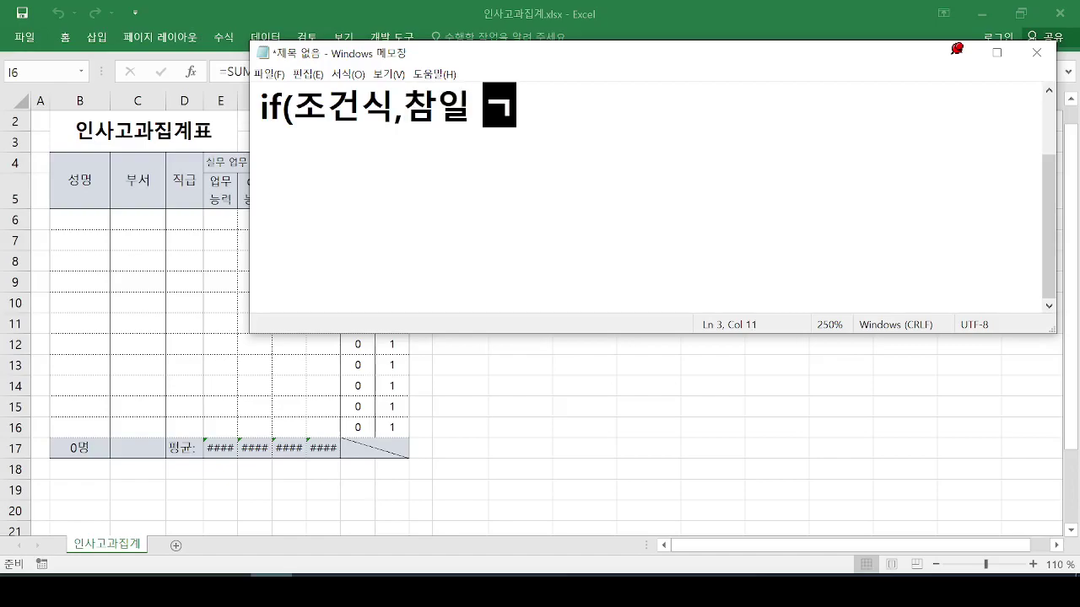
type("우,")
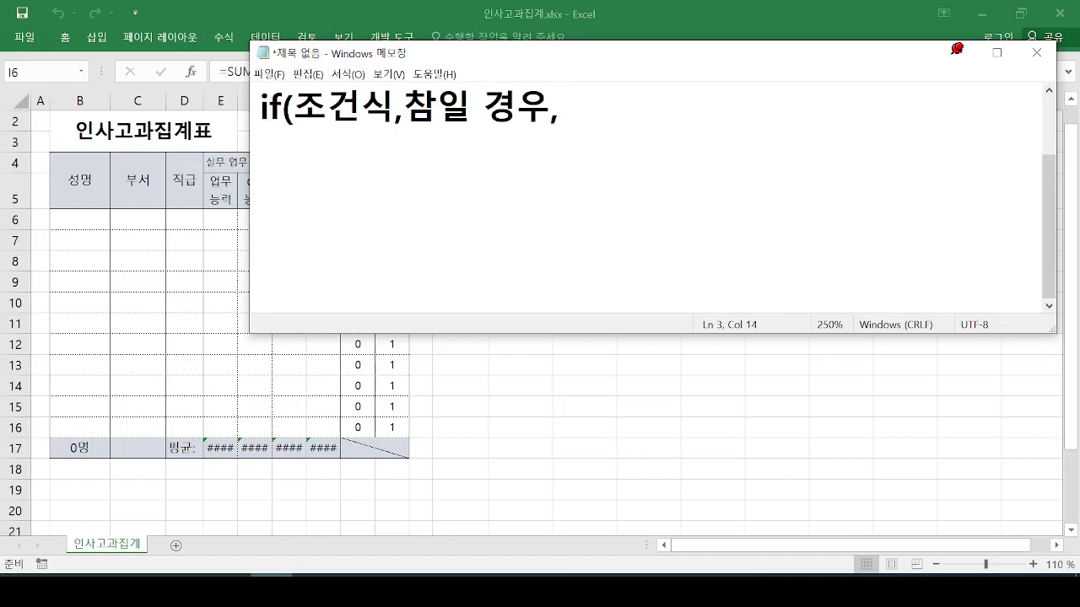
type("거짓일")
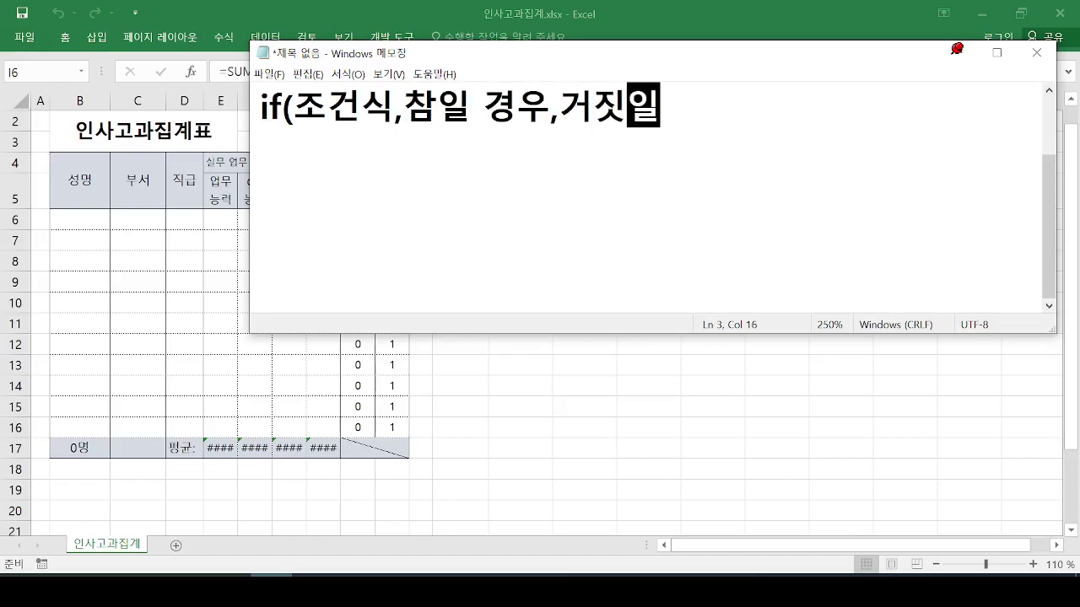
type(" ㄱ경우)")
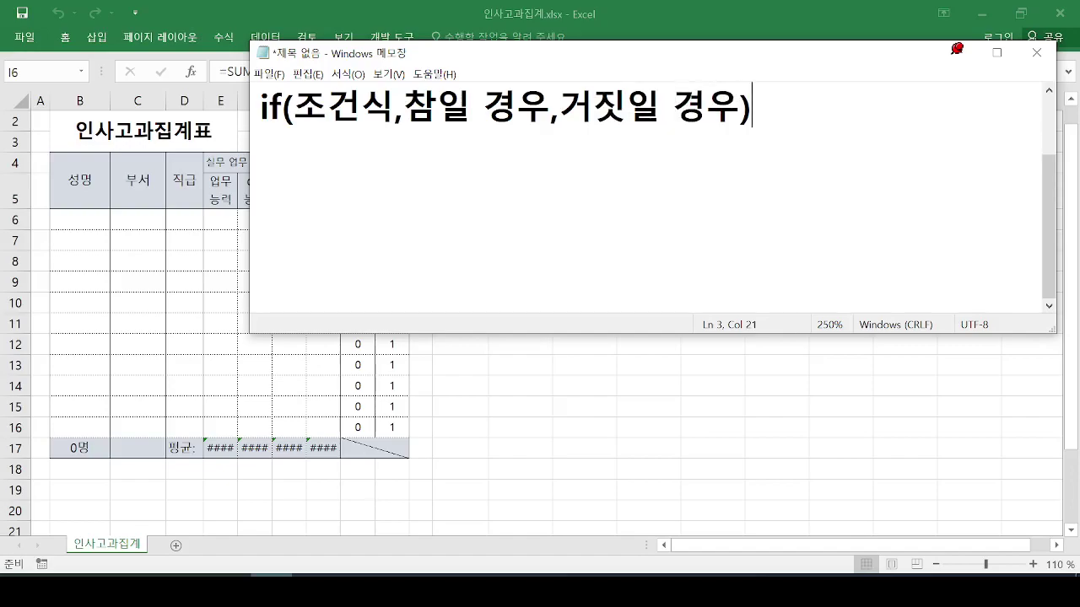
Step: Start a line below the IF syntax with the text "if(성명 데이터"
key("Return")
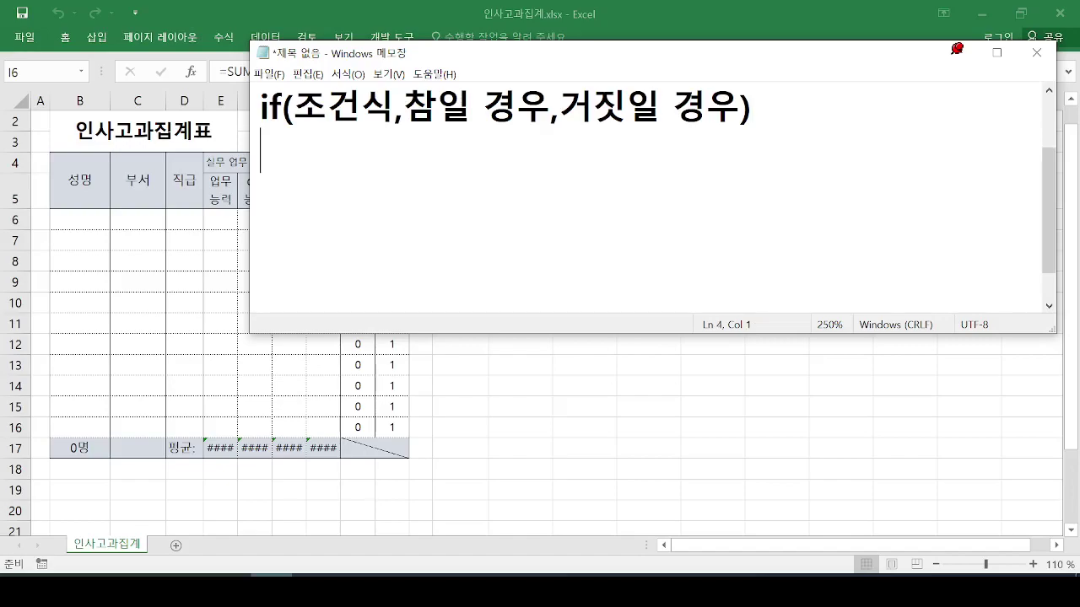
type("if(")
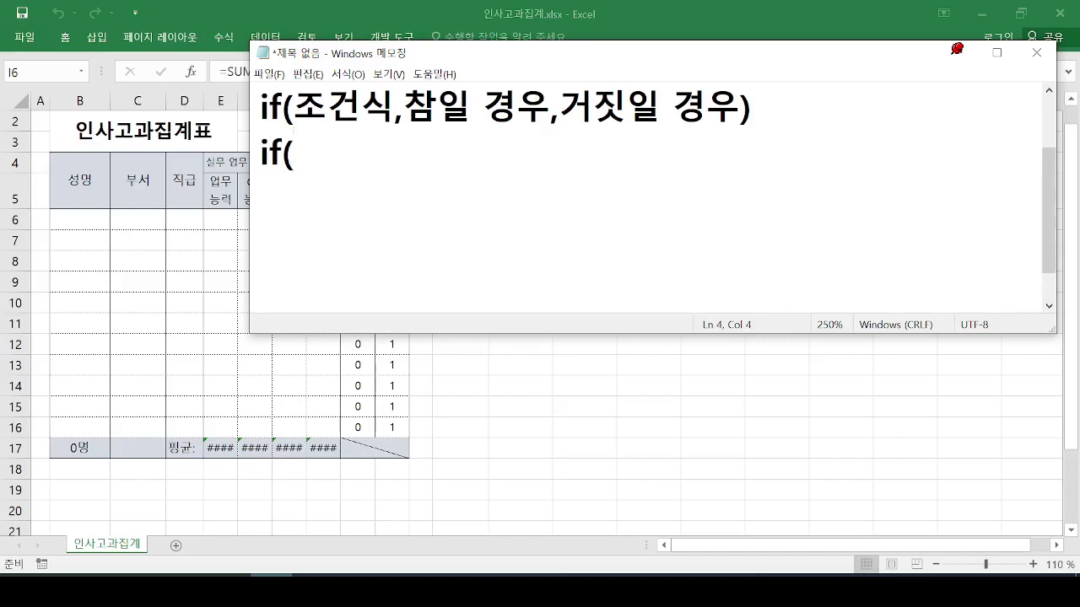
type("성명")
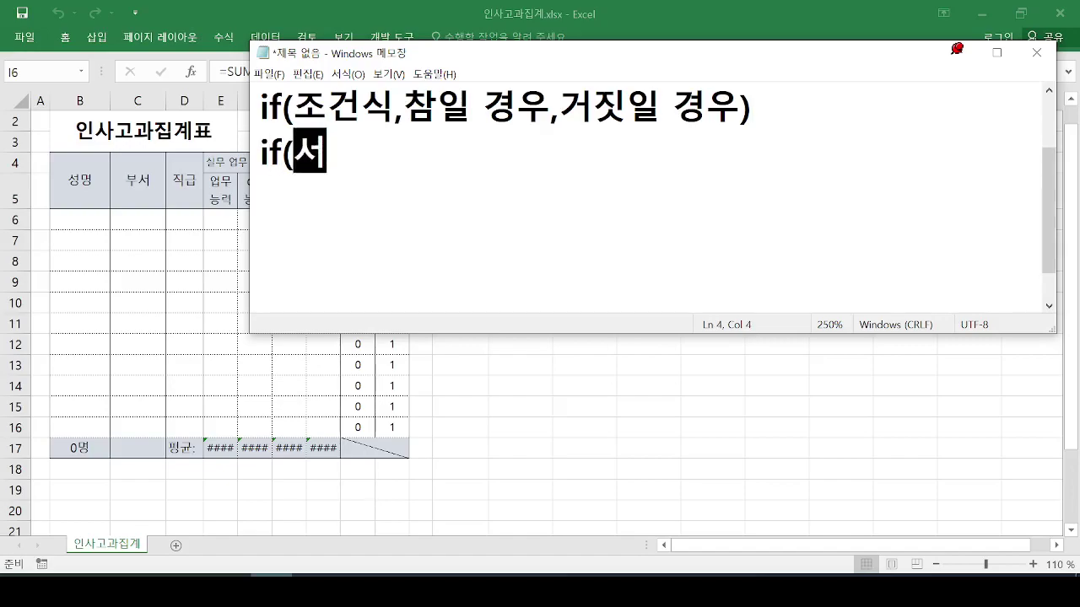
type(" 데이터")
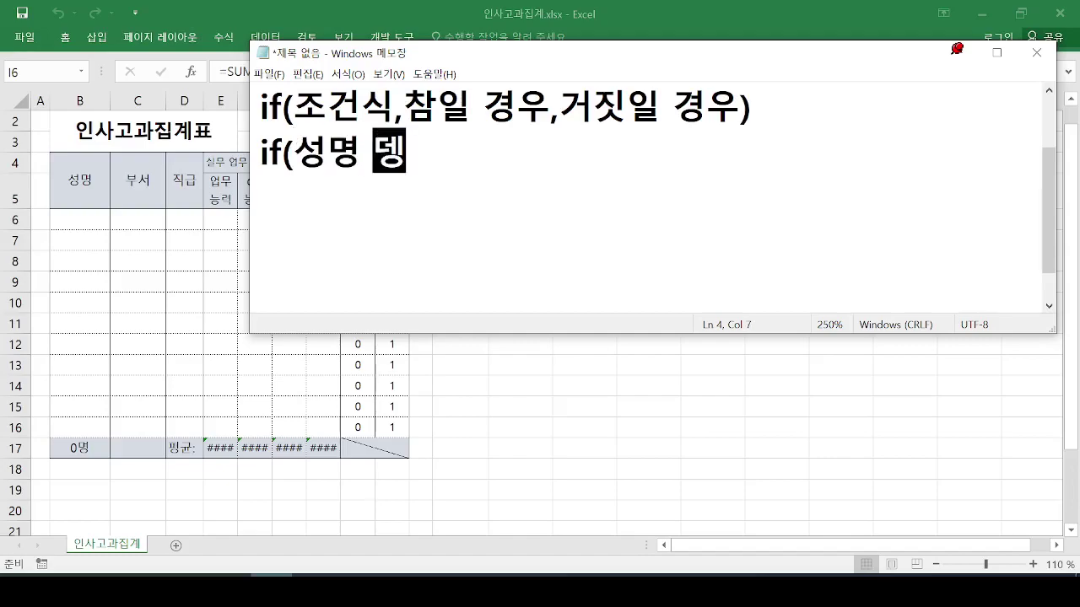
type(" 있으")
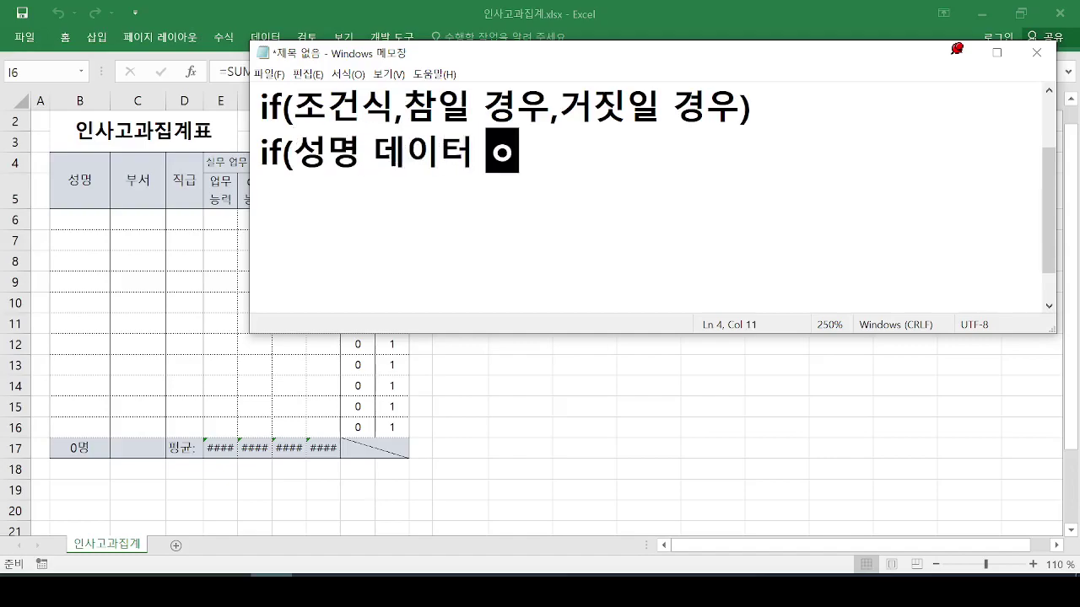
type("ㄹ 경우")
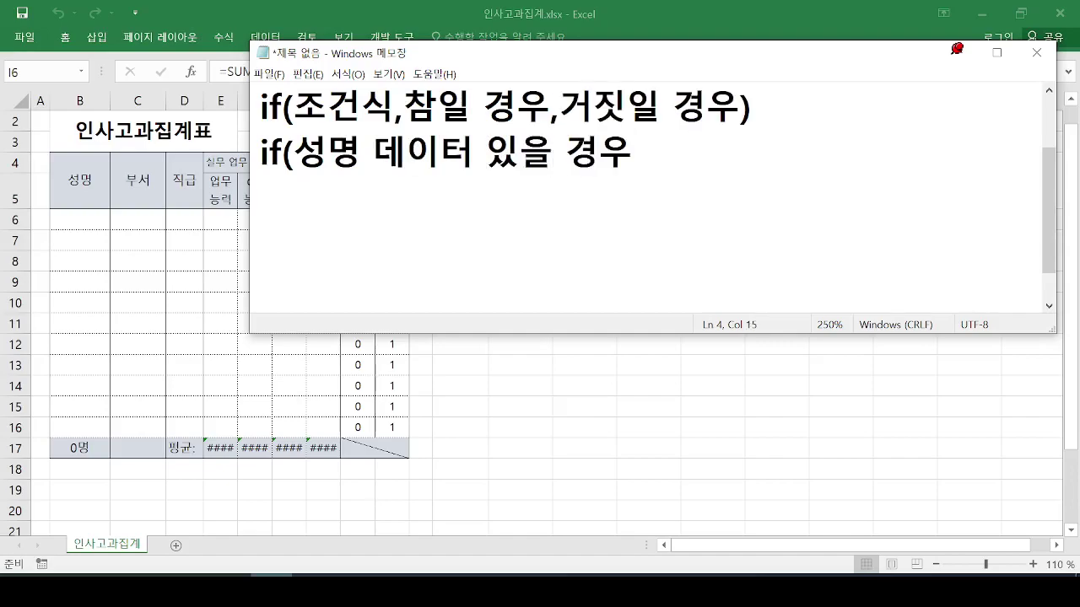
key("BackSpace")
key("BackSpace")
key("BackSpace")
key("BackSpace")
key("BackSpace")
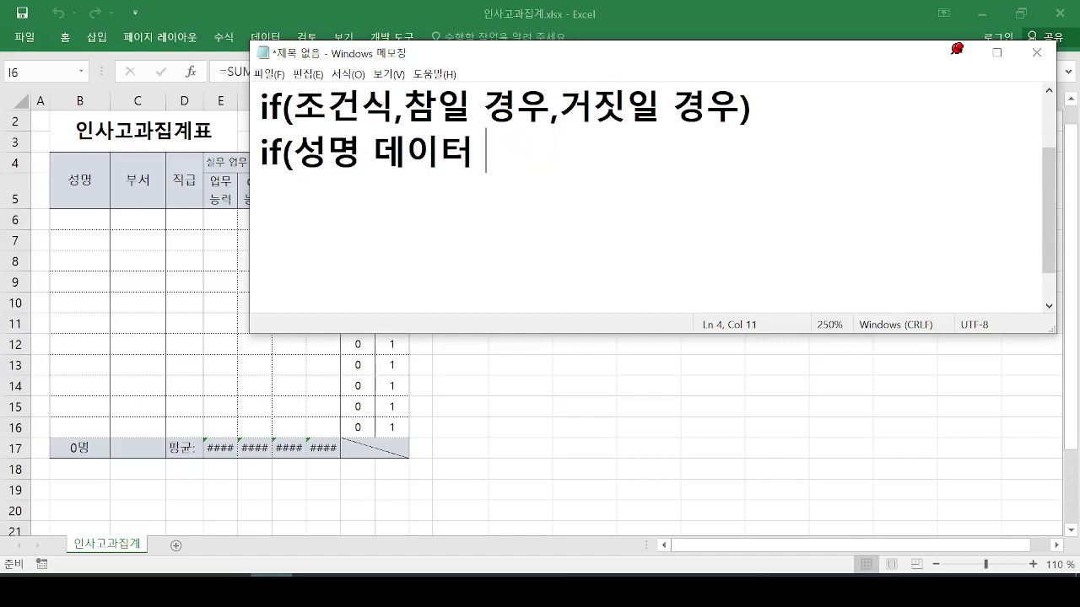
Step: Continue the note's unfinished IF line with "있나요?,"
type("있")
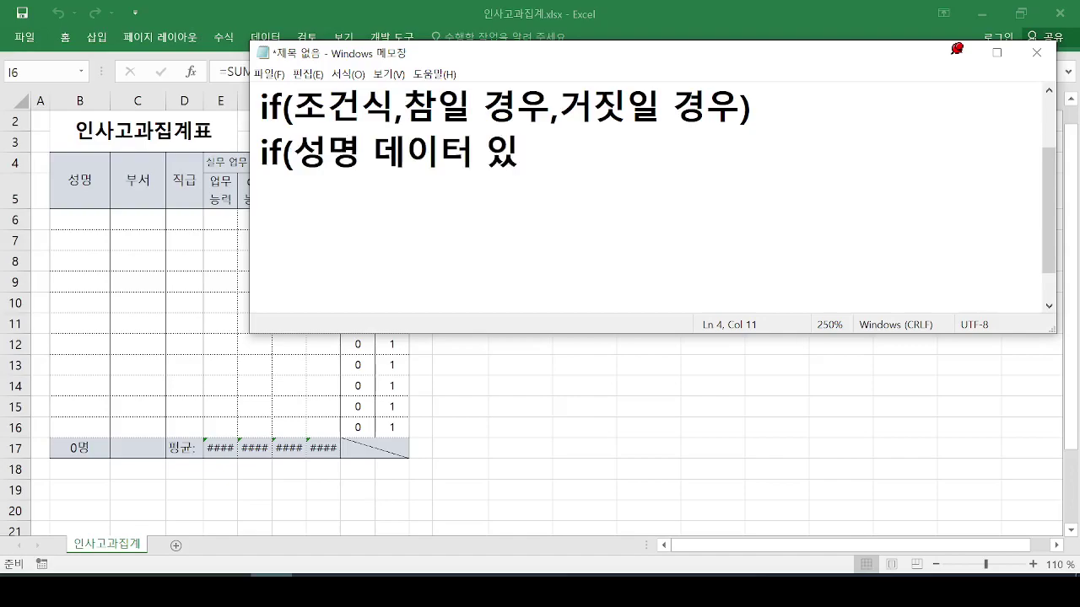
type("나요?")
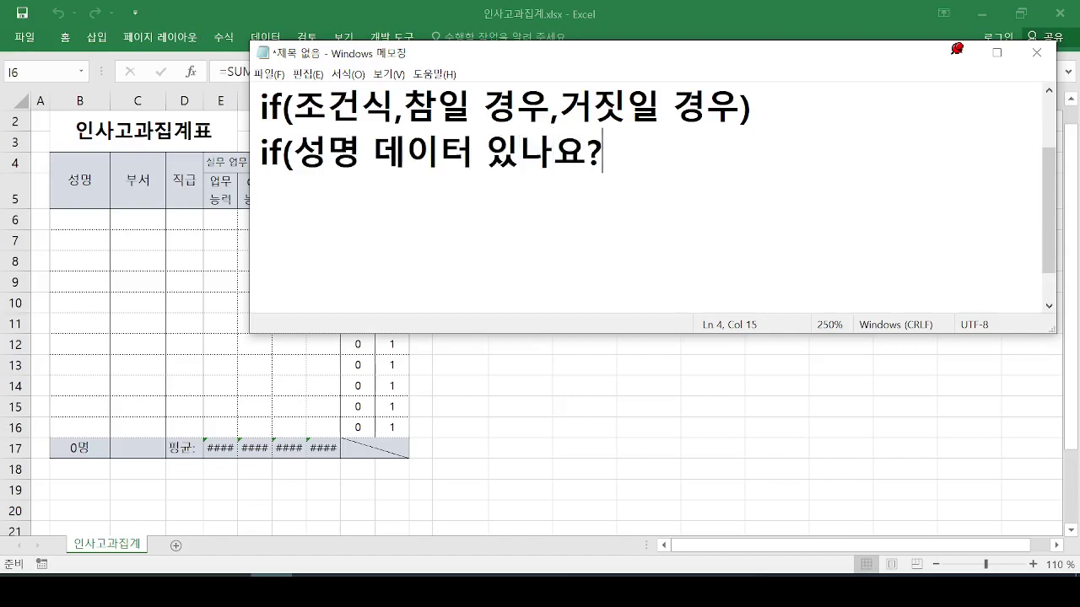
type(",sum")
key("BackSpace")
key("BackSpace")
key("BackSpace")
Step: Shorten the note window and move it up off the table rows, temporarily marking the 업무 능력 heading area
left_click_drag(340, 334, 351, 217)
left_click_drag(462, 54, 468, 22)
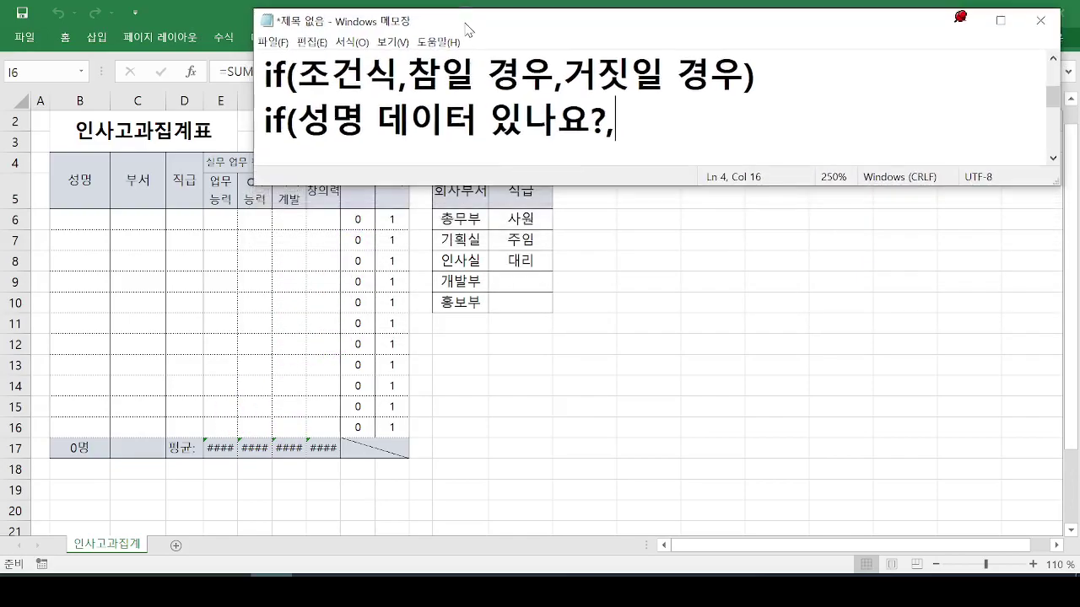
mouse_move(205, 172)
left_mouse_down()
mouse_move(206, 182)
mouse_move(302, 205)
mouse_move(293, 163)
mouse_move(198, 194)
left_mouse_up()
key("Escape")
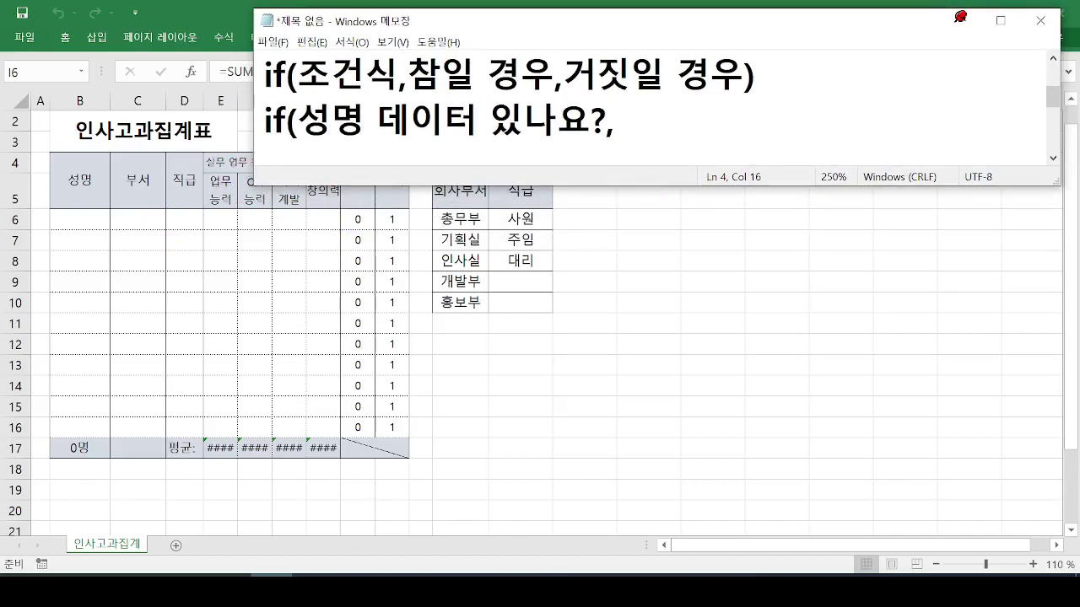
type("djq")
key("BackSpace")
key("BackSpace")
key("BackSpace")
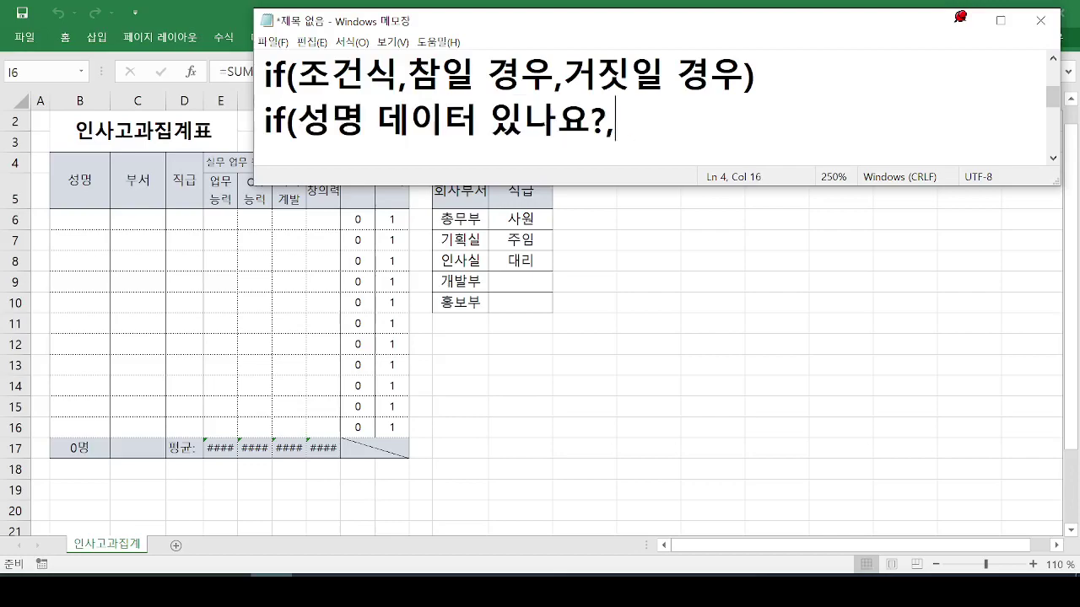
Step: Move the note below the headings, temporarily mark the ability evaluation headings, and append "능력평가 합계," to the IF line
left_click_drag(736, 44, 681, 251)
mouse_move(208, 178)
left_mouse_down()
mouse_move(263, 163)
mouse_move(241, 154)
left_mouse_up()
mouse_move(337, 158)
left_mouse_down()
mouse_move(268, 160)
mouse_move(323, 172)
left_mouse_up()
key("Escape")
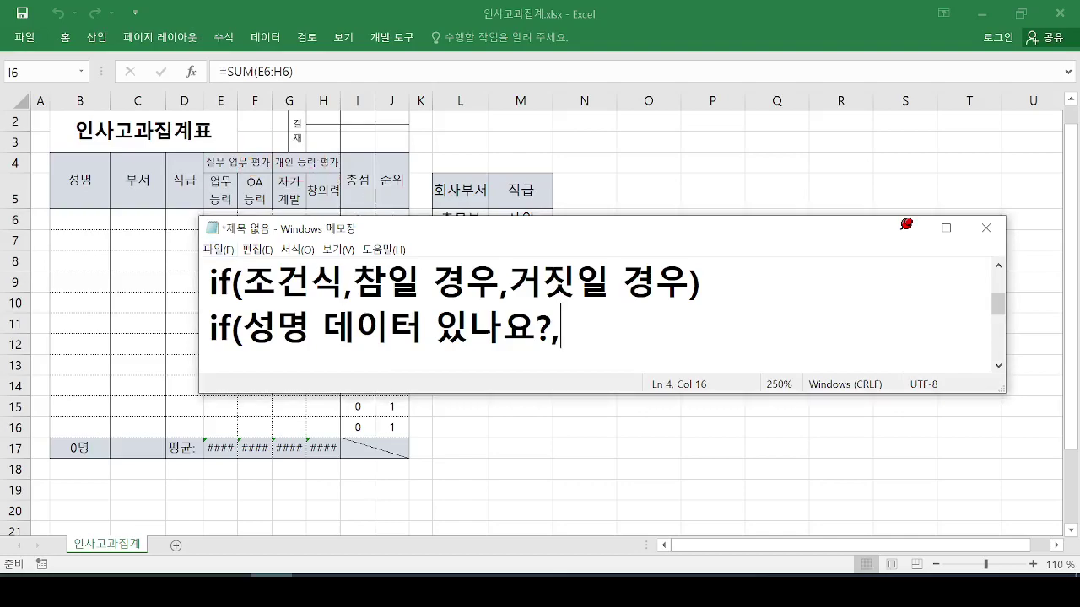
type("능력")
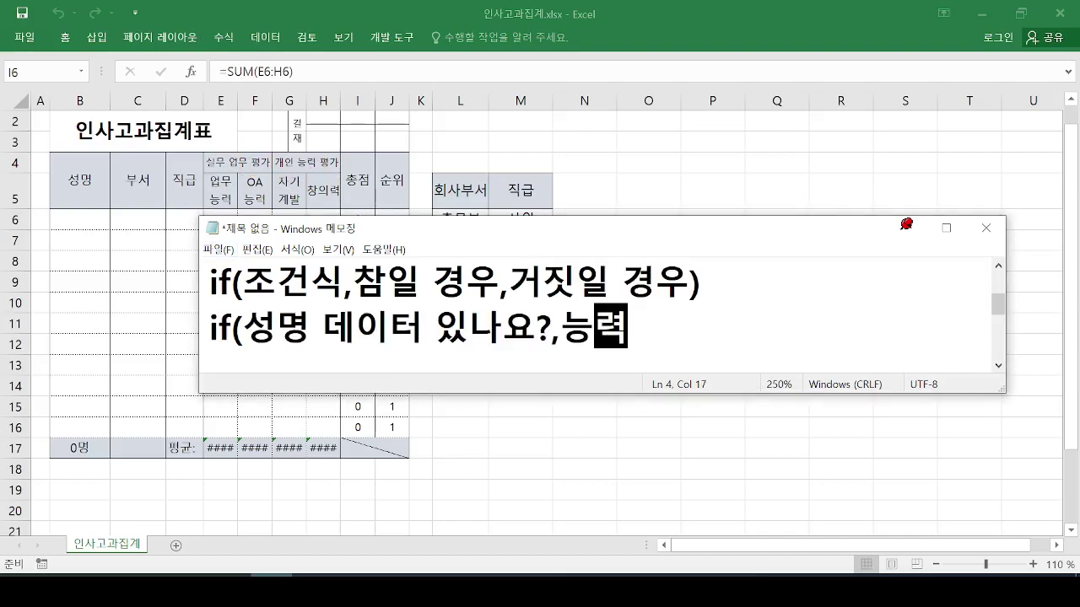
type("평가 합계,")
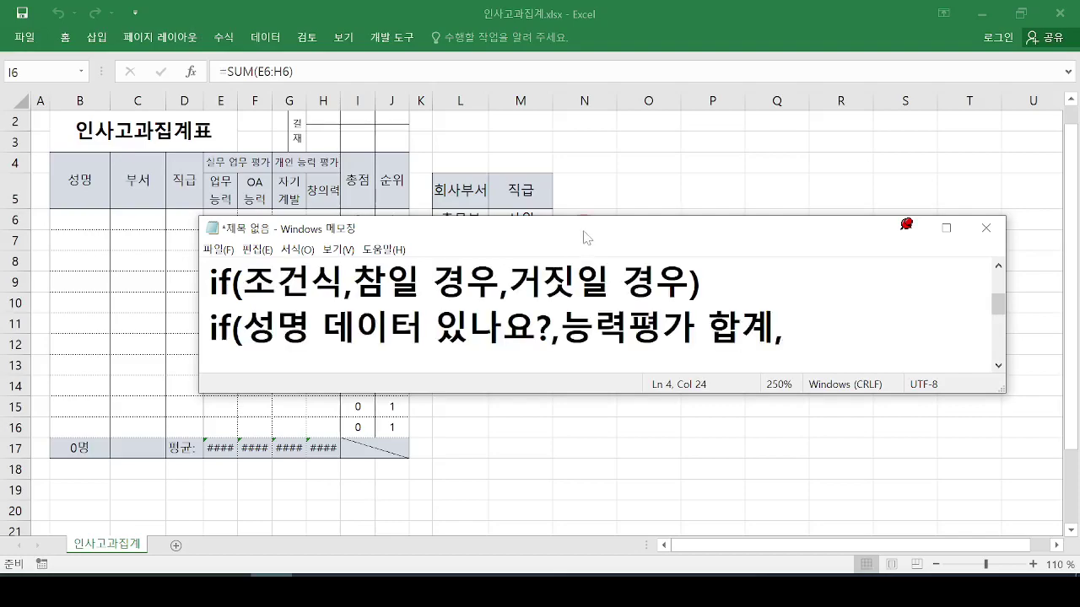
Step: Move the note above the table rows and temporarily mark its 성명 condition, the first 성명 cell and the score cells beside it
left_click_drag(586, 238, 518, 22)
left_click_drag(172, 128, 431, 125)
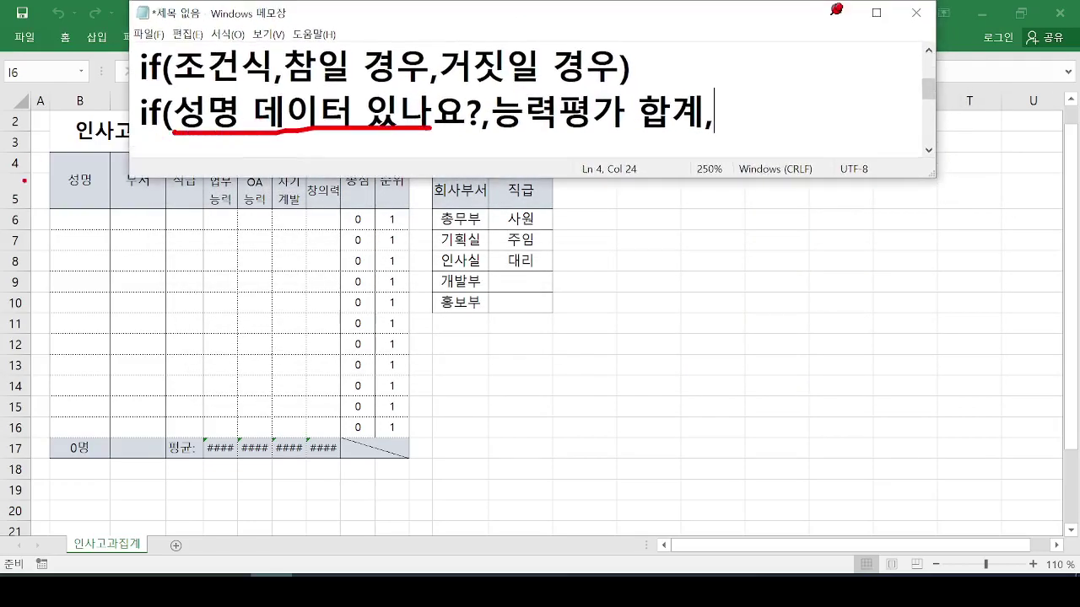
mouse_move(107, 234)
left_mouse_down()
mouse_move(124, 224)
mouse_move(110, 201)
mouse_move(101, 236)
mouse_move(329, 233)
left_mouse_up()
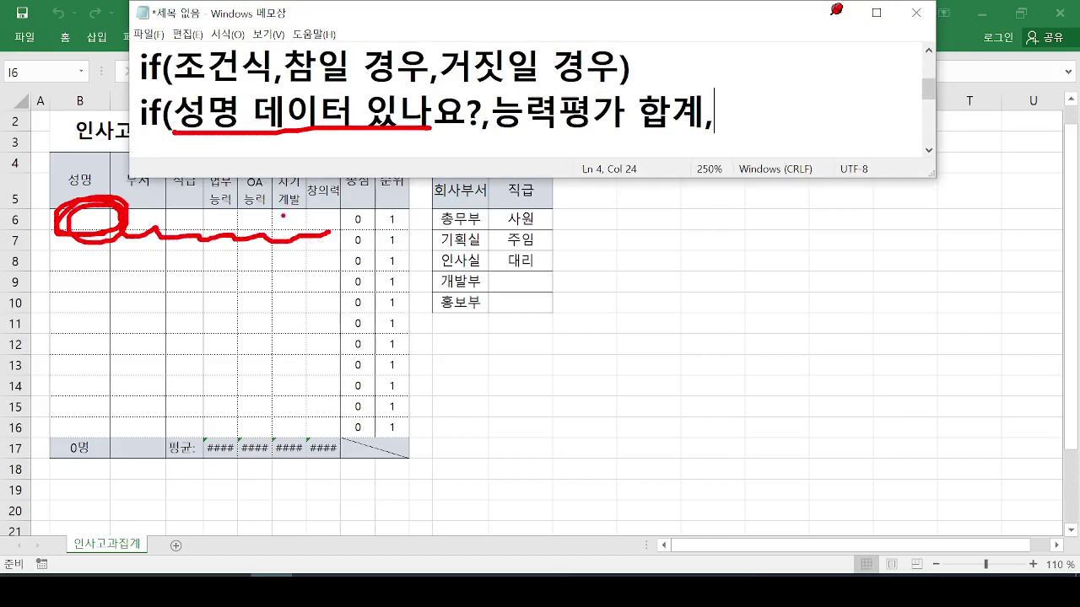
mouse_move(207, 207)
left_mouse_down()
mouse_move(222, 222)
mouse_move(313, 234)
mouse_move(354, 221)
mouse_move(339, 233)
left_mouse_up()
left_click_drag(323, 78, 281, 154)
mouse_move(268, 75)
left_mouse_down()
mouse_move(403, 198)
mouse_move(374, 257)
mouse_move(391, 440)
left_mouse_up()
key("Escape")
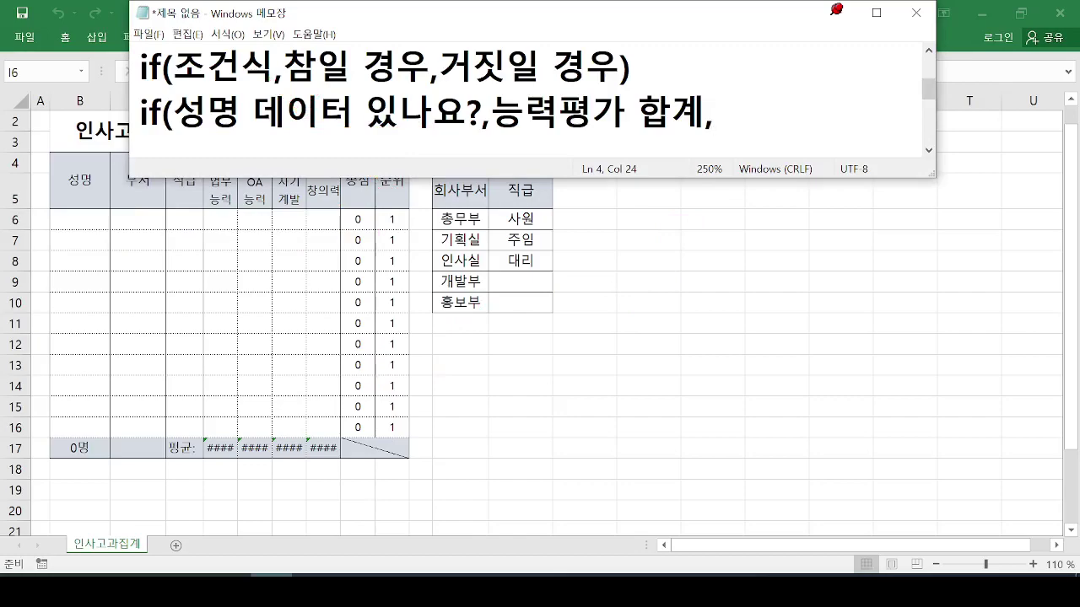
Step: Finish the IF line with "") and temporarily mark its condition, both results and cell B6, sketching <>"" under the condition
type("\"\")")
left_click_drag(176, 134, 455, 126)
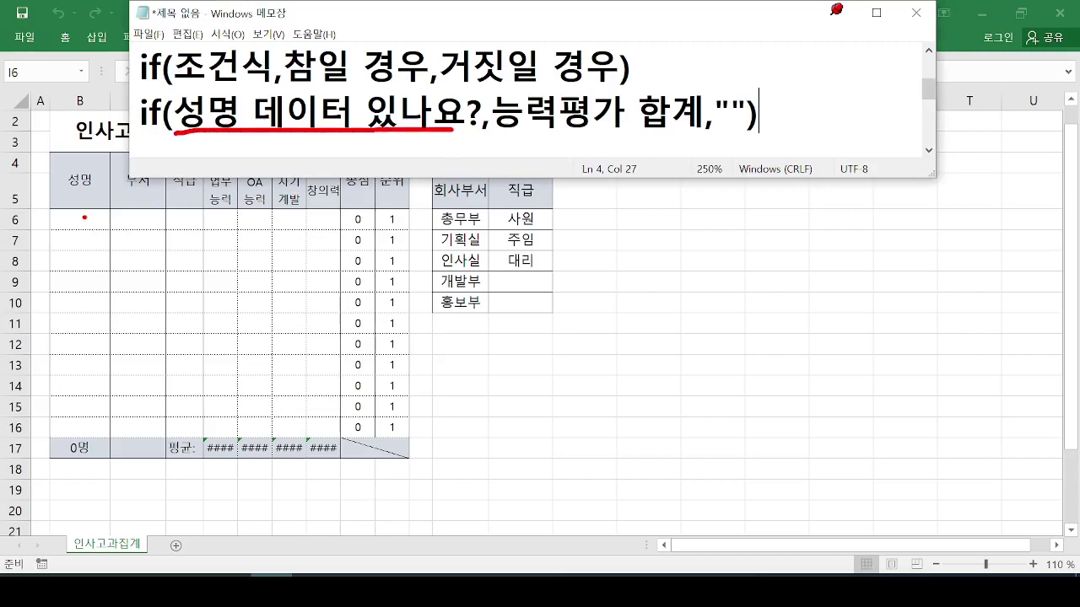
left_click_drag(52, 208, 116, 230)
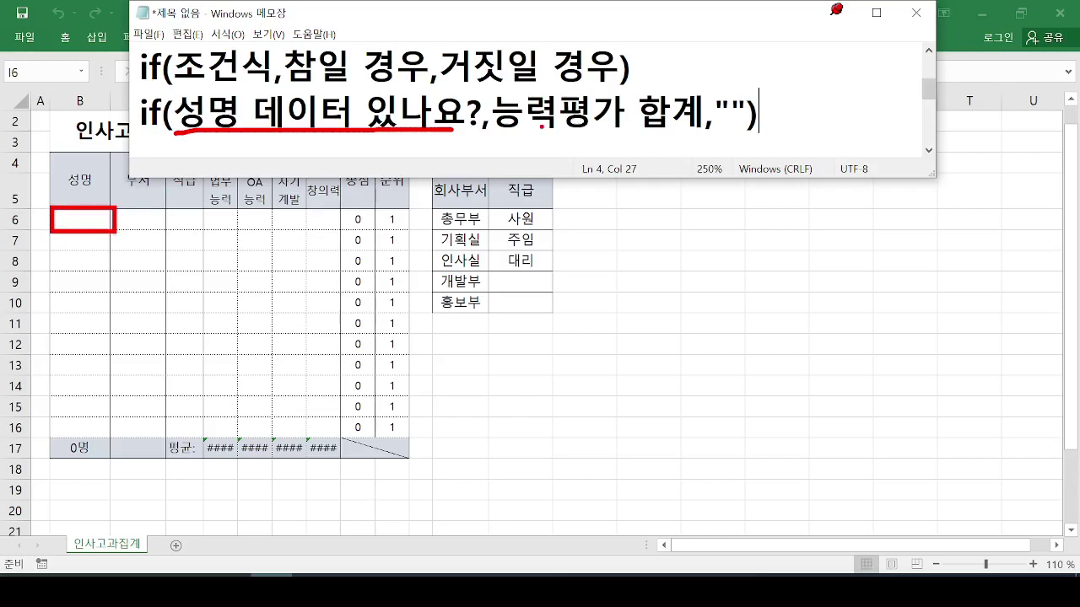
mouse_move(748, 122)
left_mouse_down()
mouse_move(717, 132)
mouse_move(714, 95)
mouse_move(744, 98)
mouse_move(748, 126)
left_mouse_up()
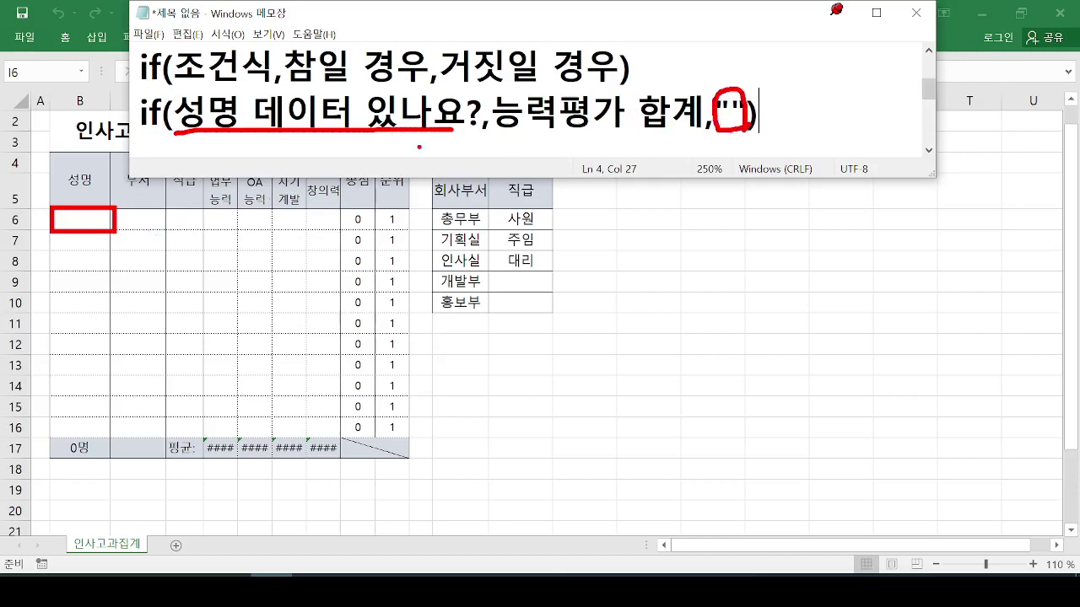
left_click_drag(514, 131, 650, 123)
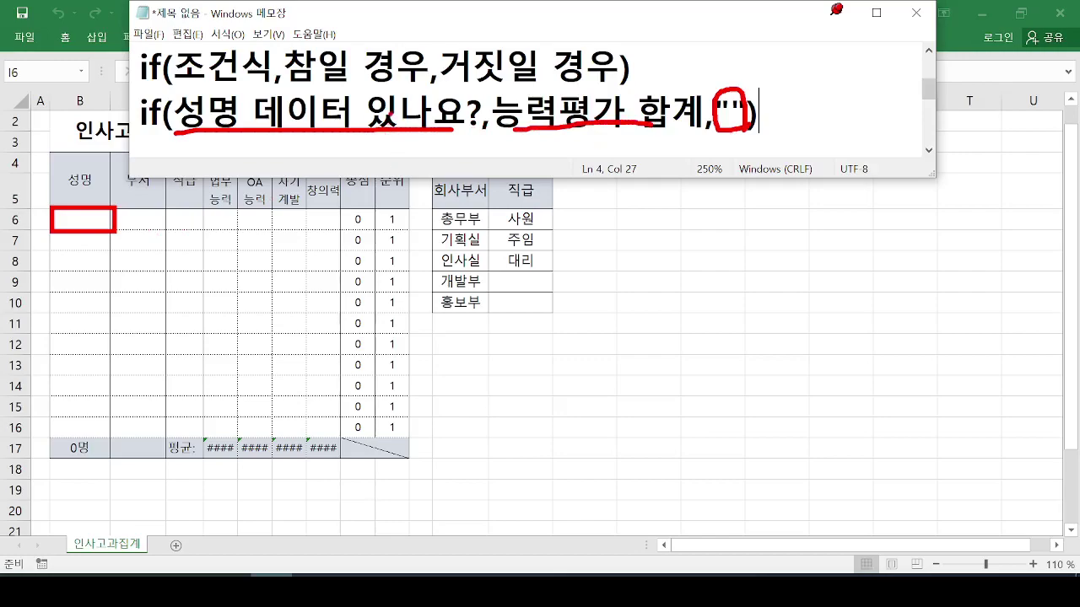
left_click_drag(259, 146, 269, 184)
left_click_drag(288, 140, 296, 184)
mouse_move(333, 139)
left_mouse_down()
mouse_move(333, 154)
mouse_move(377, 157)
left_mouse_up()
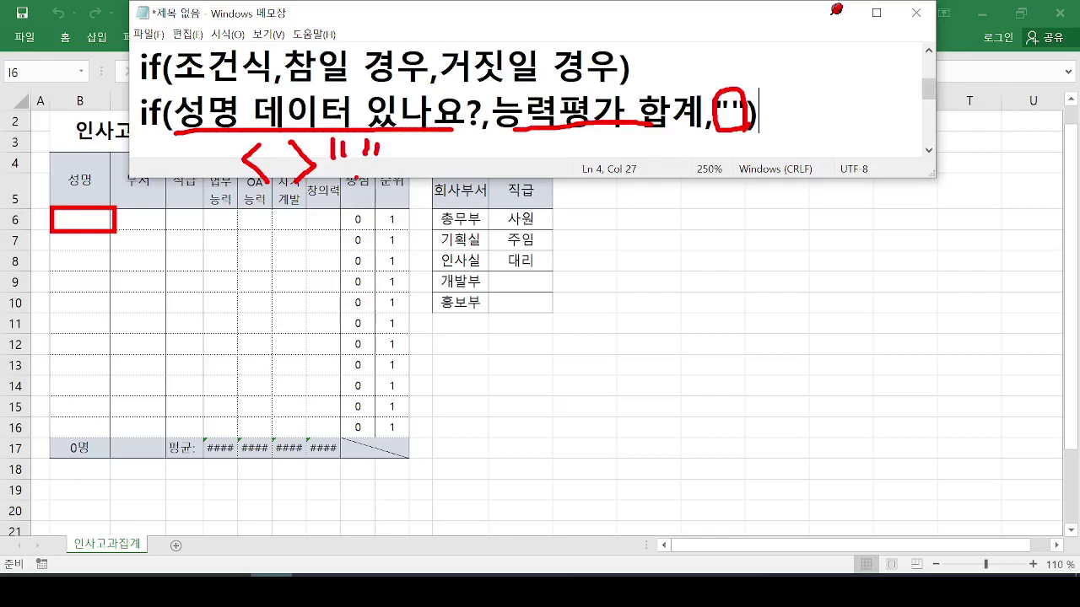
key("Escape")
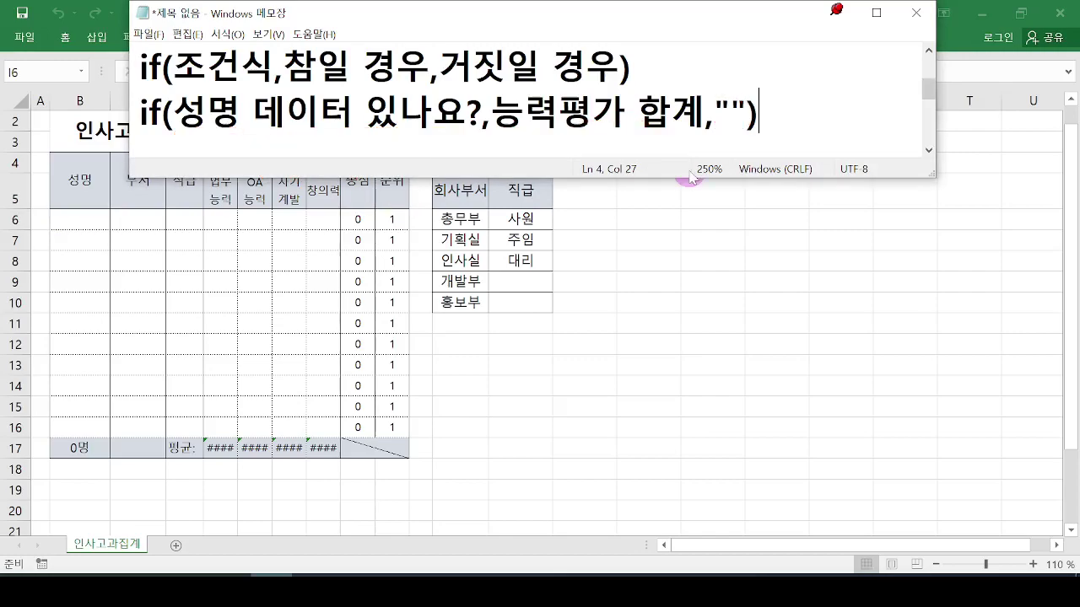
Step: Write 성명<>"" on a new line of the note and temporarily draw an arrow from it to 능력평가 합계
key("Return")
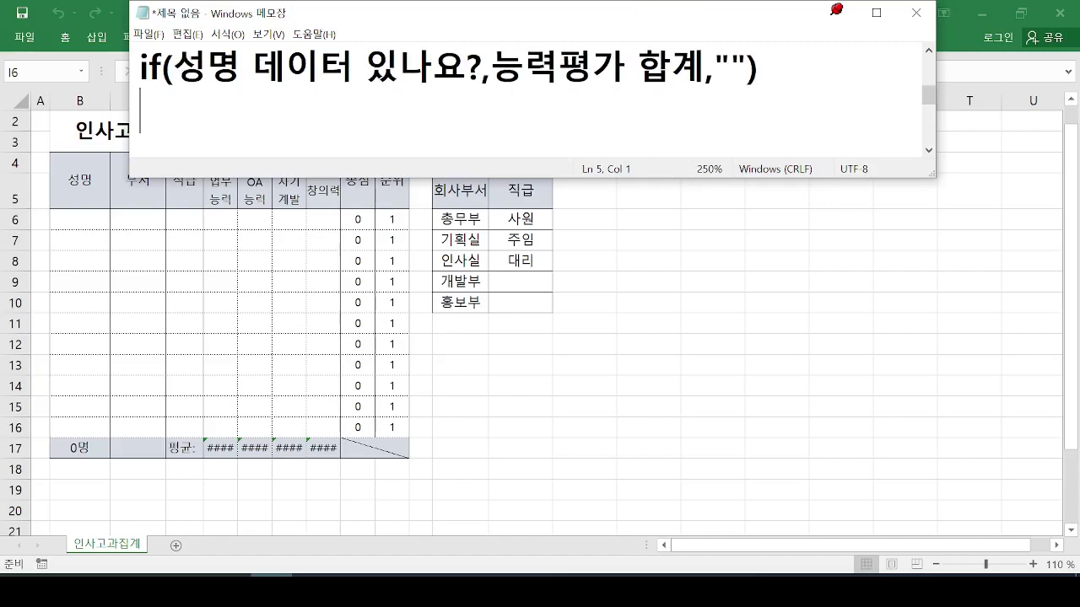
type("성명")
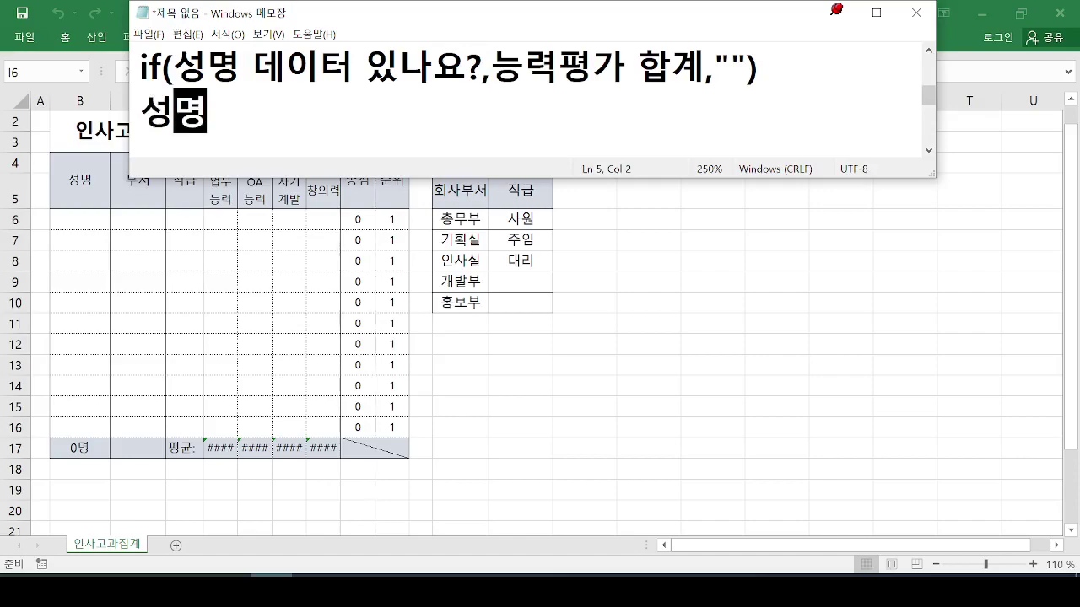
type("<>\"\"")
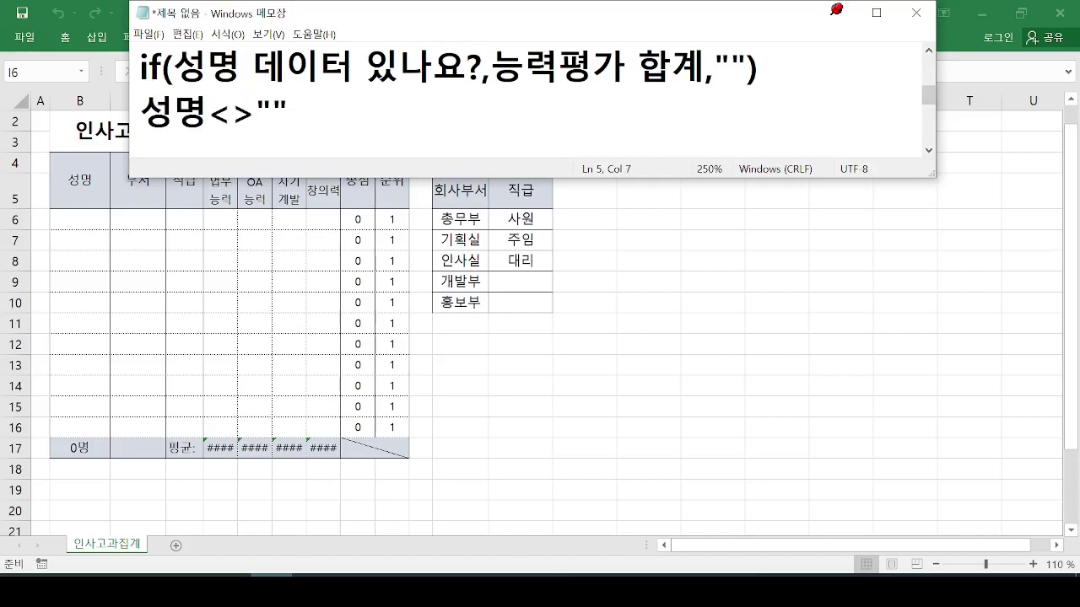
left_click_drag(292, 132, 152, 137)
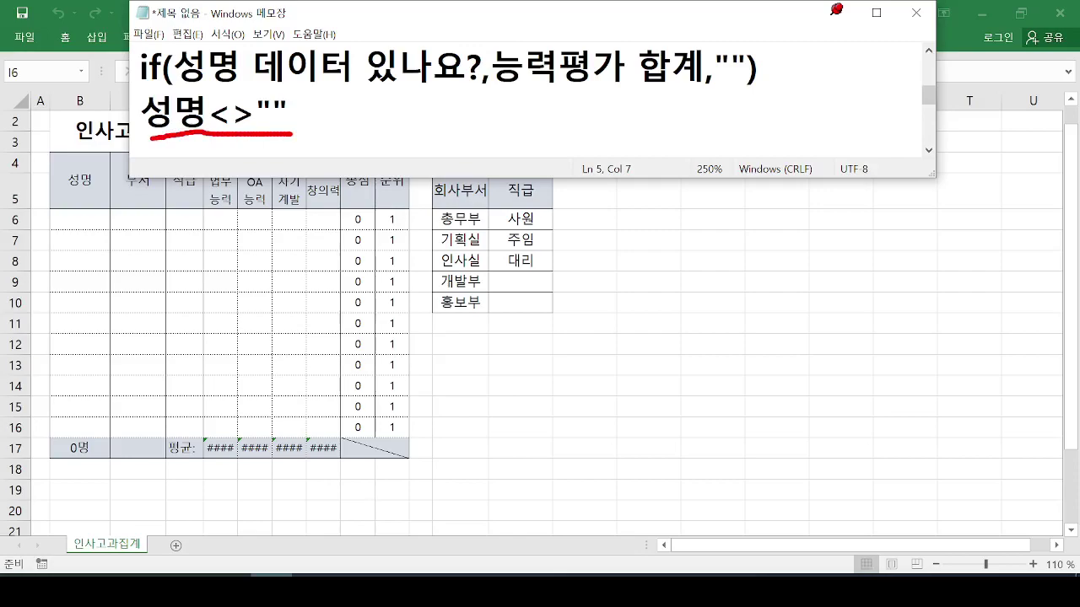
mouse_move(302, 116)
left_mouse_down()
mouse_move(447, 142)
mouse_move(582, 84)
left_mouse_up()
left_click_drag(589, 89, 601, 106)
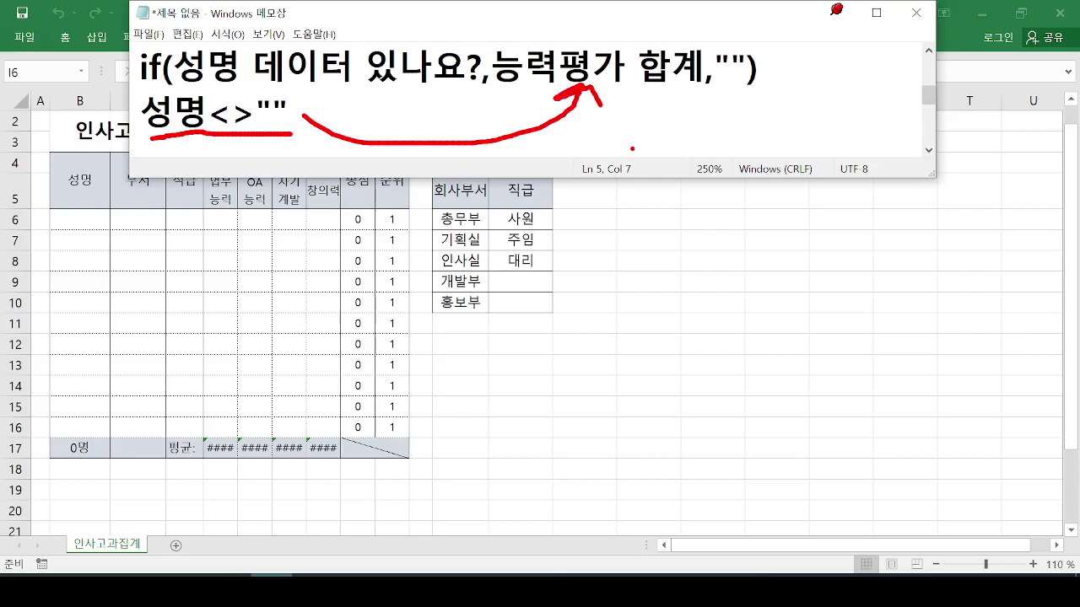
key("Escape")
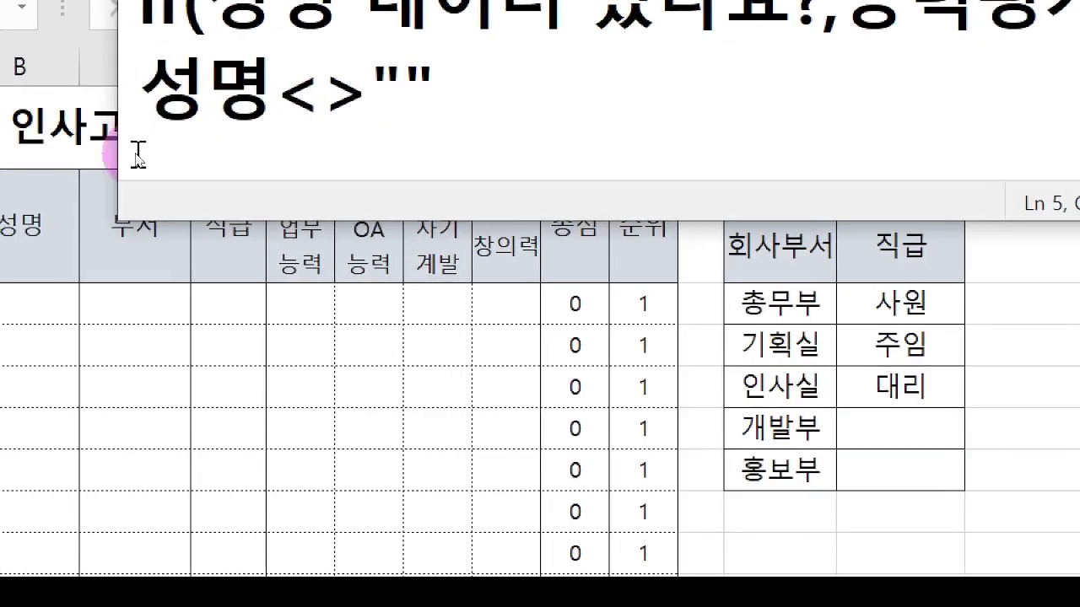
Step: Temporarily underline 성명 in the note and outline the first empty 성명 cell in the table
left_click_drag(132, 132, 240, 137)
mouse_move(39, 285)
left_mouse_down()
mouse_move(4, 326)
mouse_move(52, 280)
mouse_move(32, 284)
left_mouse_up()
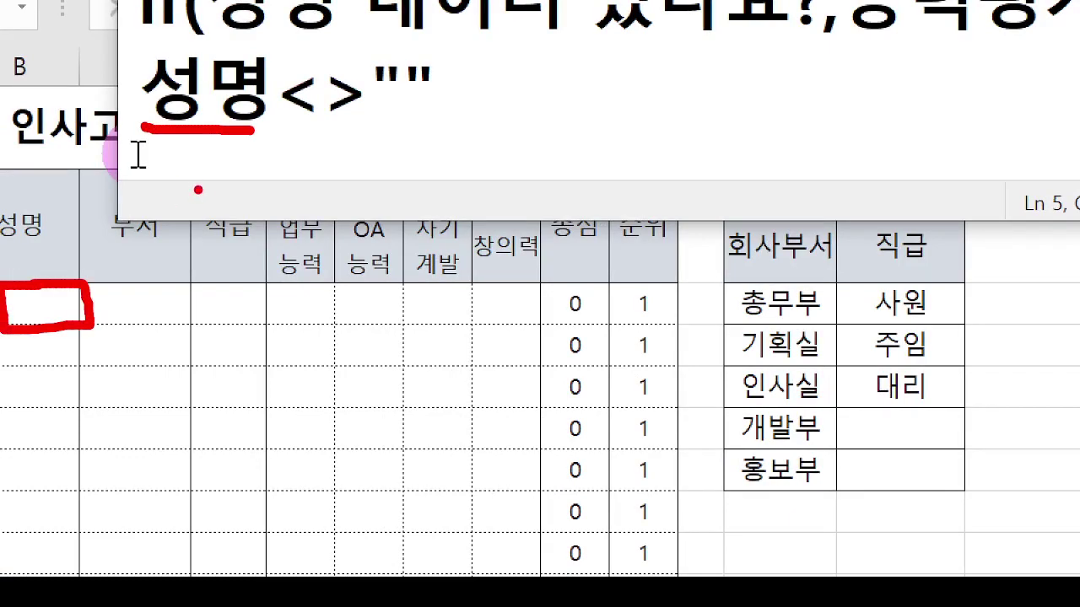
key("Escape")
Step: Replace 성명 with the cell reference B6 in the note's last line so it reads B6<>""
key("Left")
key("Left")
key("Left")
key("Left")
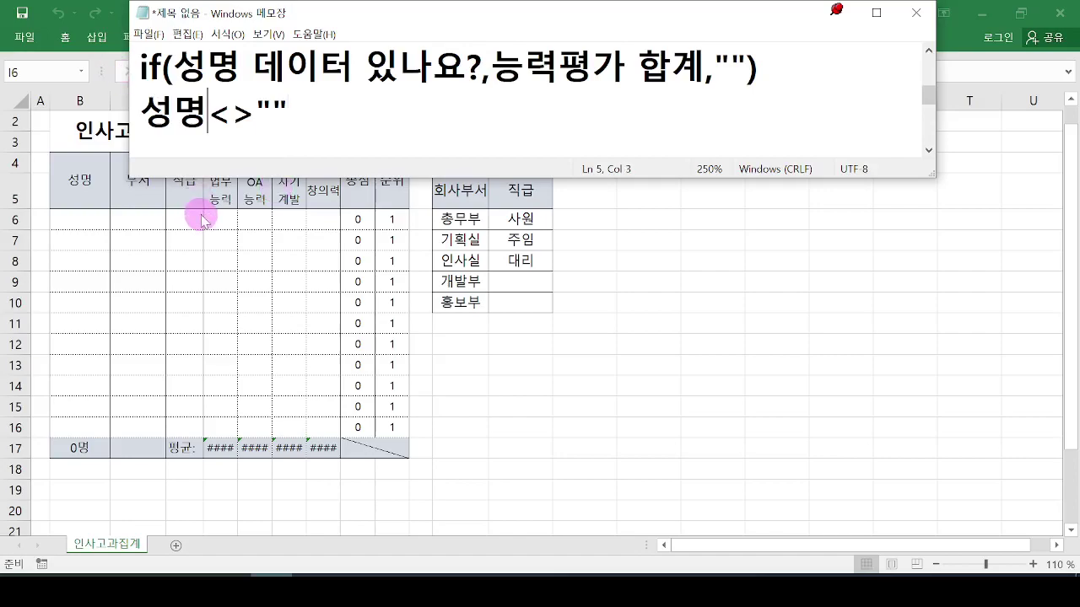
type("B2")
key("Left")
key("Left")
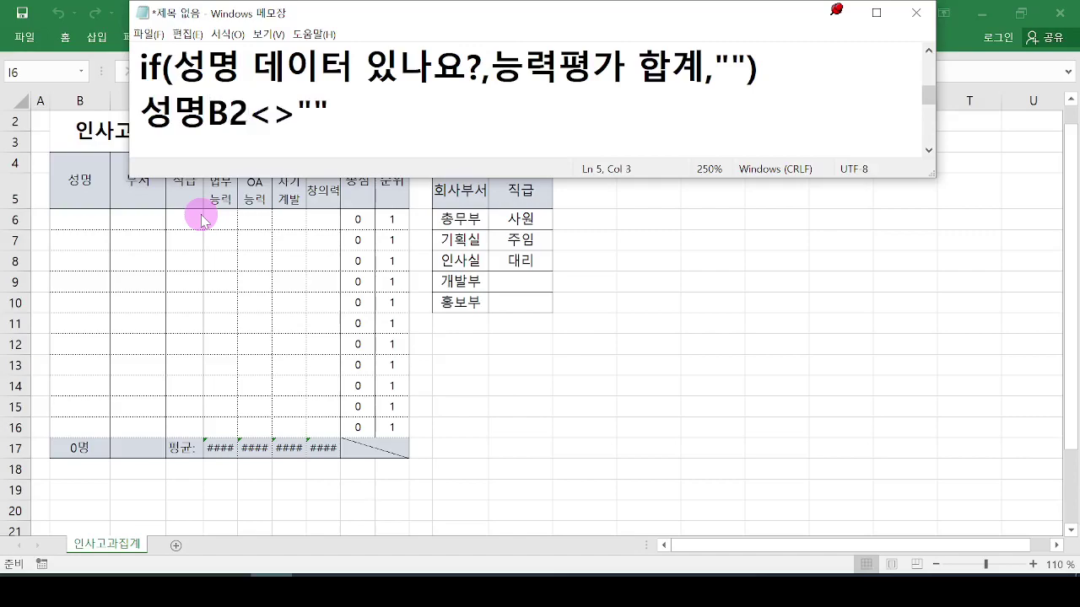
key("BackSpace")
key("BackSpace")
key("Right")
key("shift+Right")
type("6")
key("Home")
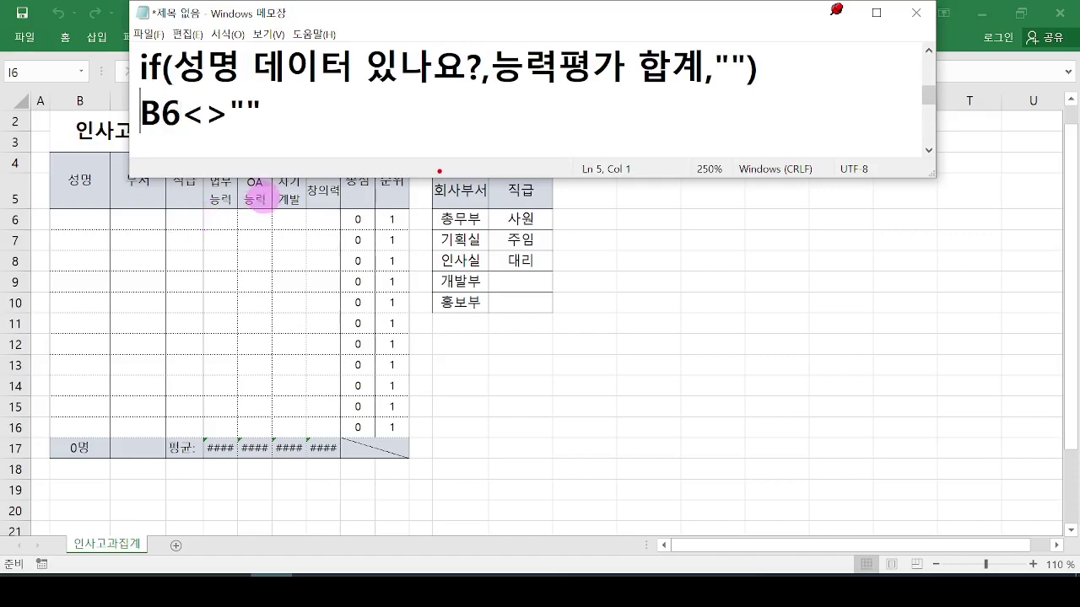
Step: Temporarily mark the <> operator and the empty quotation marks in the B6 condition
left_click_drag(180, 137, 255, 133)
mouse_move(233, 93)
left_mouse_down()
mouse_move(231, 117)
mouse_move(252, 119)
left_mouse_up()
left_click_drag(265, 94, 264, 117)
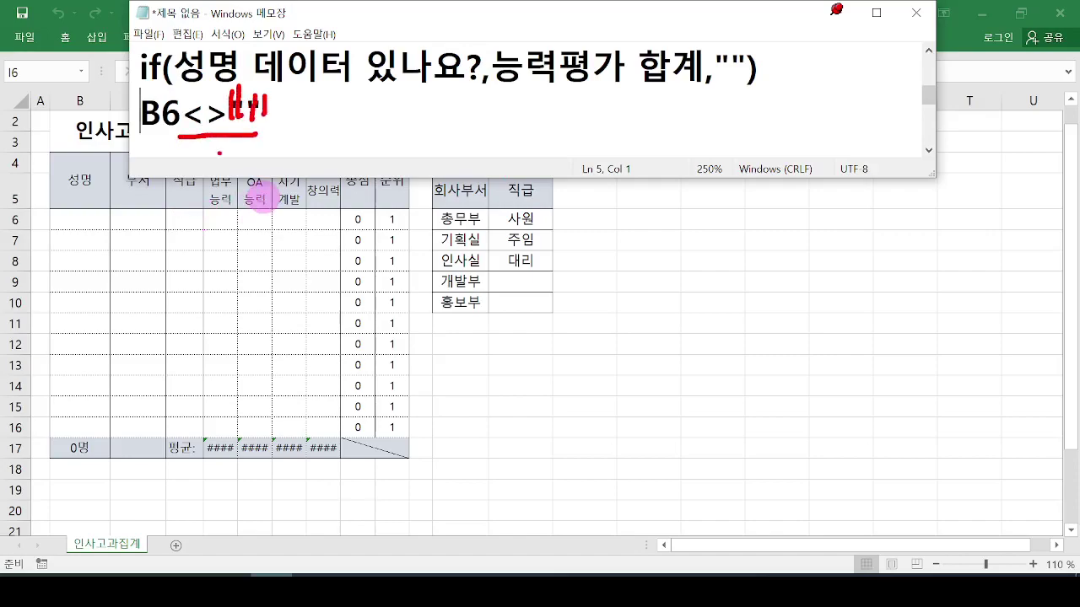
mouse_move(201, 105)
left_mouse_down()
mouse_move(195, 126)
mouse_move(223, 125)
mouse_move(207, 148)
left_mouse_up()
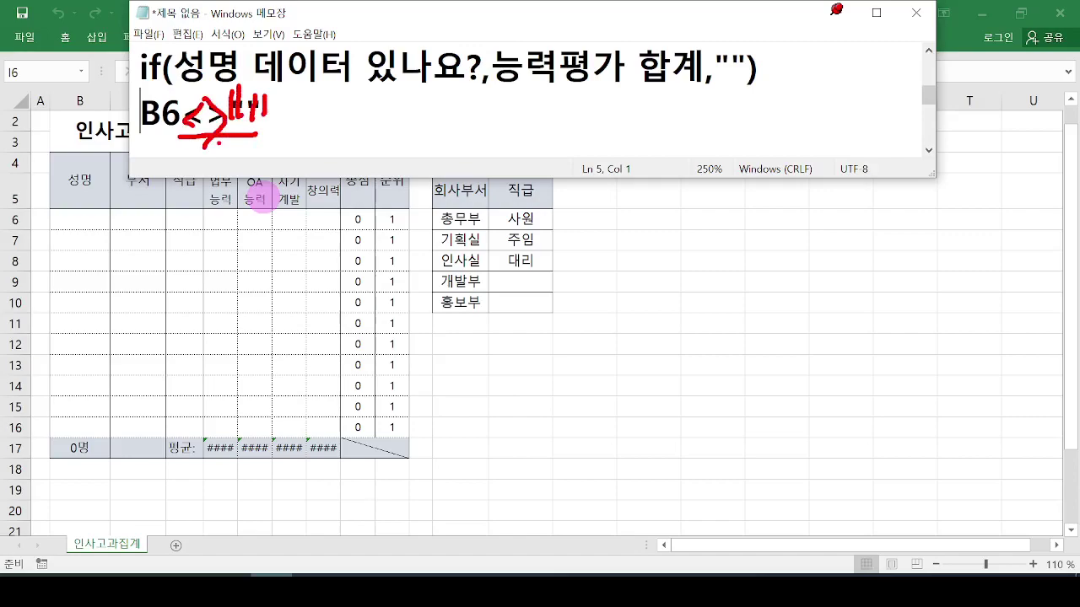
key("Escape")
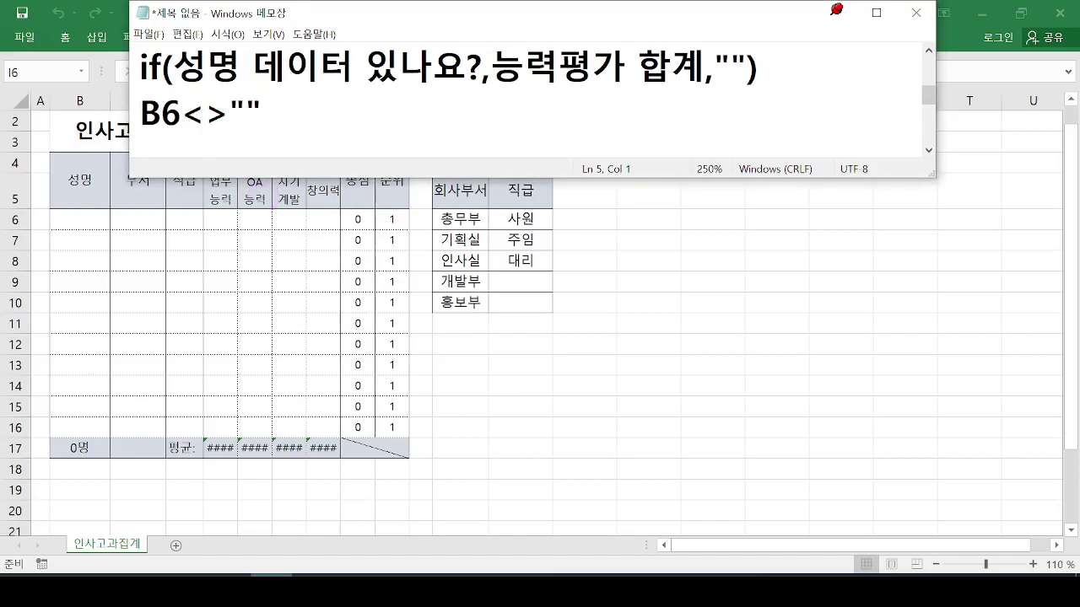
mouse_move(232, 113)
left_mouse_down()
mouse_move(223, 92)
mouse_move(219, 147)
mouse_move(199, 139)
mouse_move(227, 137)
left_mouse_up()
key("Escape")
left_click_drag(195, 150, 236, 150)
mouse_move(196, 104)
left_mouse_down()
mouse_move(185, 109)
mouse_move(194, 122)
mouse_move(223, 110)
mouse_move(211, 127)
mouse_move(265, 115)
left_mouse_up()
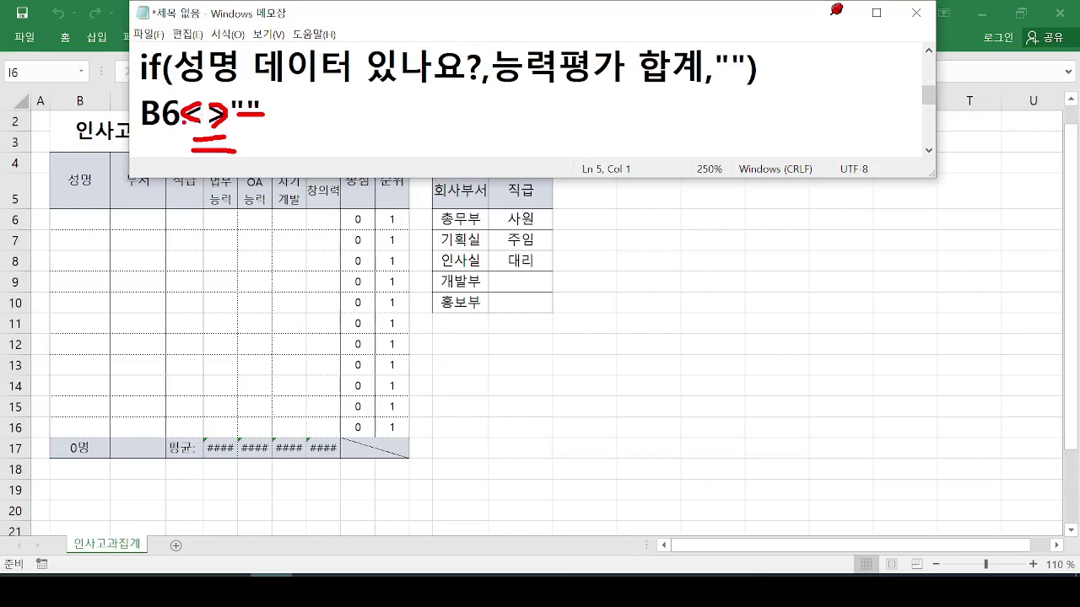
key("Escape")
Step: Append a comma to B6<>"", temporarily mark the IF line's two results, and move the note down to uncover cell I6
key("End")
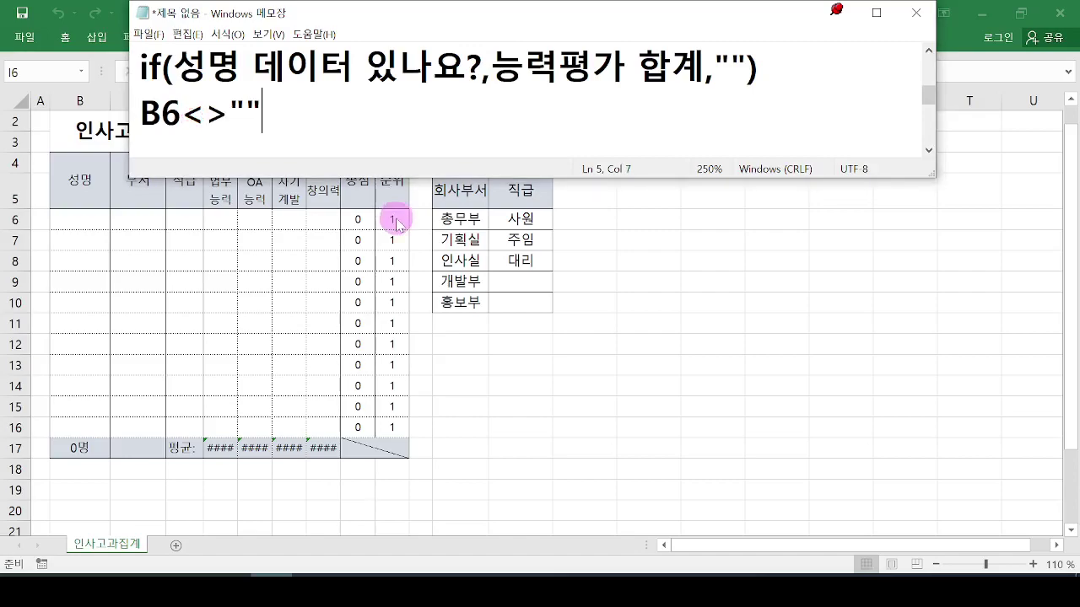
type(",")
left_click_drag(504, 94, 658, 84)
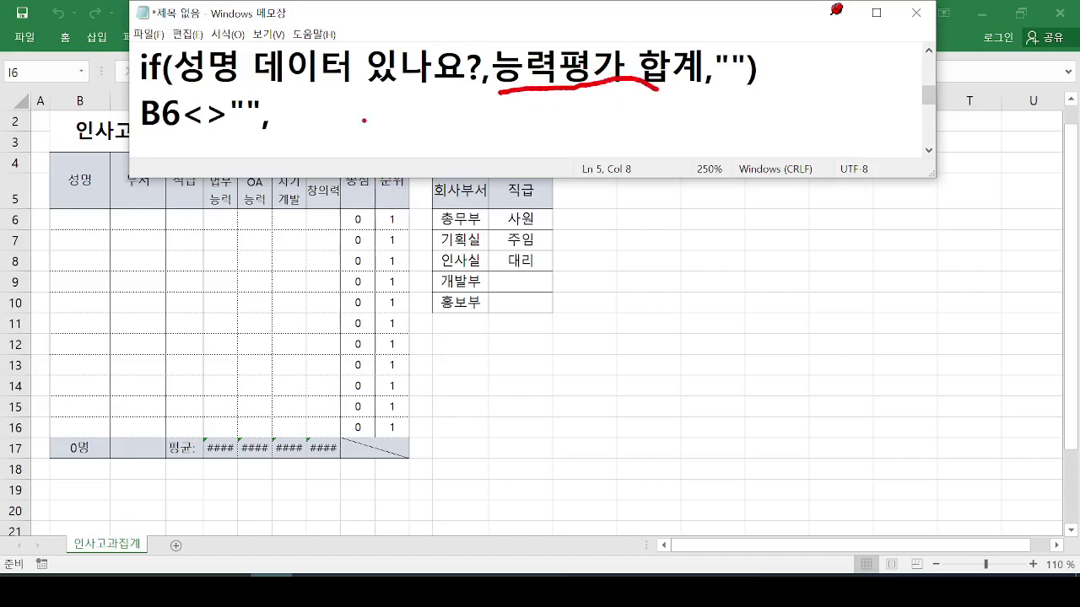
mouse_move(738, 83)
left_mouse_down()
mouse_move(710, 67)
mouse_move(744, 105)
left_mouse_up()
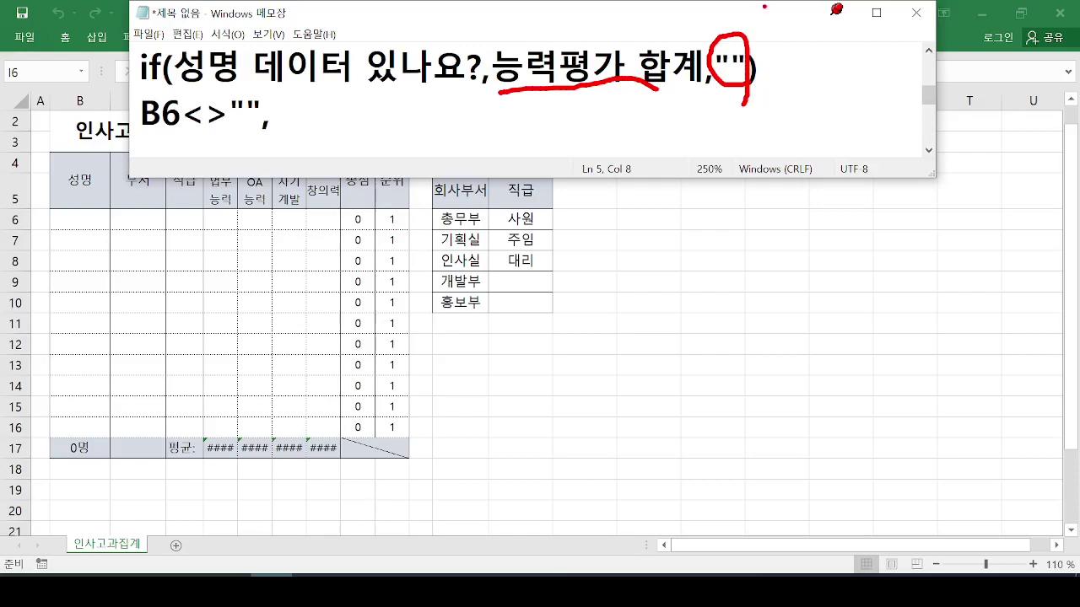
key("Escape")
left_click_drag(504, 13, 505, 327)
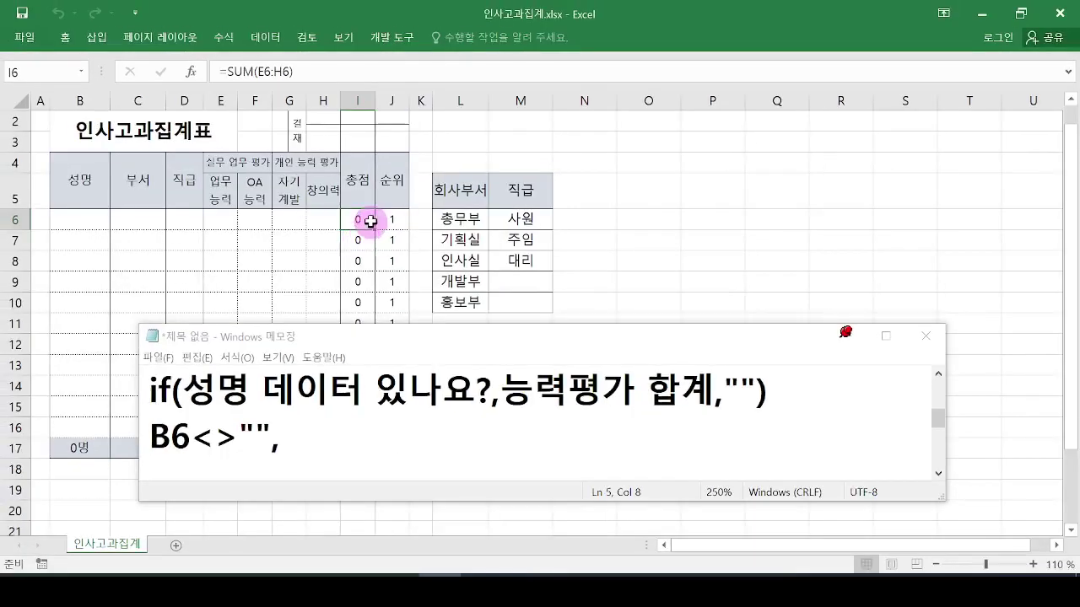
Step: Temporarily circle 총점 cell I6 and mark its SUM formula and the score cells E6:H6
mouse_move(371, 194)
left_mouse_down()
mouse_move(359, 226)
mouse_move(375, 226)
left_mouse_up()
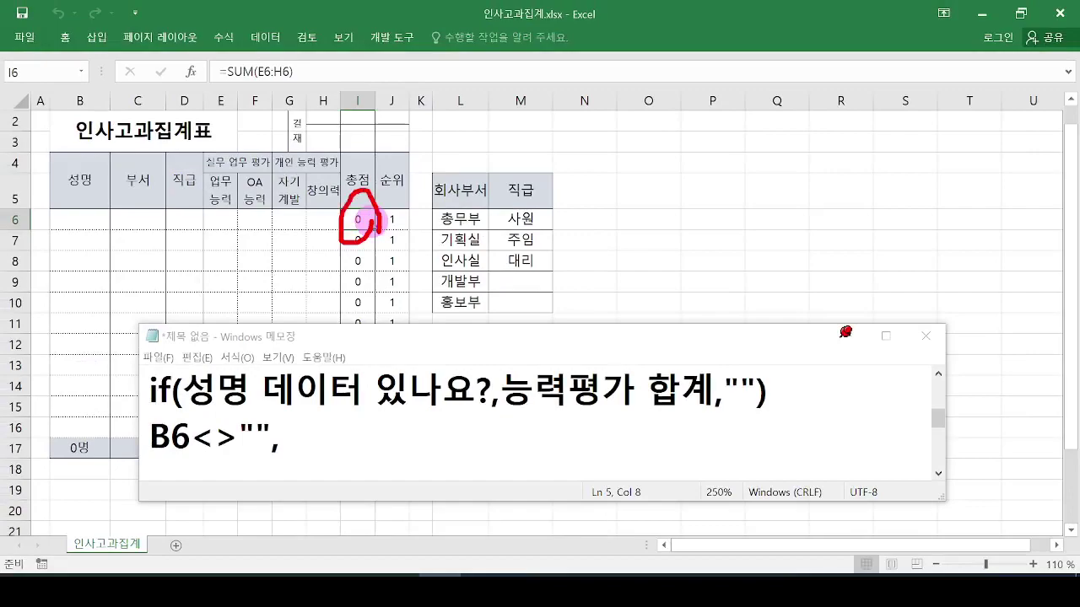
key("e")
left_click_drag(365, 221, 258, 93)
mouse_move(210, 56)
left_mouse_down()
mouse_move(328, 84)
mouse_move(334, 103)
left_mouse_up()
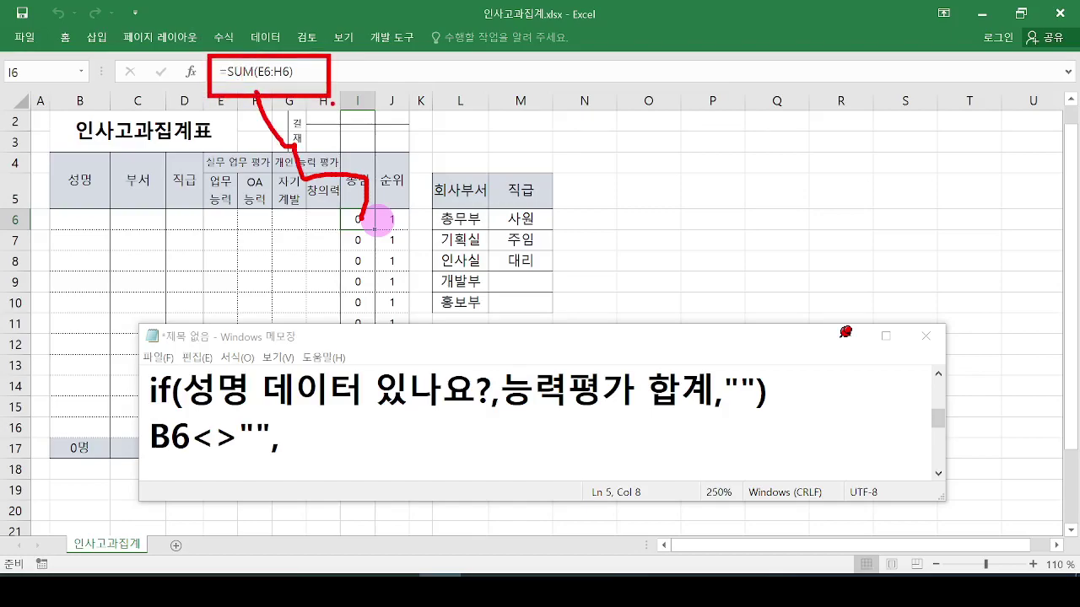
mouse_move(211, 209)
left_mouse_down()
mouse_move(213, 221)
mouse_move(248, 229)
mouse_move(320, 230)
mouse_move(211, 211)
left_mouse_up()
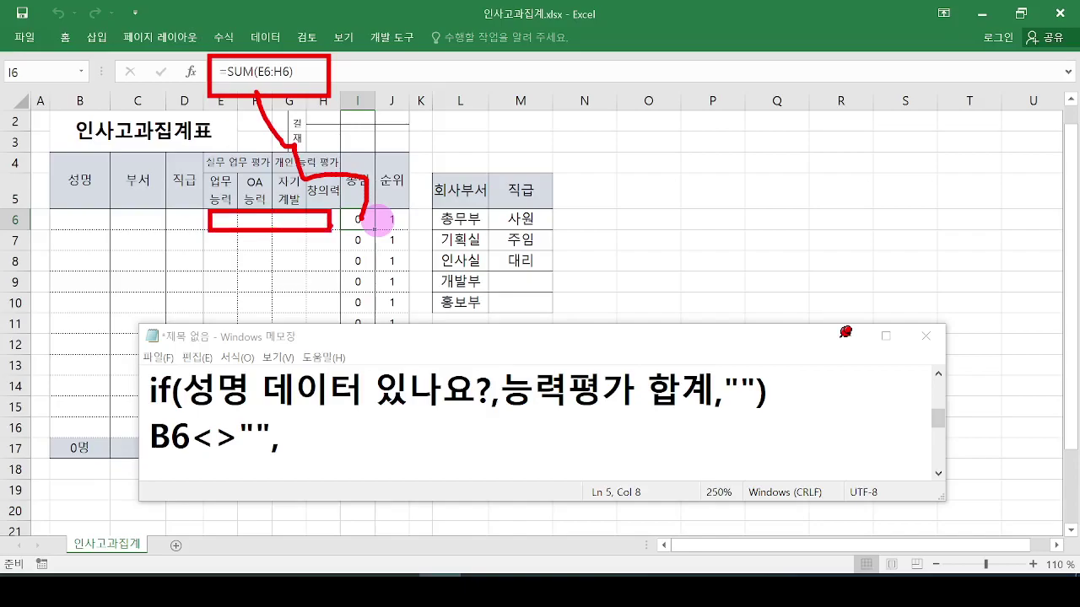
key("Escape")
Step: Replace the SUM formula in I6 with the start of an IF function, =IF(
left_click(226, 72)
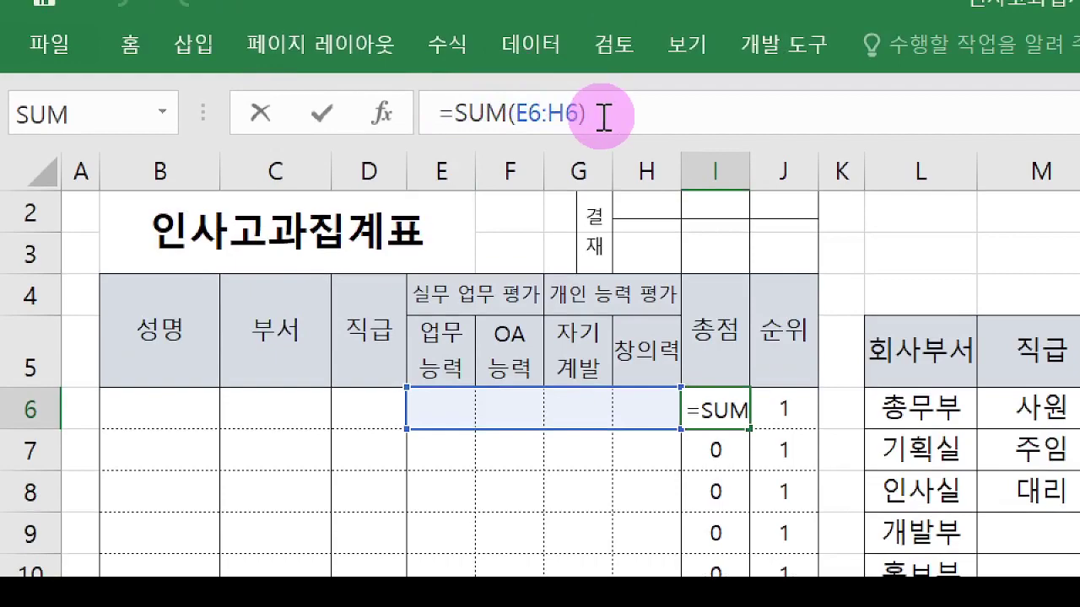
left_click_drag(604, 117, 455, 111)
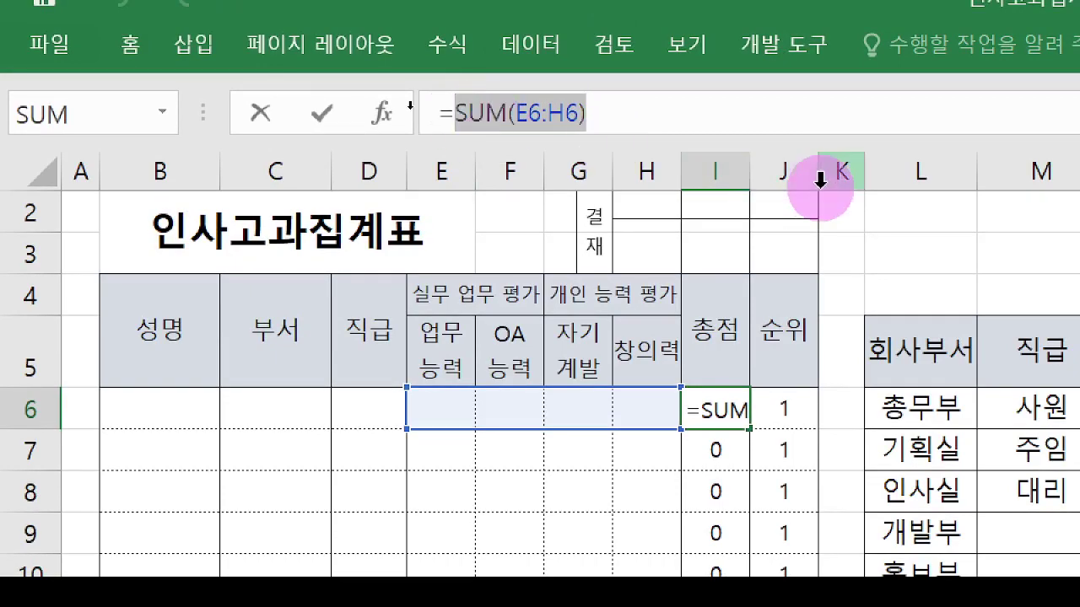
key("BackSpace")
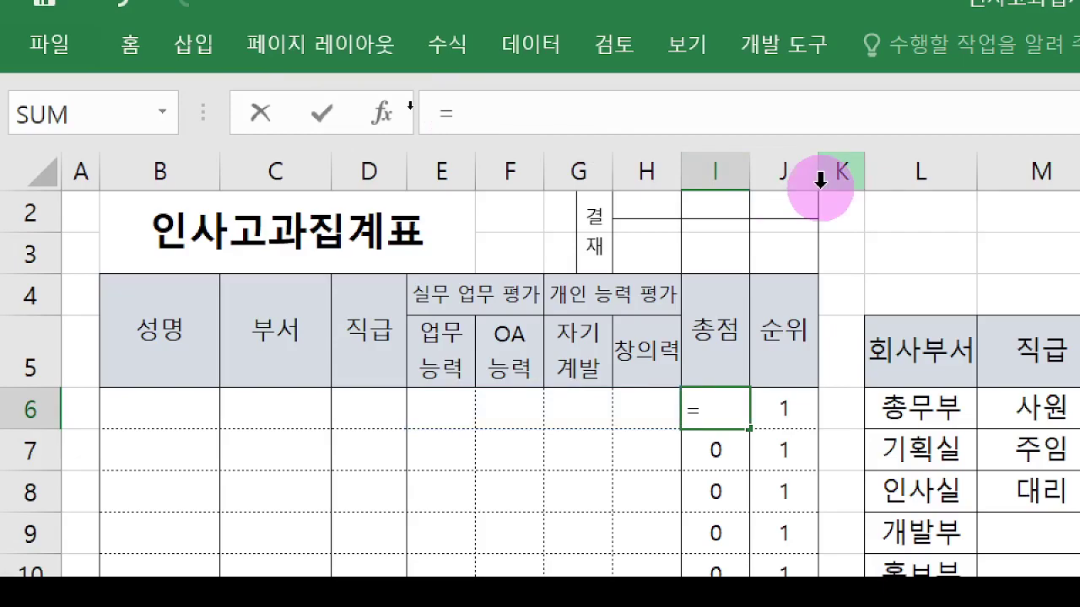
type("if")
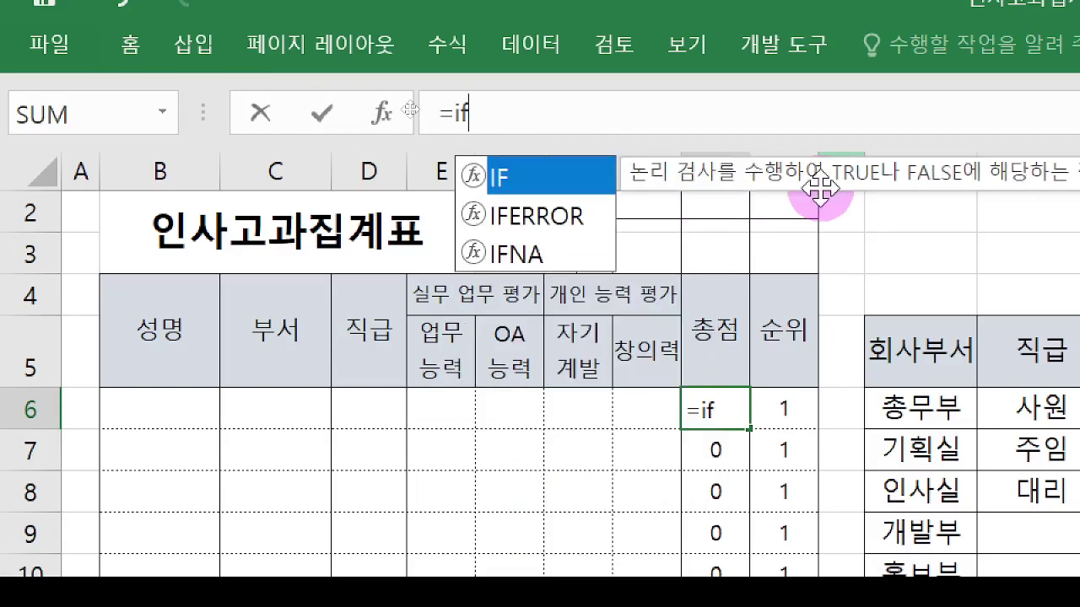
double_click(523, 181)
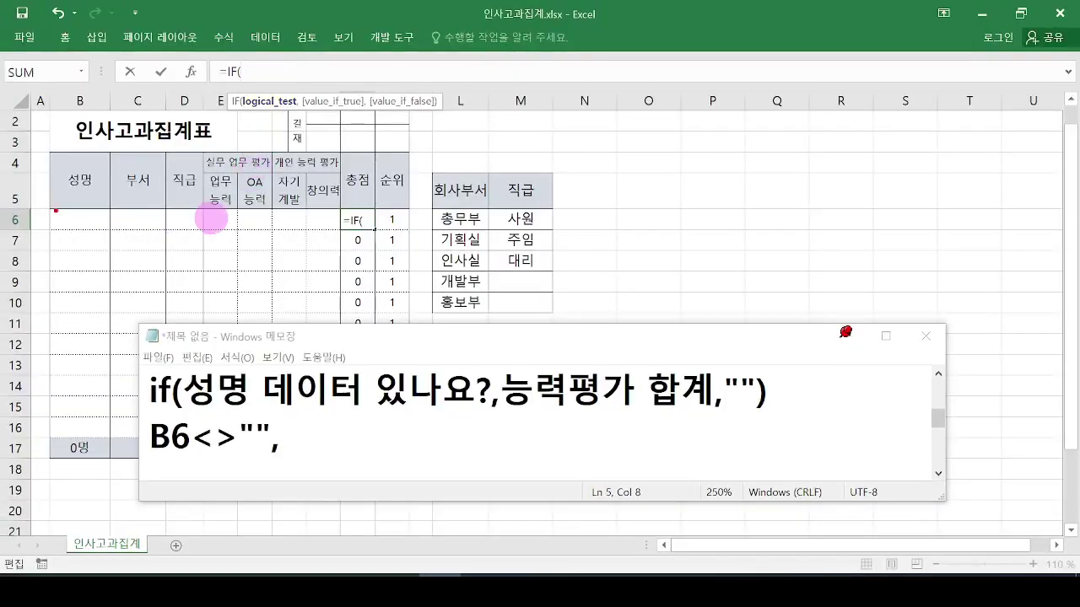
Step: Temporarily circle the first 성명 cell and enter B6<>"" as the IF function's logical test
mouse_move(56, 210)
left_mouse_down()
mouse_move(107, 231)
mouse_move(127, 200)
mouse_move(112, 253)
left_mouse_up()
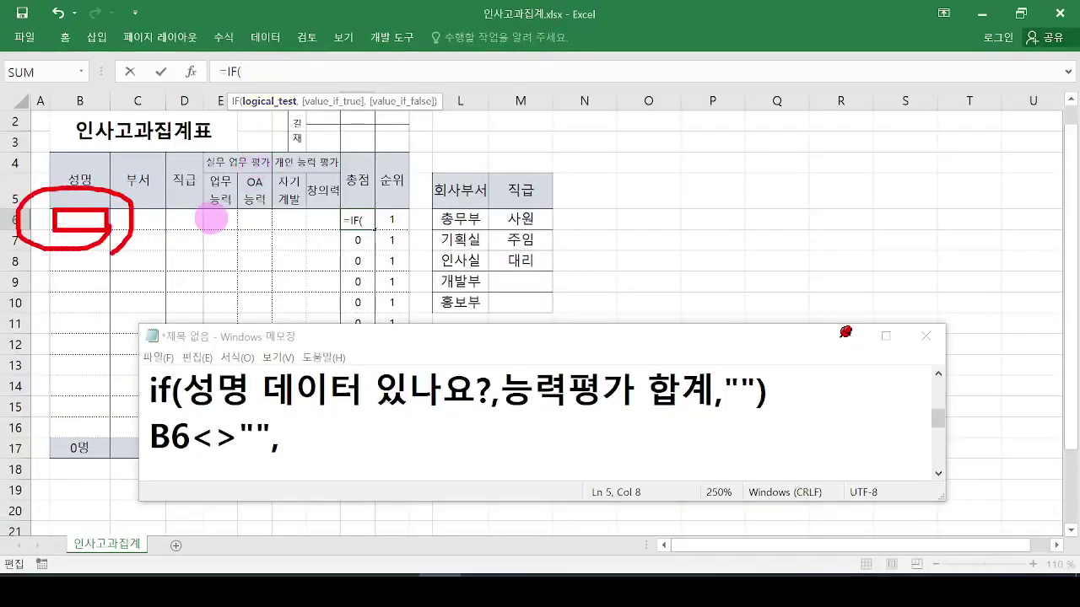
key("Escape")
left_click(84, 220)
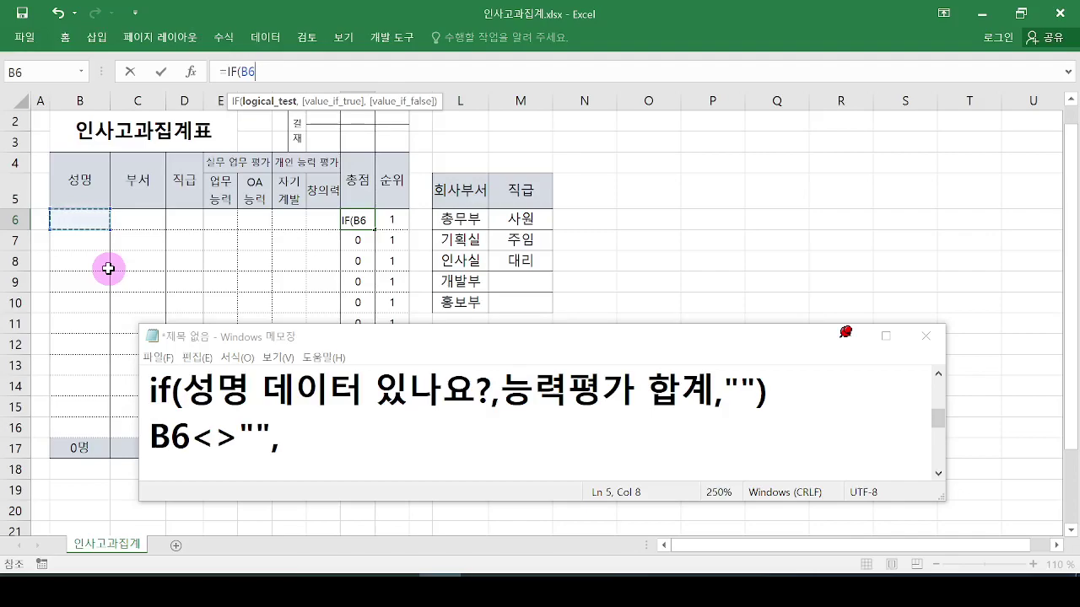
type("<>")
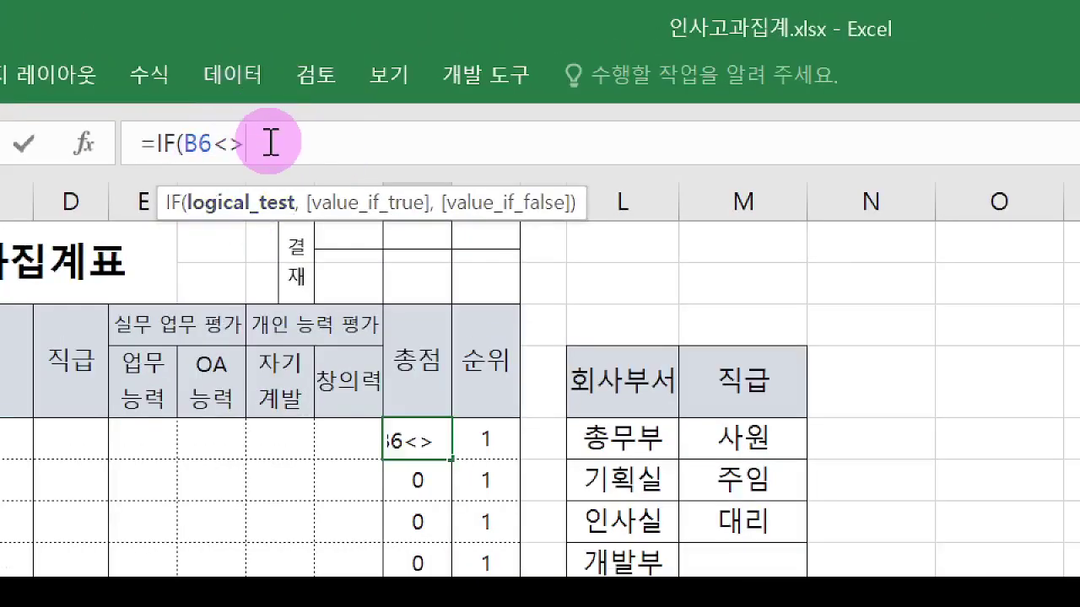
type("\"\"")
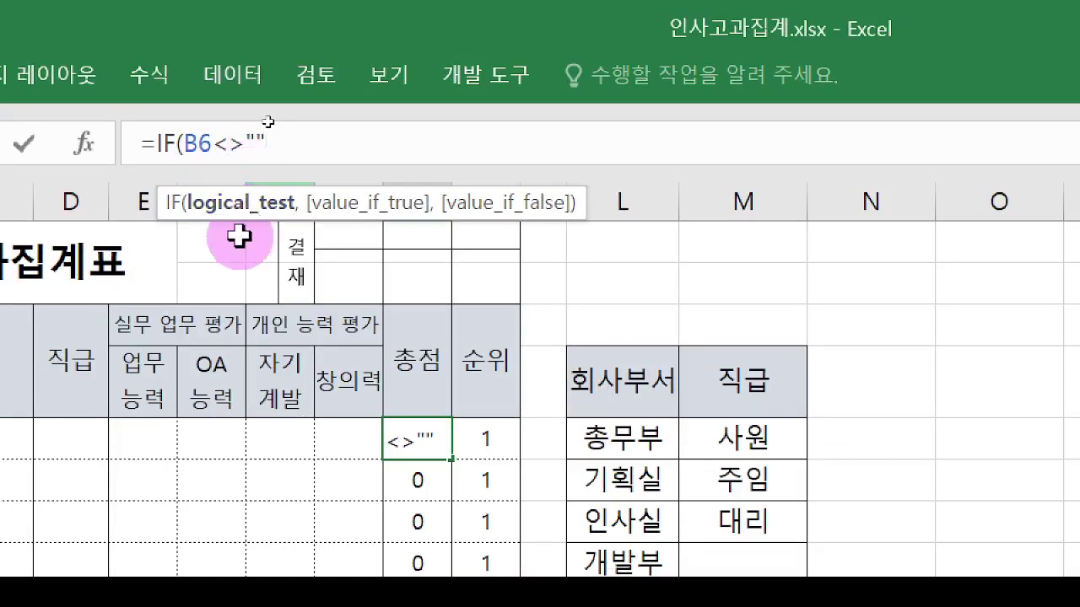
Step: Add a comma after B6<>"" in the formula, temporarily underlining the condition's parts and 능력평가 합계 in the note
left_click_drag(248, 156, 280, 155)
left_click_drag(212, 162, 246, 167)
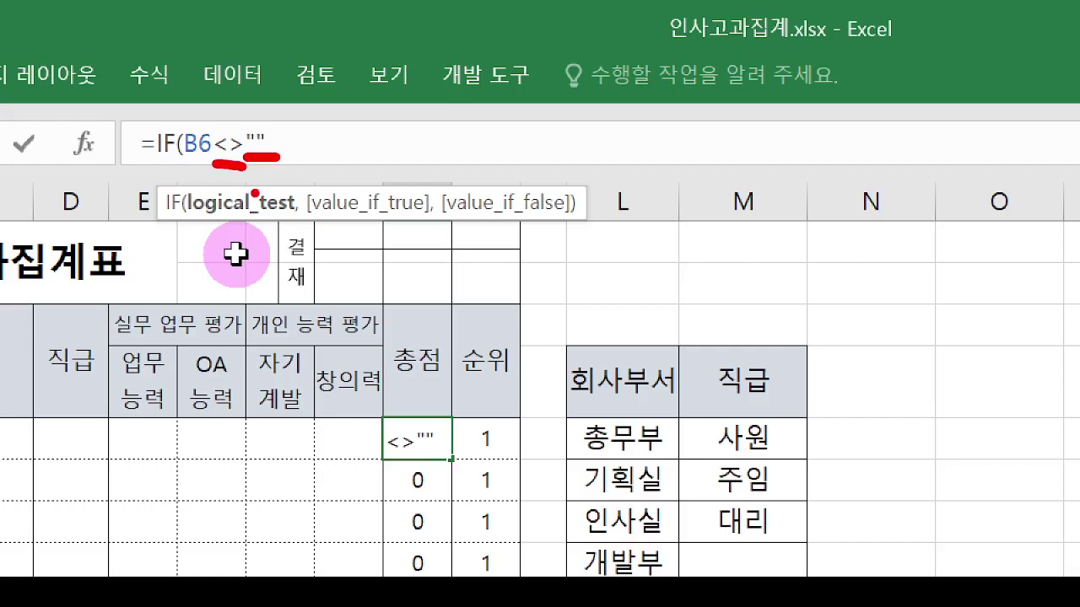
key("Escape")
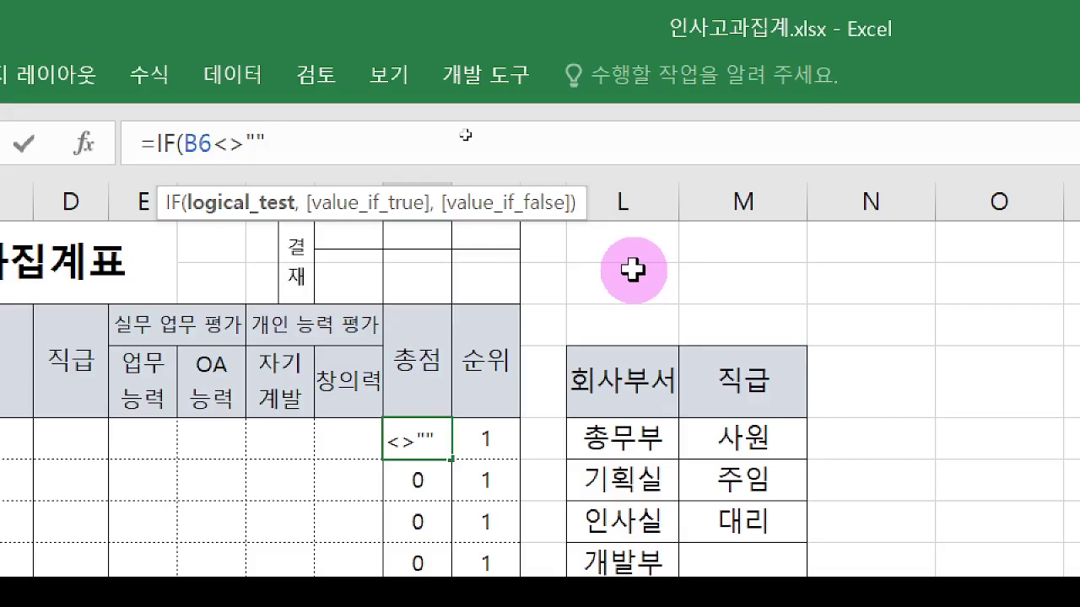
type(",")
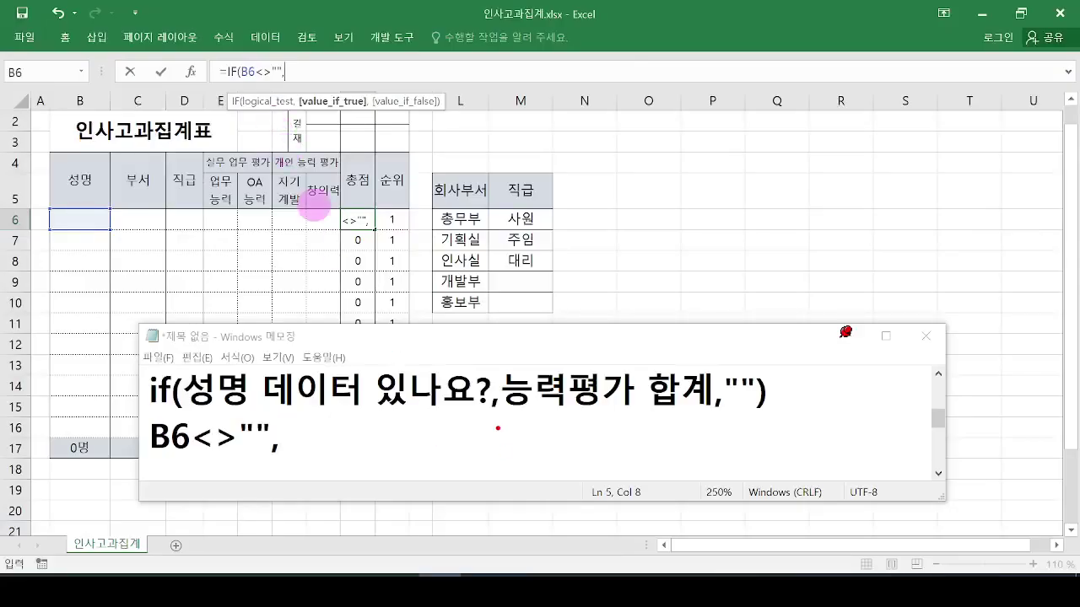
mouse_move(497, 428)
left_mouse_down()
mouse_move(571, 414)
mouse_move(682, 424)
left_mouse_up()
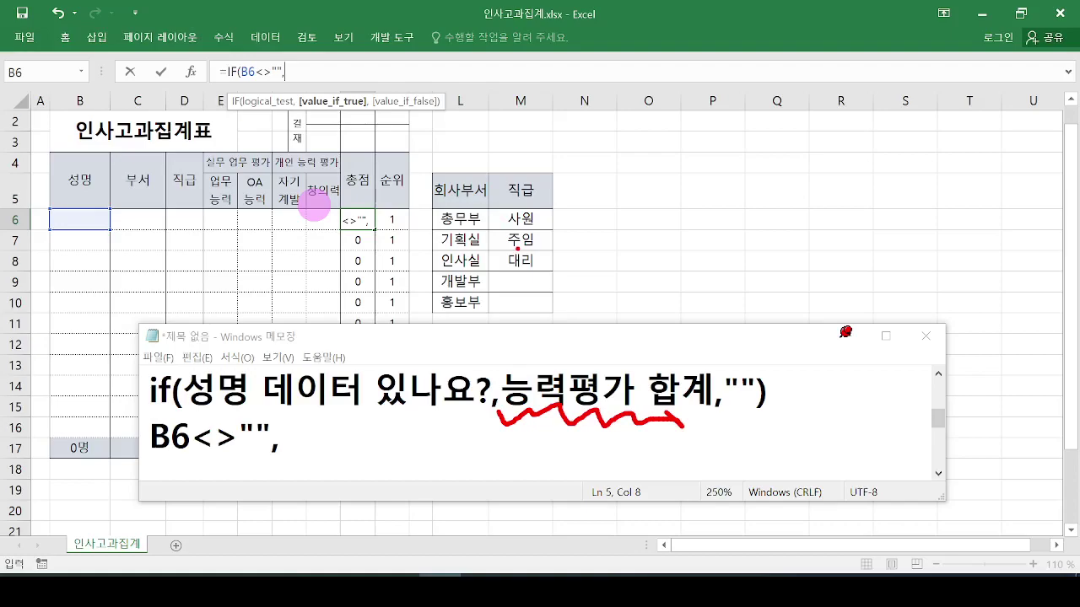
key("Escape")
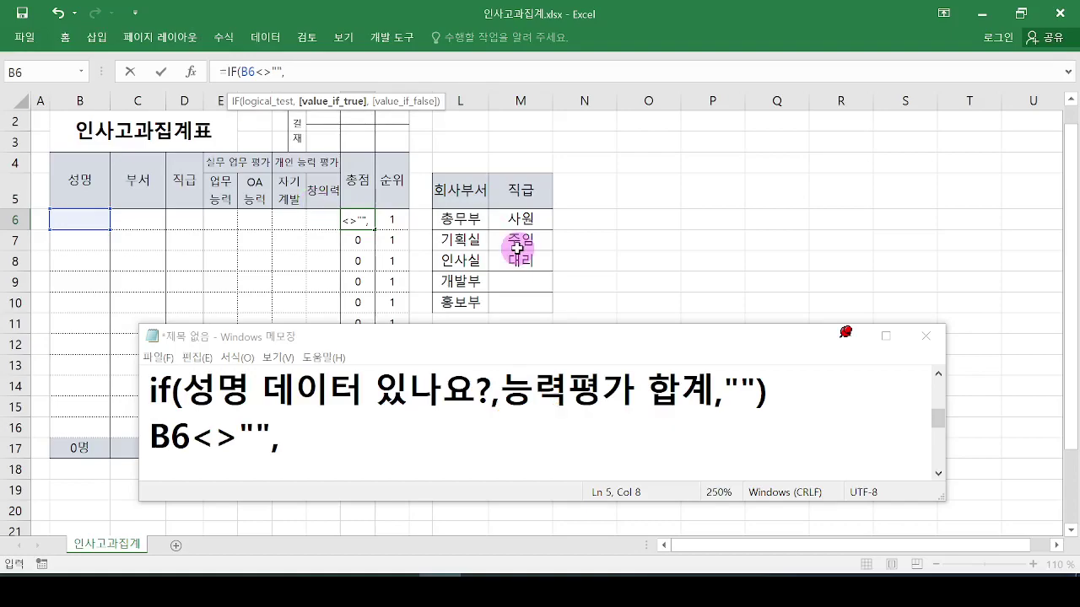
Step: Enter SUM(E6:H6) as the IF function's value if true, temporarily marking where its closing parenthesis goes
type("sum")
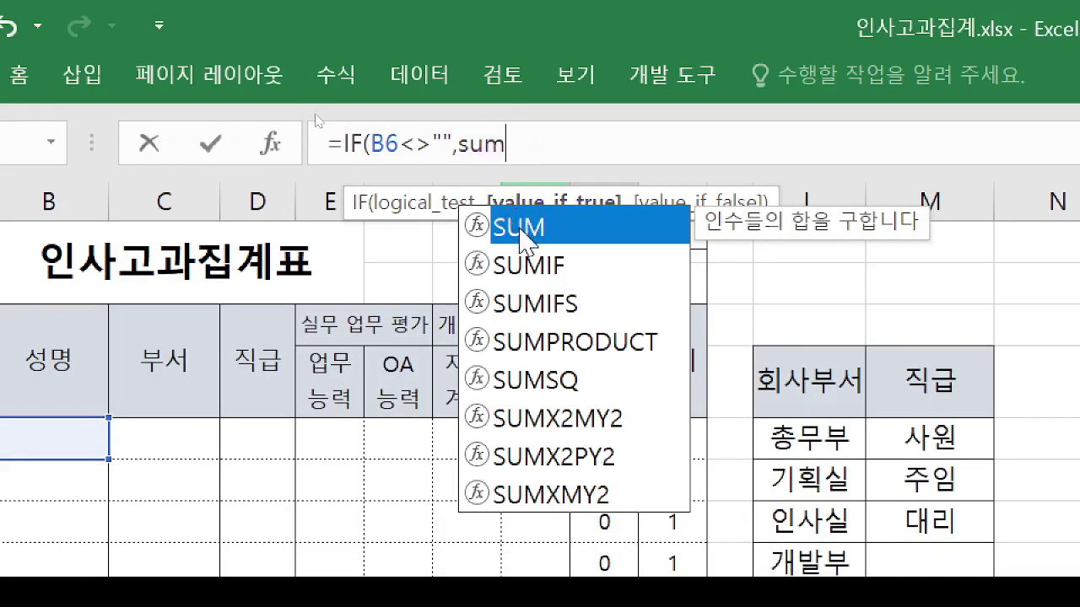
double_click(520, 230)
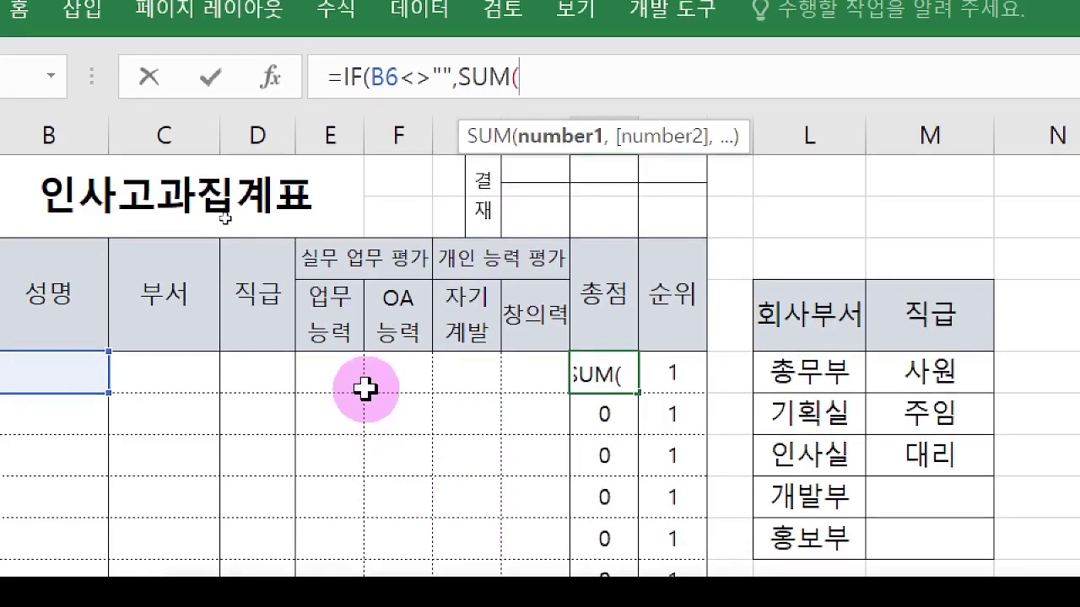
left_click_drag(319, 369, 528, 369)
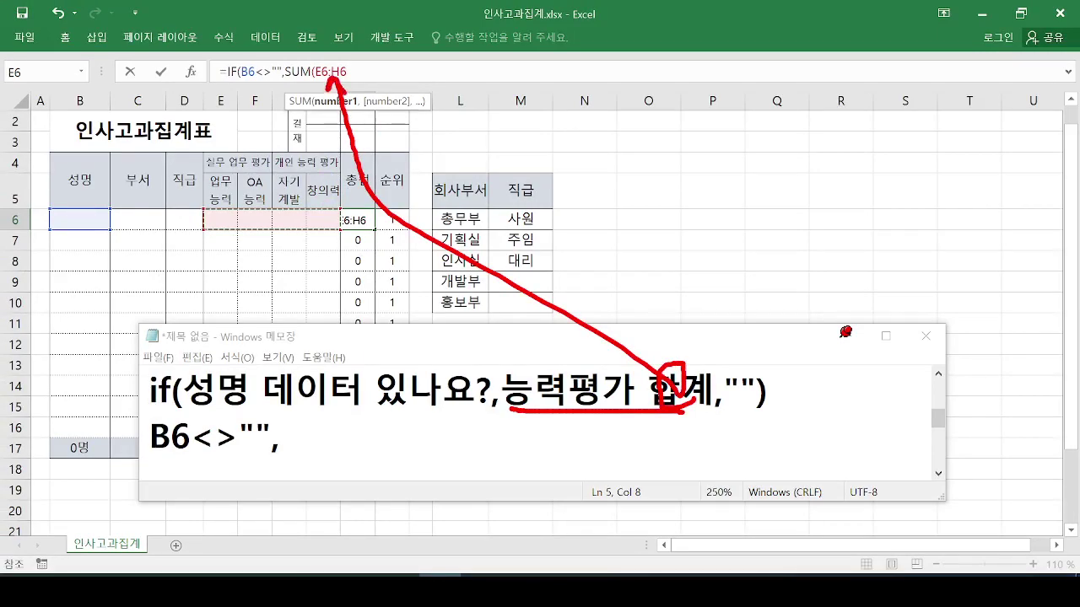
key("Escape")
left_click_drag(347, 56, 358, 91)
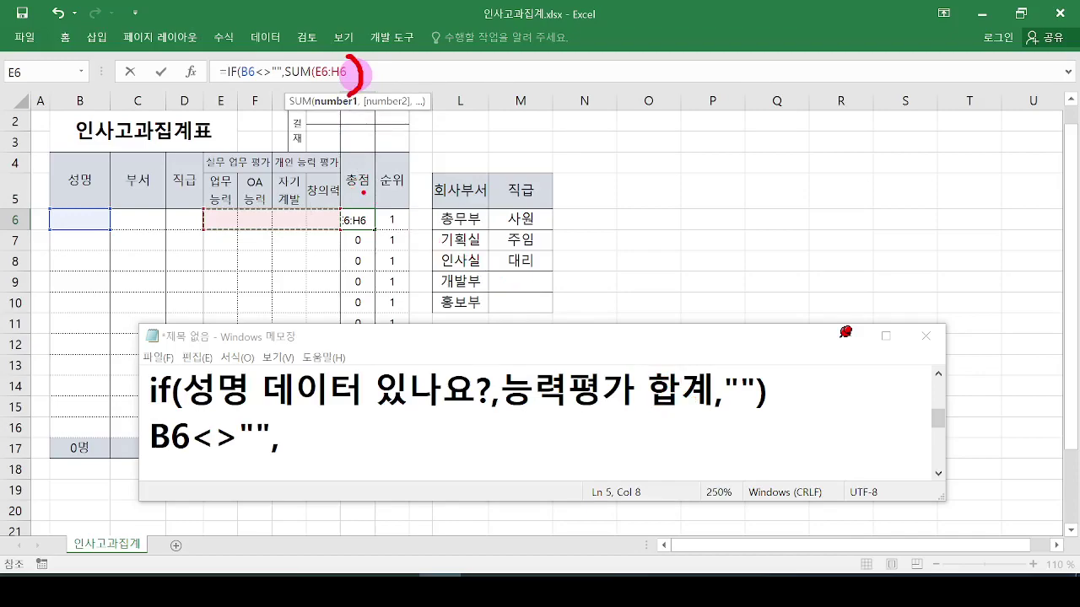
key("Escape")
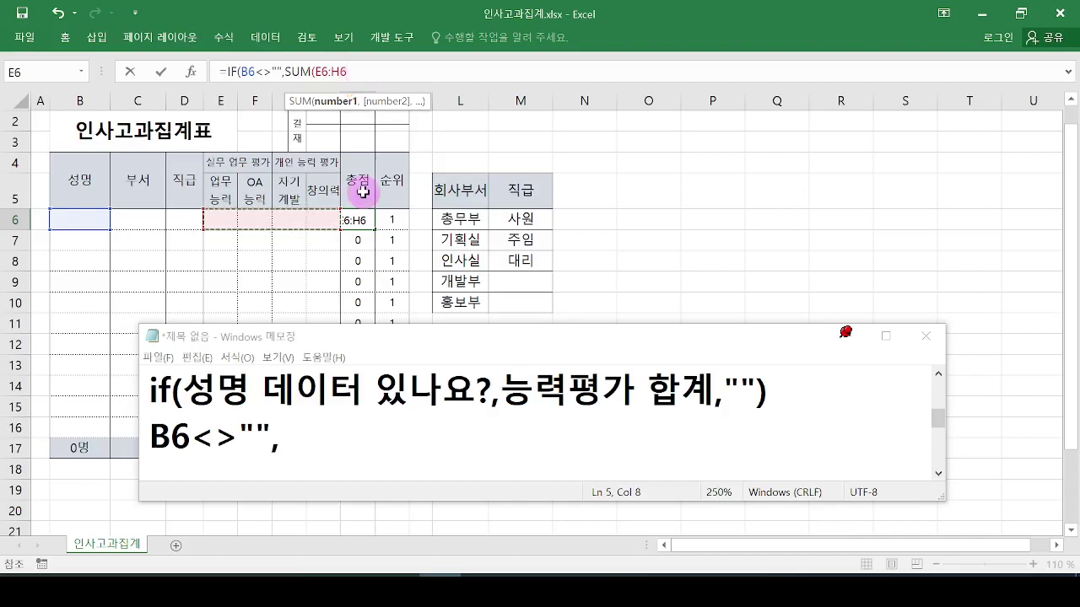
type(")")
Step: Temporarily underline the B6<>"" condition and the SUM(E6:H6) result, and mark the next comma's place in the formula
key("ctrl+2")
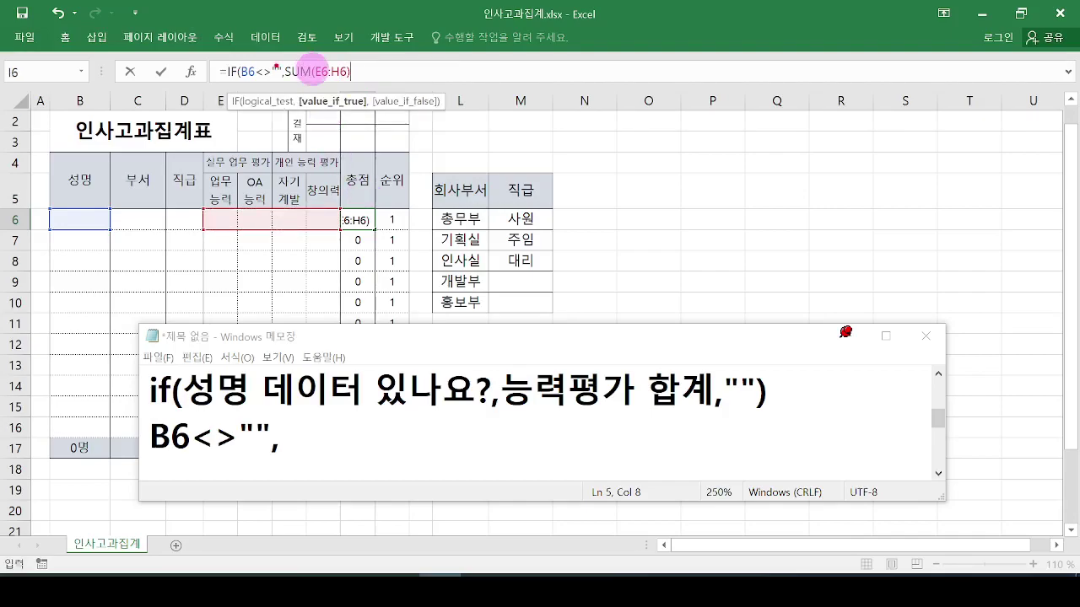
mouse_move(240, 60)
left_mouse_down()
mouse_move(225, 77)
mouse_move(231, 105)
left_mouse_up()
key("Escape")
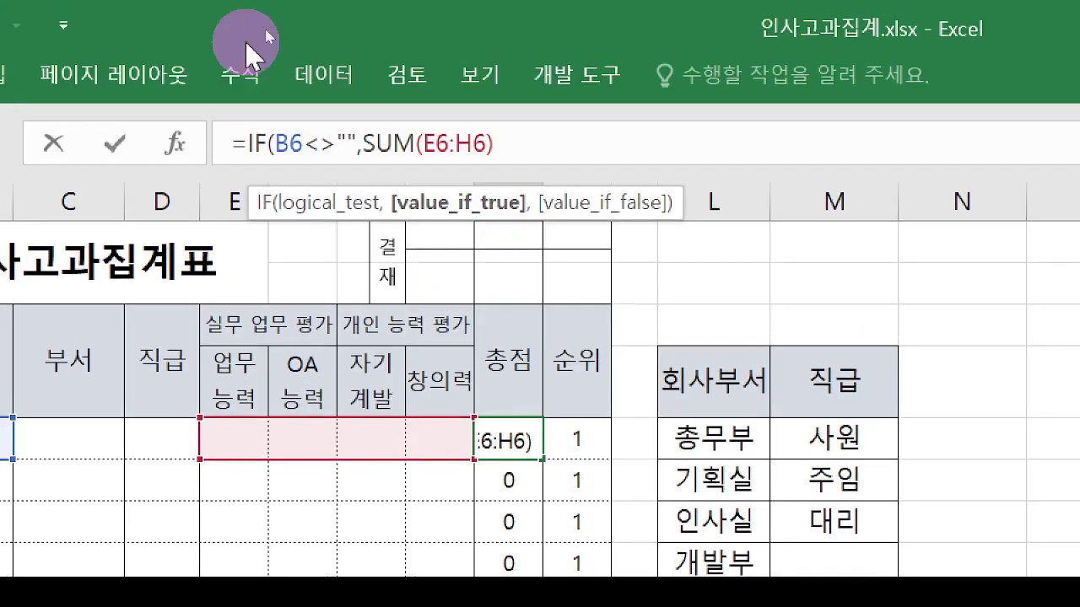
left_click_drag(277, 160, 492, 164)
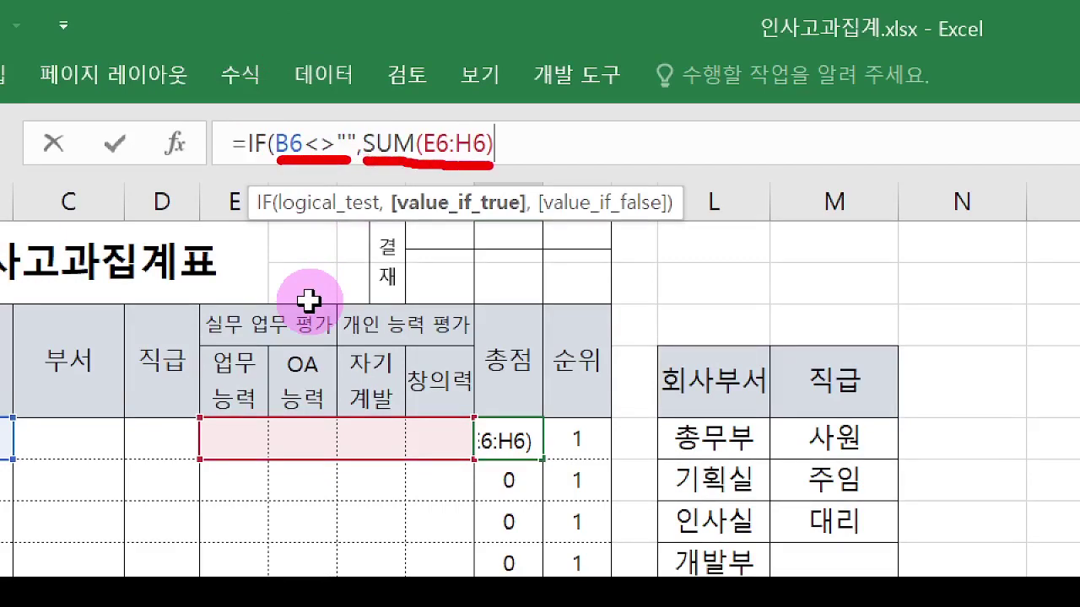
left_click(508, 160)
left_click_drag(509, 154, 501, 179)
key("Escape")
Step: Finish the I6 formula with "" as the value if false, temporarily marking the true and false branches
type(",")
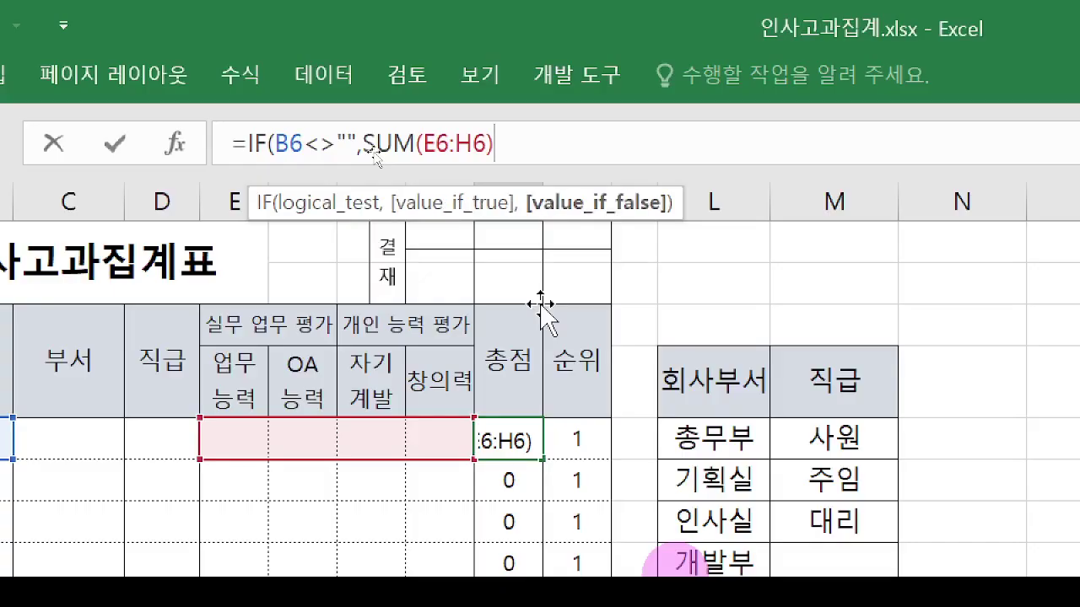
left_click_drag(507, 160, 692, 166)
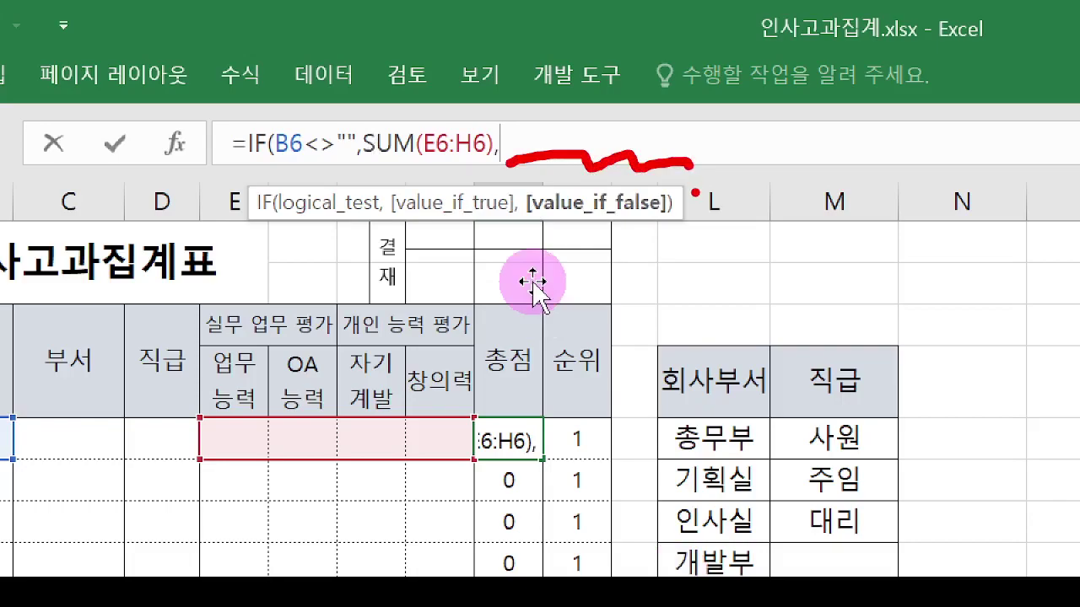
mouse_move(348, 155)
left_mouse_down()
mouse_move(288, 165)
mouse_move(424, 157)
mouse_move(426, 184)
left_mouse_up()
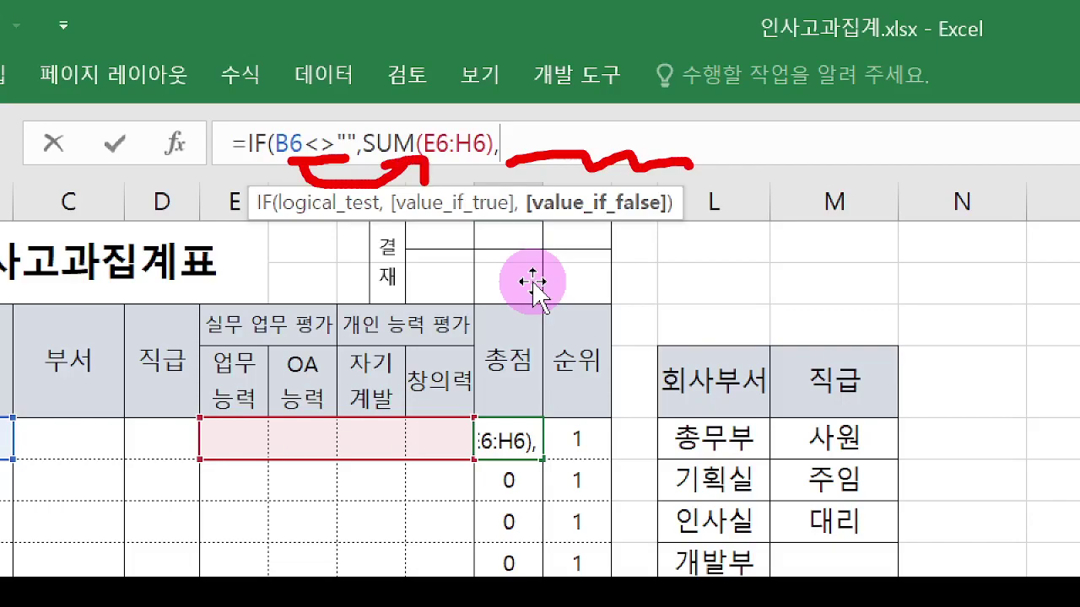
mouse_move(323, 128)
left_mouse_down()
mouse_move(363, 74)
mouse_move(504, 118)
mouse_move(499, 126)
mouse_move(536, 105)
left_mouse_up()
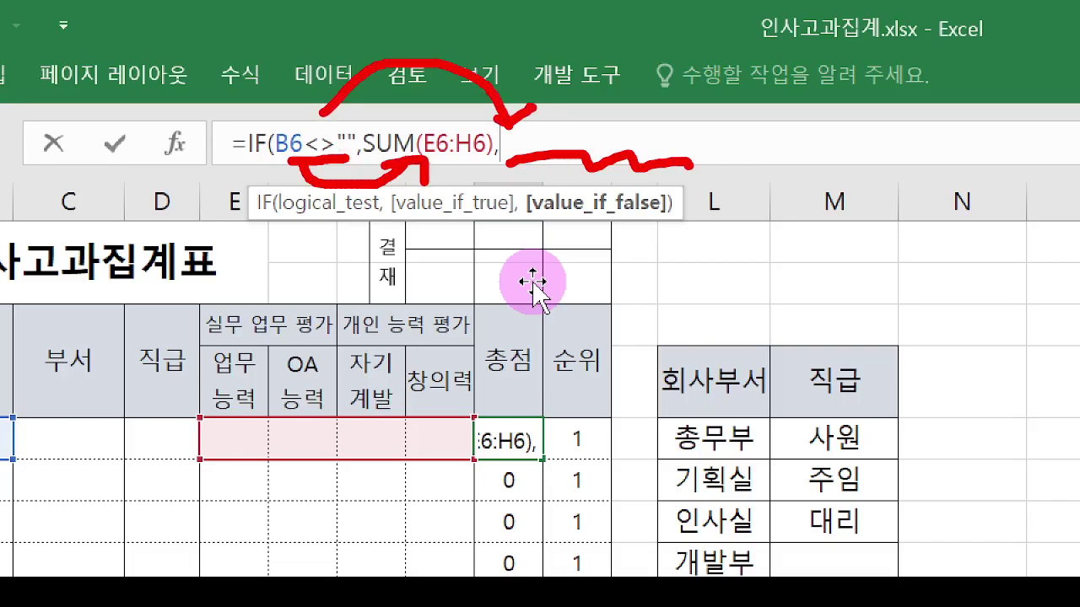
key("e")
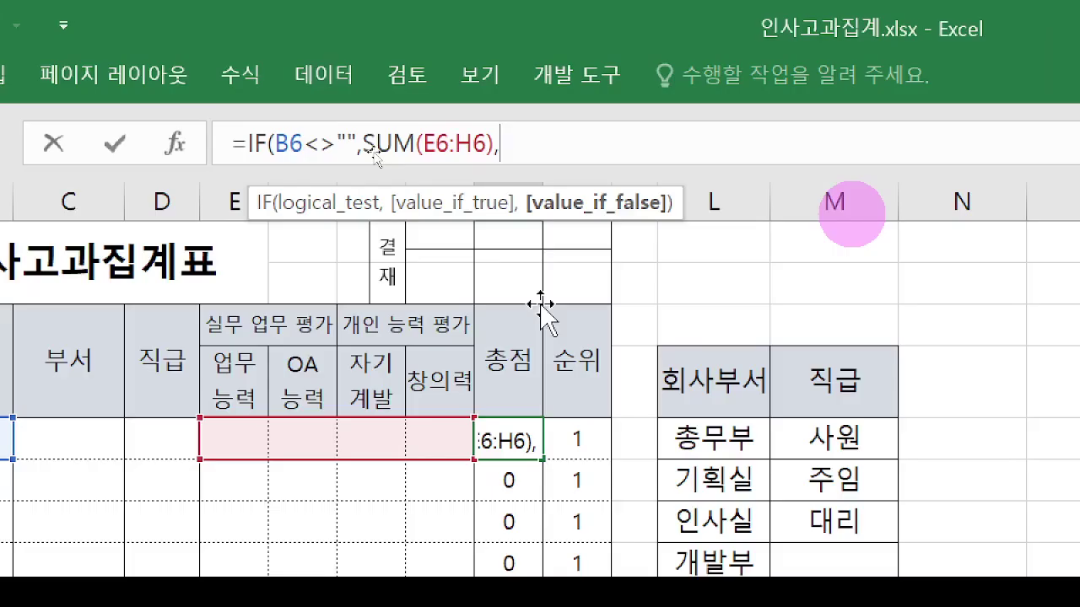
type("\"\"")
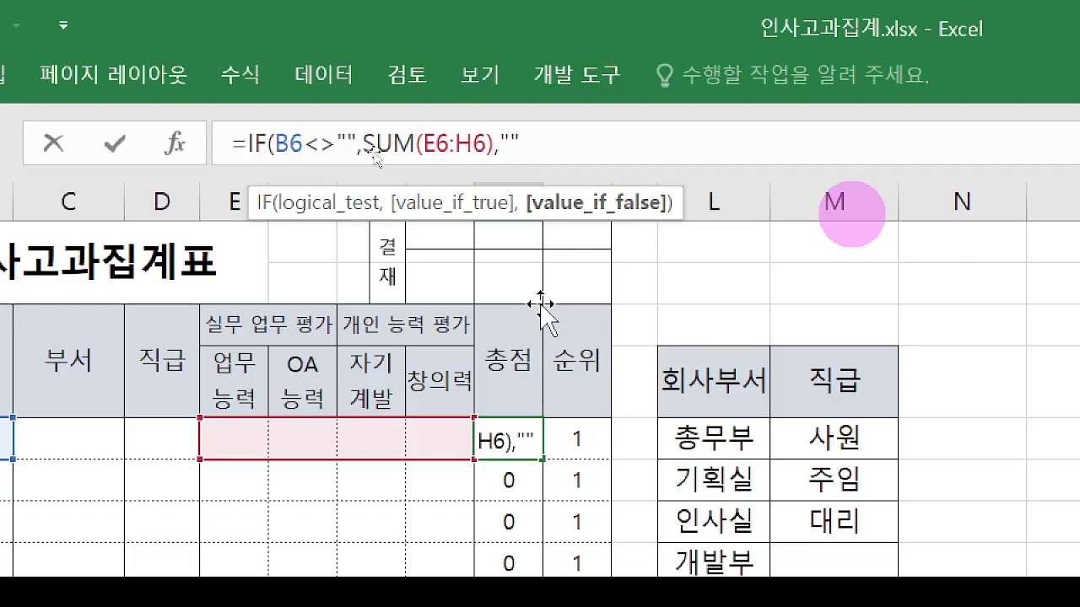
type(")")
key("Return")
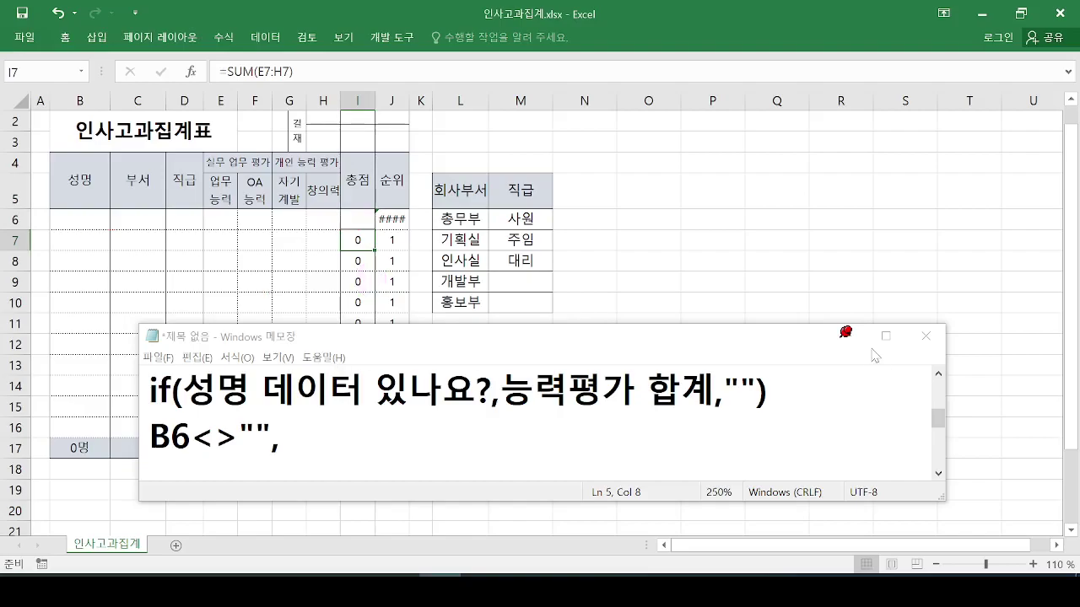
Step: Put the note away and fill the I6 formula down the 총점 column to I16
left_click(846, 336)
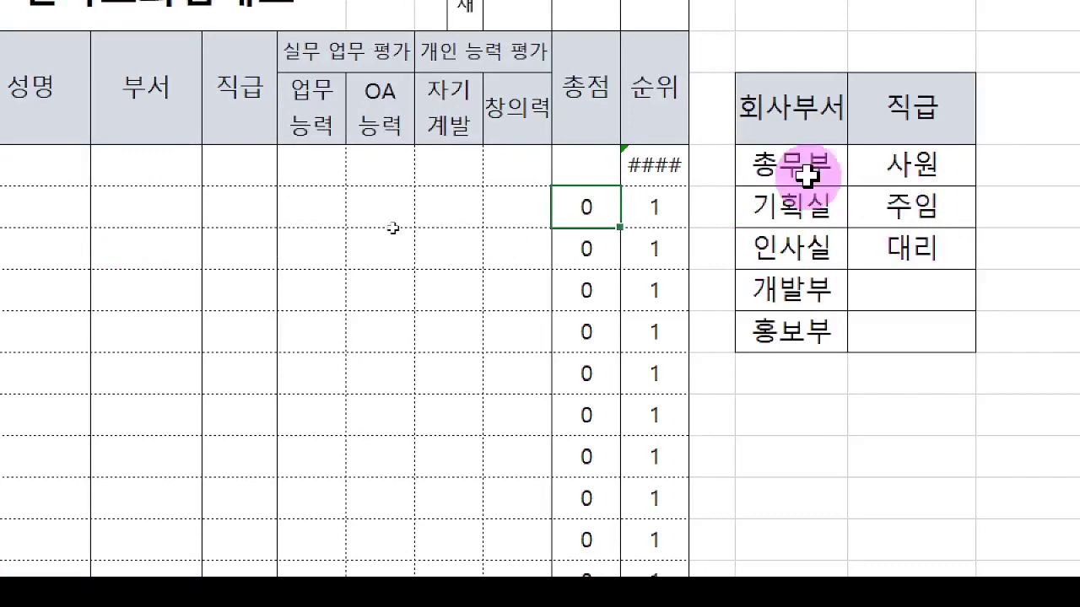
left_click(367, 218)
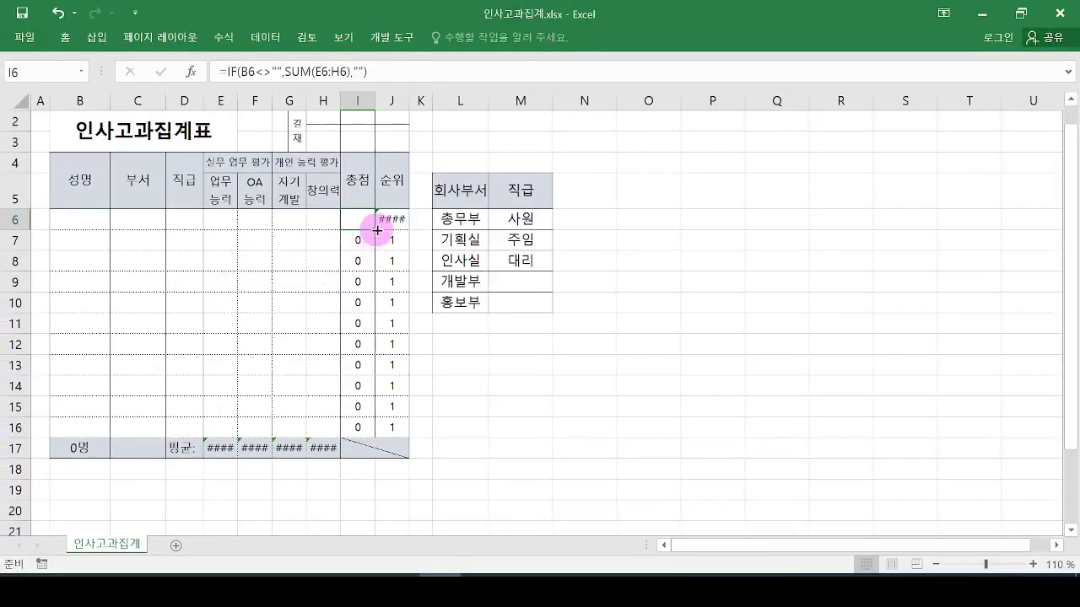
left_click_drag(376, 230, 363, 428)
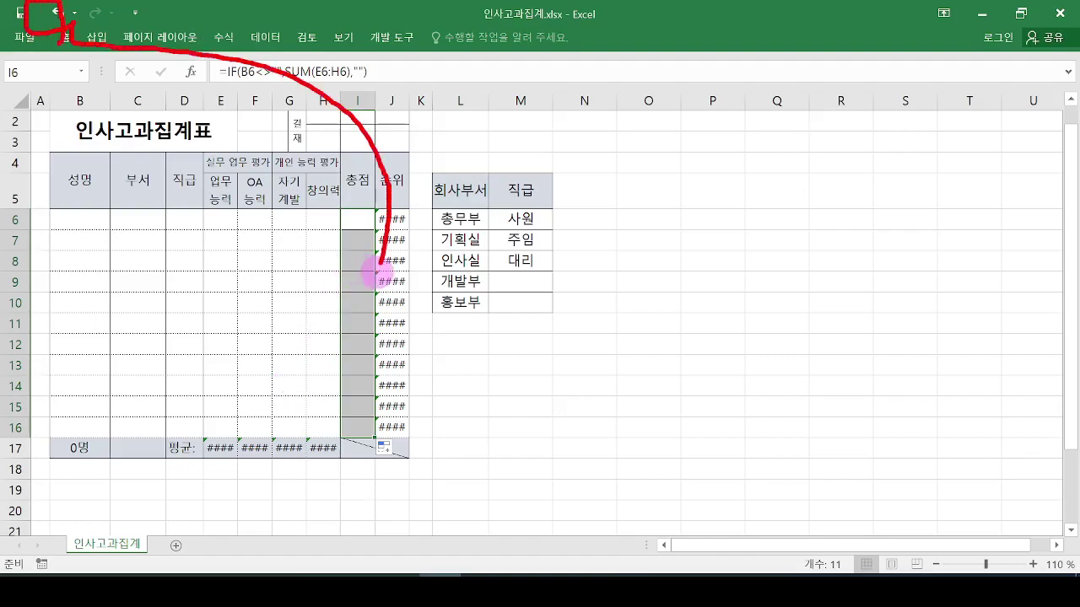
Step: Undo the 총점 column fill and the I6 IF formula, and switch to the PowerPoint slide on showing totals only for existing employees
left_click(56, 11)
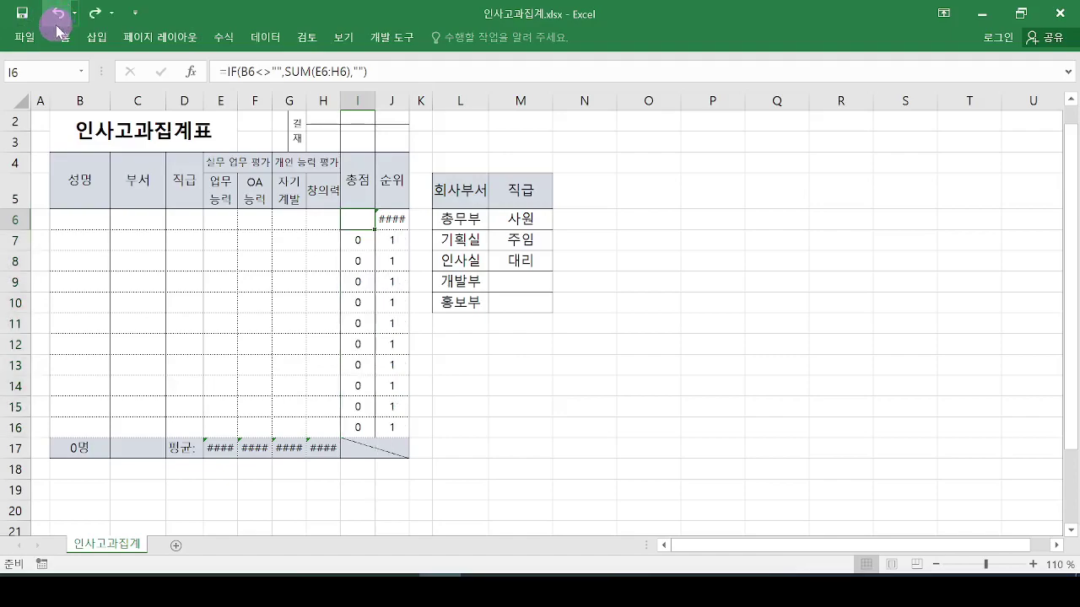
left_click(57, 11)
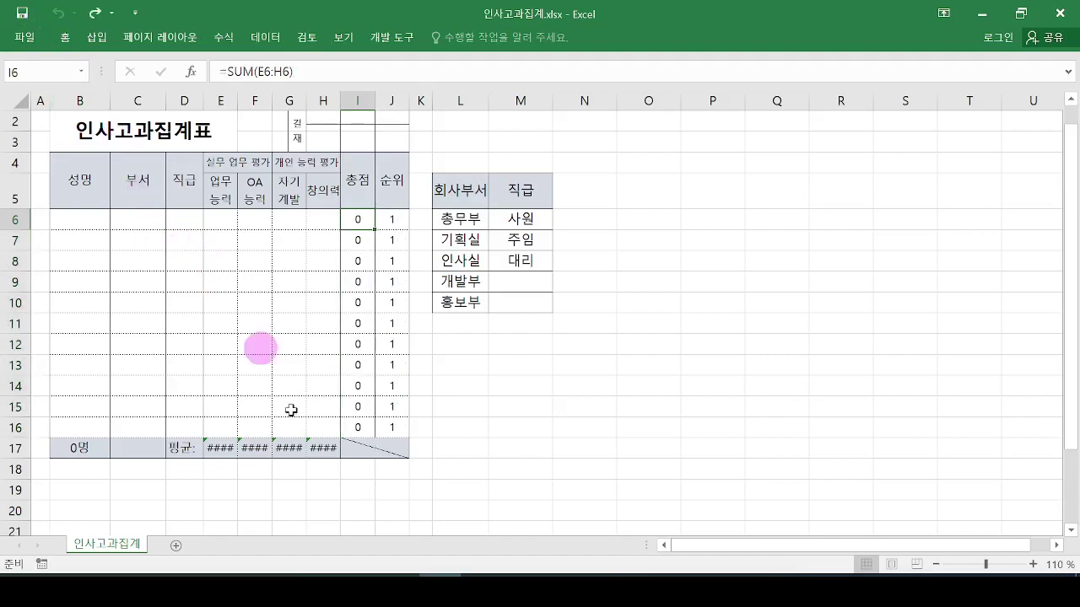
left_click(437, 582)
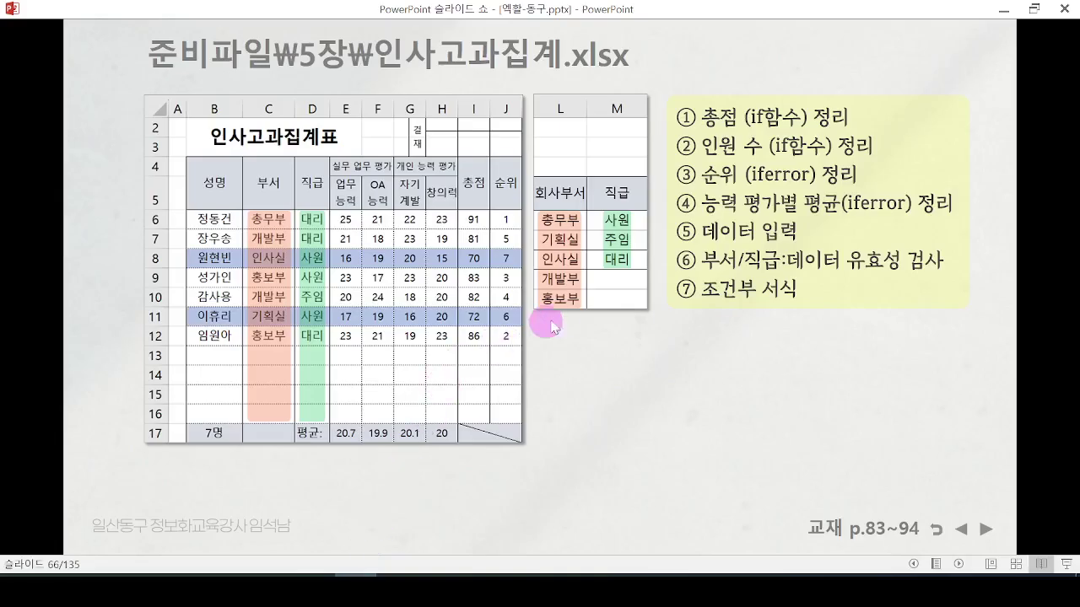
left_click(555, 322)
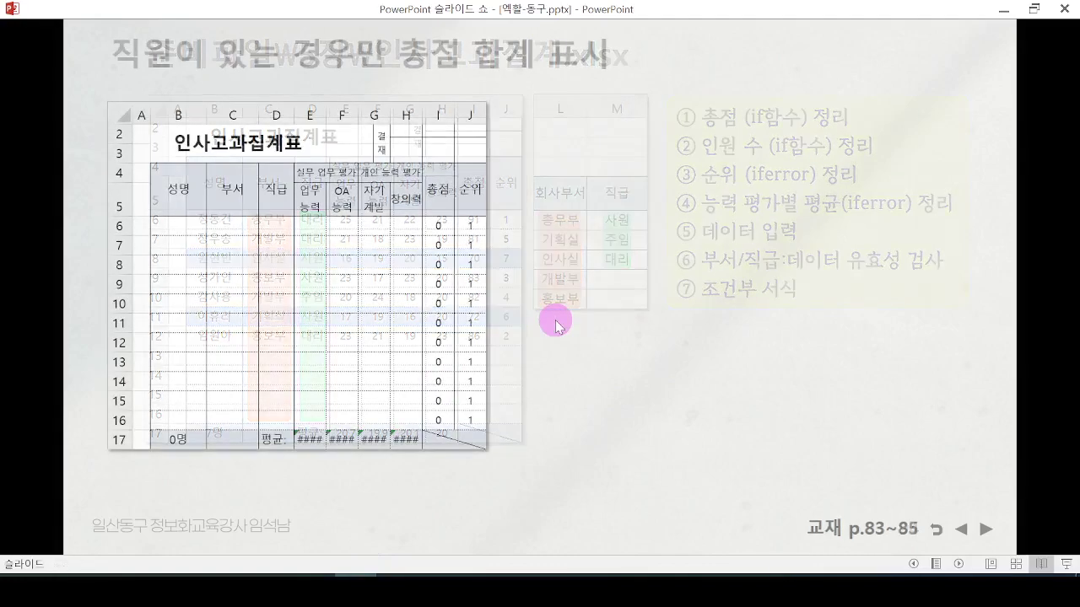
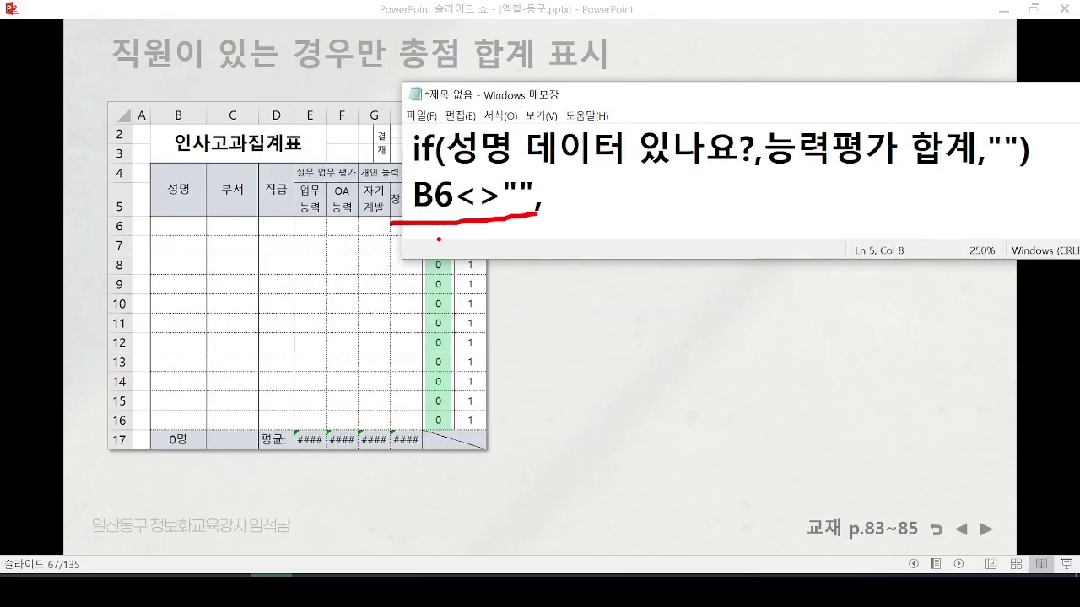
Step: Clear the screen marks, enlarge the Notepad note downward, and add the condition B6="" on a new line under B6<>""
right_click(481, 264)
left_click_drag(481, 264, 481, 395)
key("Return")
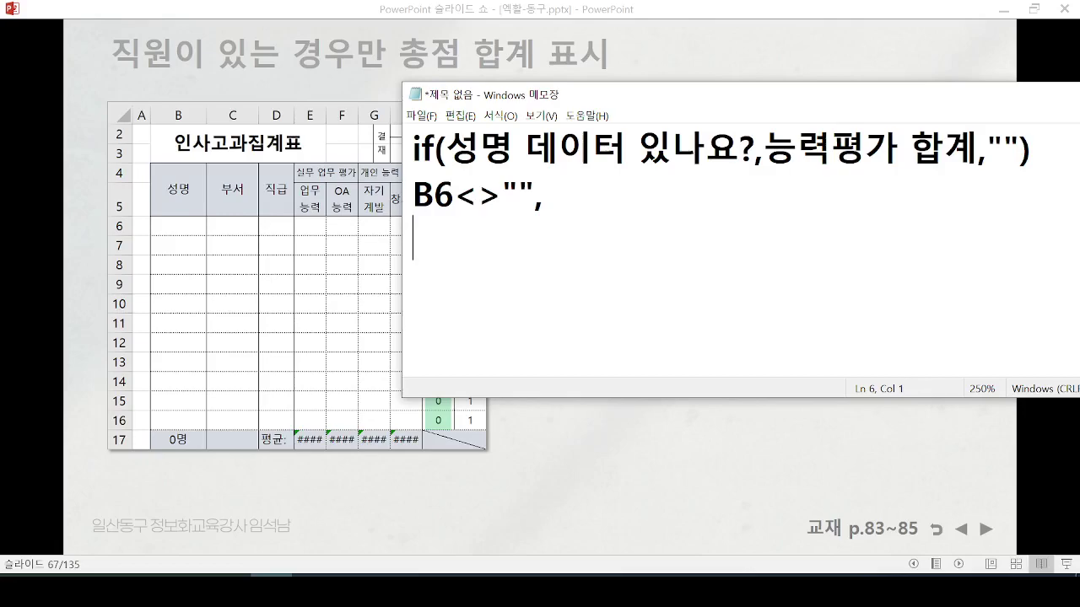
type("B6")
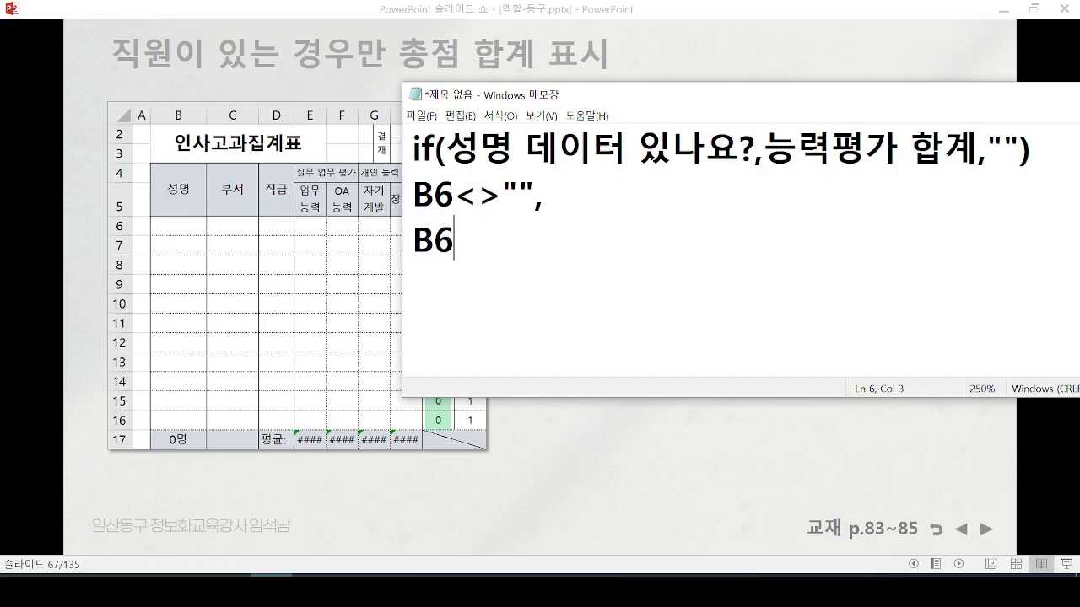
type("=\"\"")
Step: Temporarily underline the B6="" and B6<>"" conditions in the note to compare them
left_click_drag(510, 262, 405, 256)
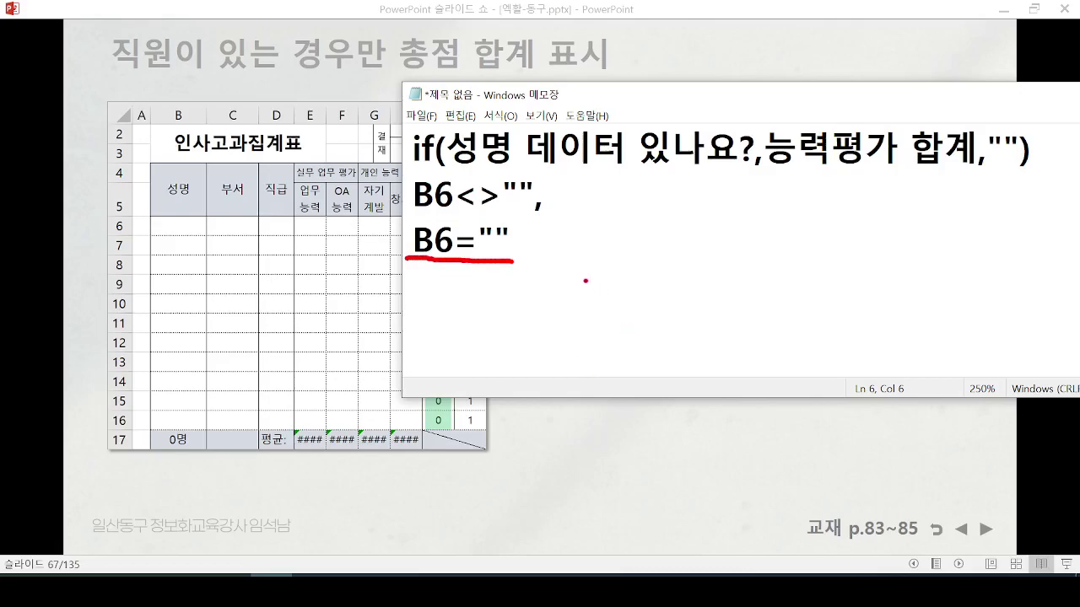
mouse_move(502, 246)
left_mouse_down()
mouse_move(516, 260)
mouse_move(395, 283)
left_mouse_up()
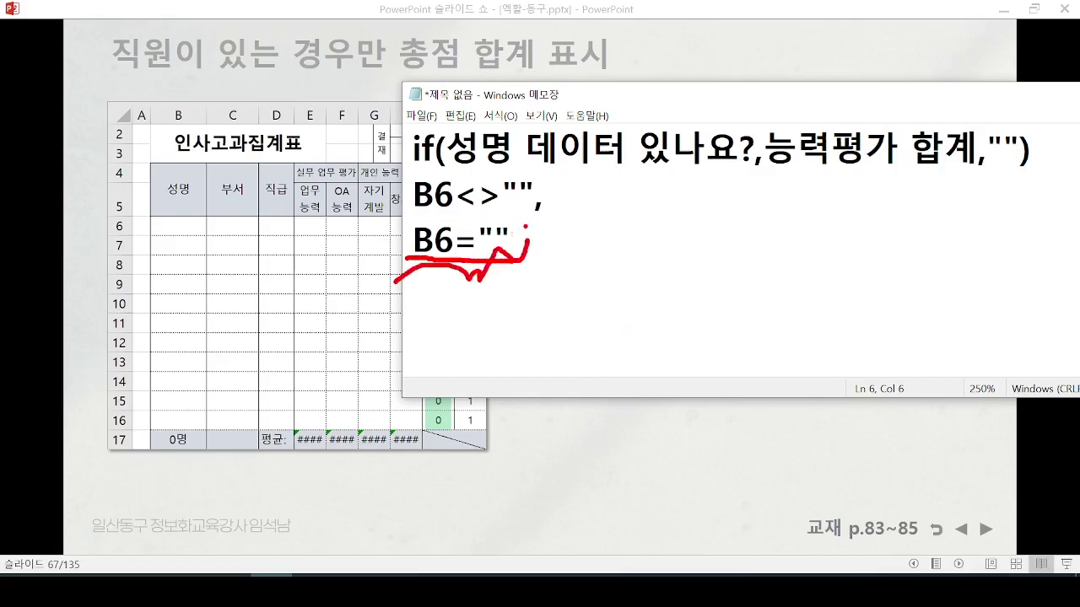
mouse_move(528, 201)
left_mouse_down()
mouse_move(524, 213)
mouse_move(400, 214)
left_mouse_up()
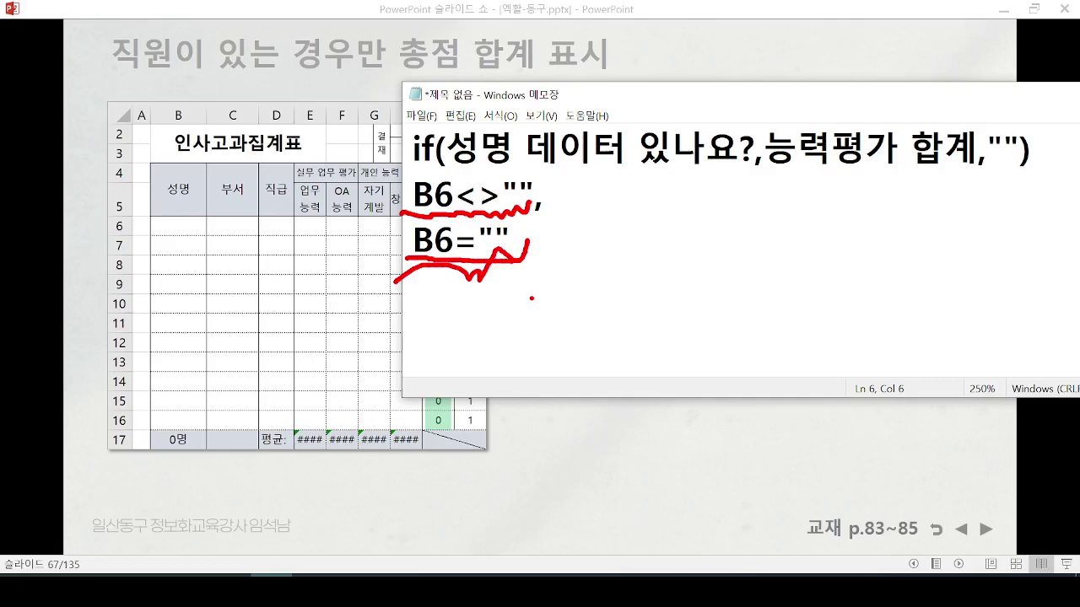
key("e")
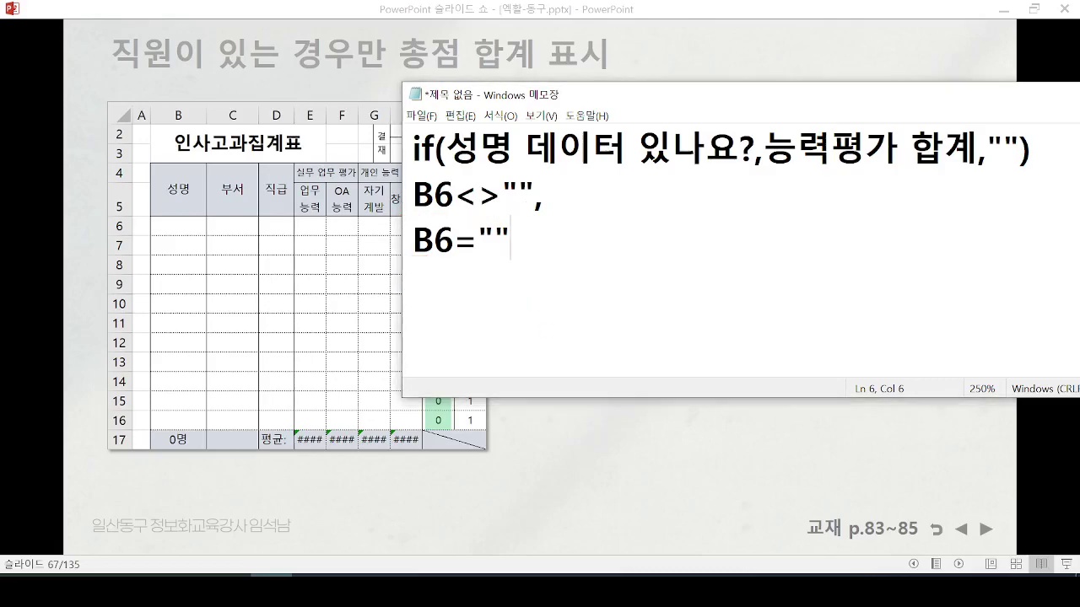
left_click_drag(415, 216, 533, 215)
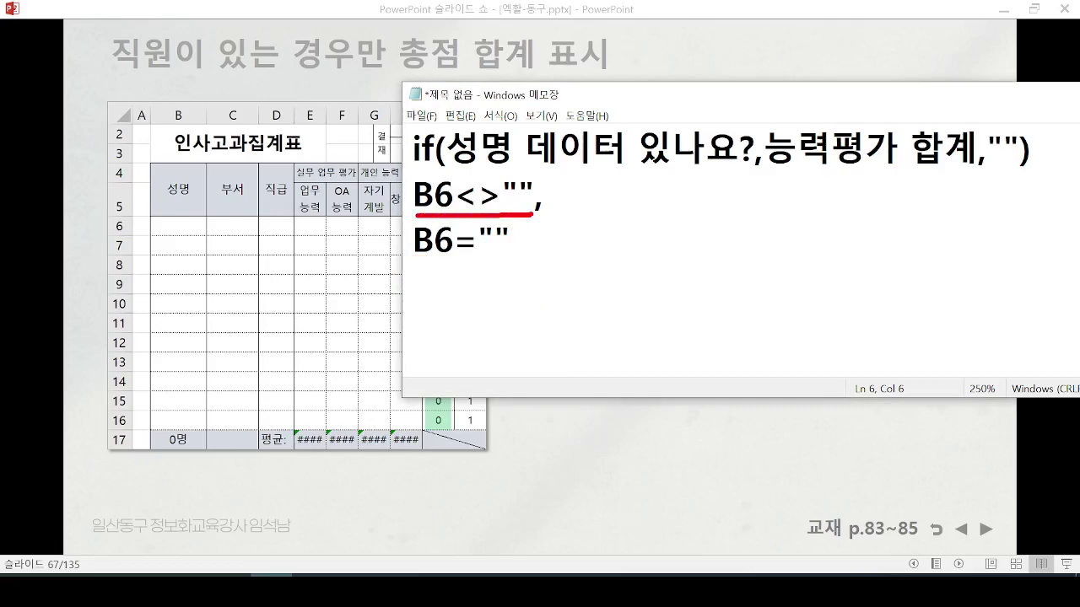
mouse_move(417, 265)
left_mouse_down()
mouse_move(423, 275)
mouse_move(530, 275)
left_mouse_up()
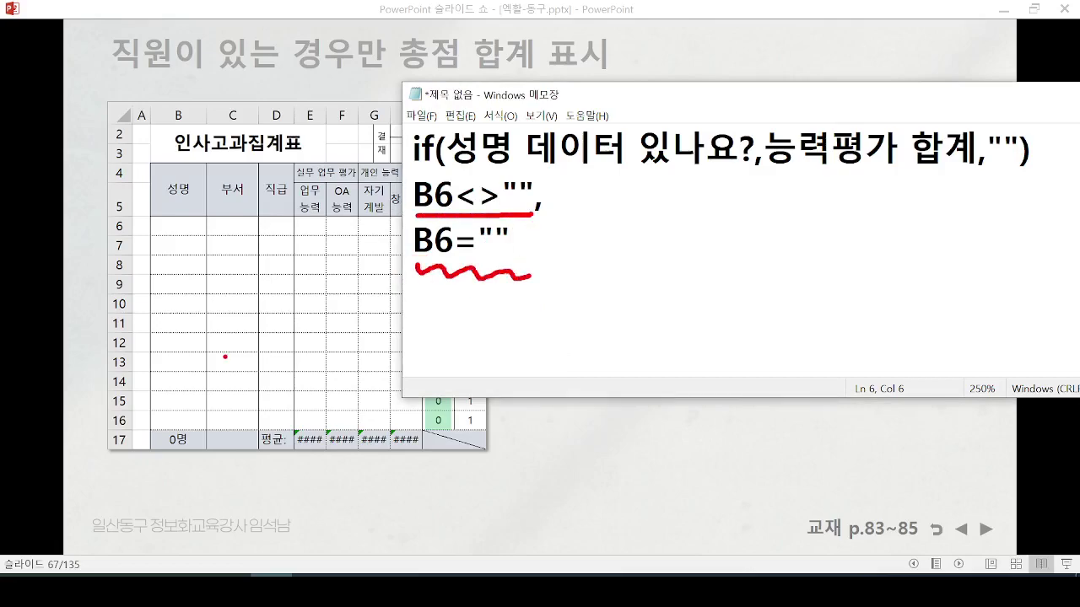
key("Escape")
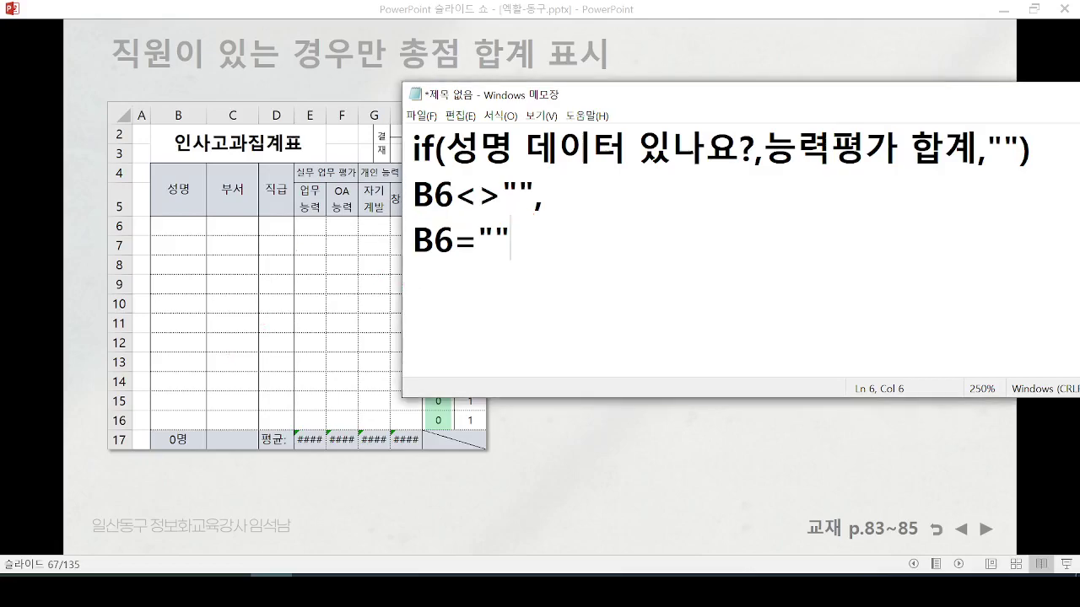
Step: Insert the line "if(성명 데이터 없나요?" between the B6<>"" and B6="" conditions in the note
left_click_drag(545, 196, 412, 196)
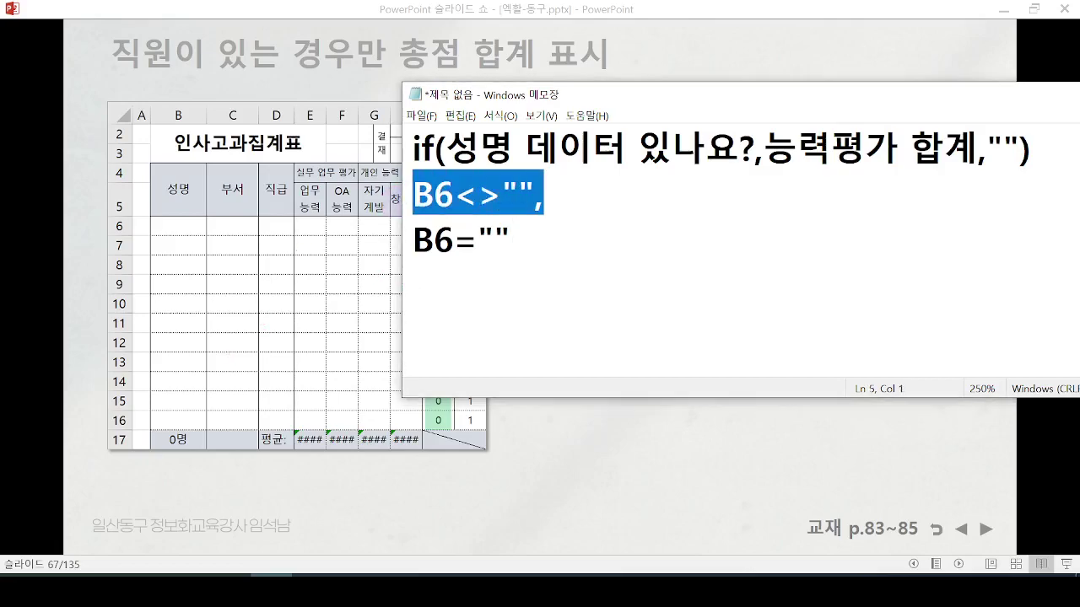
left_click_drag(465, 163, 717, 167)
key("Escape")
key("End")
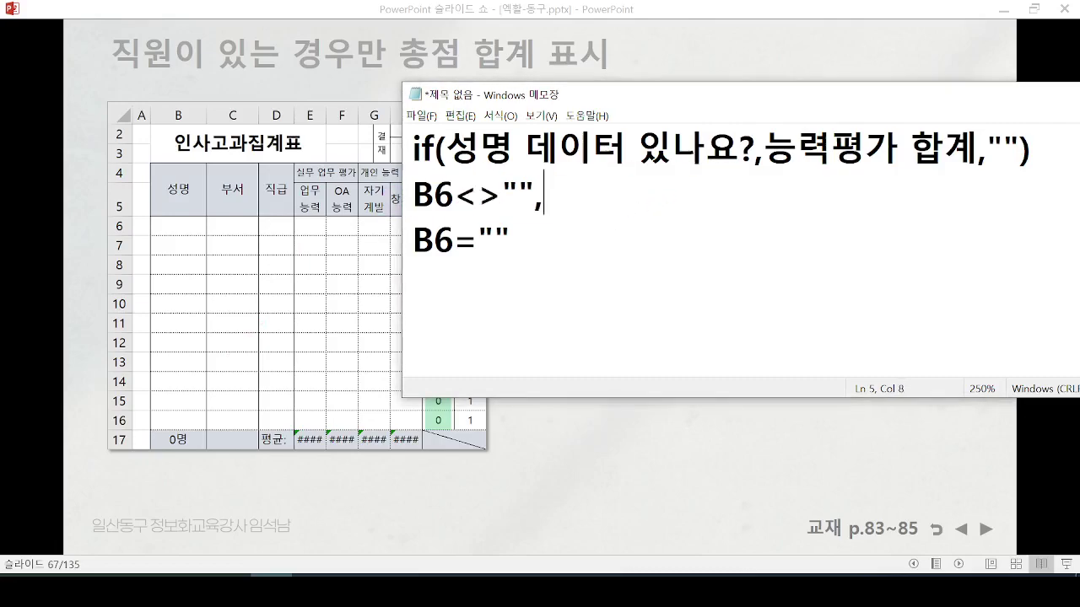
key("Return")
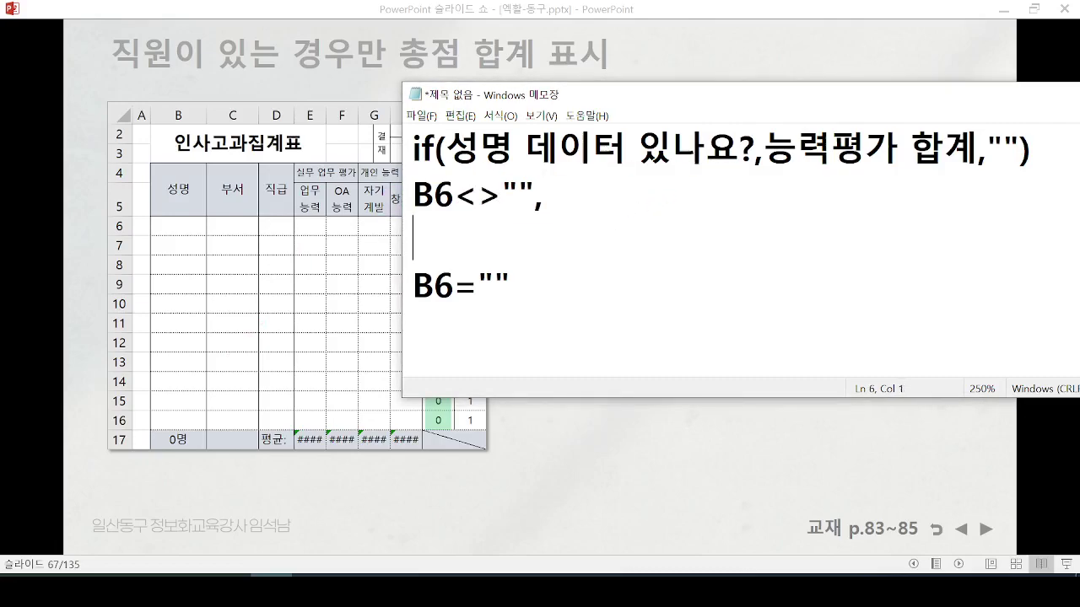
type("if(성ㅁ")
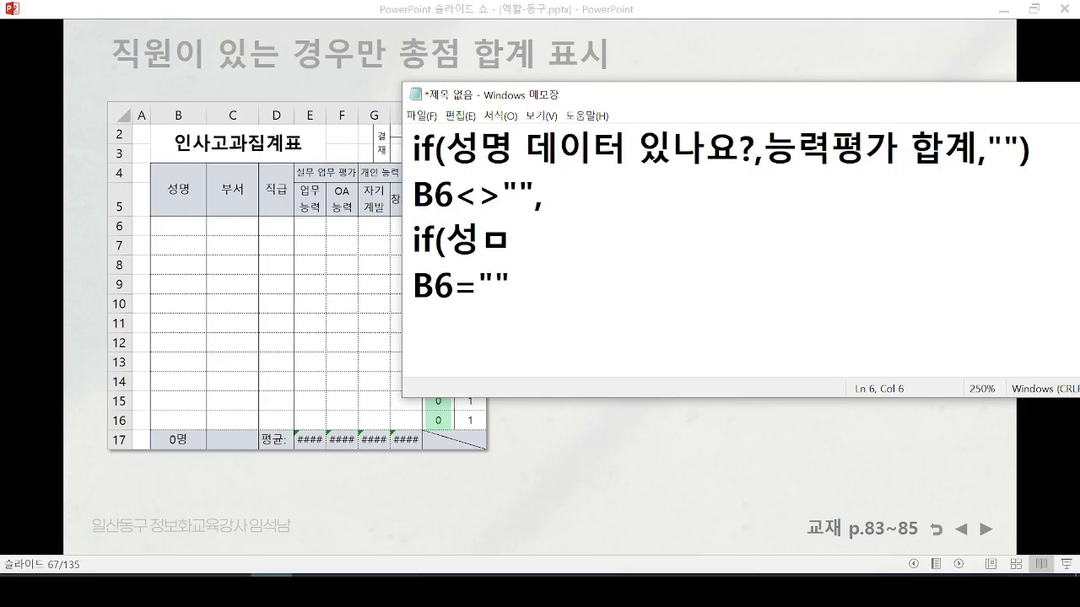
key("BackSpace")
type("명")
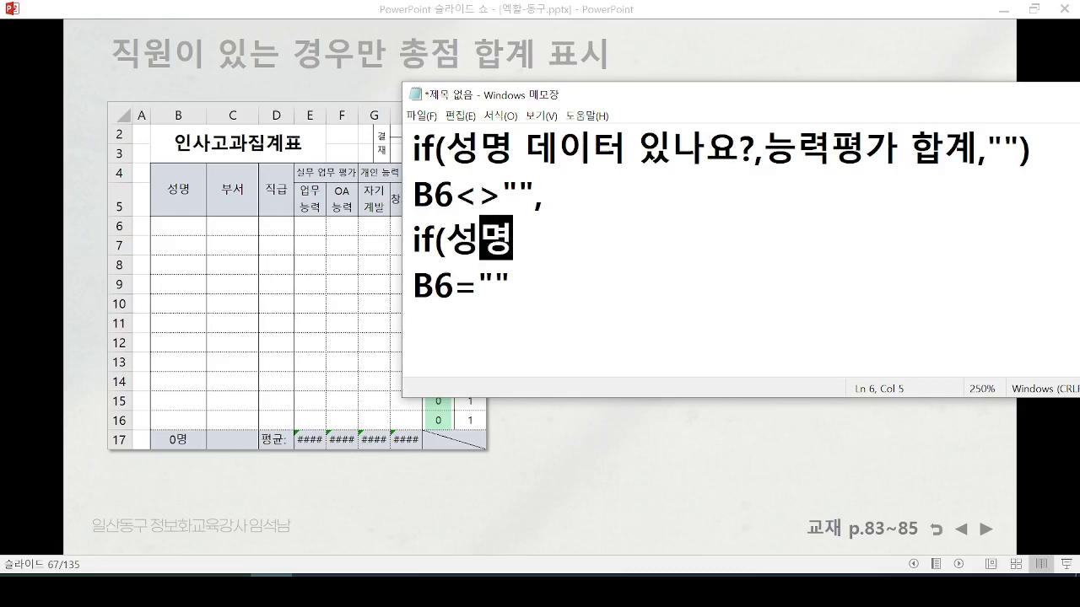
type(" 데이")
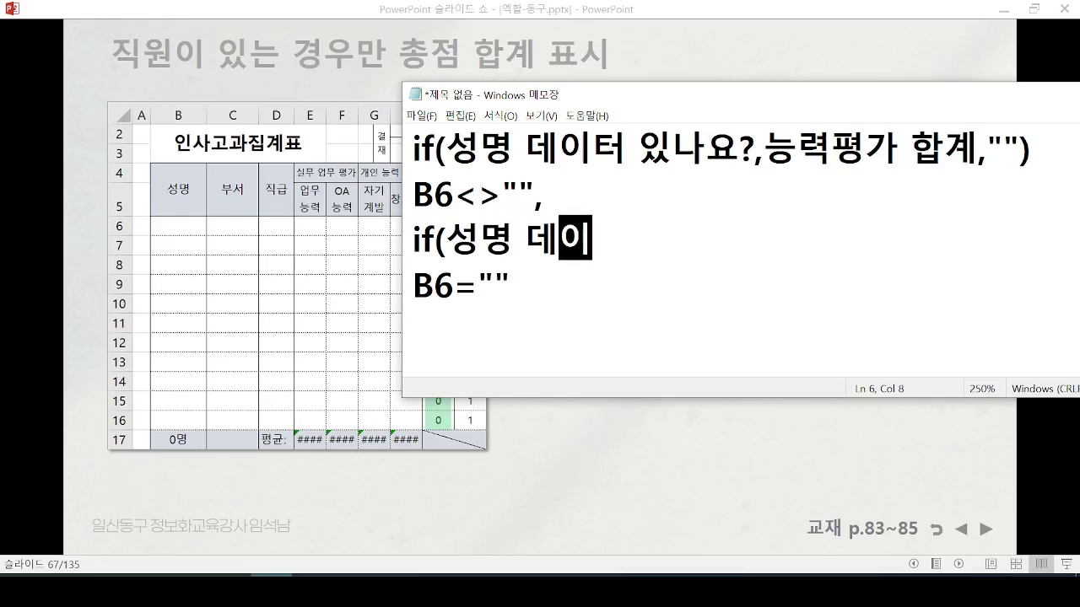
type("터 ㅇ없나요")
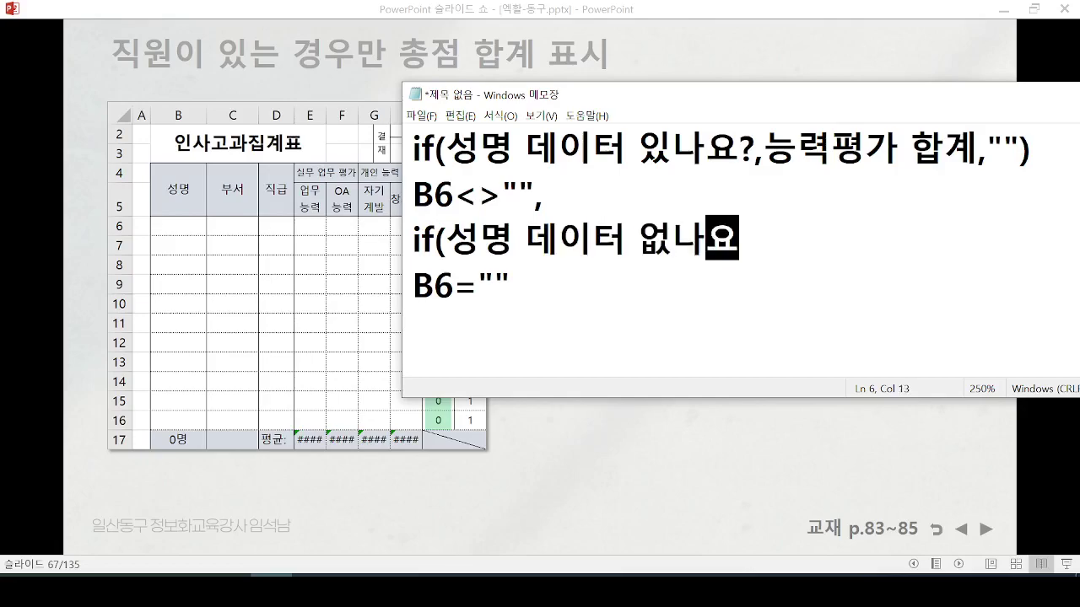
type("?")
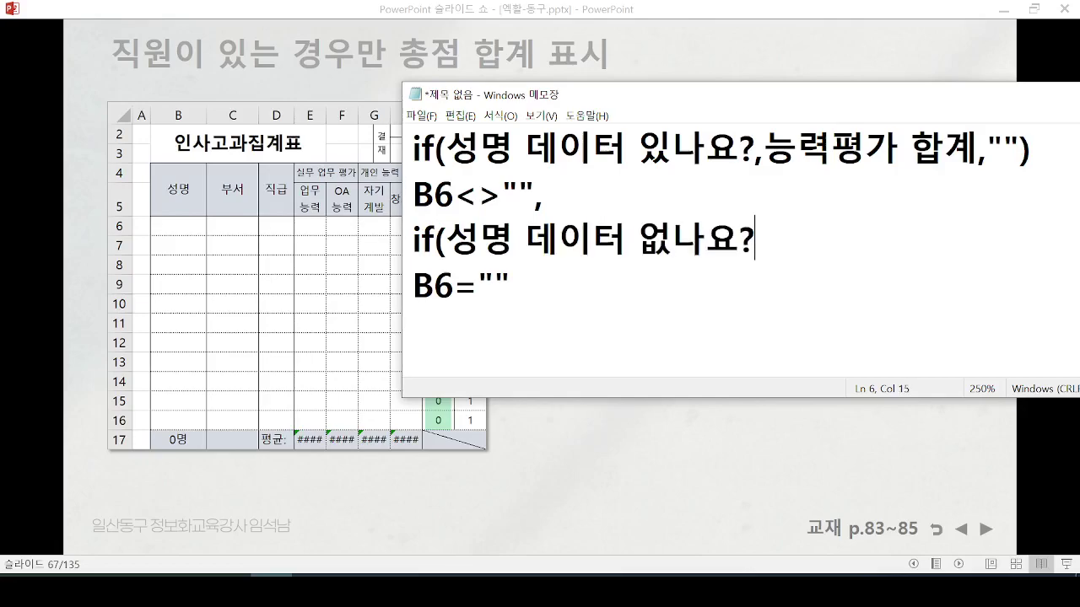
Step: Temporarily circle B6="" and draw arrows linking each 성명 데이터 question to its matching condition
mouse_move(528, 312)
left_mouse_down()
mouse_move(404, 302)
mouse_move(528, 278)
mouse_move(525, 335)
left_mouse_up()
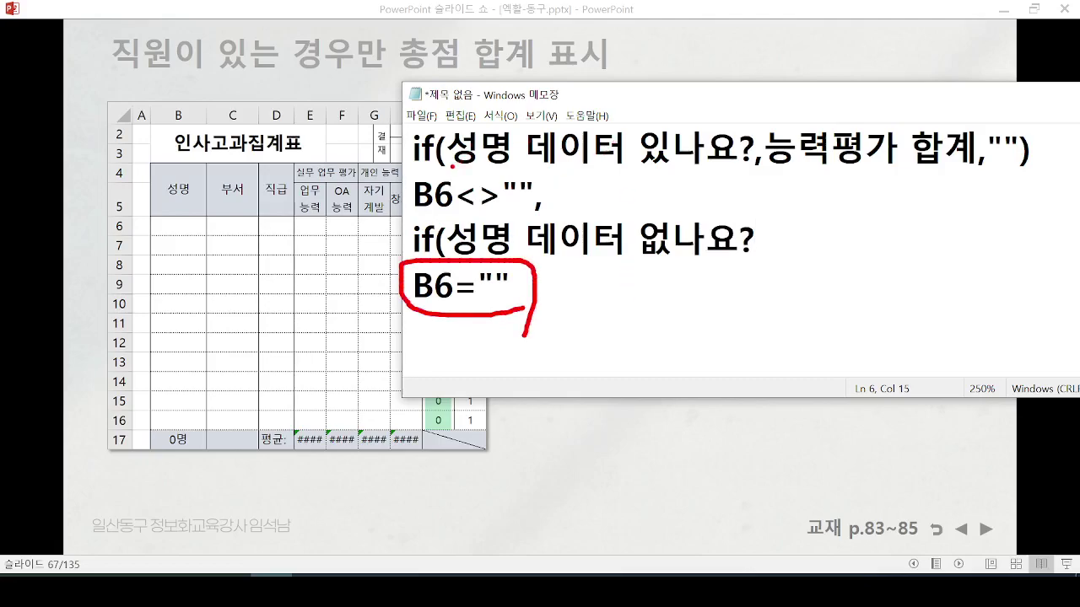
left_click_drag(452, 166, 710, 171)
mouse_move(588, 170)
left_mouse_down()
mouse_move(544, 187)
mouse_move(548, 195)
left_mouse_up()
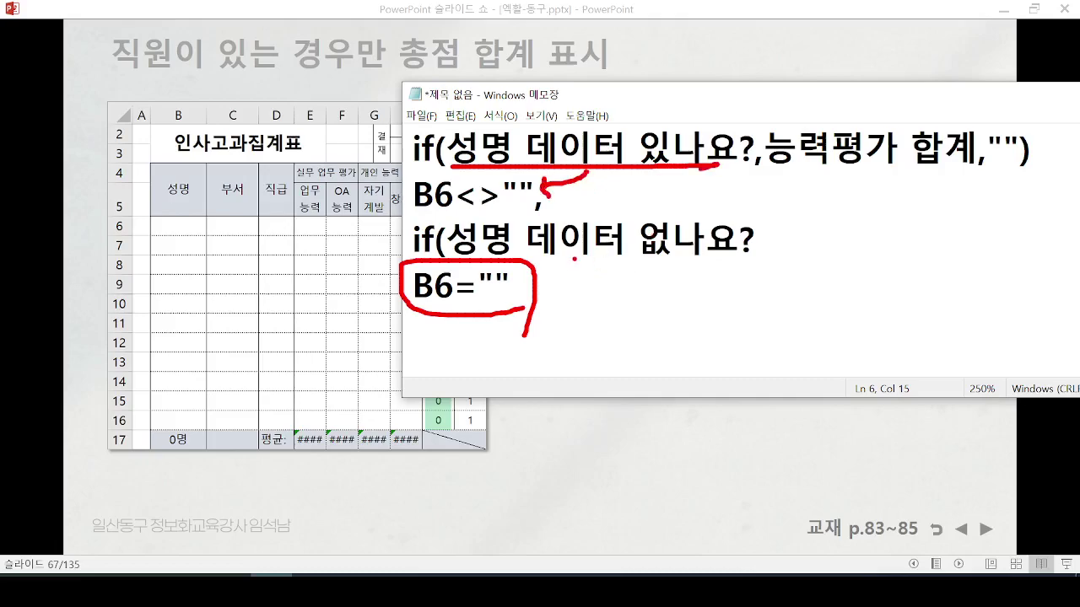
mouse_move(579, 258)
left_mouse_down()
mouse_move(545, 282)
mouse_move(557, 301)
left_mouse_up()
key("e")
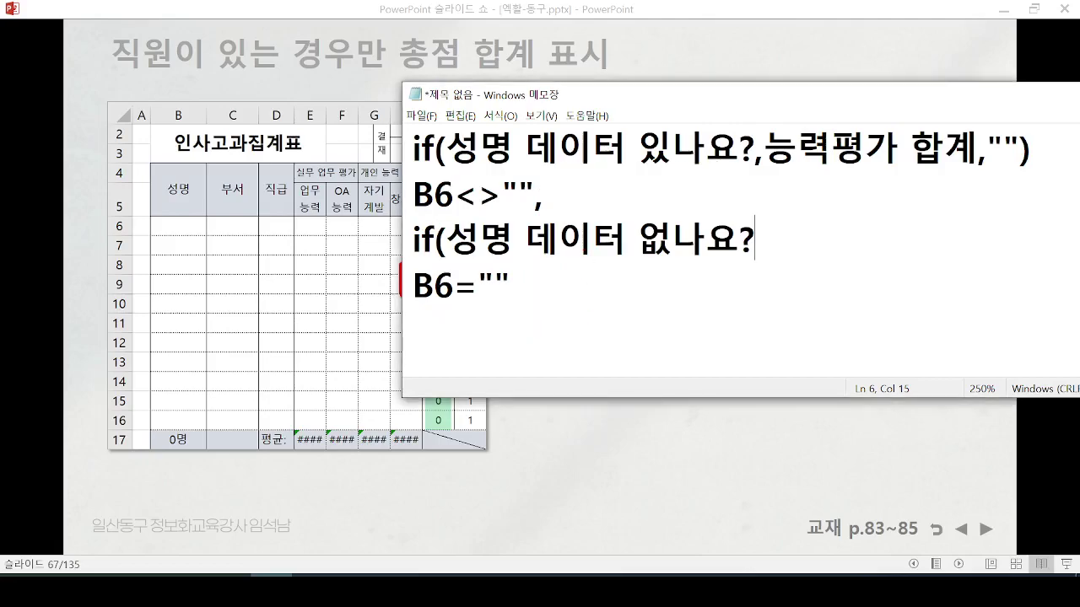
Step: Temporarily underline both B6 conditions and trace the <> operator in B6<>""
left_click_drag(447, 212, 528, 208)
left_click_drag(504, 302, 406, 317)
mouse_move(467, 189)
left_mouse_down()
mouse_move(476, 178)
mouse_move(472, 210)
left_mouse_up()
left_click_drag(486, 184, 494, 203)
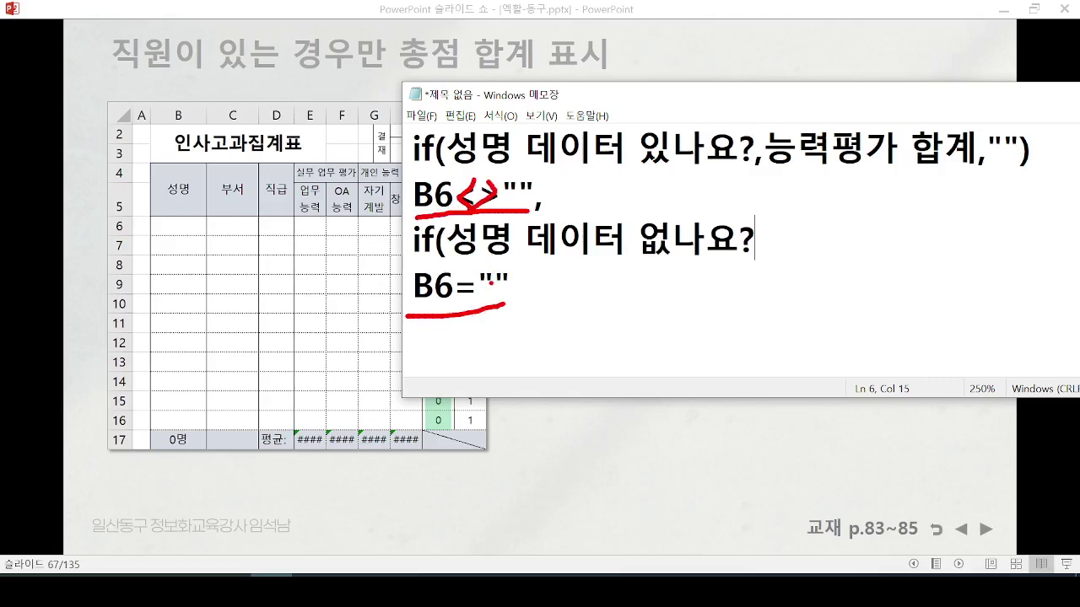
key("e")
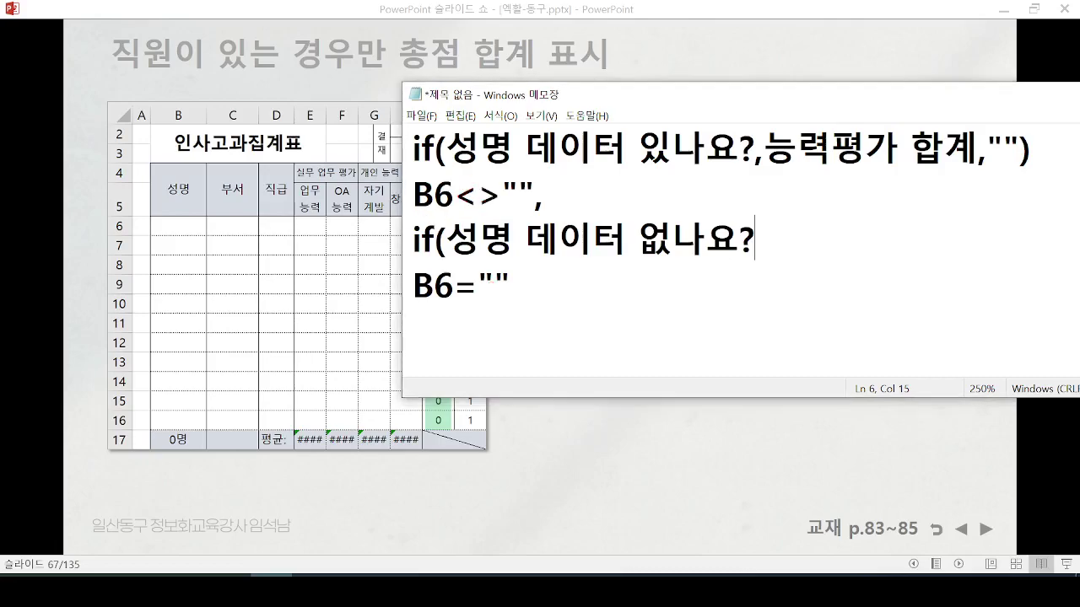
Step: Temporarily underline B6="" and the 데이터 없나요? question, and mark the place for the value if true
left_click_drag(522, 305, 412, 309)
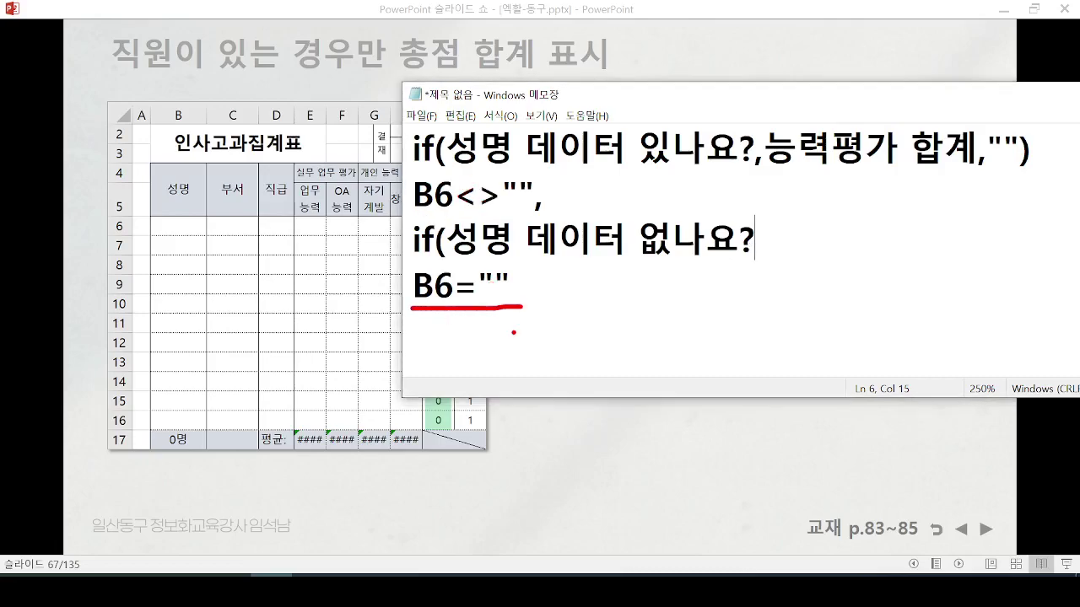
left_click_drag(522, 295, 517, 322)
left_click_drag(557, 263, 677, 260)
key("e")
mouse_move(766, 250)
left_mouse_down()
mouse_move(750, 281)
mouse_move(905, 250)
left_mouse_up()
key("e")
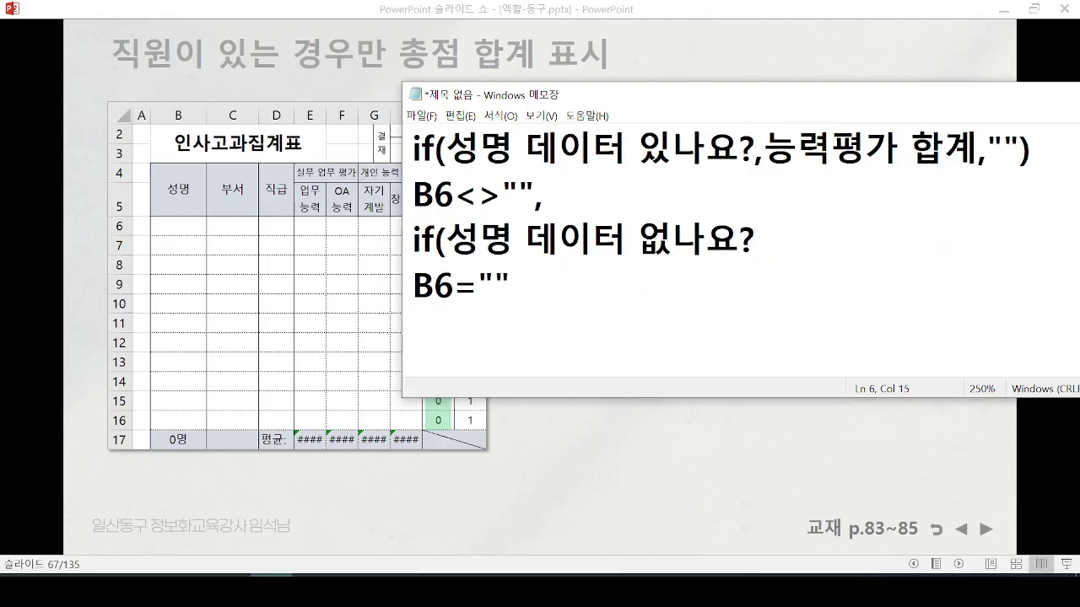
Step: Add "" as the value if true after 없나요? in the note, temporarily linking it to the question with an arrow
type(",")
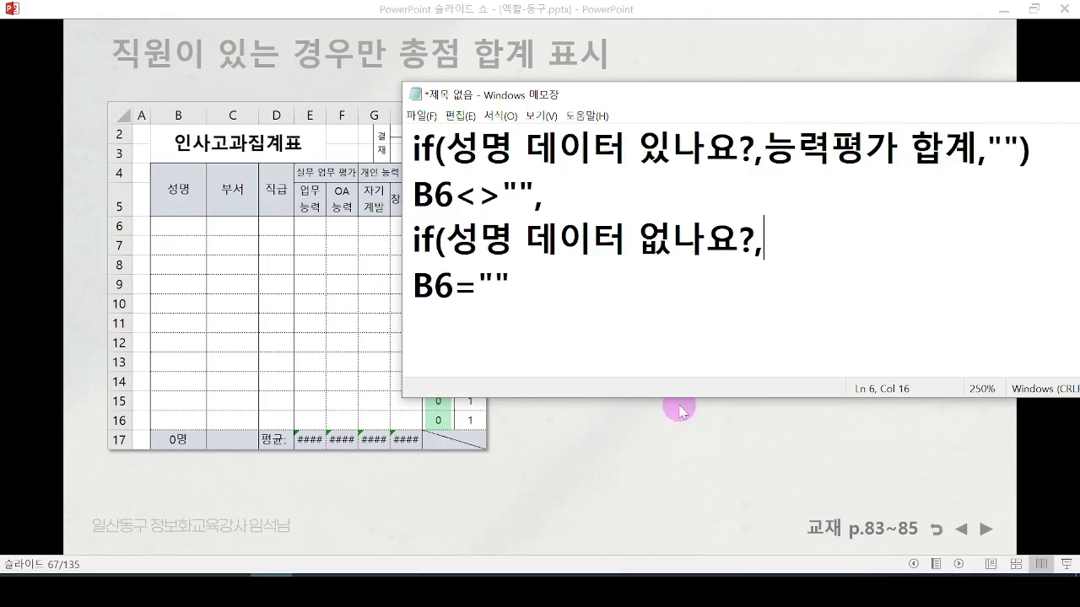
type("\"\",")
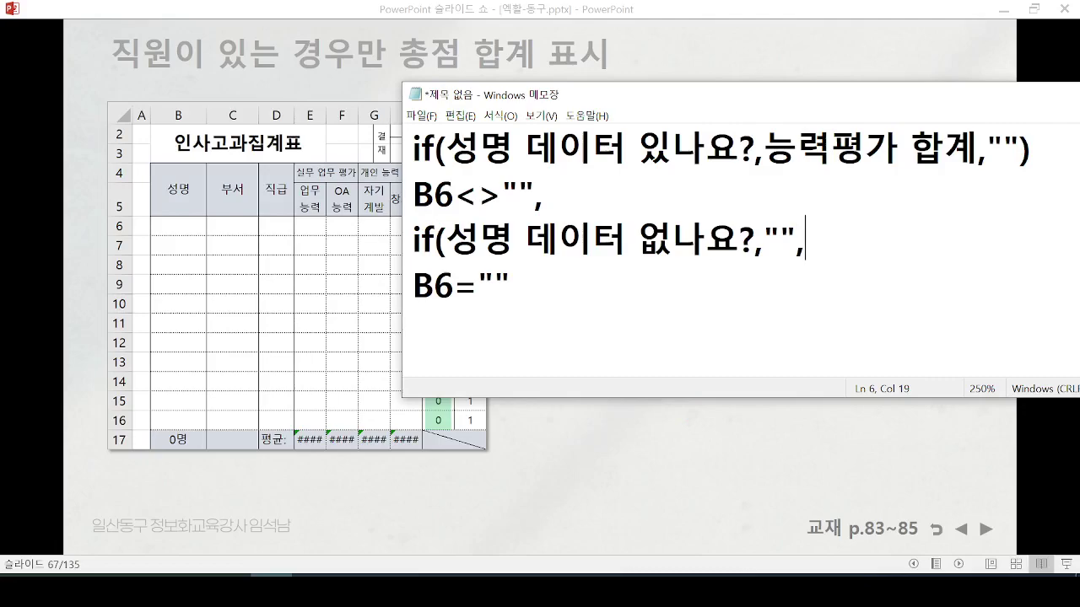
left_click_drag(704, 251, 514, 268)
mouse_move(664, 270)
left_mouse_down()
mouse_move(754, 287)
mouse_move(790, 246)
mouse_move(794, 267)
left_mouse_up()
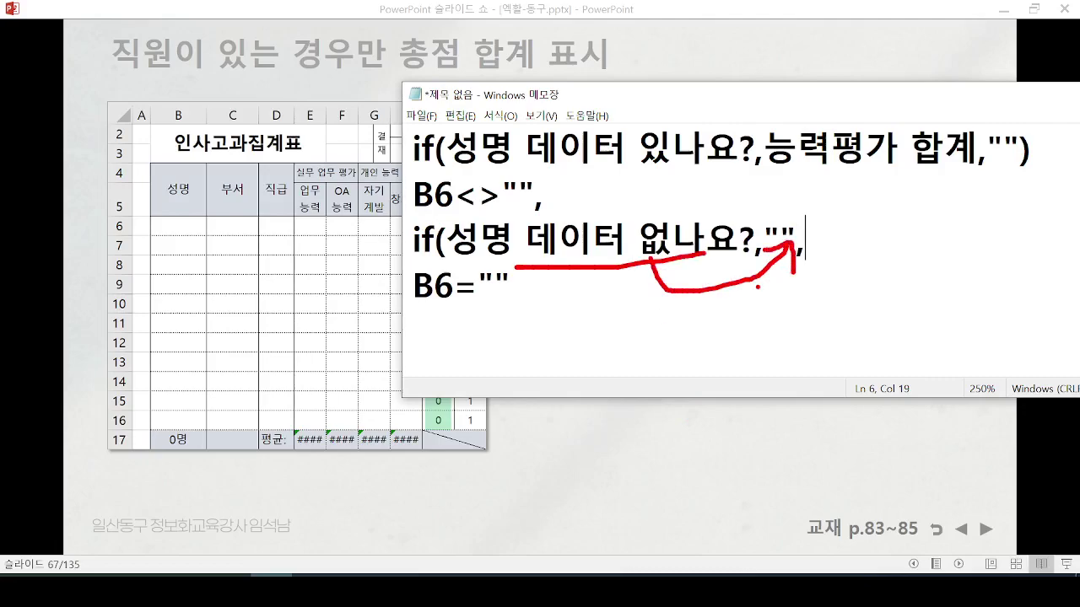
key("e")
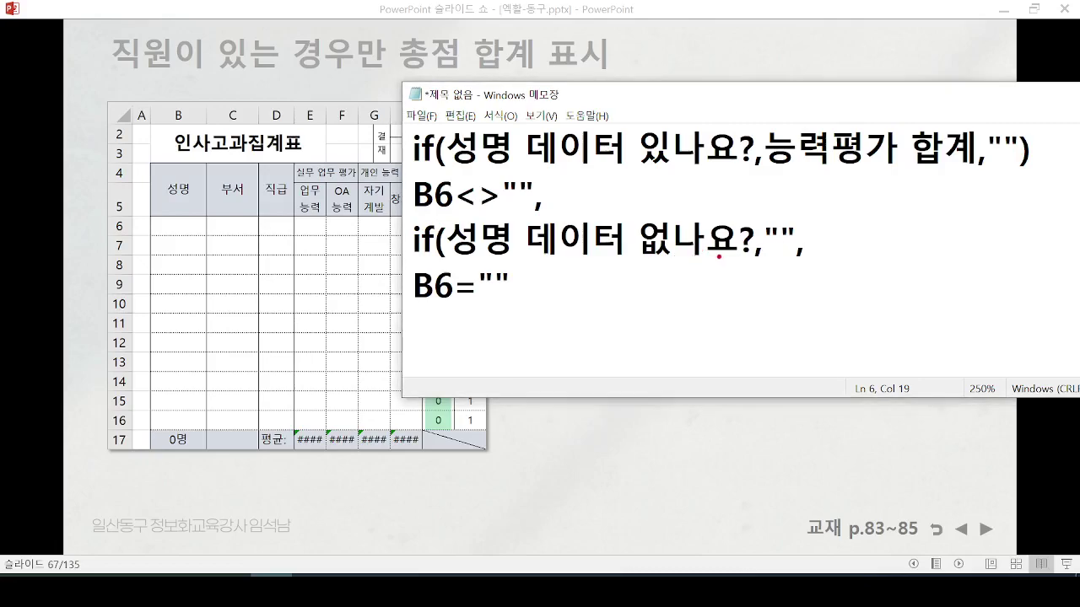
Step: Add 능력평가 합계 as the value if false in the note's second IF line, temporarily marking the question and its place
left_click_drag(720, 254, 529, 246)
mouse_move(642, 218)
left_mouse_down()
mouse_move(798, 180)
mouse_move(856, 213)
mouse_move(842, 220)
left_mouse_up()
type("e능력평ㄱ")
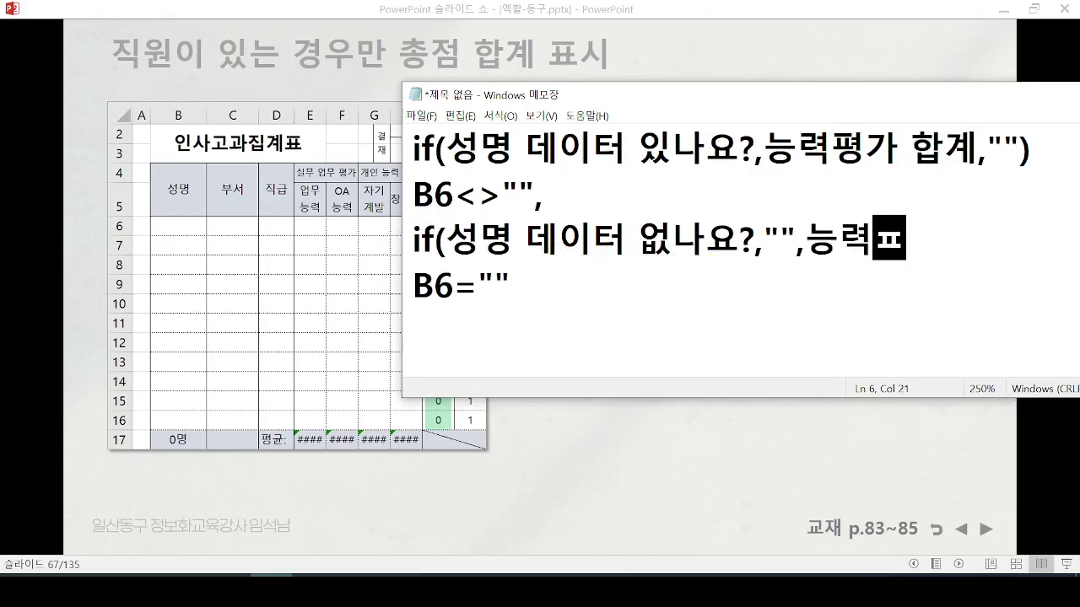
type("ㅏ 합계")
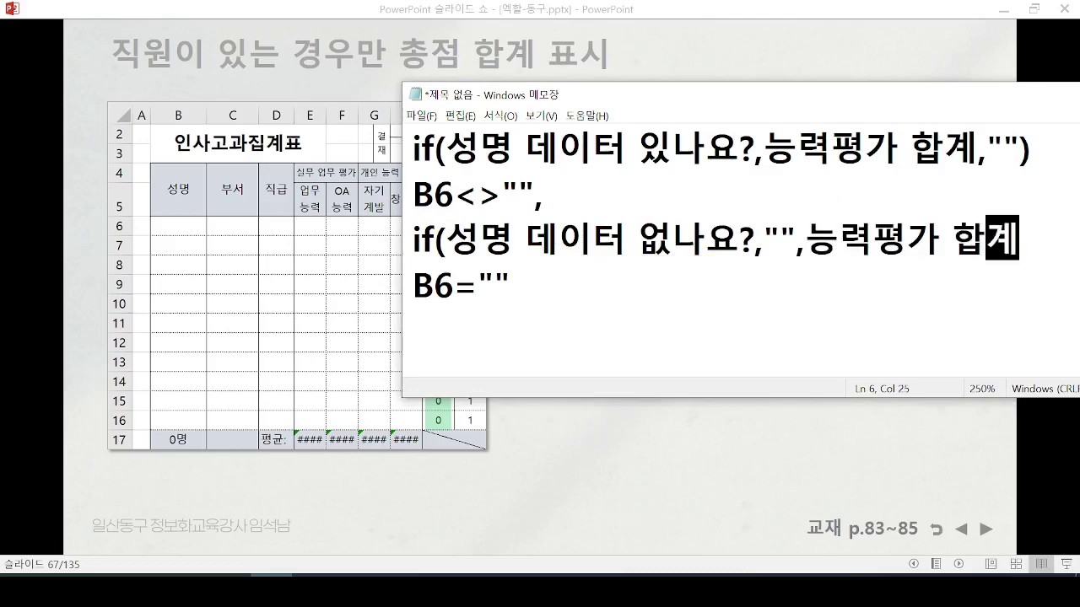
Step: Close the note's second IF line with a parenthesis, temporarily marking its question and both result values and underlining both IF lines
type(")")
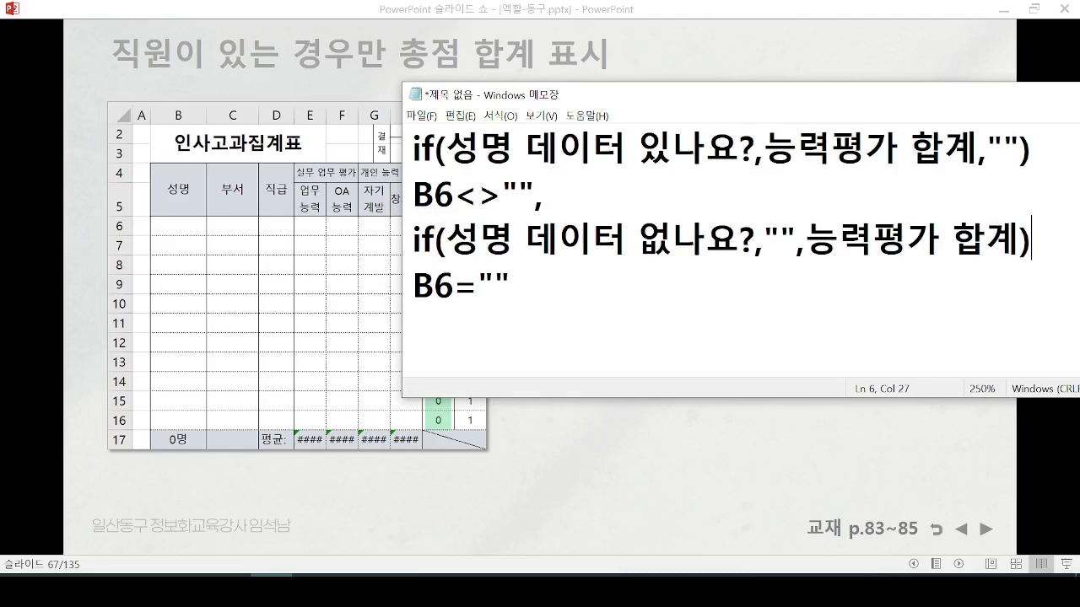
mouse_move(468, 260)
left_mouse_down()
mouse_move(549, 275)
mouse_move(705, 274)
left_mouse_up()
left_click_drag(713, 231, 749, 233)
mouse_move(793, 217)
left_mouse_down()
mouse_move(787, 238)
mouse_move(789, 221)
mouse_move(909, 280)
mouse_move(840, 224)
mouse_move(833, 234)
left_mouse_up()
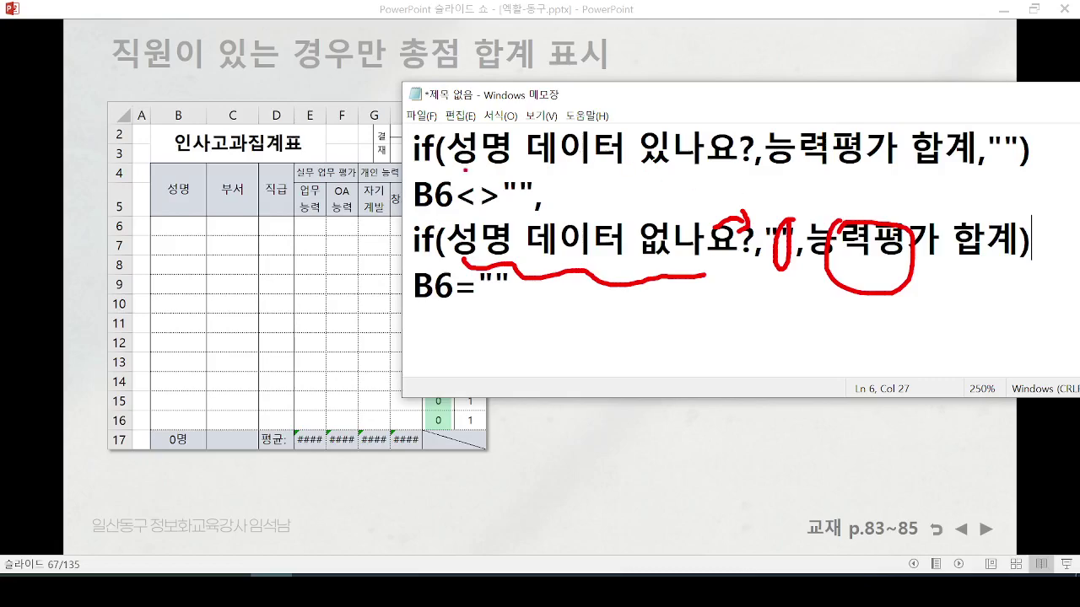
left_click_drag(415, 169, 943, 177)
left_click_drag(441, 263, 606, 264)
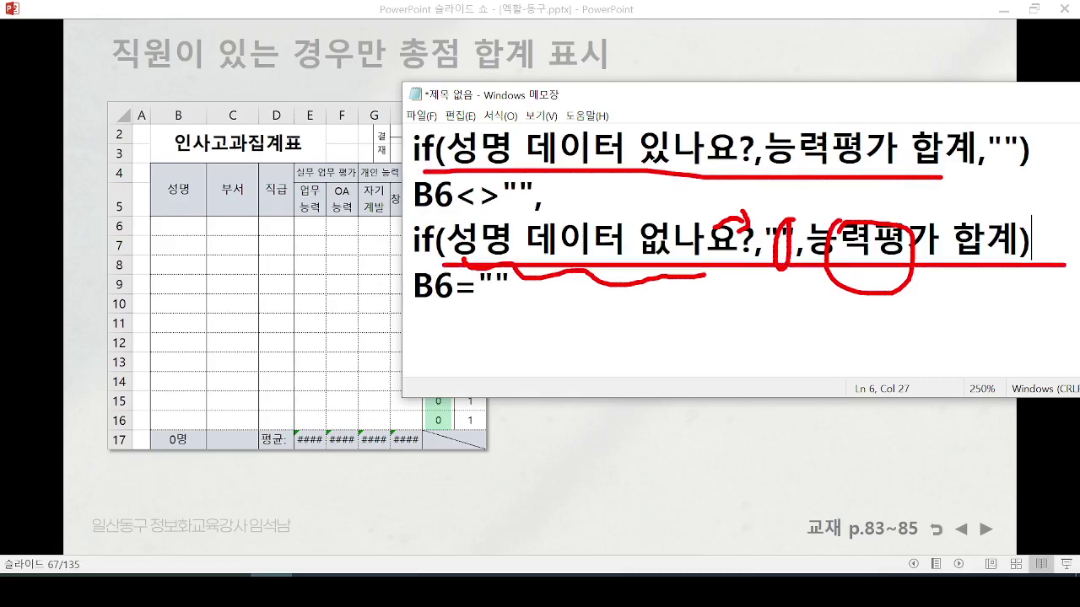
key("Escape")
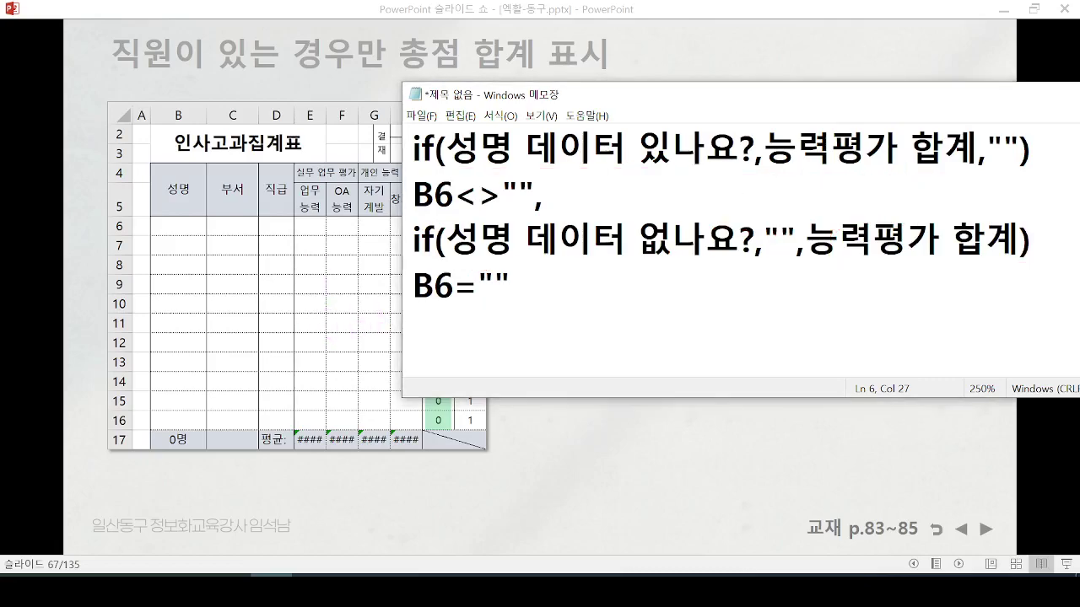
Step: Try deleting the second IF line and its B6="" condition from the note, and undo the deletion
key("Up")
key("ctrl+shift+End")
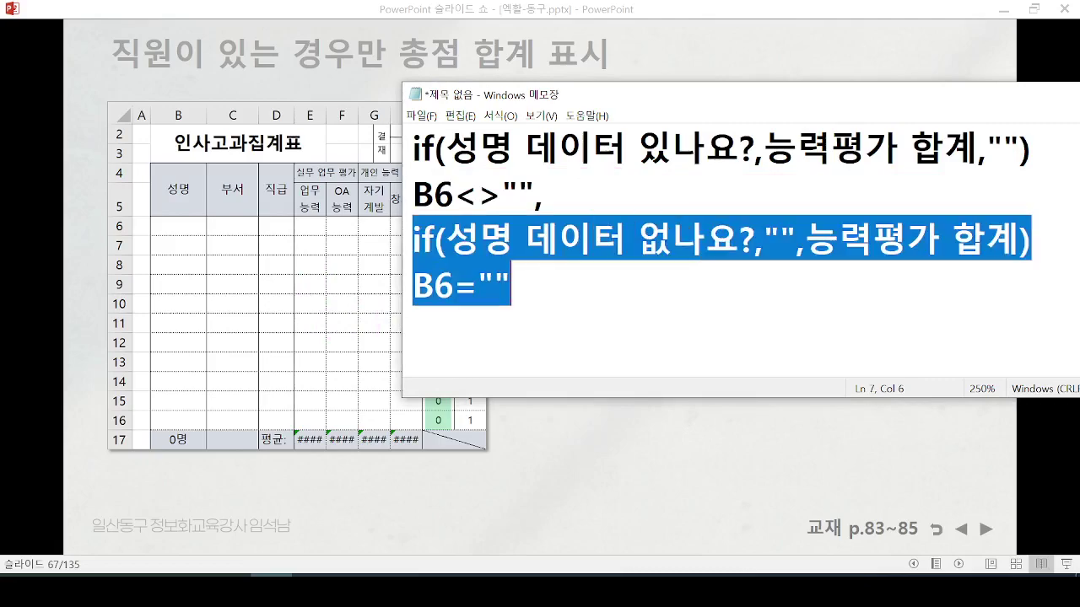
key("Delete")
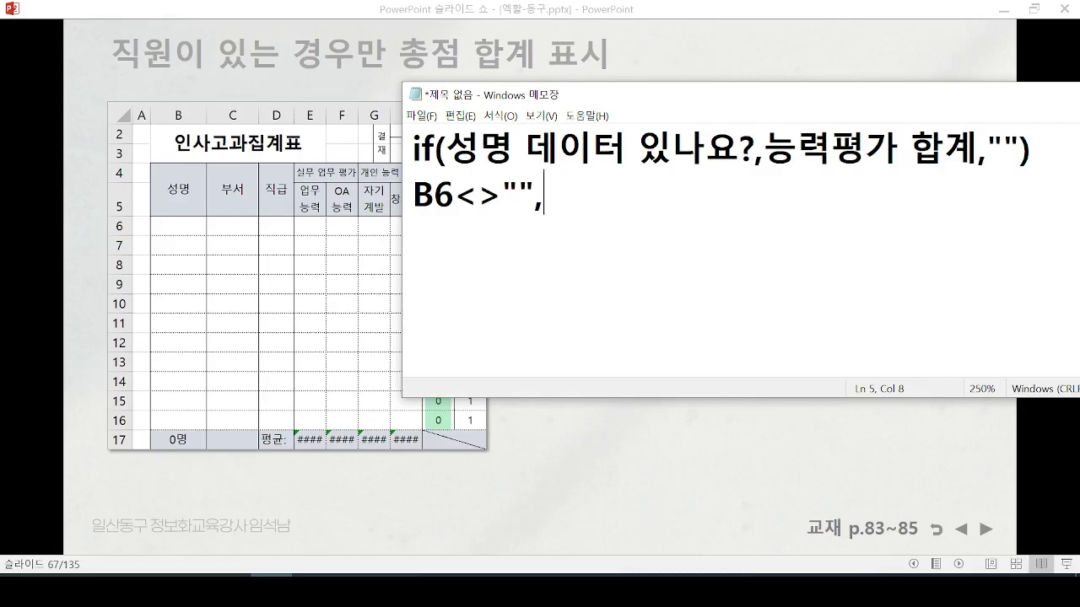
key("ctrl+z")
key("Right")
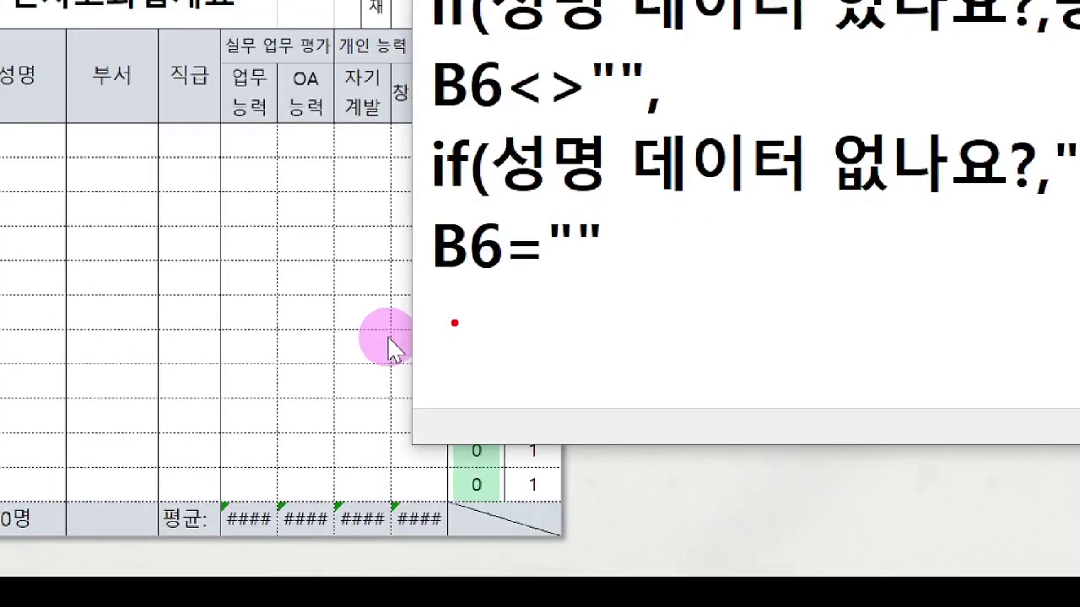
Step: Temporarily underline B6="" and trace the <> operator in B6<>"" to compare the two conditions in the note
mouse_move(453, 284)
left_mouse_down()
mouse_move(472, 310)
mouse_move(408, 288)
mouse_move(582, 296)
left_mouse_up()
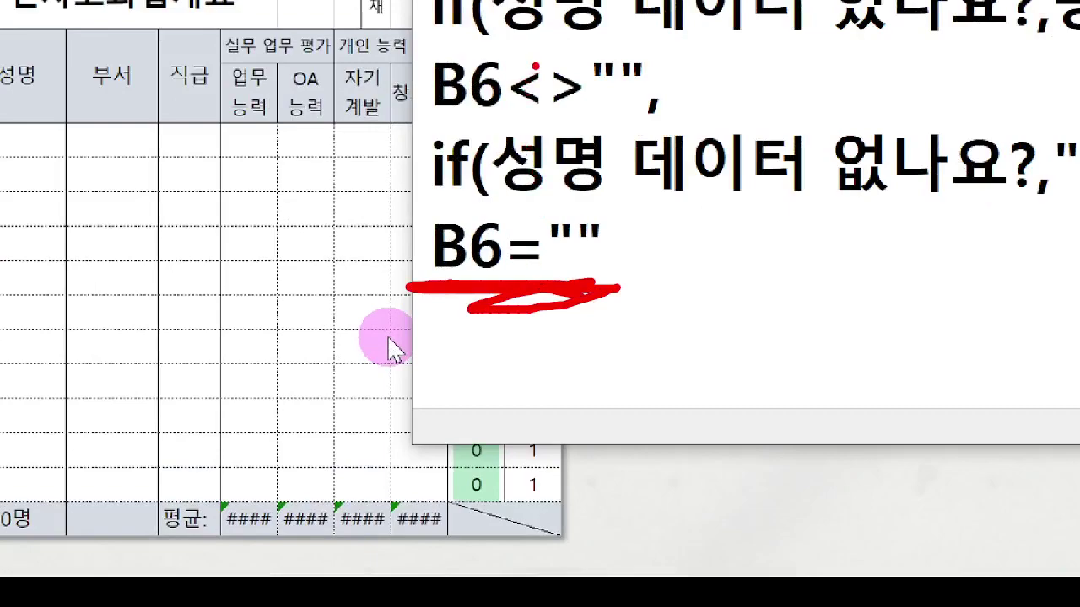
mouse_move(536, 66)
left_mouse_down()
mouse_move(562, 118)
mouse_move(560, 102)
left_mouse_up()
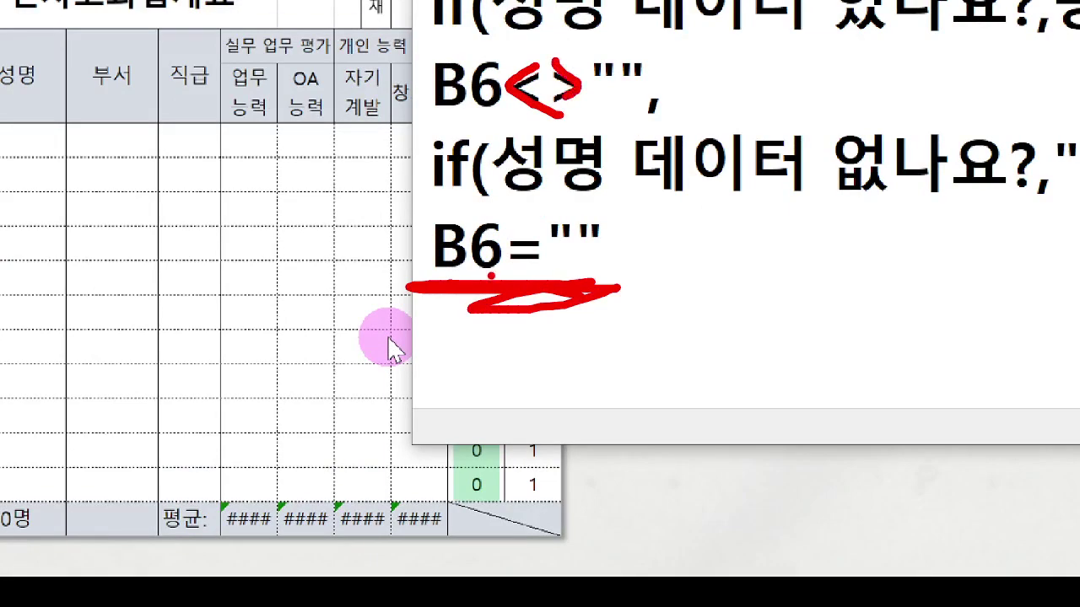
mouse_move(454, 270)
left_mouse_down()
mouse_move(631, 253)
mouse_move(375, 221)
mouse_move(411, 286)
left_mouse_up()
left_click_drag(504, 296, 678, 314)
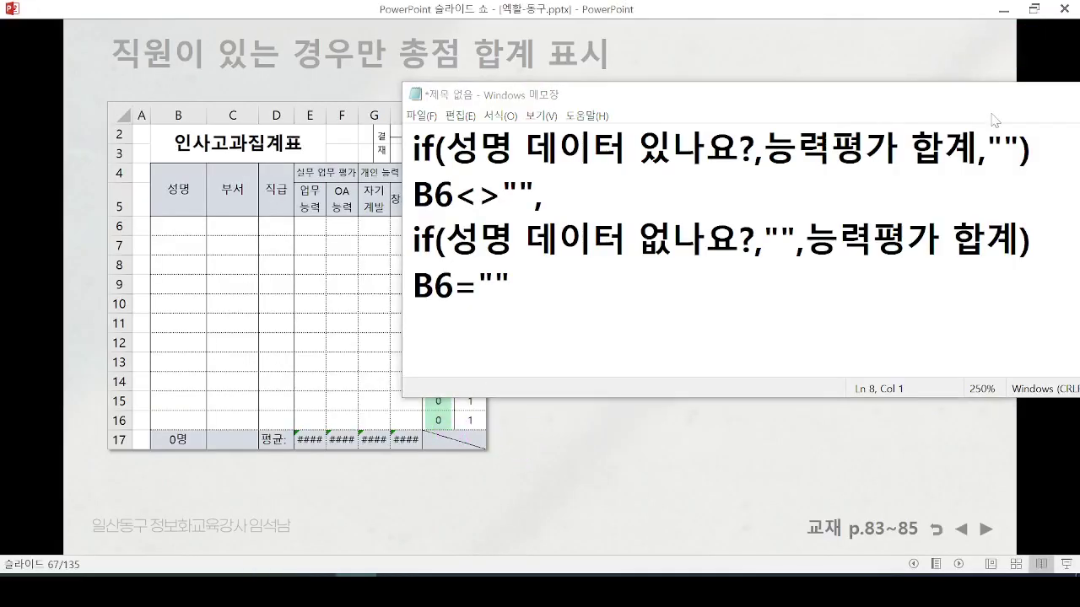
Step: Minimize the Notepad note and temporarily underline the 사원이 있는가? condition in the slide's IF formula
left_click_drag(907, 103, 880, 107)
left_click(1001, 103)
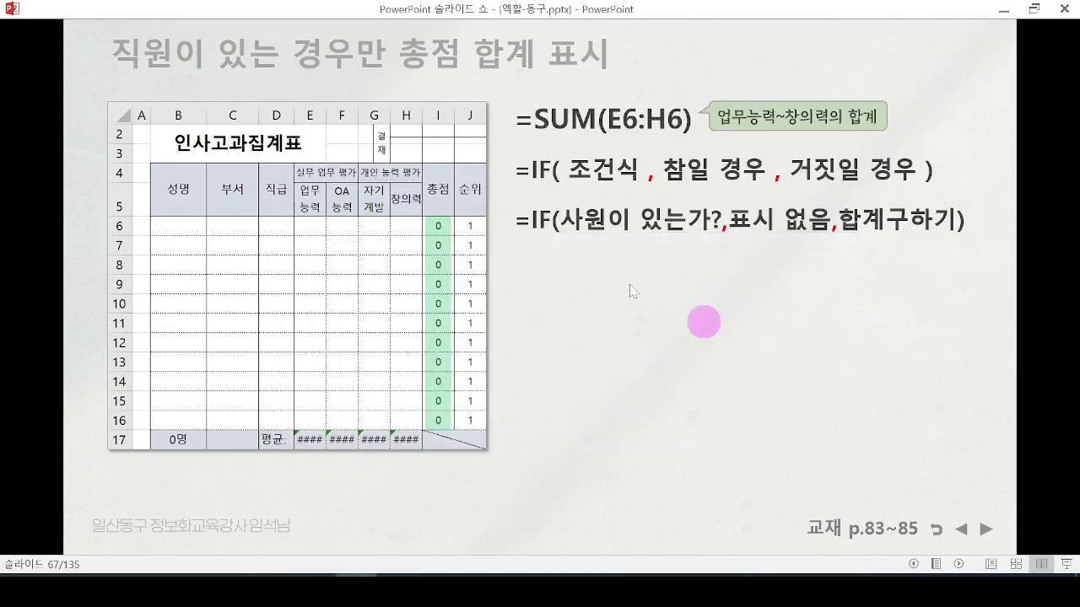
left_click_drag(573, 239, 728, 237)
left_click_drag(647, 241, 553, 241)
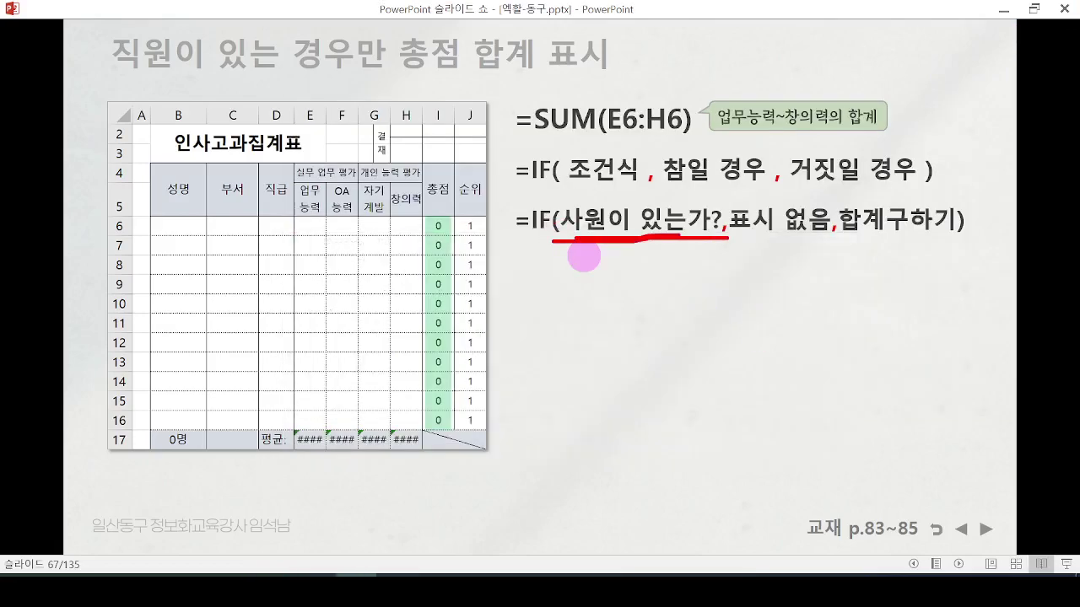
key("e")
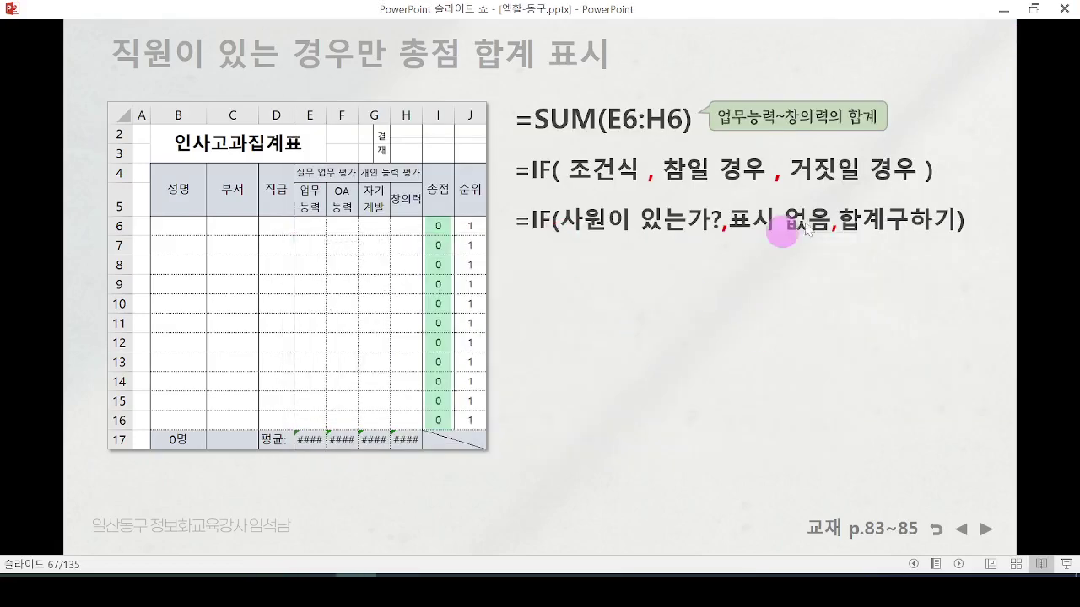
Step: Reveal the slide's IF formula with B6="" and SUM(E6:H6), link condition and sum with a temporary arrow, and box the formula
left_click(653, 281)
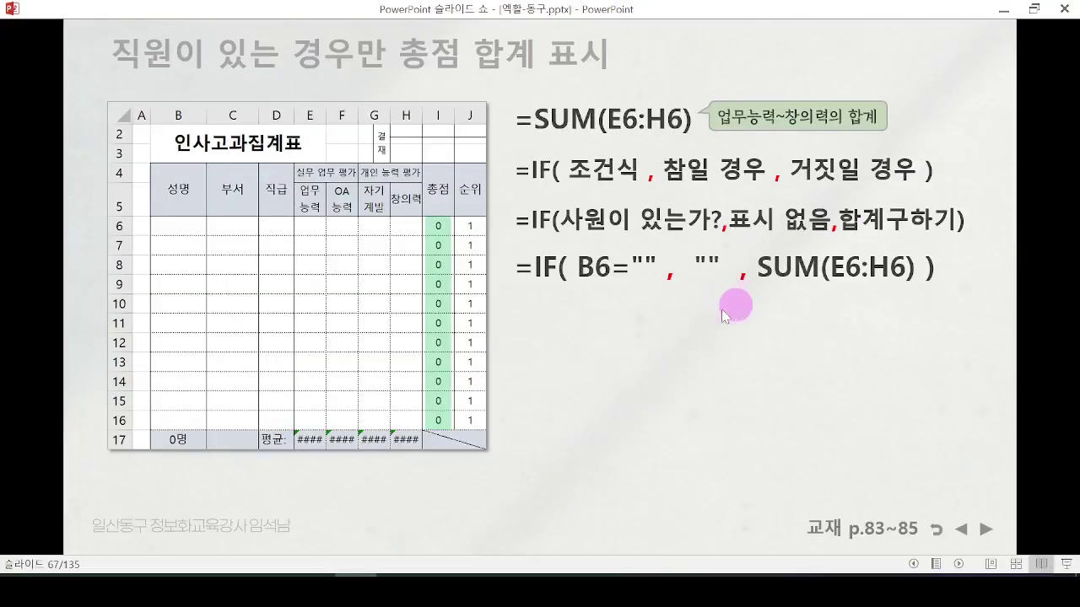
mouse_move(621, 286)
left_mouse_down()
mouse_move(797, 290)
mouse_move(787, 300)
mouse_move(814, 312)
left_mouse_up()
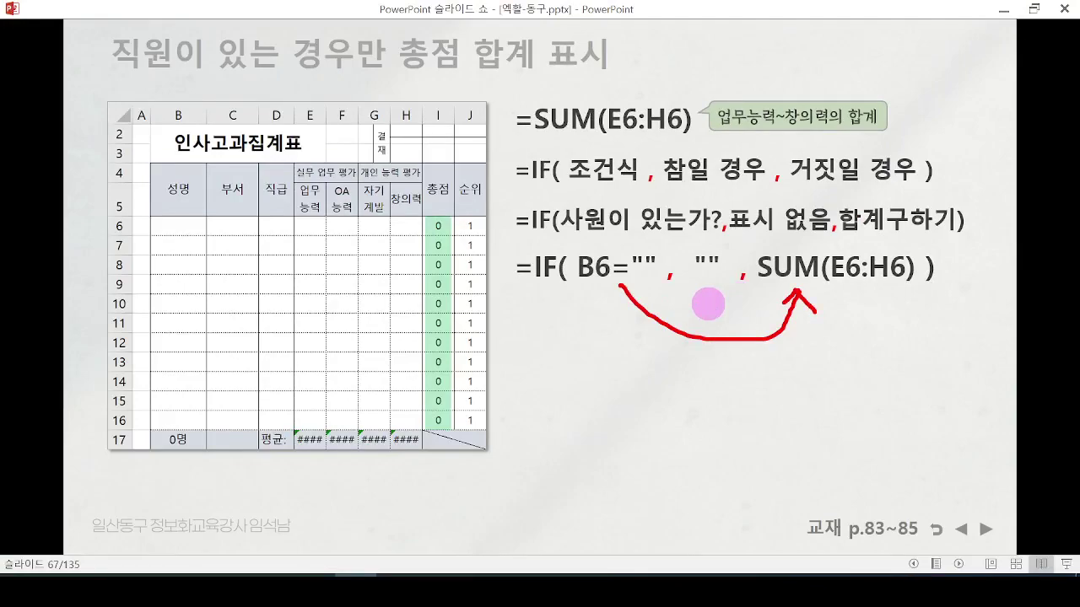
key("e")
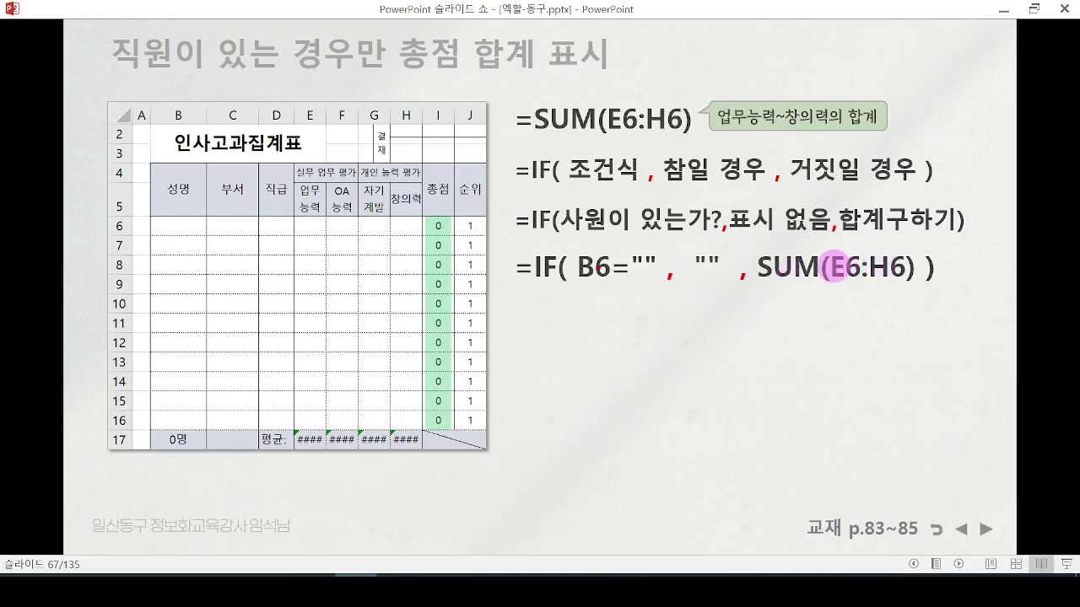
left_click_drag(509, 245, 964, 292)
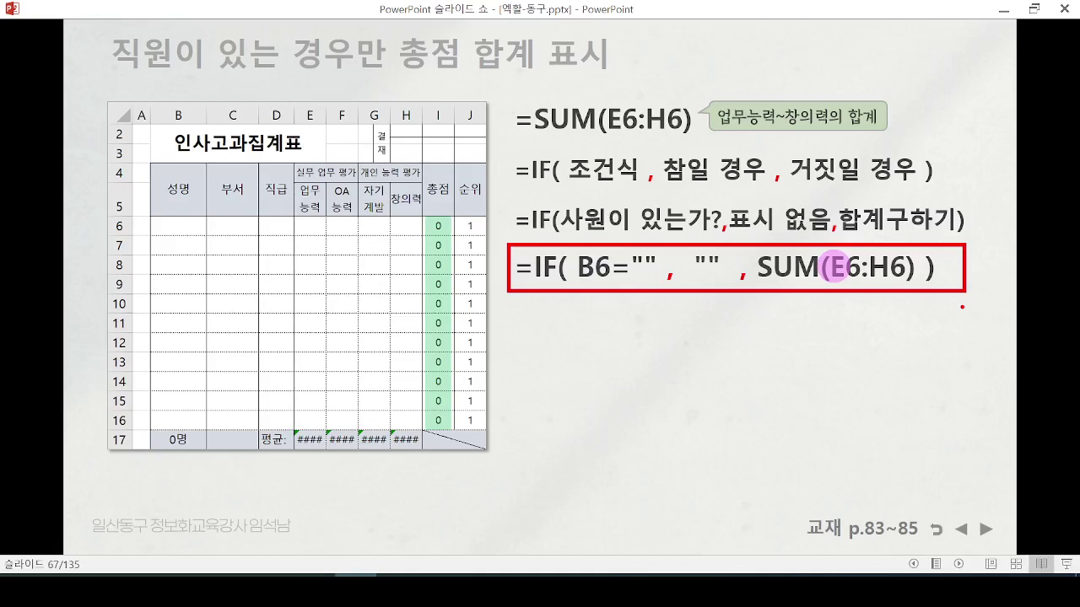
Step: Switch to the 인사고과집계 workbook in Excel, select head-count cell B17, and temporarily link it to its boxed COUNTA formula
key("alt+Tab")
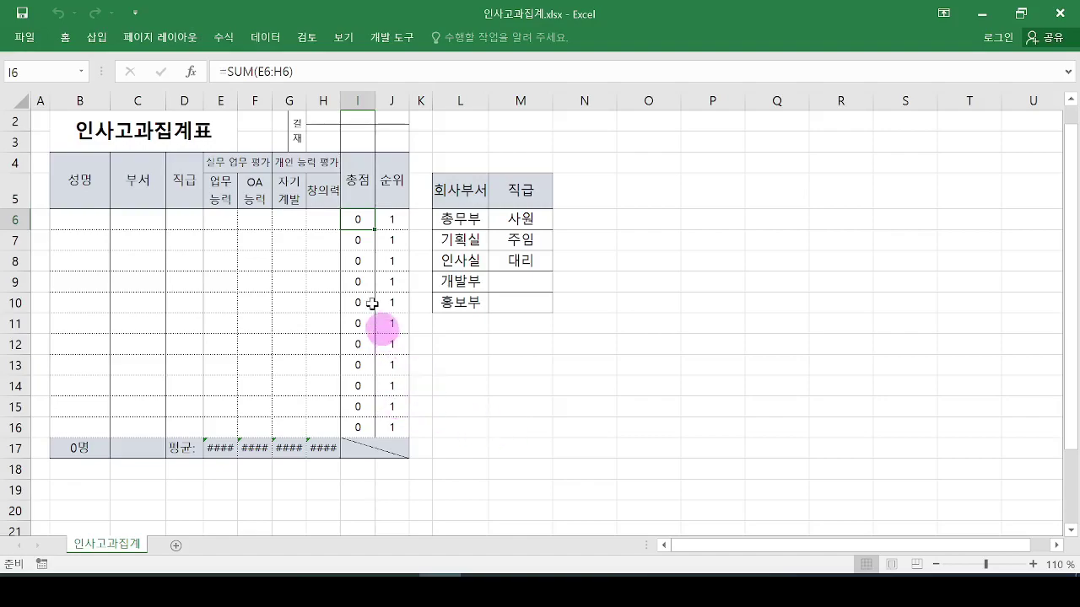
left_click_drag(208, 365, 369, 294)
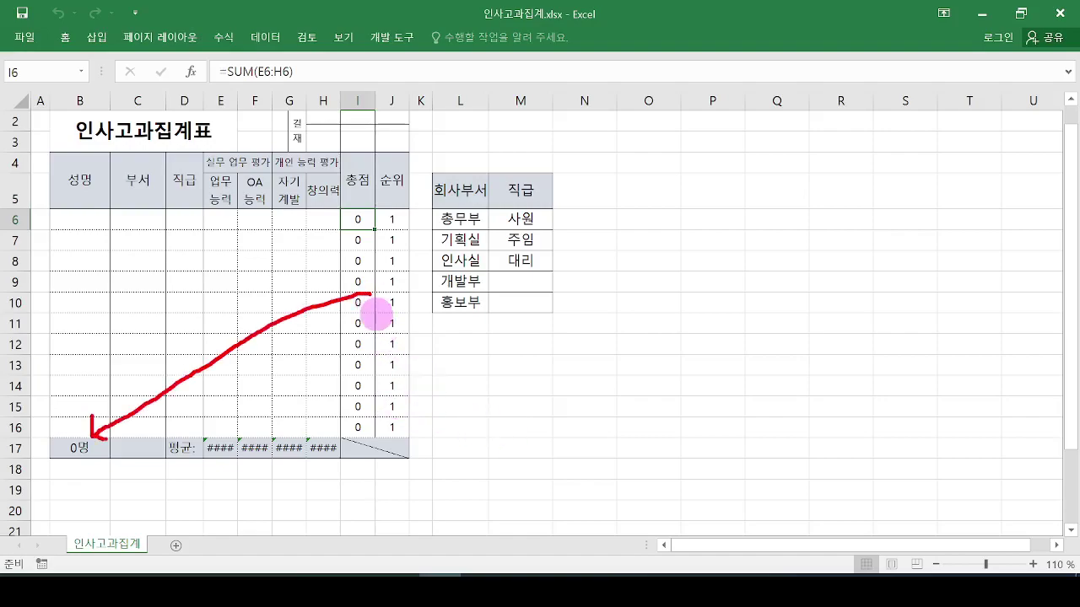
left_click(80, 448)
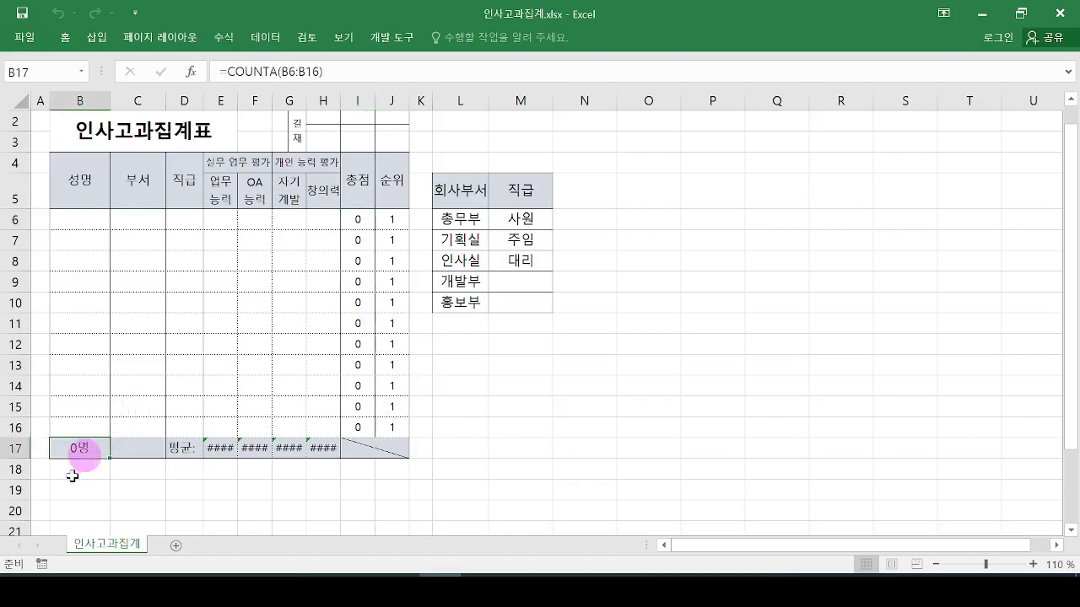
mouse_move(91, 447)
left_mouse_down()
mouse_move(54, 465)
mouse_move(91, 448)
mouse_move(173, 203)
mouse_move(269, 103)
left_mouse_up()
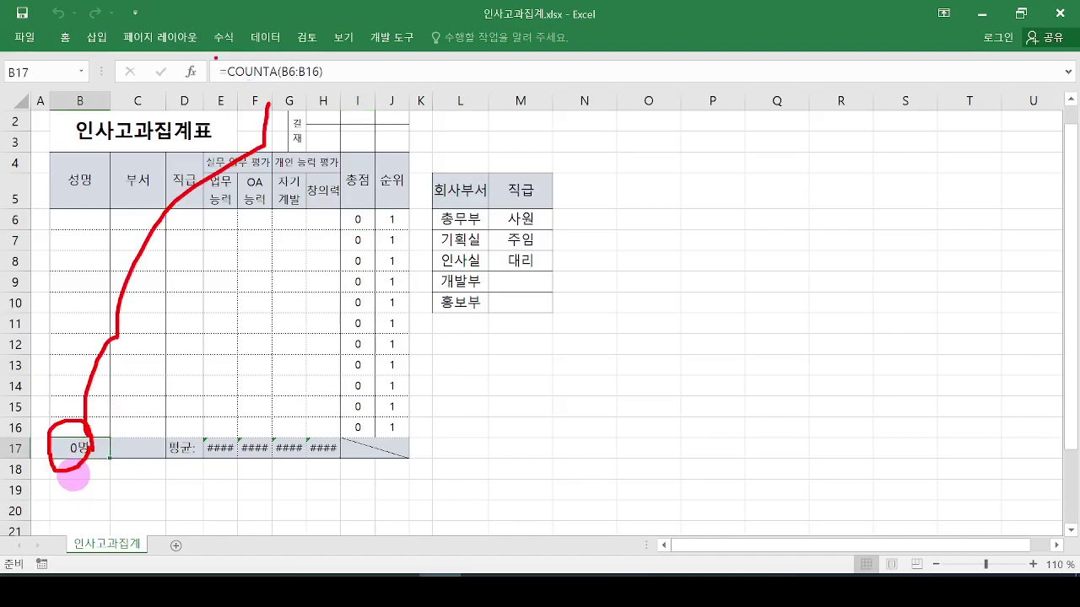
left_click_drag(211, 52, 345, 96)
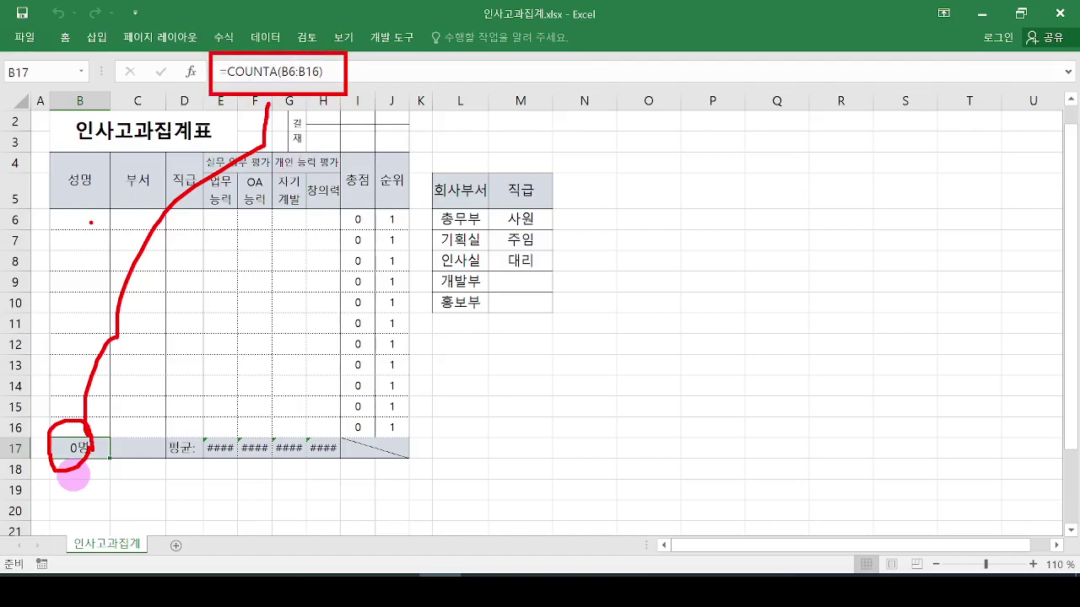
Step: Temporarily outline the 성명 cells B6:B16 and trace them down to the circled head-count cell B17
left_click_drag(59, 210, 92, 434)
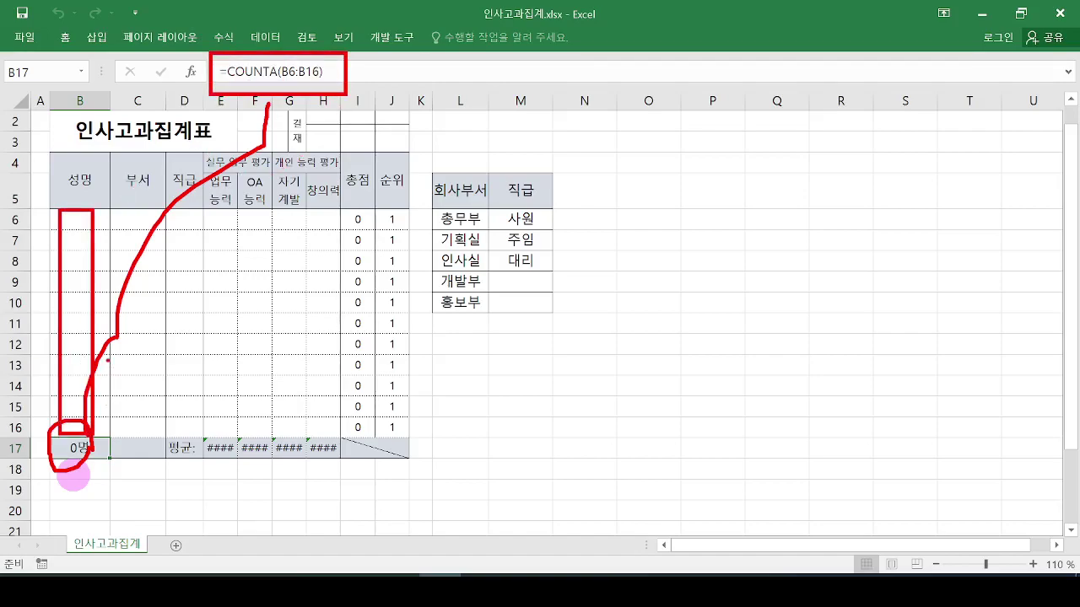
left_click_drag(108, 360, 111, 426)
left_click_drag(105, 405, 151, 439)
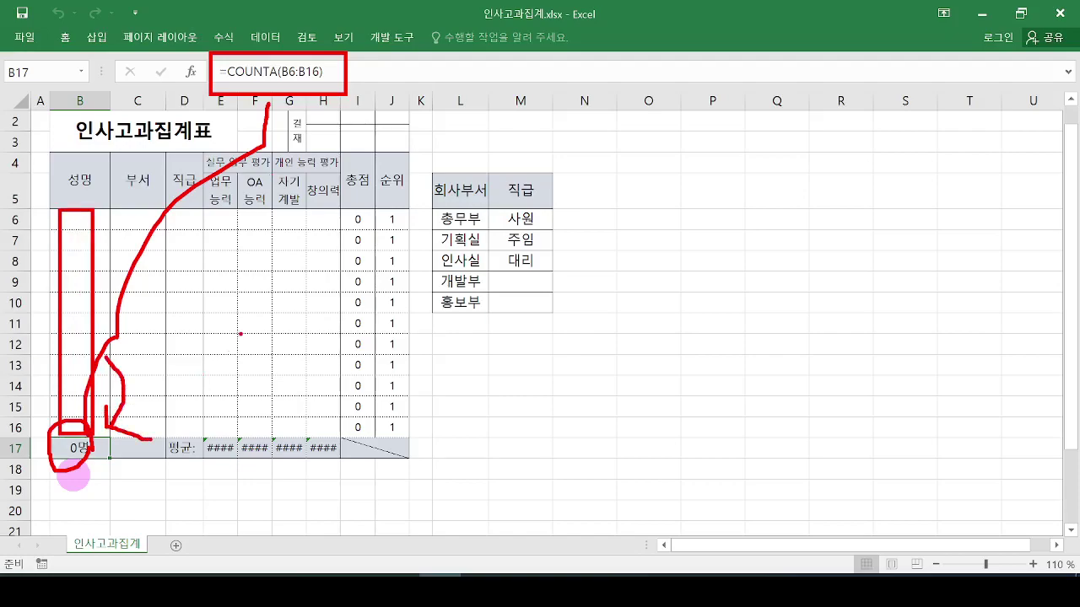
key("e")
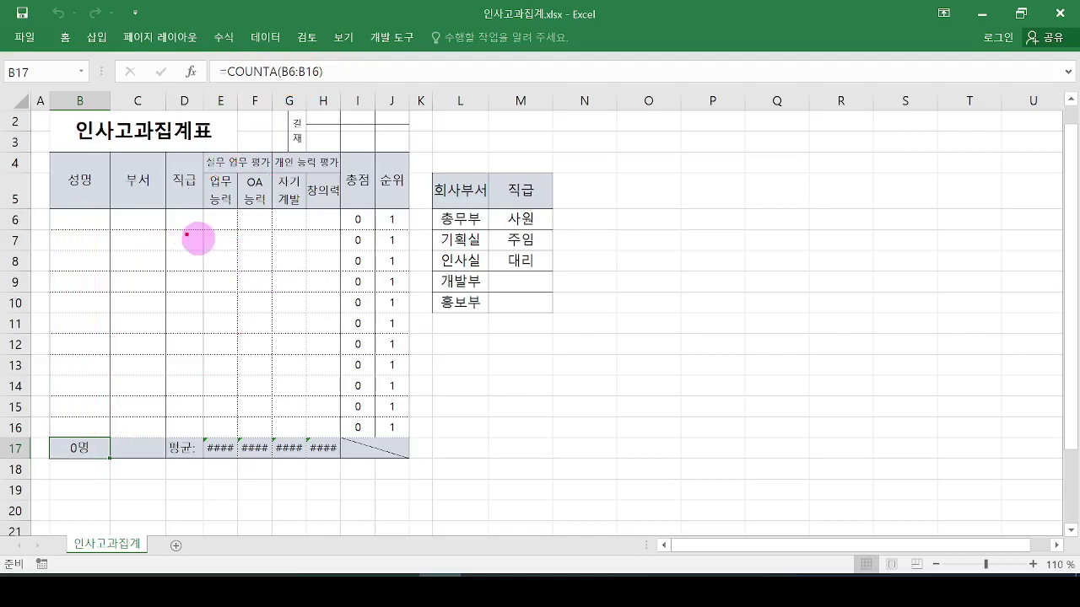
mouse_move(87, 213)
left_mouse_down()
mouse_move(80, 426)
mouse_move(54, 451)
mouse_move(108, 470)
left_mouse_up()
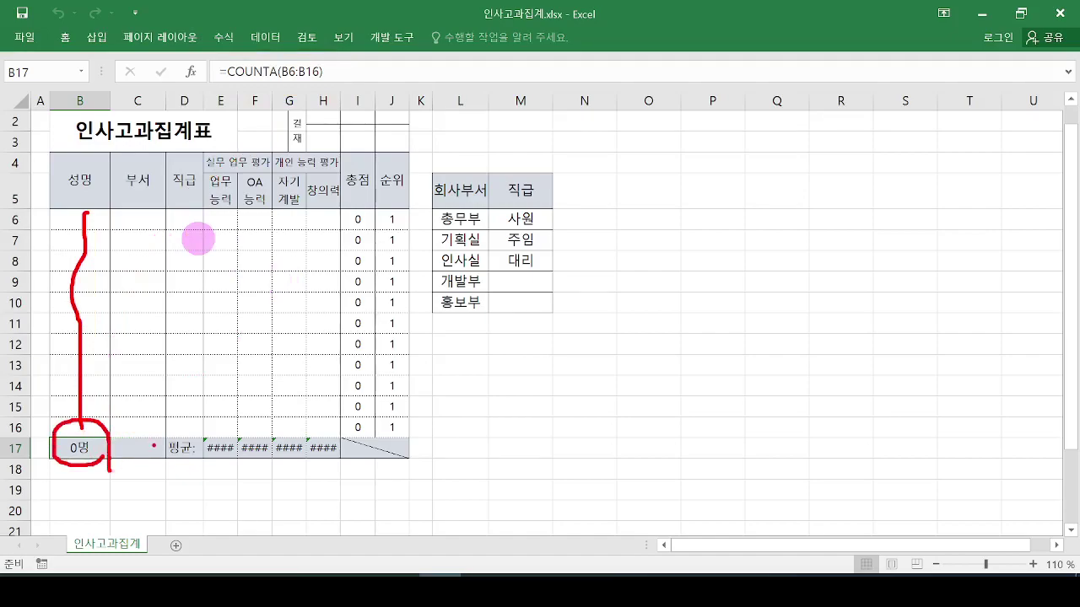
key("Escape")
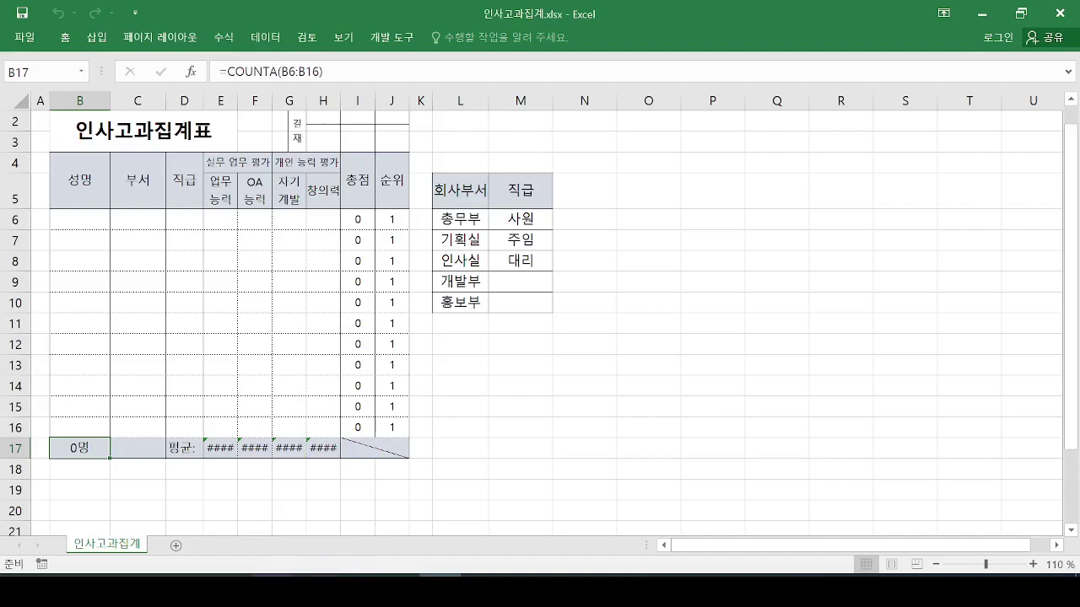
Step: Switch to the Notepad note and add blank lines below B6="" to make room for a new topic
key("alt+Tab")
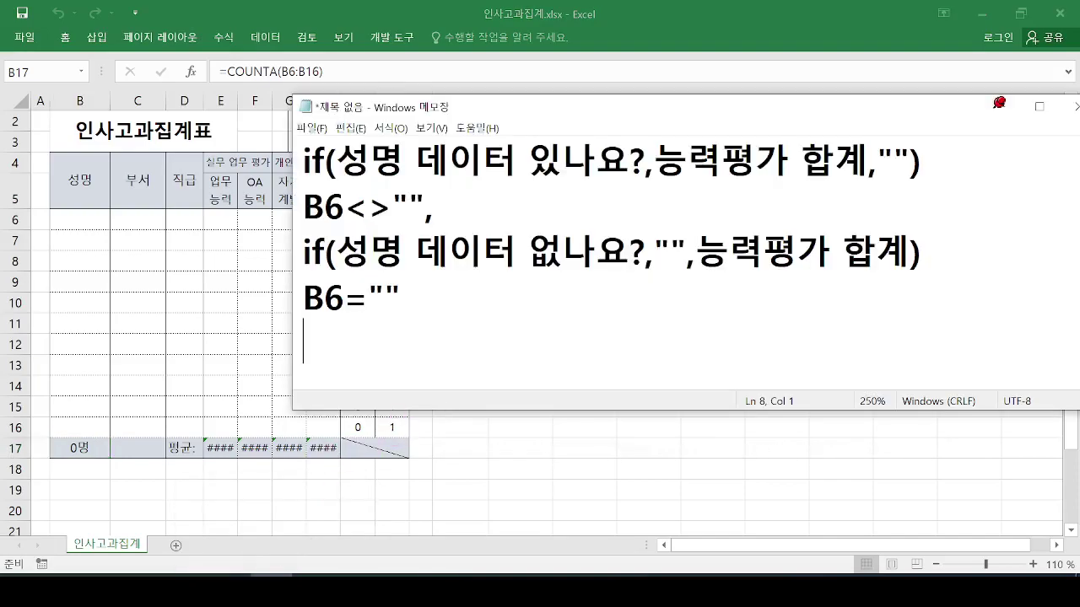
key("Return")
key("Return")
key("Return")
key("Return")
key("BackSpace")
key("BackSpace")
key("BackSpace")
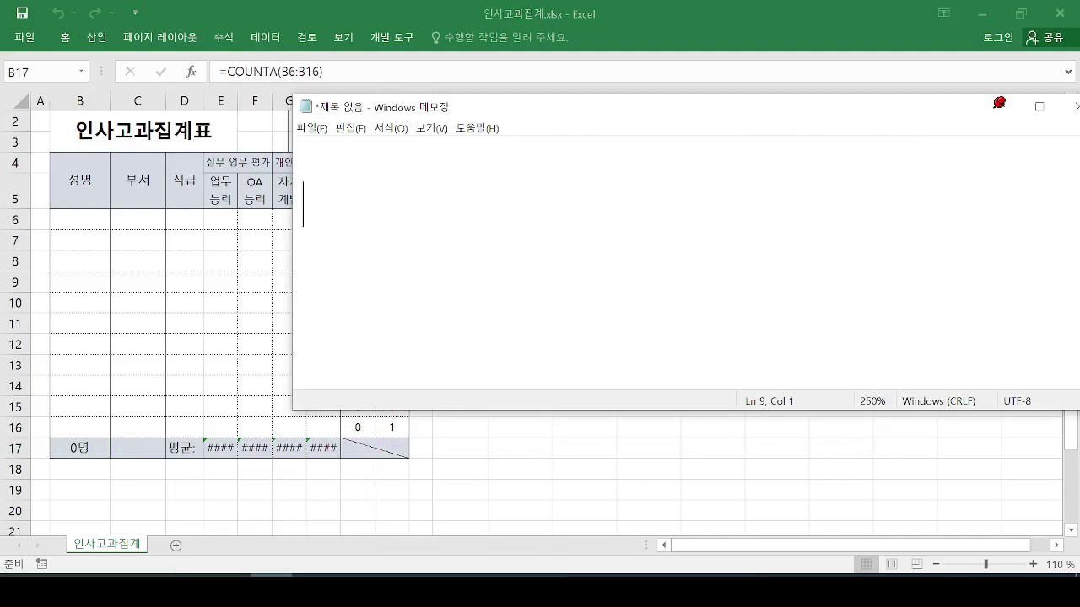
key("BackSpace")
Step: Write the heading 셀의 개수 구하는 함수 in the note
type("셀의 개수")
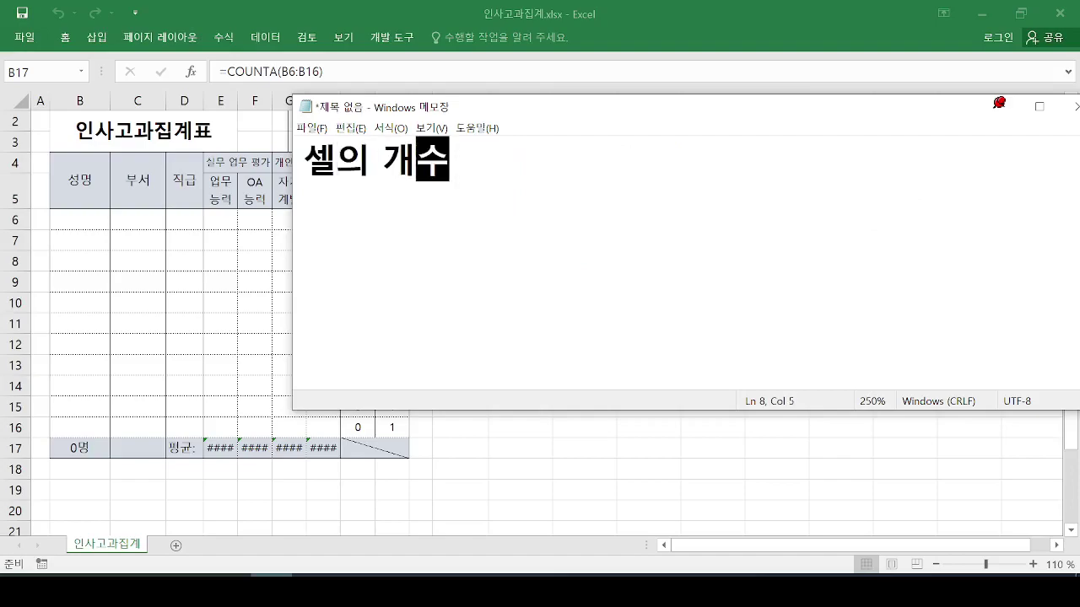
type(" 구하기")
key("BackSpace")
key("BackSpace")
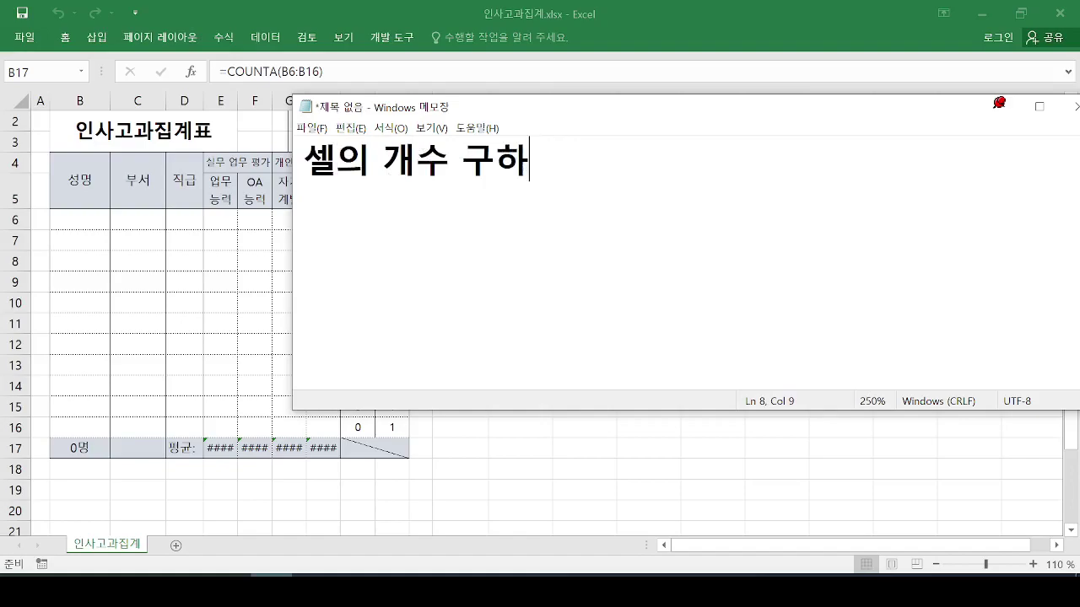
type("는 함수")
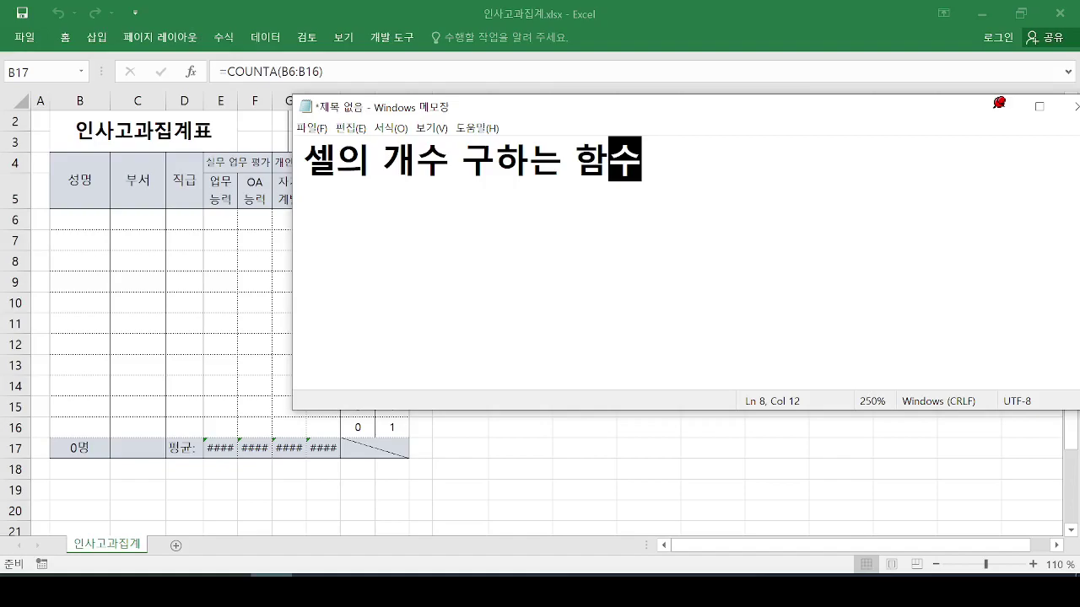
Step: List the functions count and countA on separate lines under the cell-counting heading
key("Return")
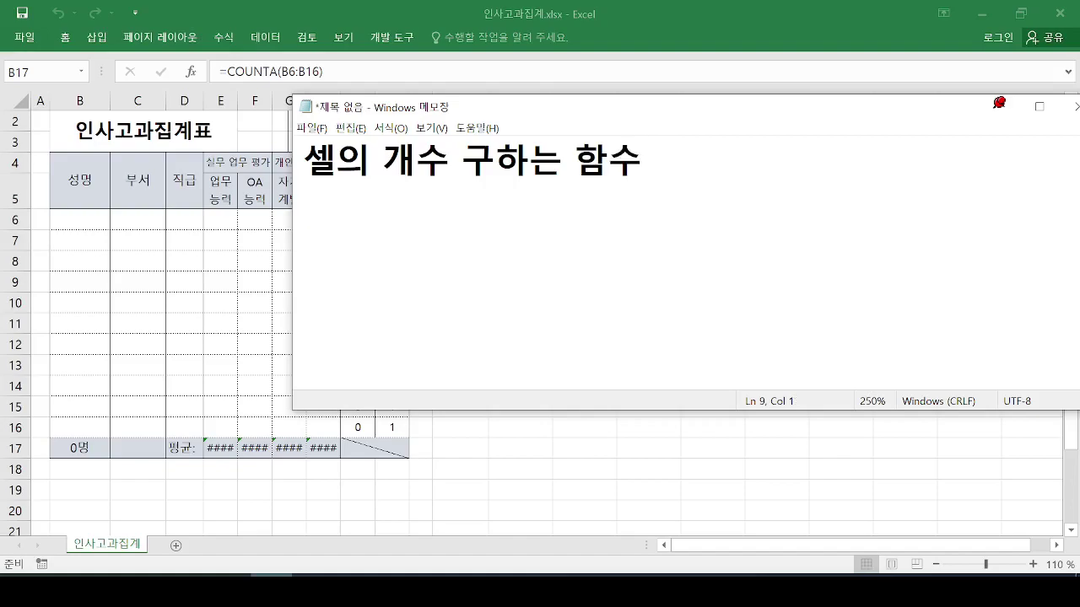
type("count")
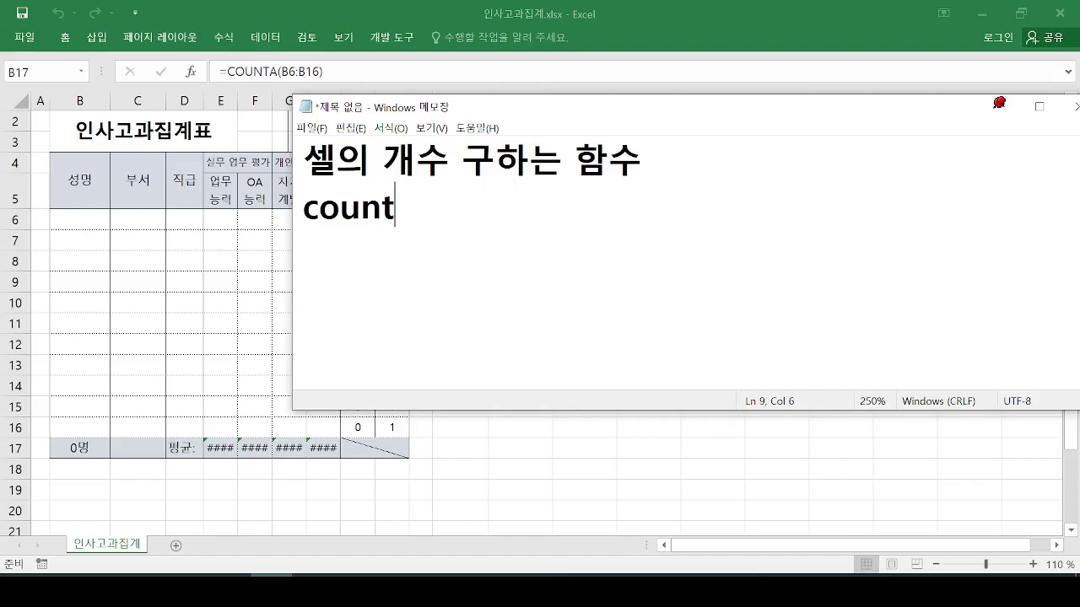
key("Return")
type("countA")
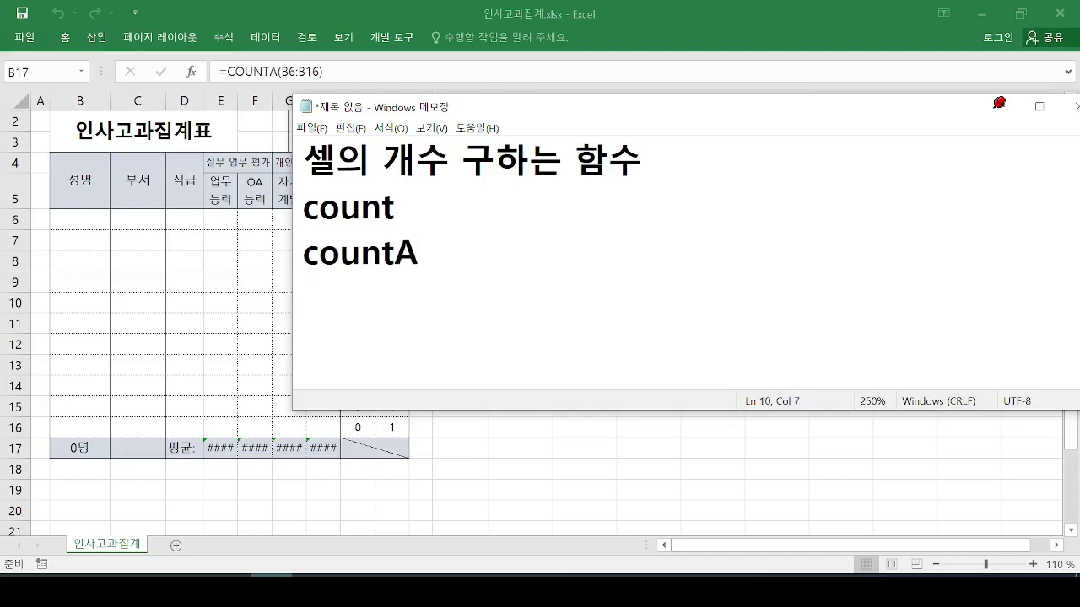
Step: Add countif below countA in the function list and annotate the count line with >> 숫자데이터
key("Return")
type("countif")
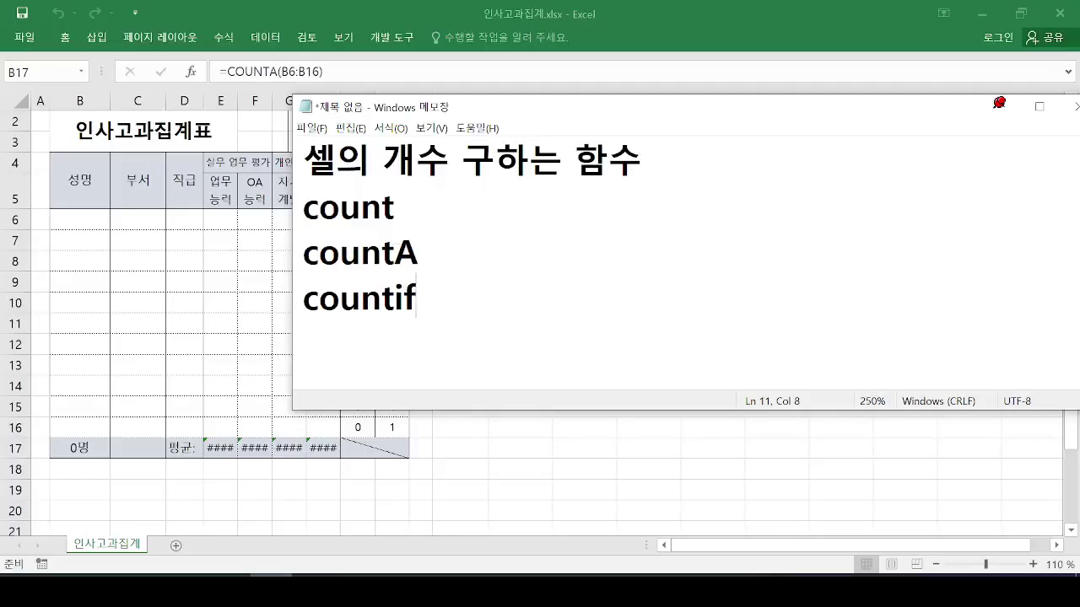
key("Up")
key("Up")
type(">> t")
type("nt")
key("BackSpace")
key("BackSpace")
key("BackSpace")
key("Hangul")
type("숫ㅈ")
type("자데이터")
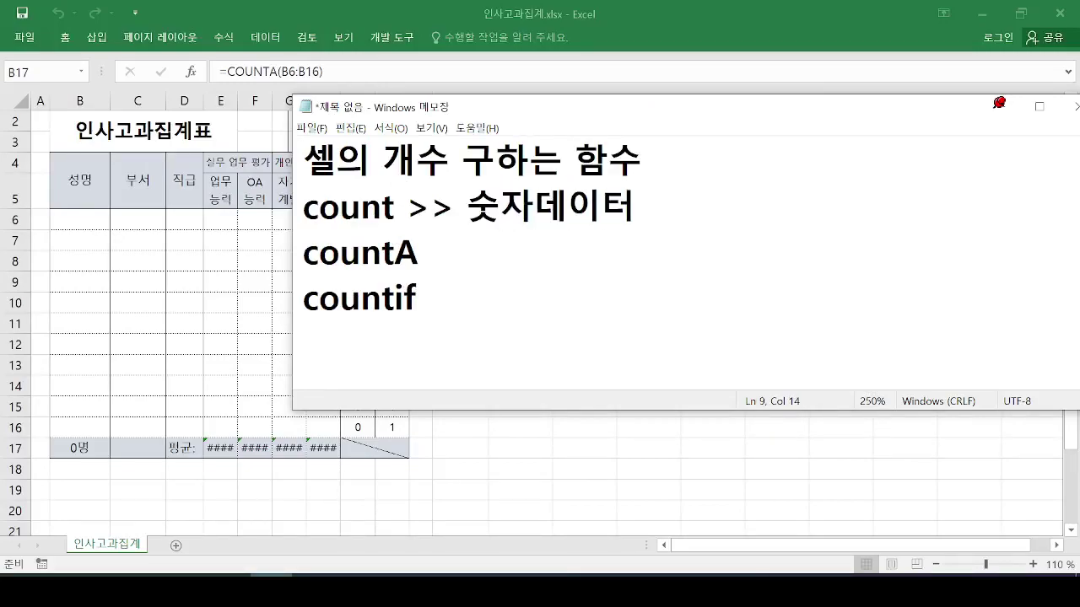
Step: Annotate the countA line with >> 숫자,문자,오류,논리
left_click(419, 253)
type(">> 숫ㅈ")
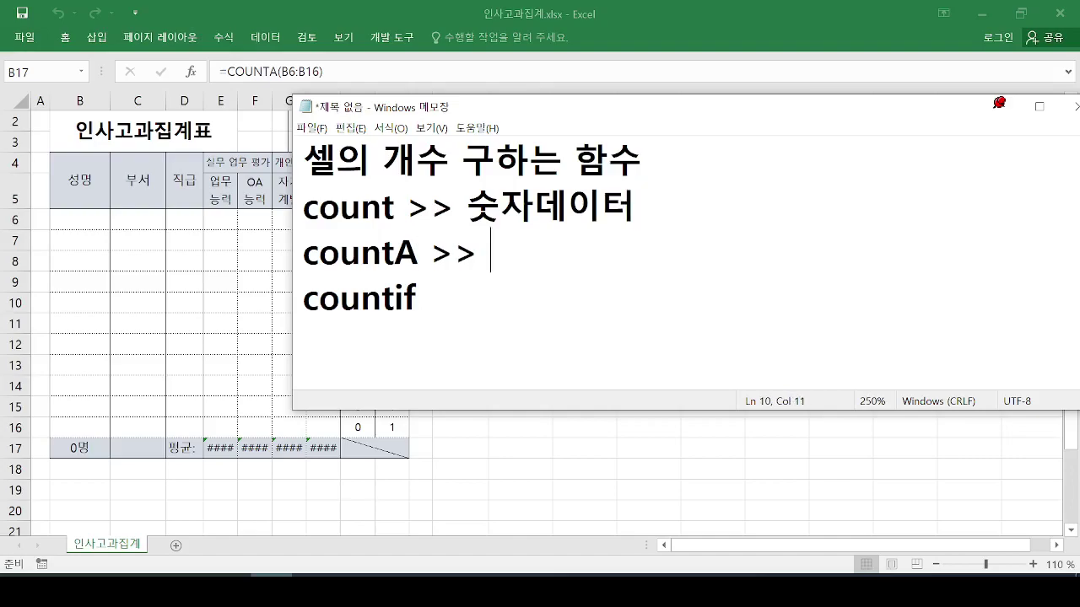
type("ㅏ,문")
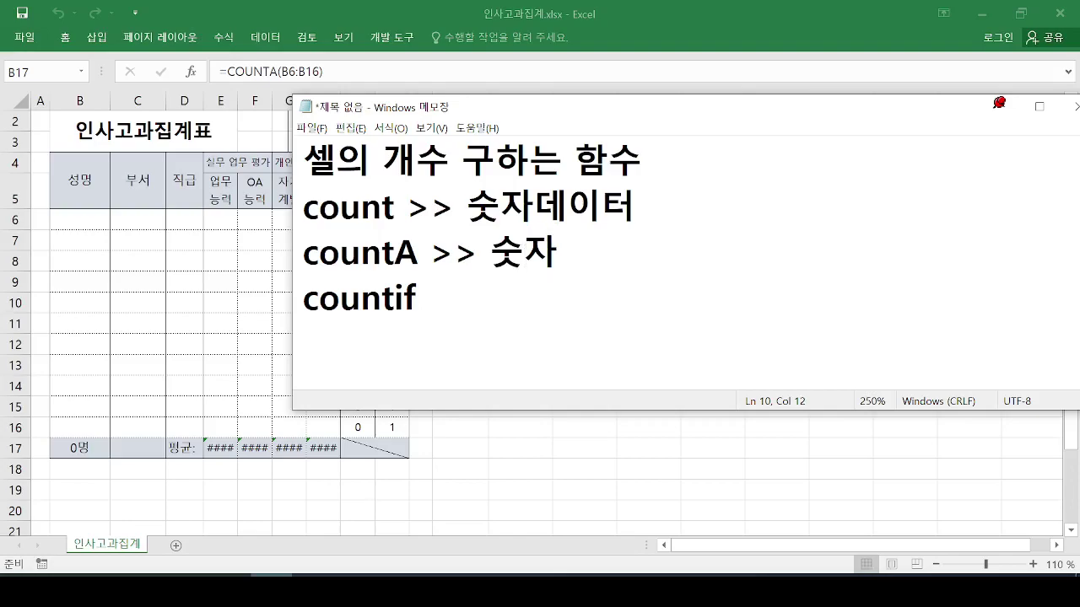
type("자,")
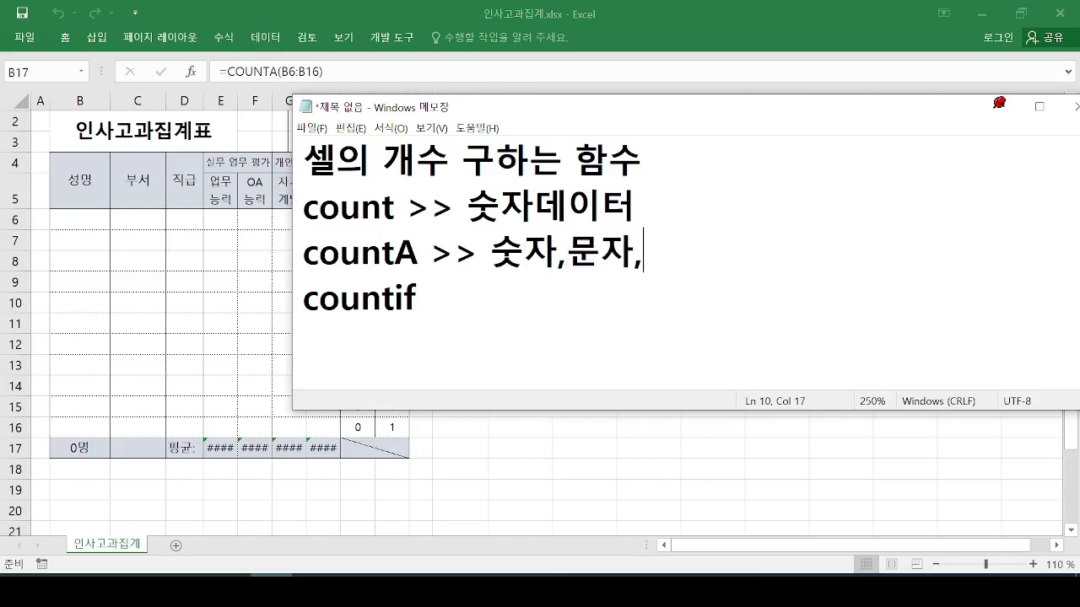
type("오류")
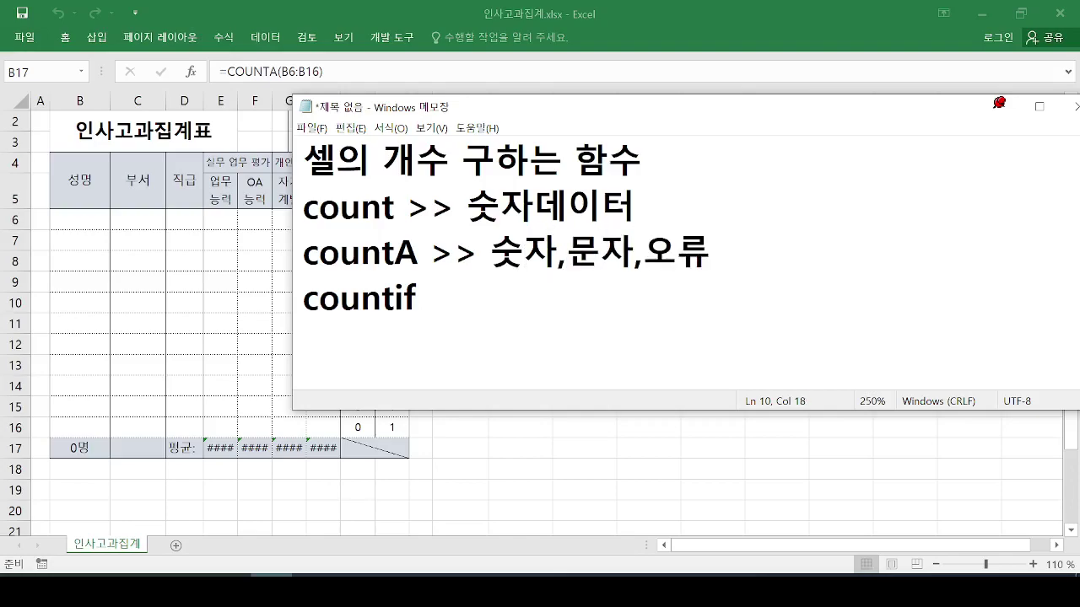
type(",ㄴㅗㄴ리")
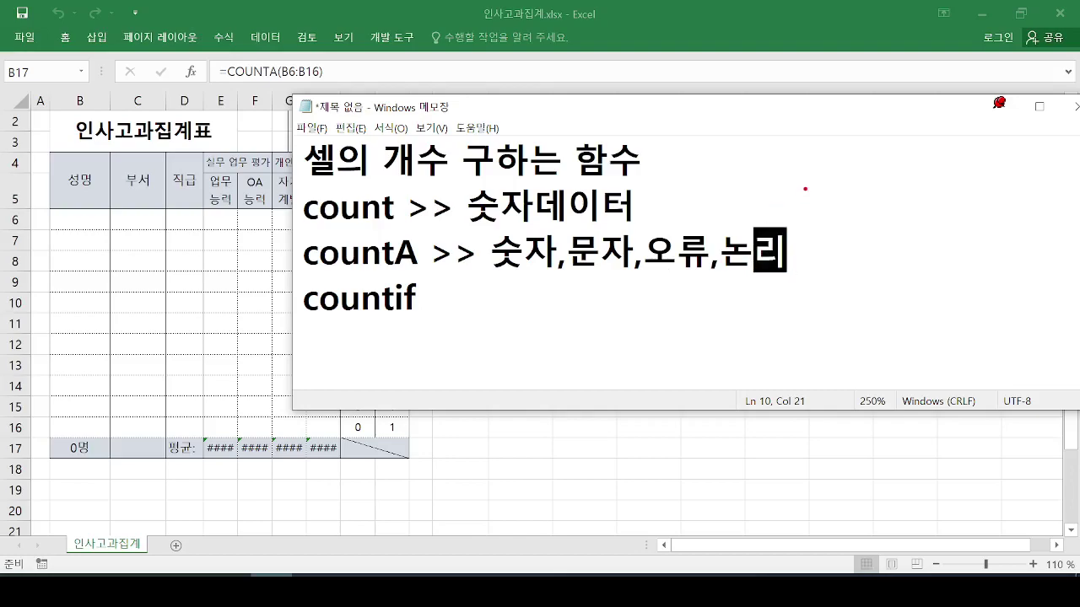
Step: Temporarily handwrite 빈셀 X beside the countA line to show that blank cells are excluded
mouse_move(782, 174)
left_mouse_down()
mouse_move(799, 177)
mouse_move(800, 265)
left_mouse_up()
mouse_move(830, 185)
left_mouse_down()
mouse_move(839, 241)
mouse_move(874, 253)
mouse_move(906, 208)
mouse_move(911, 231)
left_mouse_up()
left_click_drag(919, 175, 931, 270)
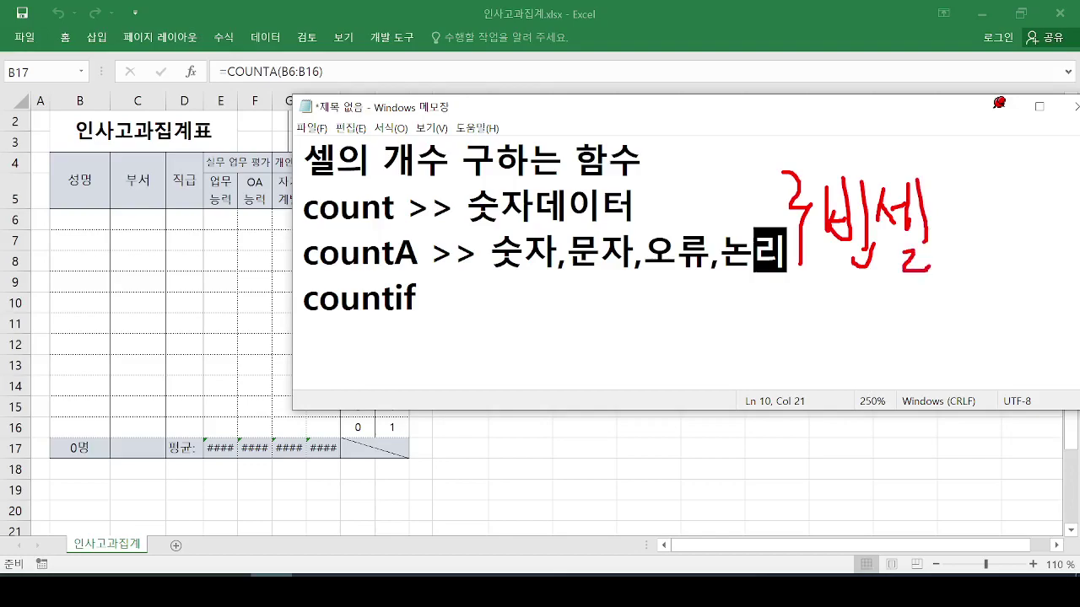
left_click_drag(972, 209, 950, 241)
left_click_drag(938, 189, 971, 238)
Step: Box the A of countA, label it All and underline the handwritten blank-cell remark, clearing all pen marks at the end
mouse_move(428, 248)
left_mouse_down()
mouse_move(389, 236)
mouse_move(418, 276)
mouse_move(426, 244)
left_mouse_up()
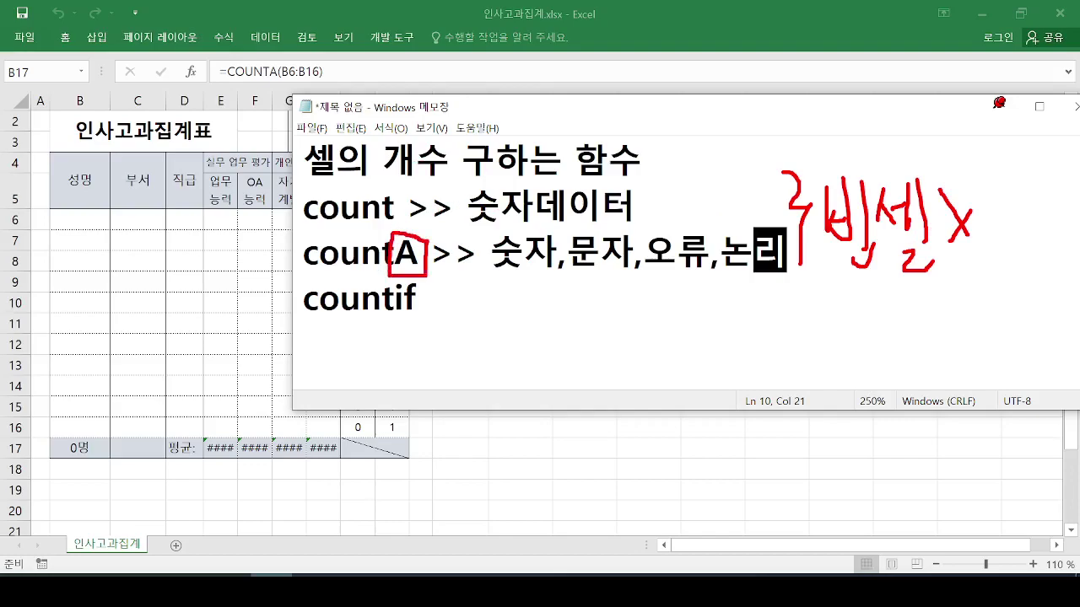
mouse_move(448, 207)
left_mouse_down()
mouse_move(440, 242)
mouse_move(466, 243)
mouse_move(478, 226)
mouse_move(479, 248)
left_mouse_up()
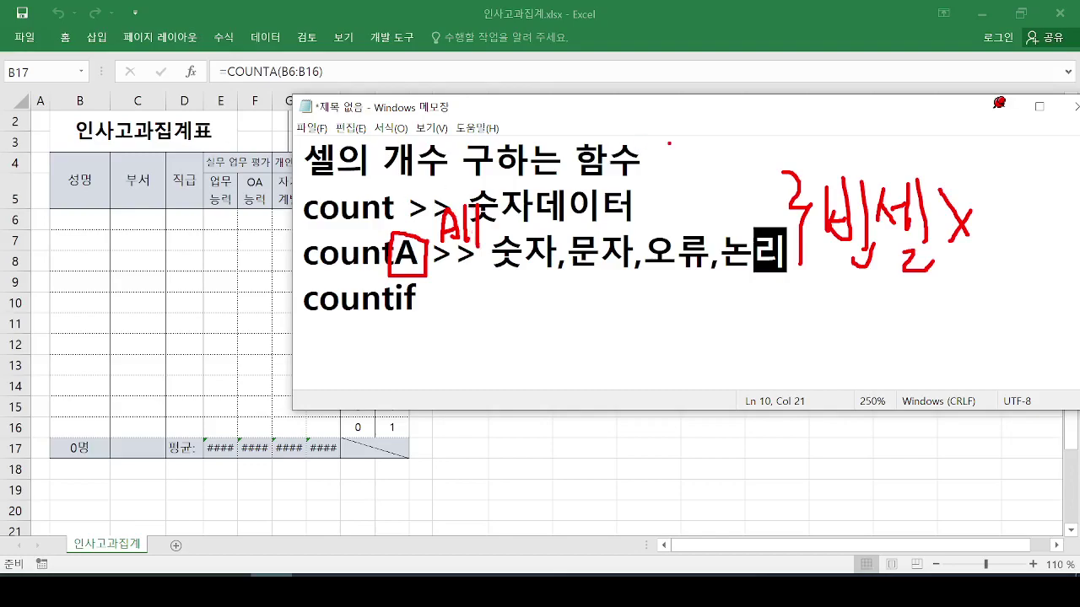
left_click_drag(824, 289, 982, 288)
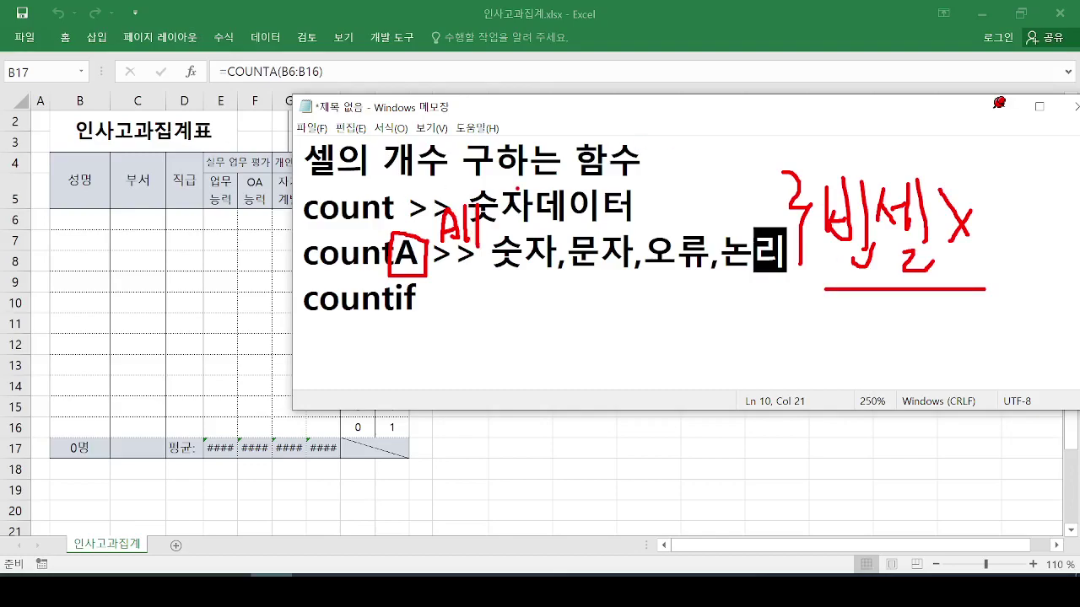
left_click_drag(607, 200, 559, 221)
mouse_move(548, 289)
left_mouse_down()
mouse_move(567, 282)
mouse_move(581, 301)
left_mouse_up()
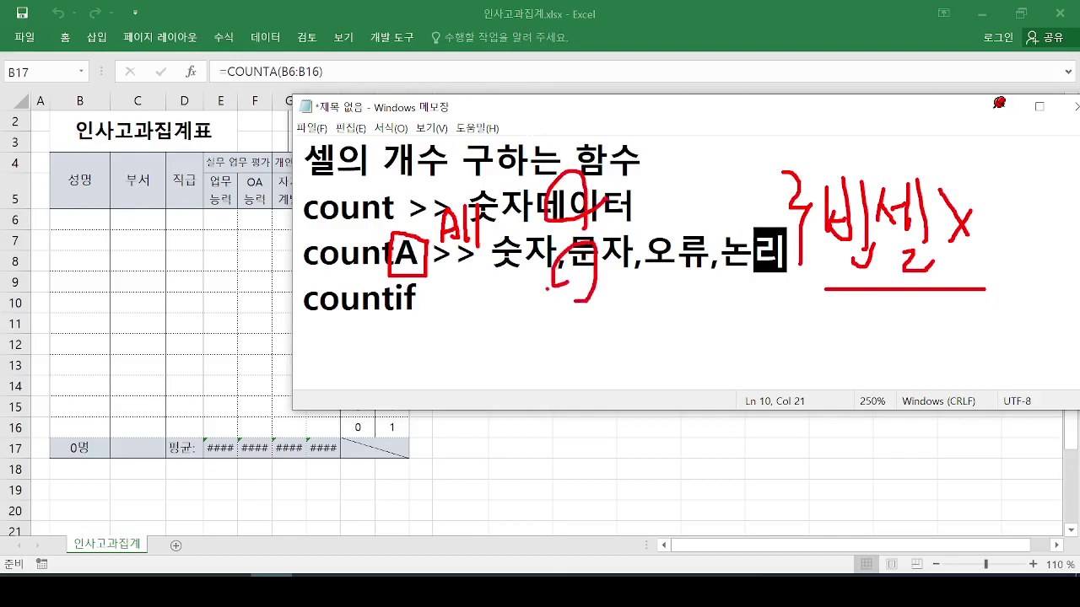
key("Escape")
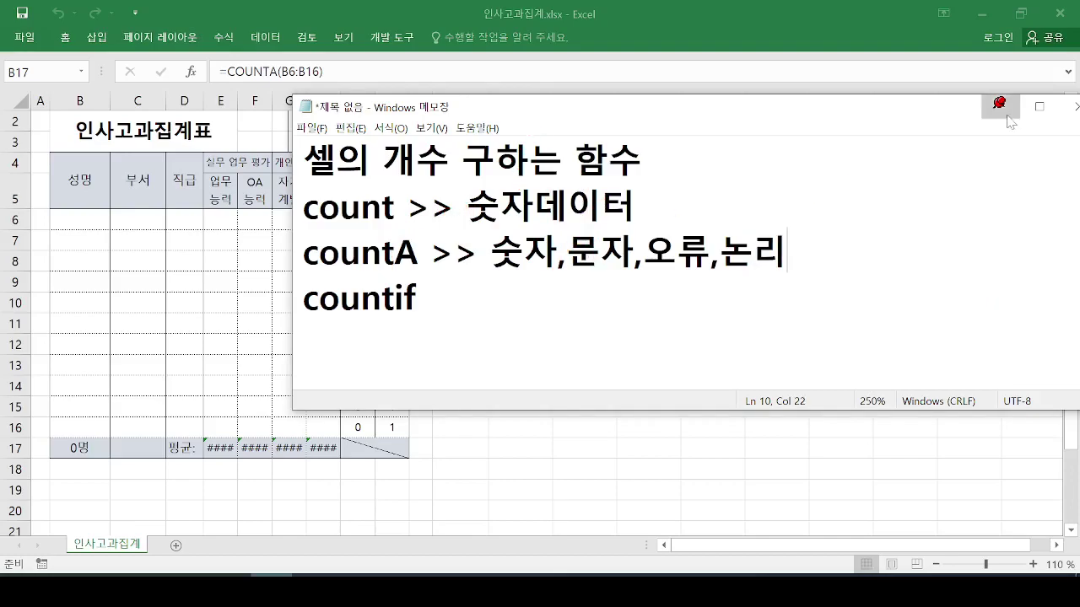
Step: Minimize the note to return to the worksheet, and circle head-count cell B17 and the A of COUNTA in its formula
left_click(999, 106)
mouse_move(135, 455)
left_mouse_down()
mouse_move(109, 427)
mouse_move(137, 454)
left_mouse_up()
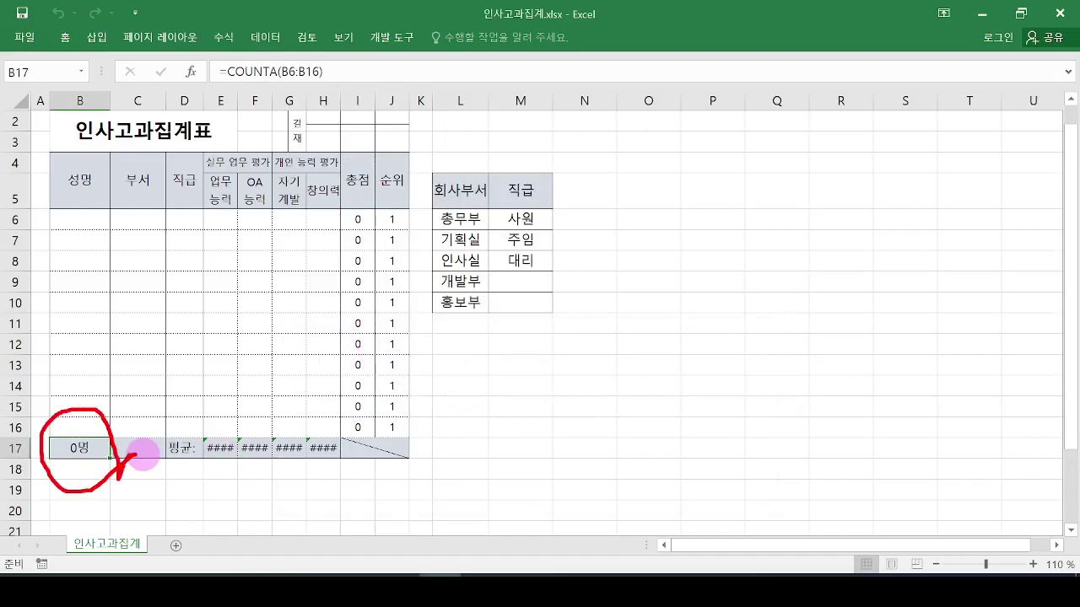
mouse_move(265, 81)
left_mouse_down()
mouse_move(285, 62)
mouse_move(275, 86)
left_mouse_up()
Step: Circle name cell B6 and trace the 성명 column down toward B17, clearing the pen marks at the end
left_click_drag(96, 220, 74, 359)
mouse_move(83, 240)
left_mouse_down()
mouse_move(89, 224)
mouse_move(85, 244)
left_mouse_up()
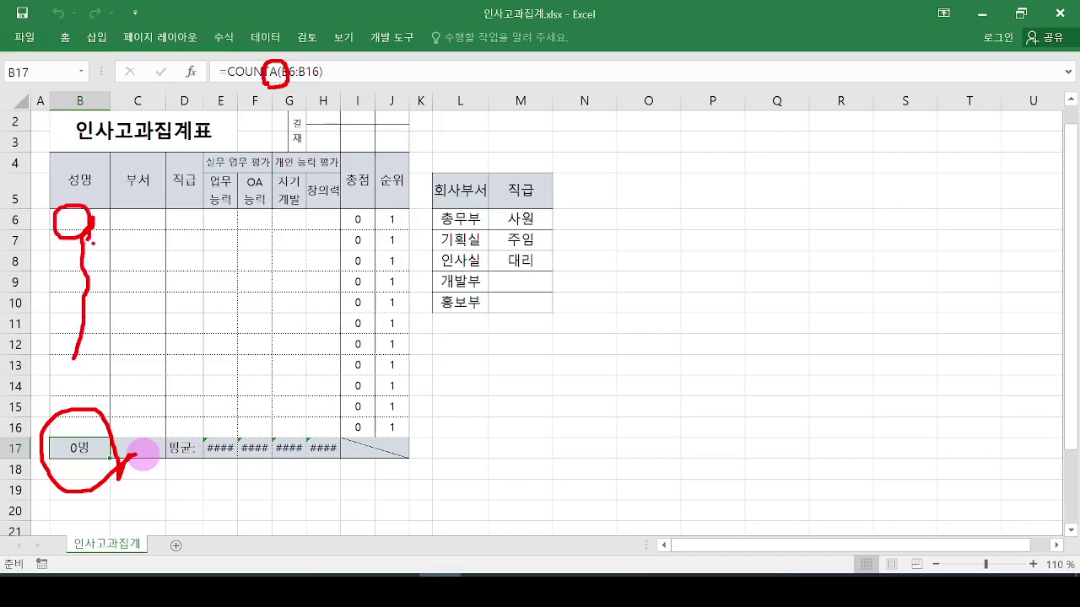
left_click(100, 242)
key("ctrl+z")
left_click(117, 405)
mouse_move(114, 392)
left_mouse_down()
mouse_move(84, 446)
mouse_move(111, 443)
left_mouse_up()
key("Escape")
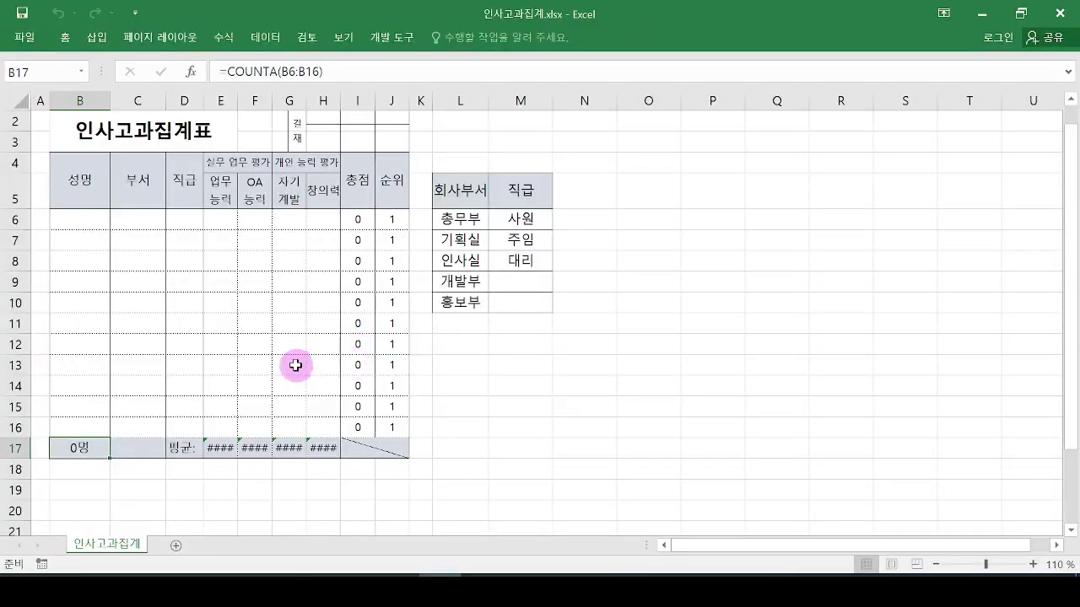
Step: Temporarily draw an arrow to head-count cell B17 and outline the empty 성명 cells above it
mouse_move(132, 345)
left_mouse_down()
mouse_move(82, 423)
mouse_move(118, 432)
left_mouse_up()
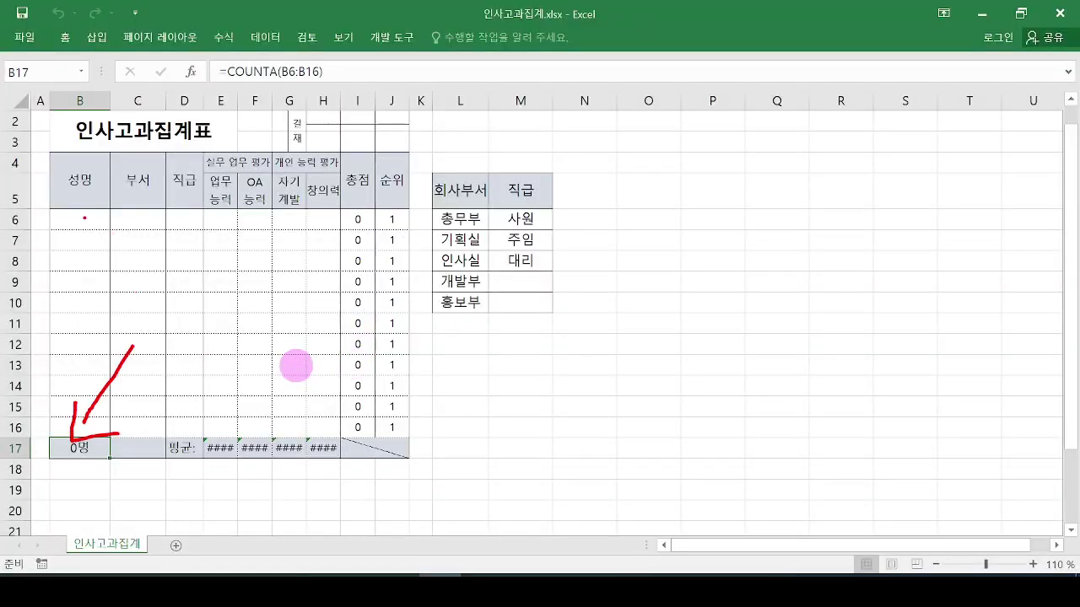
mouse_move(48, 210)
left_mouse_down()
mouse_move(87, 290)
mouse_move(93, 396)
left_mouse_up()
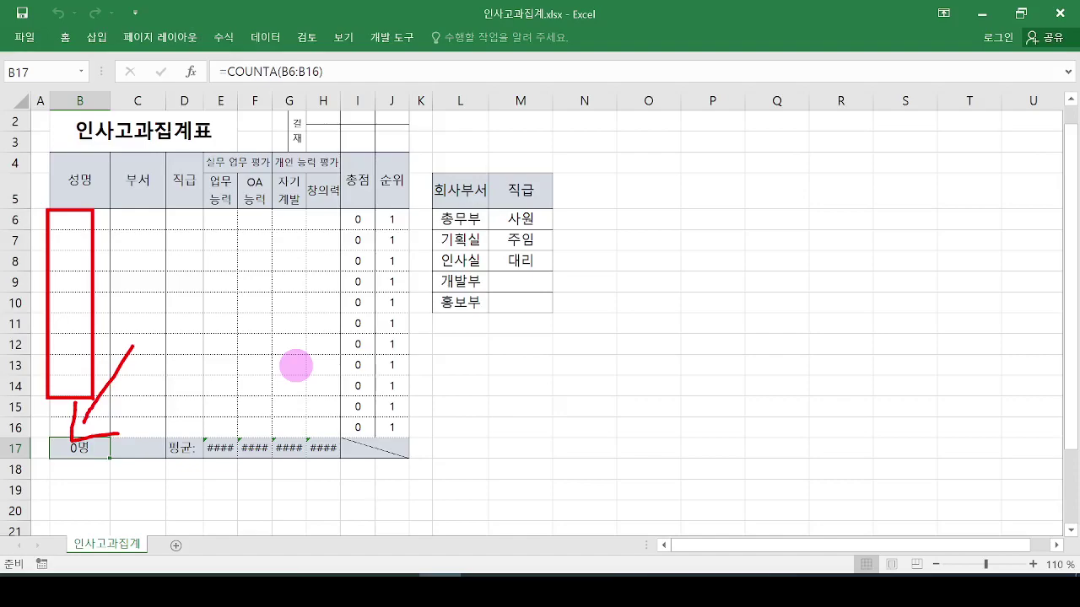
key("Escape")
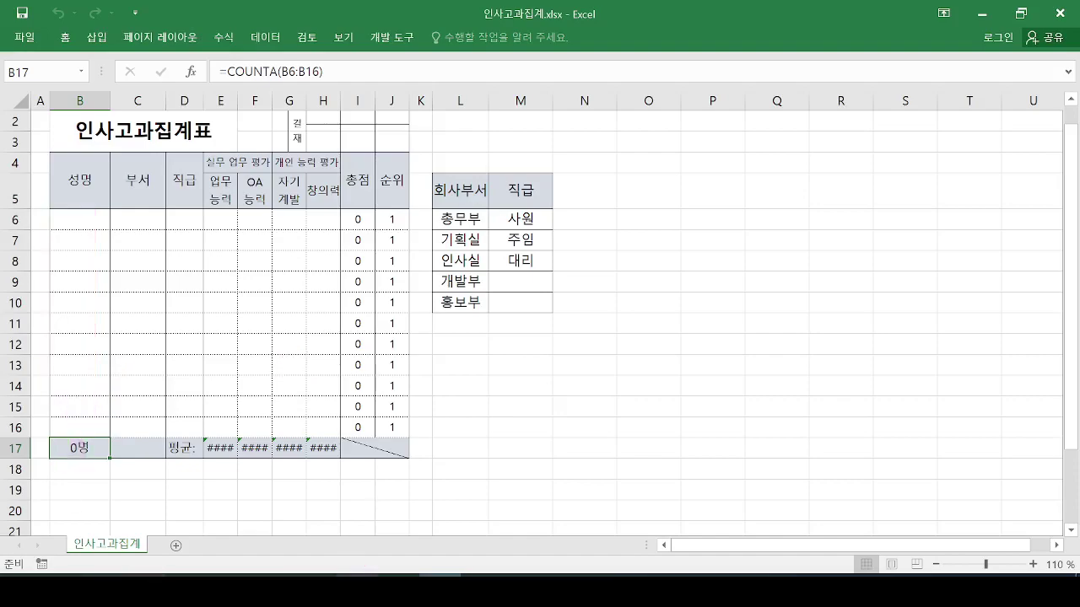
Step: Switch to the PowerPoint slide show and temporarily underline the title 직원이 있는 경우만 인원수 표시
key("alt+Tab")
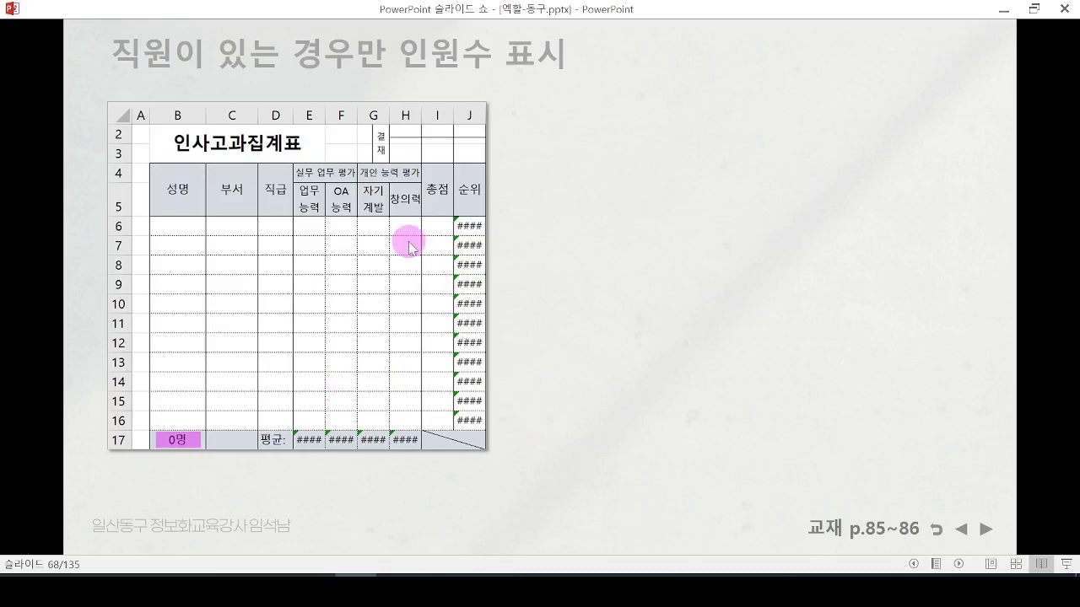
left_click_drag(123, 77, 300, 78)
left_click_drag(295, 81, 429, 98)
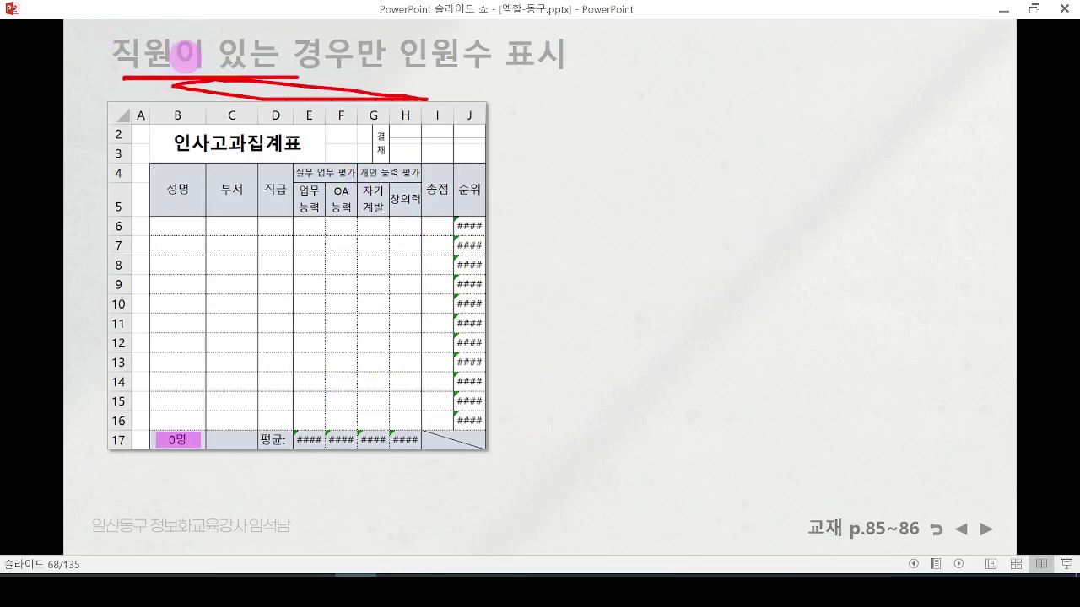
left_click_drag(384, 72, 434, 77)
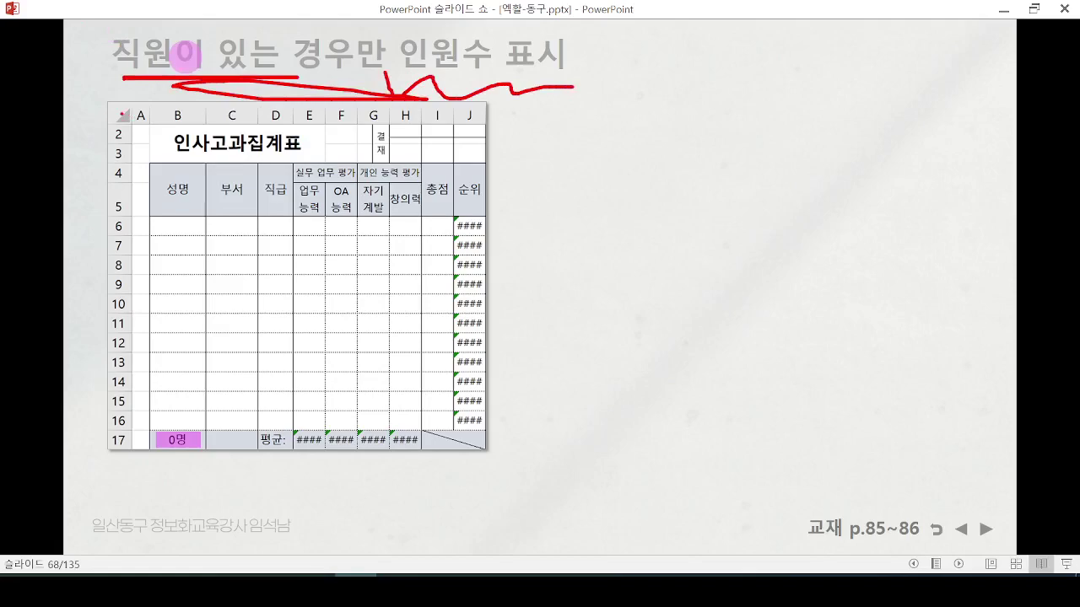
key("e")
Step: Reveal the slide's =COUNTA(B6:B16) formula, the IF syntax and the line =IF(인원수가 0?,표시 없음,인원수 구하기)
key("Right")
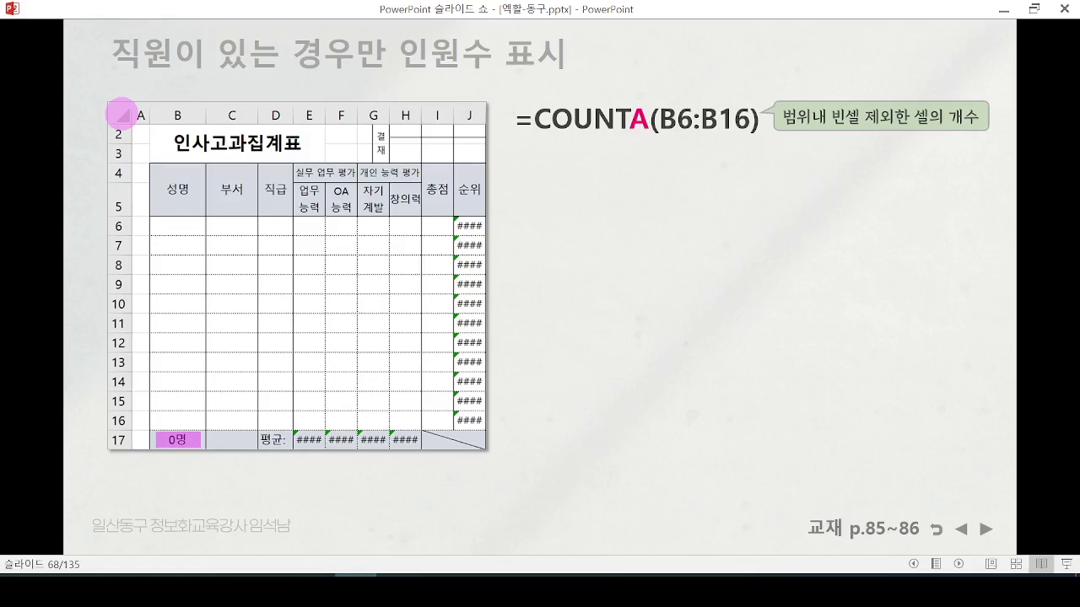
key("Right")
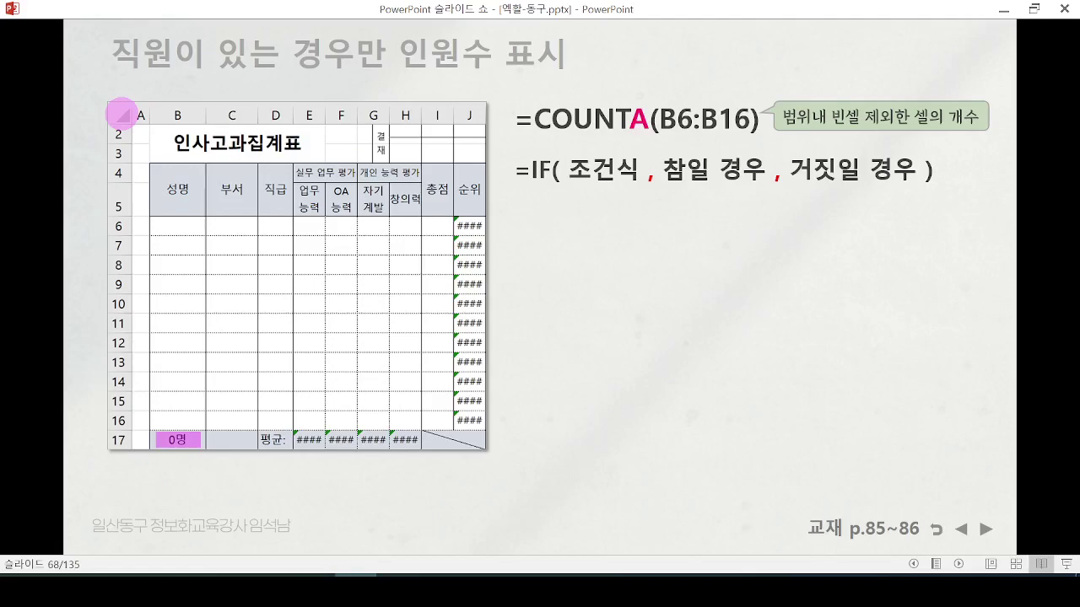
key("Right")
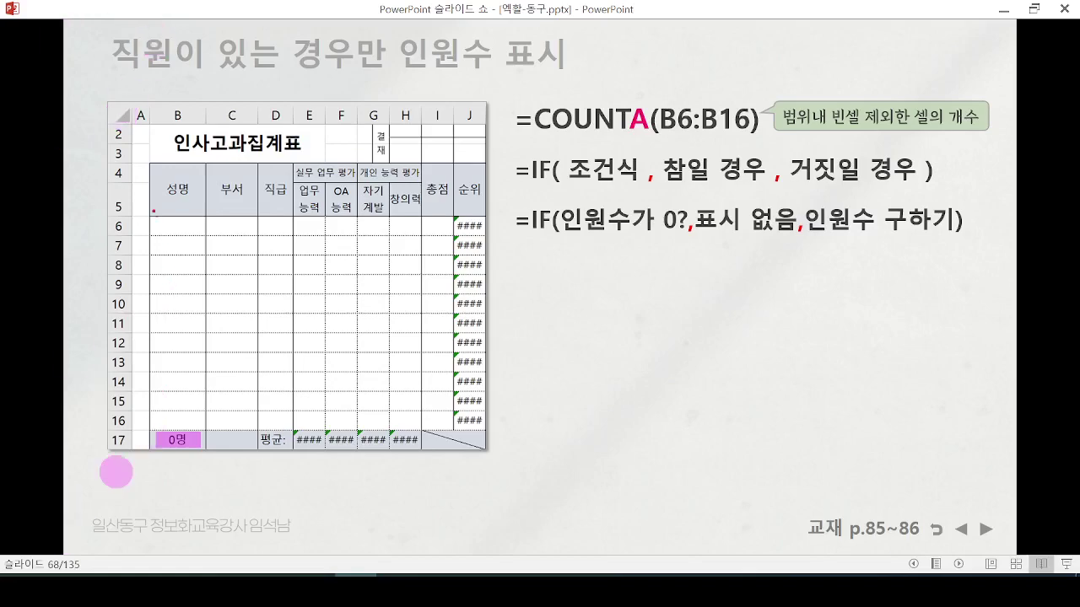
Step: Temporarily outline B6:B16 on the slide and relate it to the 인원수가 0? condition and the circled A of COUNTA
left_click_drag(146, 217, 200, 423)
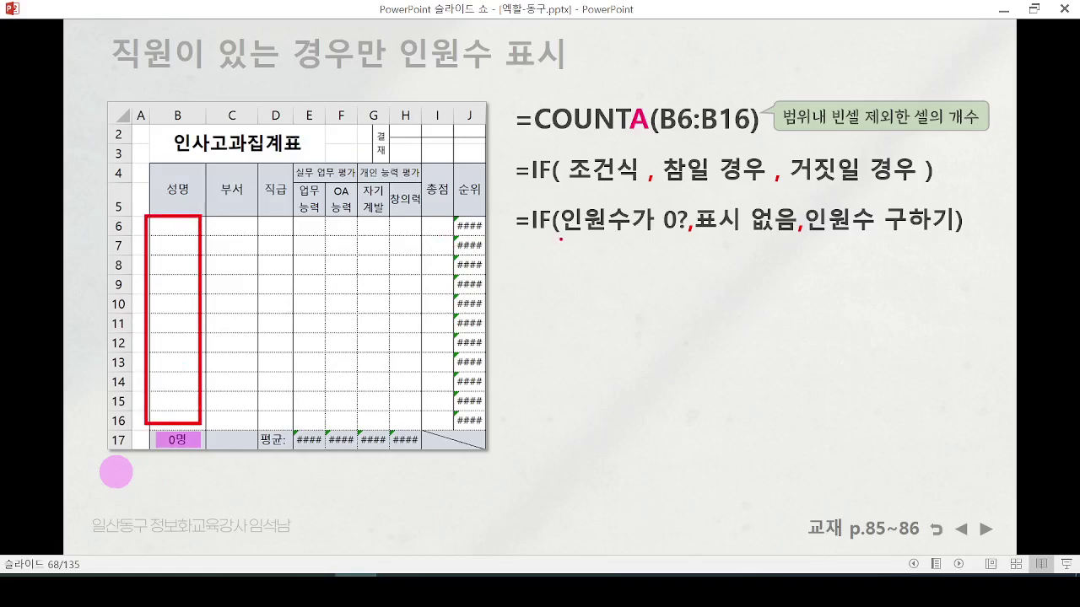
left_click_drag(573, 240, 679, 237)
left_click_drag(599, 259, 588, 287)
mouse_move(621, 226)
left_mouse_down()
mouse_move(604, 201)
mouse_move(620, 243)
left_mouse_up()
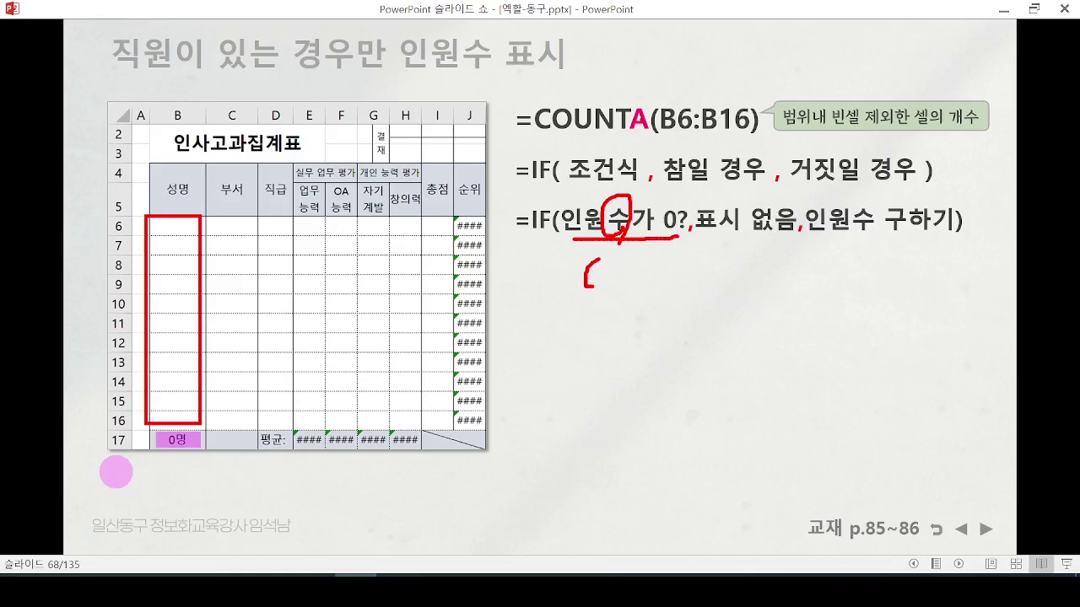
mouse_move(653, 130)
left_mouse_down()
mouse_move(634, 142)
mouse_move(655, 115)
mouse_move(638, 154)
left_mouse_up()
mouse_move(202, 221)
left_mouse_down()
mouse_move(209, 242)
mouse_move(184, 409)
left_mouse_up()
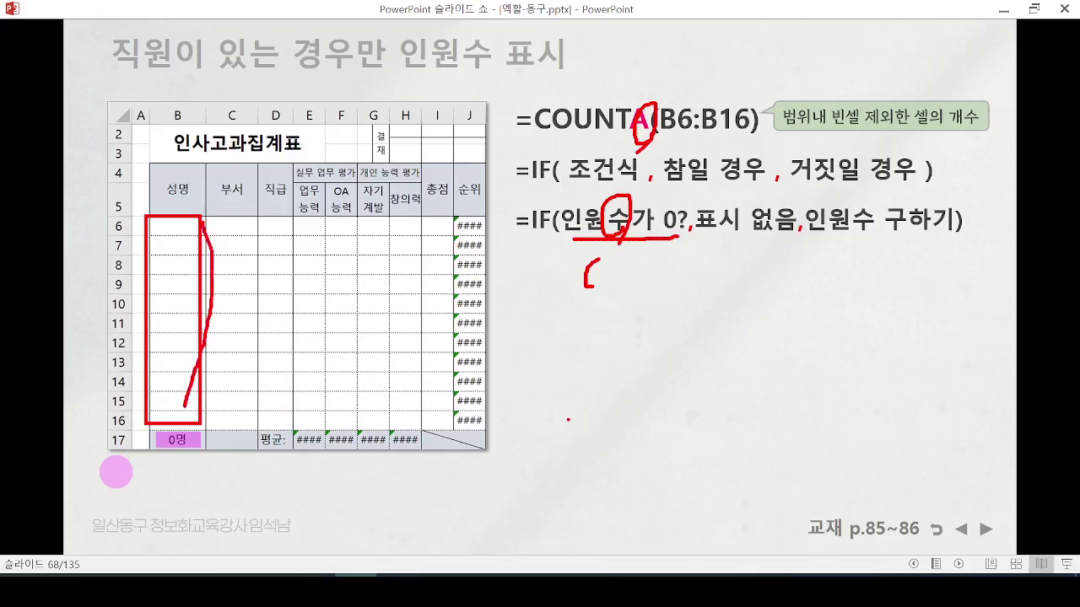
left_click_drag(555, 248, 650, 247)
key("e")
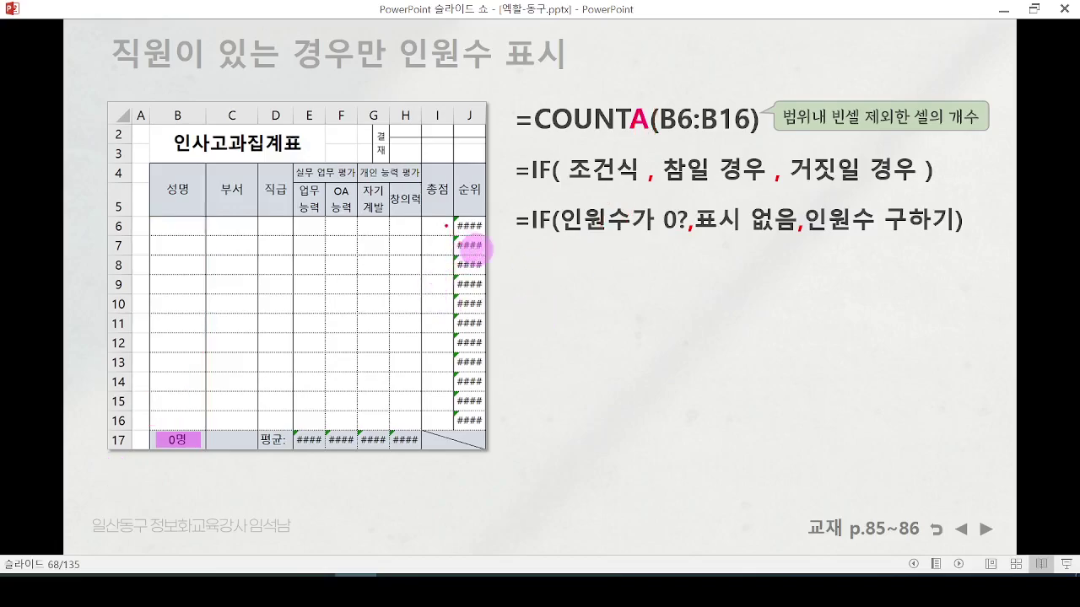
Step: Temporarily mark the first 총점 and 성명 cells, and draw arrows from 인원수가 0? to 표시 없음 and 인원수 구하기
mouse_move(448, 226)
left_mouse_down()
mouse_move(435, 199)
mouse_move(440, 231)
left_mouse_up()
left_click_drag(157, 216, 157, 231)
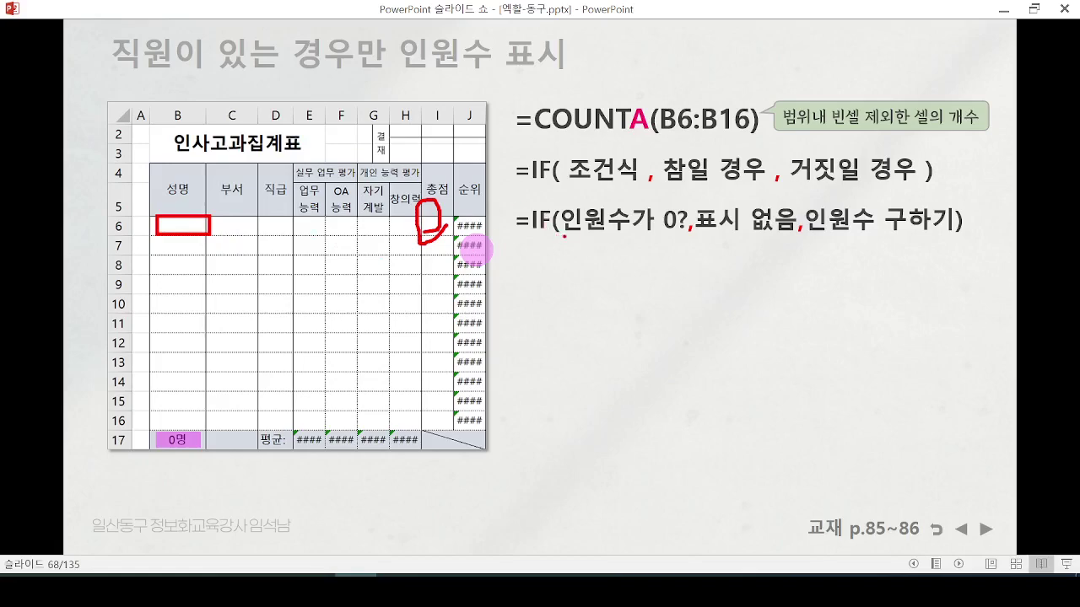
left_click_drag(560, 237, 683, 237)
mouse_move(643, 240)
left_mouse_down()
mouse_move(666, 272)
mouse_move(727, 226)
mouse_move(743, 246)
left_mouse_up()
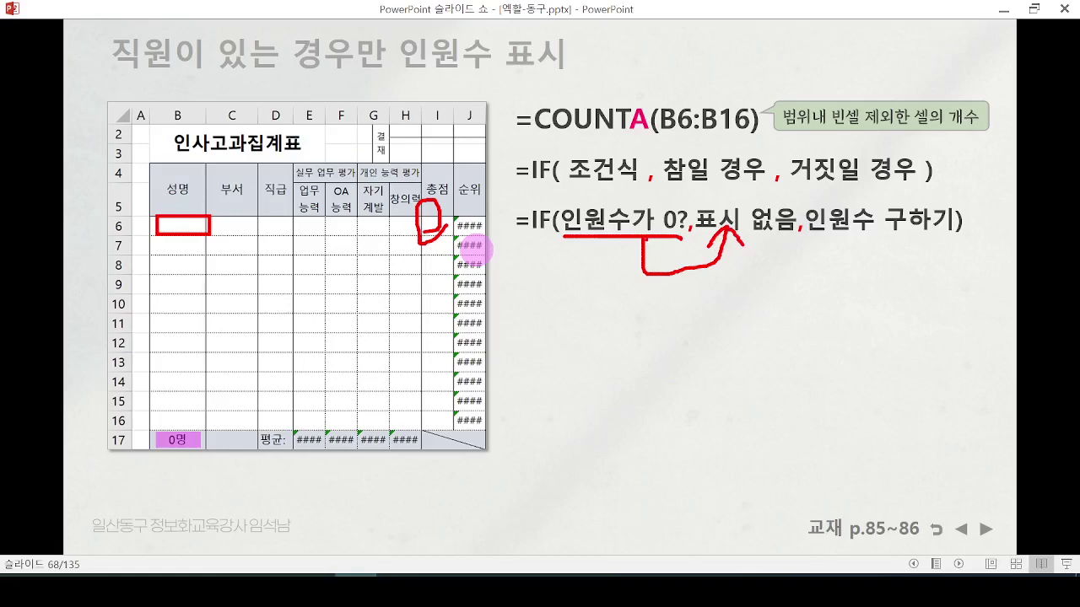
mouse_move(642, 240)
left_mouse_down()
mouse_move(634, 295)
mouse_move(847, 243)
mouse_move(847, 224)
left_mouse_up()
mouse_move(827, 248)
left_mouse_down()
mouse_move(844, 227)
mouse_move(859, 248)
mouse_move(926, 246)
left_mouse_up()
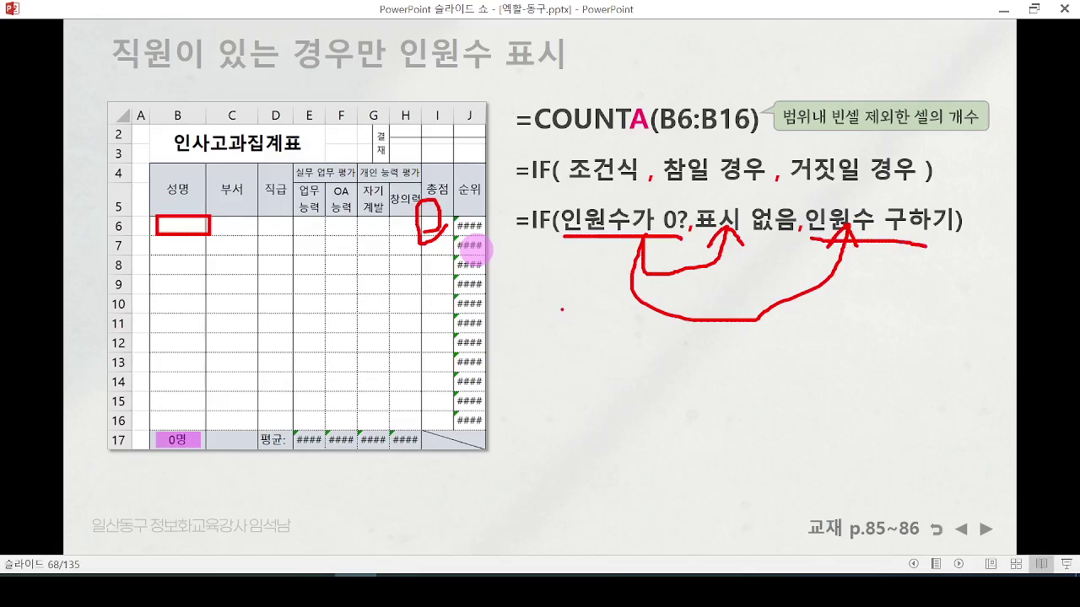
key("e")
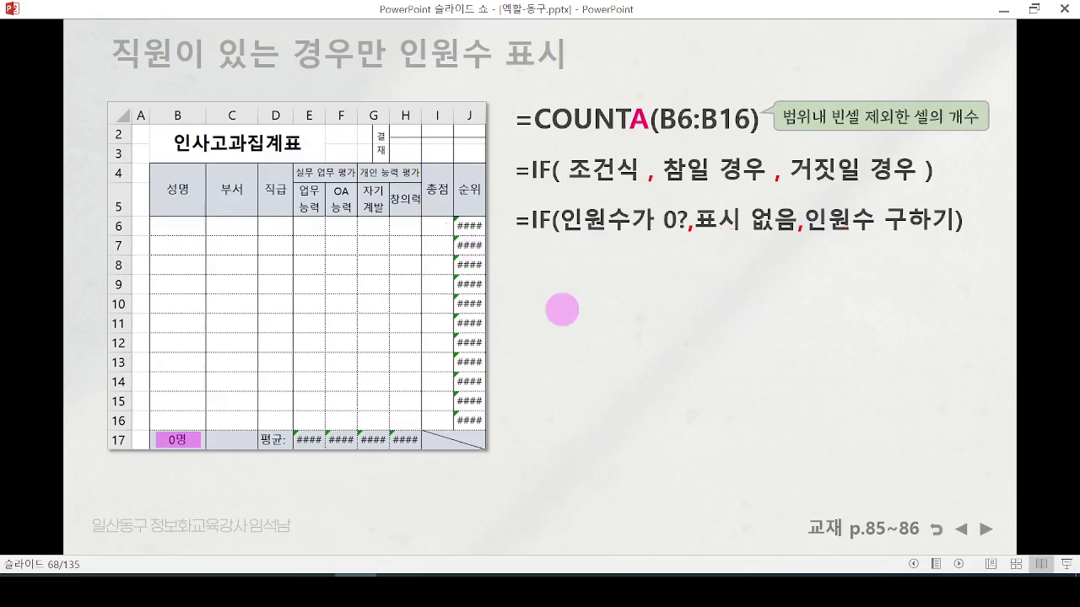
Step: Reveal the slide's =IF(COUNTA(B6:B16)=0,"",COUNTA(B6:B16)) line and temporarily underline 인원수 and its matching COUNTA
key("Right")
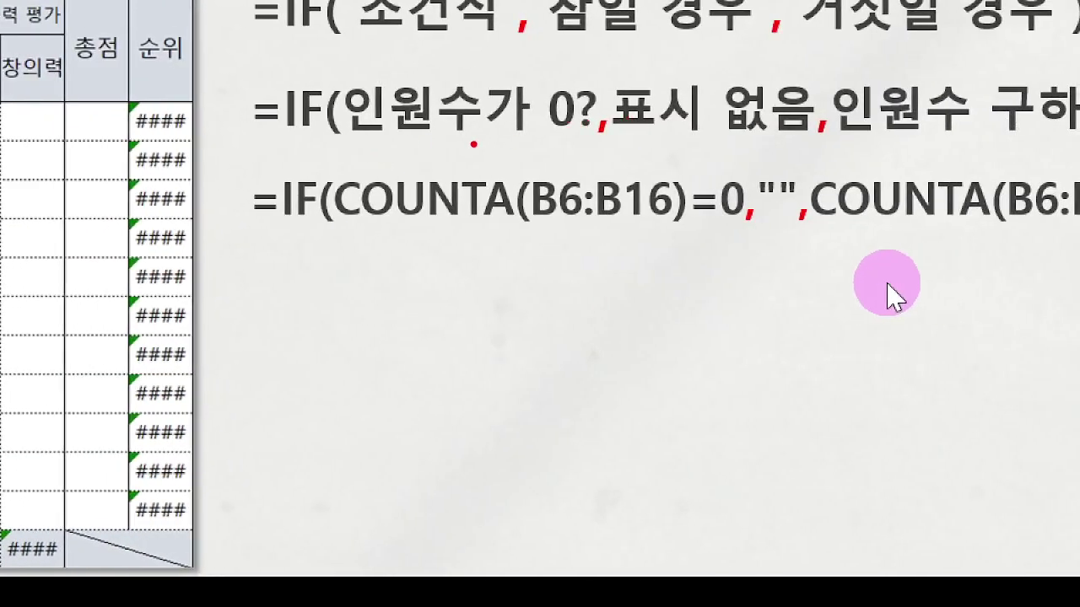
left_click_drag(476, 144, 351, 143)
mouse_move(342, 238)
left_mouse_down()
mouse_move(373, 227)
mouse_move(428, 246)
mouse_move(480, 238)
left_mouse_up()
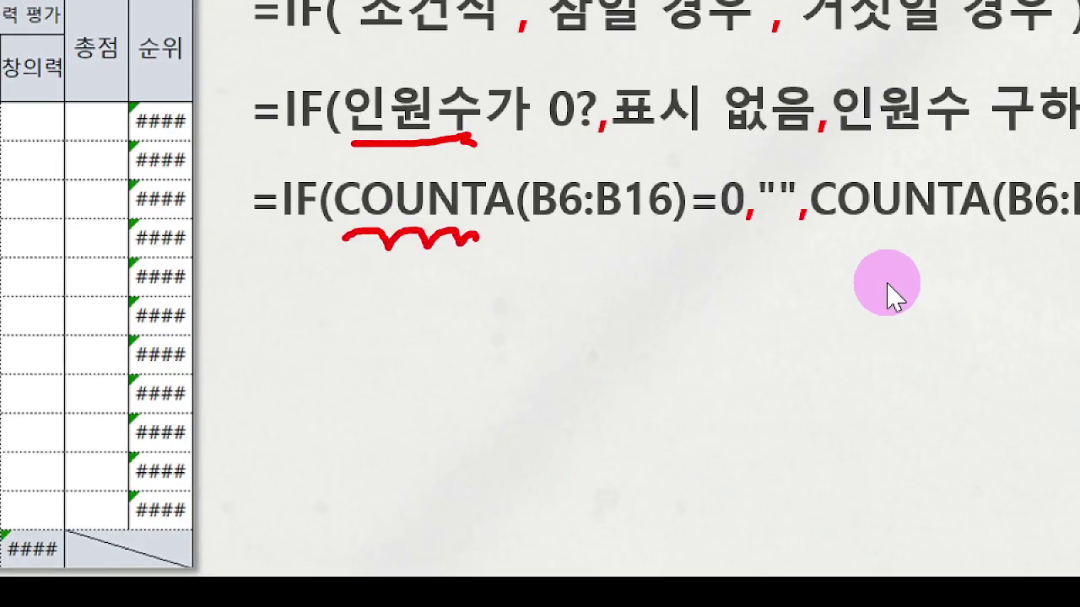
key("e")
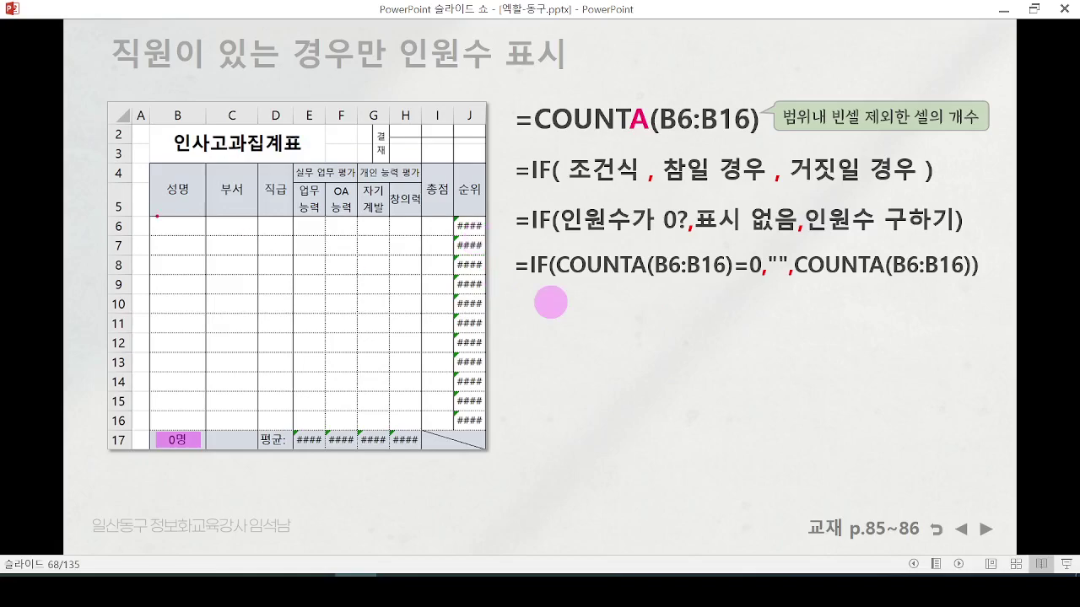
Step: Temporarily outline B6:B16 on the slide, underline the first COUNTA(B6:B16) and circle =0 in the IF formula
mouse_move(157, 216)
left_mouse_down()
mouse_move(157, 320)
mouse_move(160, 218)
left_mouse_up()
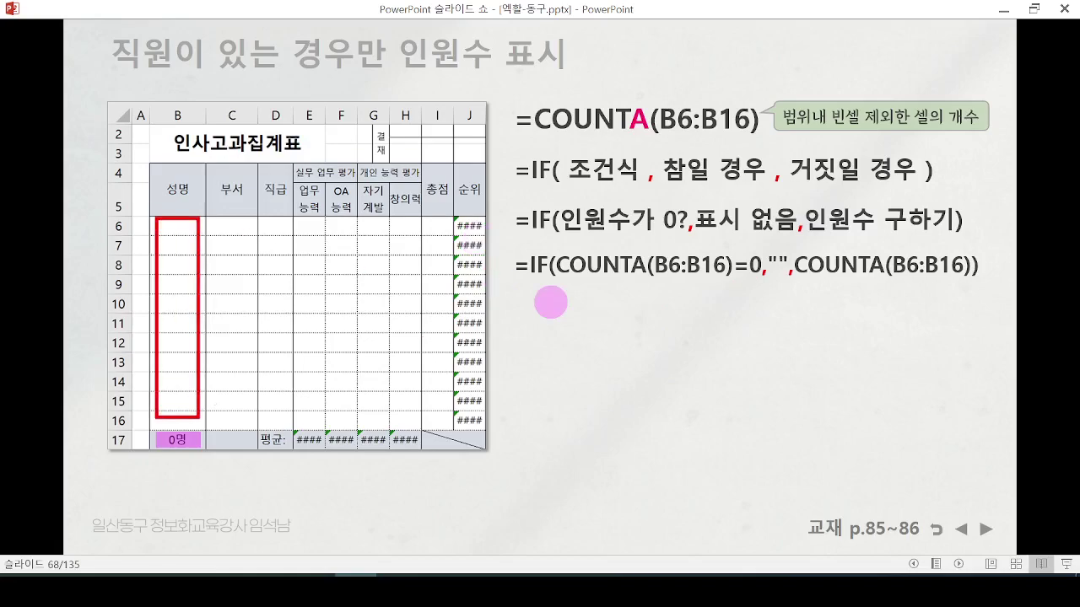
left_click_drag(730, 281, 579, 283)
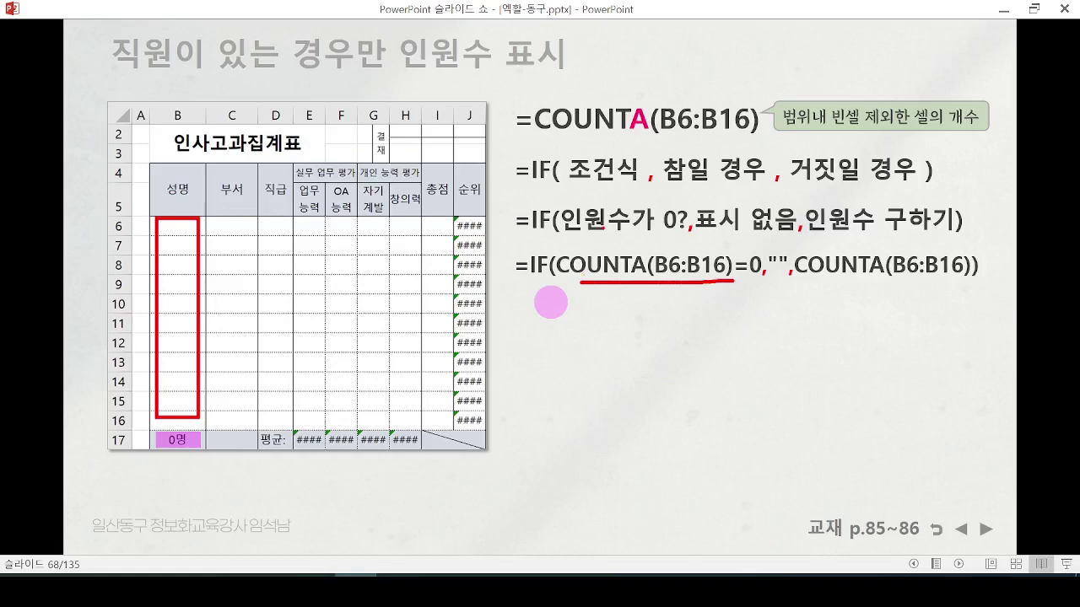
left_click_drag(738, 289, 756, 275)
left_click_drag(209, 228, 203, 390)
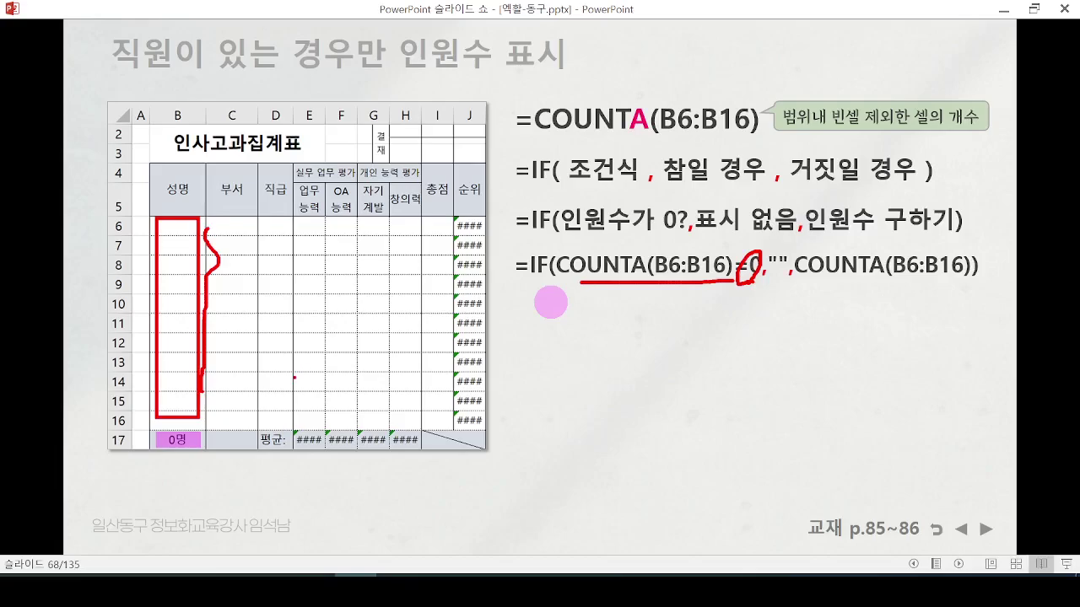
key("e")
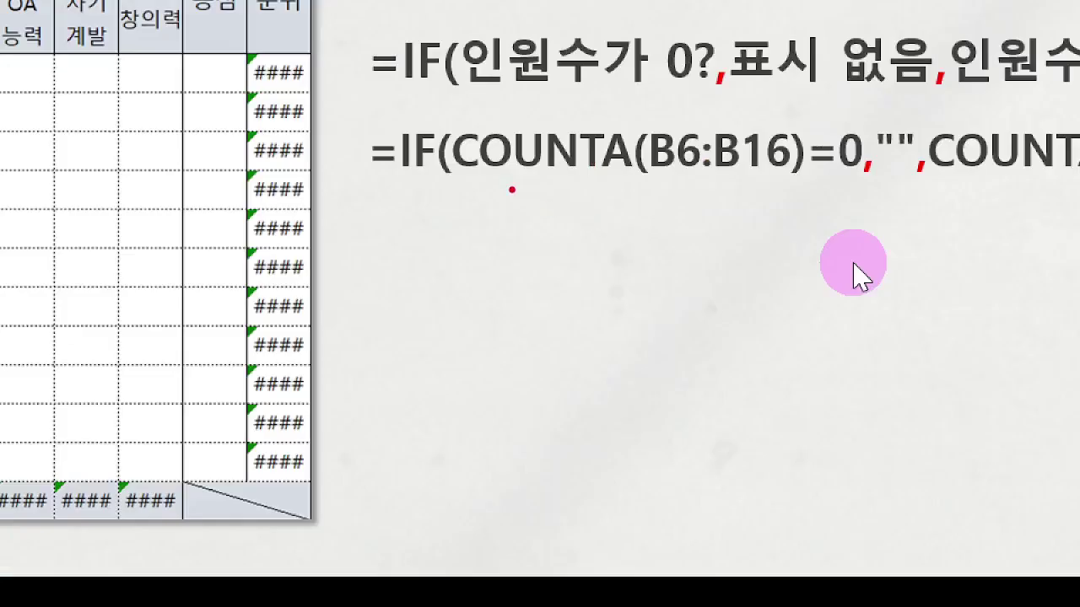
Step: Temporarily underline the COUNTA(B6:B16)=0 condition and draw an arrow from it to the second COUNTA(B6:B16)
left_click_drag(459, 180, 861, 173)
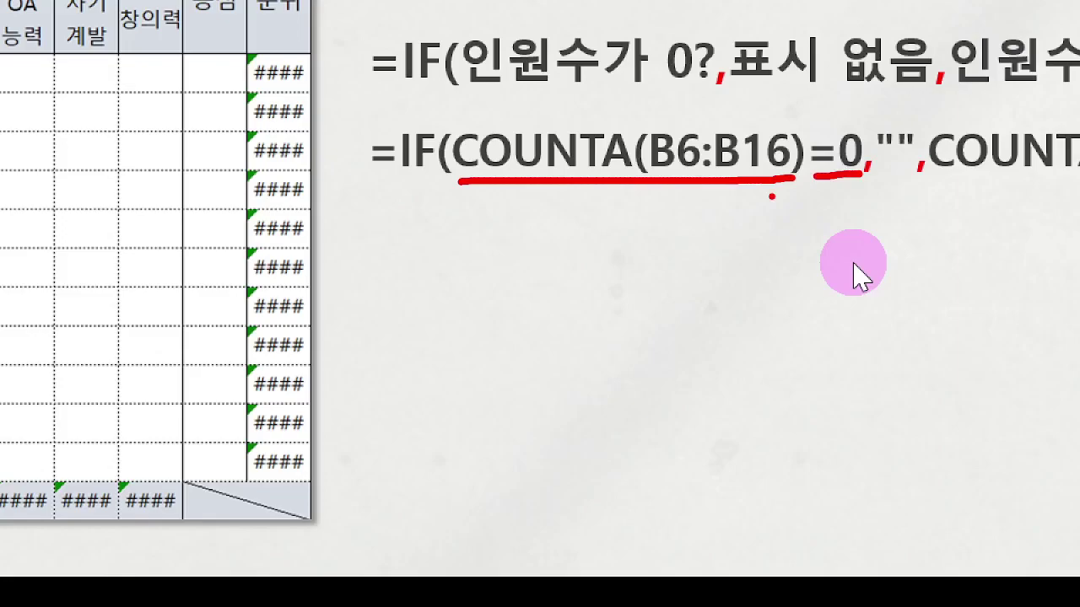
key("e")
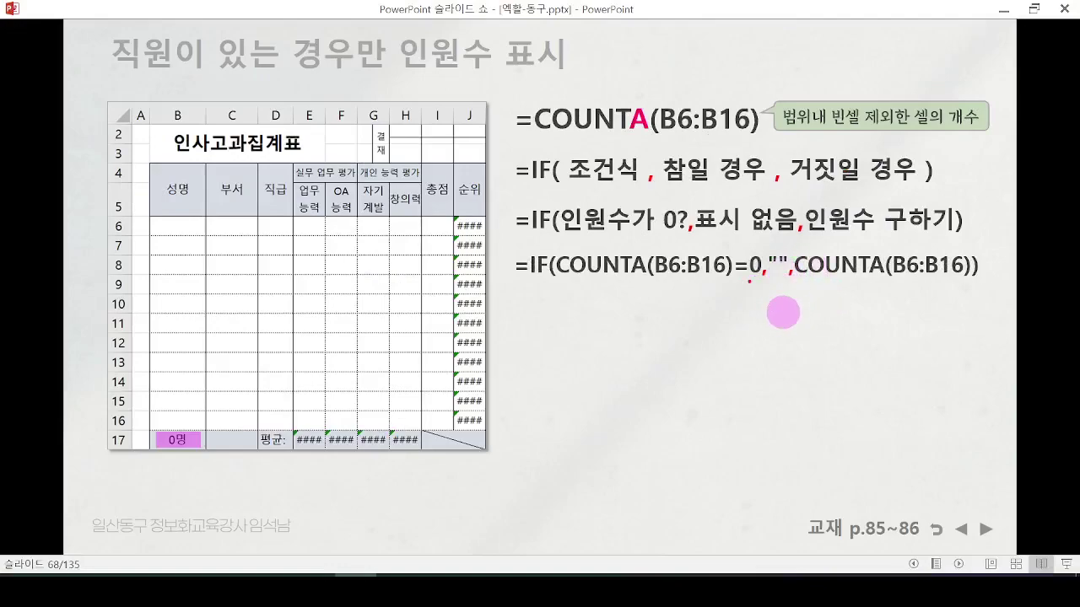
left_click_drag(751, 279, 739, 280)
mouse_move(693, 279)
left_mouse_down()
mouse_move(717, 310)
mouse_move(838, 277)
mouse_move(819, 297)
mouse_move(849, 305)
left_mouse_up()
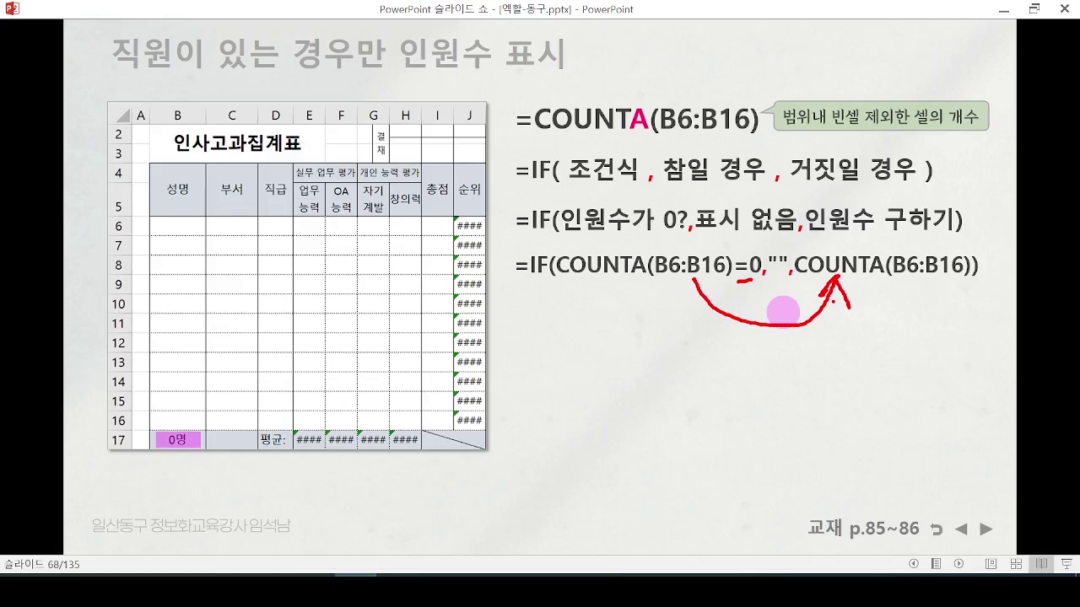
key("e")
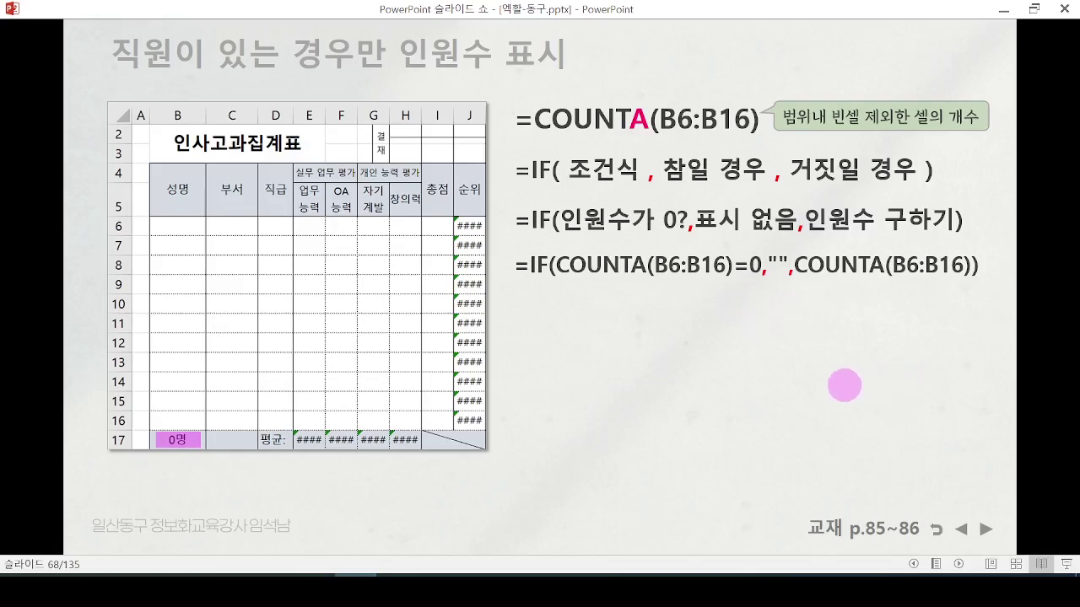
Step: Capture the slide's last two IF formula lines and paste the picture into the Excel sheet, above and beside the 회사부서 table
key("super+shift+s")
left_click_drag(507, 192, 1004, 300)
left_click(1006, 12)
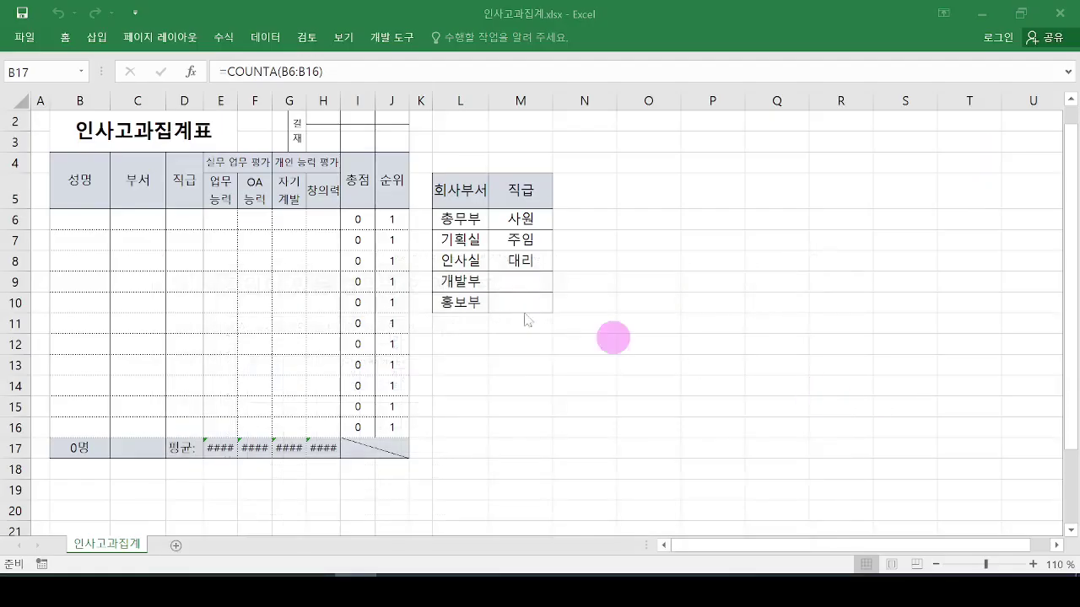
left_click(644, 159)
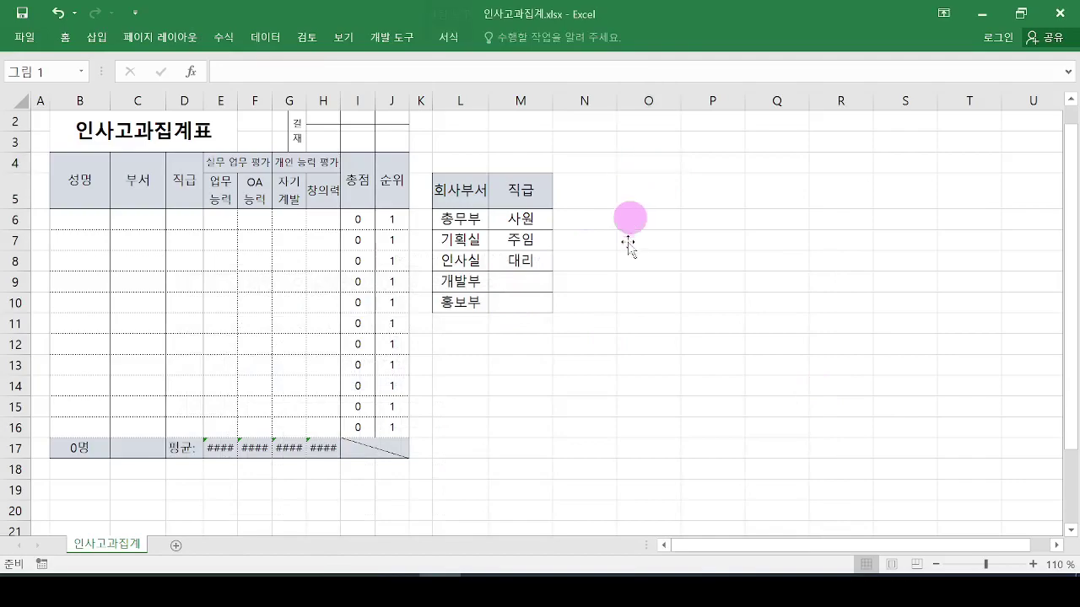
key("ctrl+v")
left_click_drag(629, 154, 582, 141)
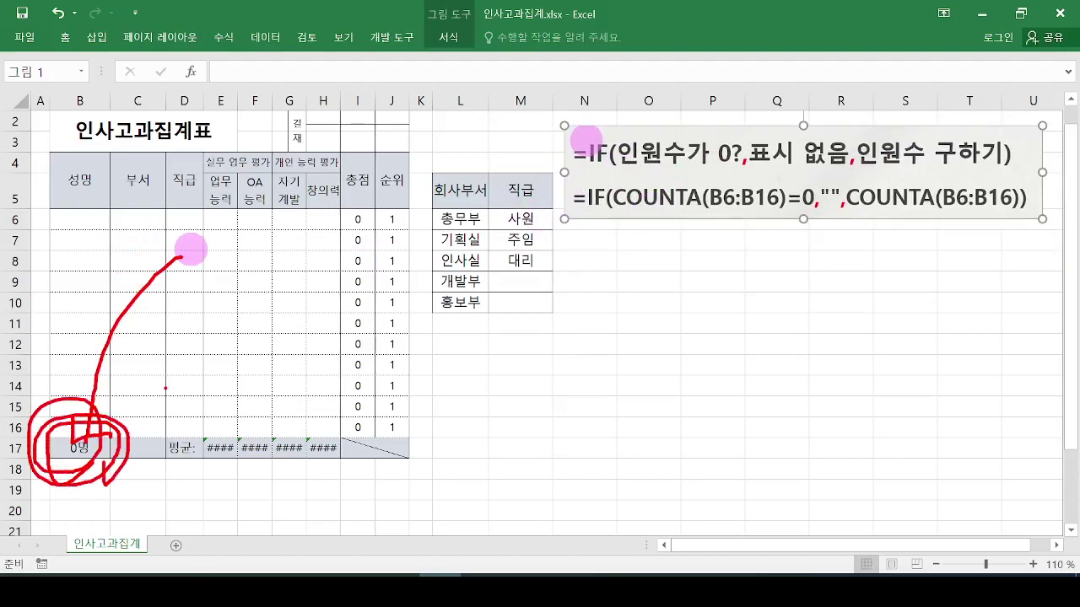
Step: Insert the IF function in front of COUNTA(B6:B16) in cell B17's formula
left_click(84, 449)
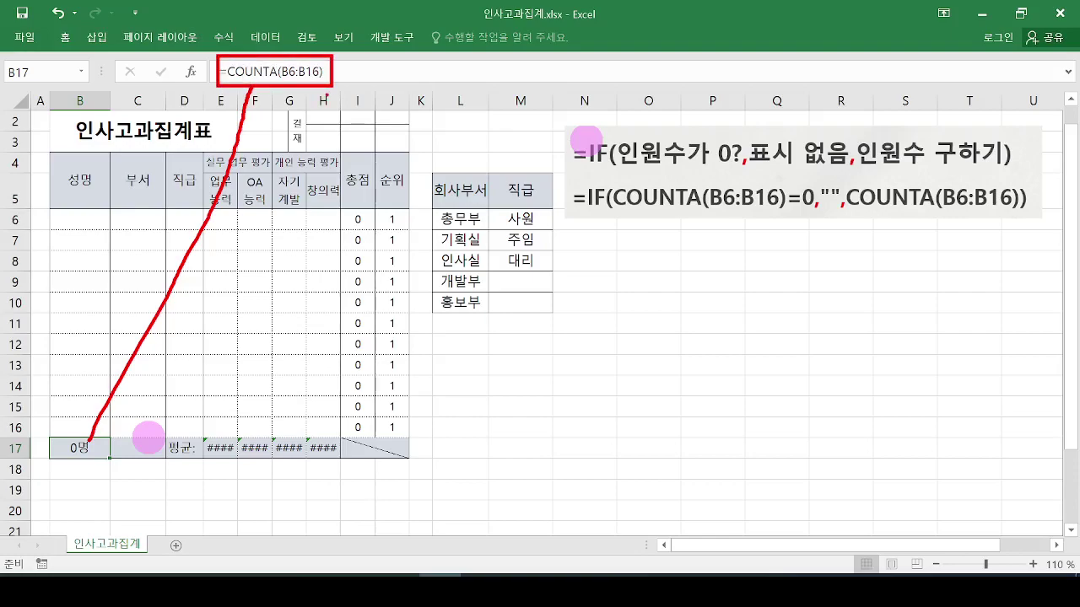
left_click(332, 69)
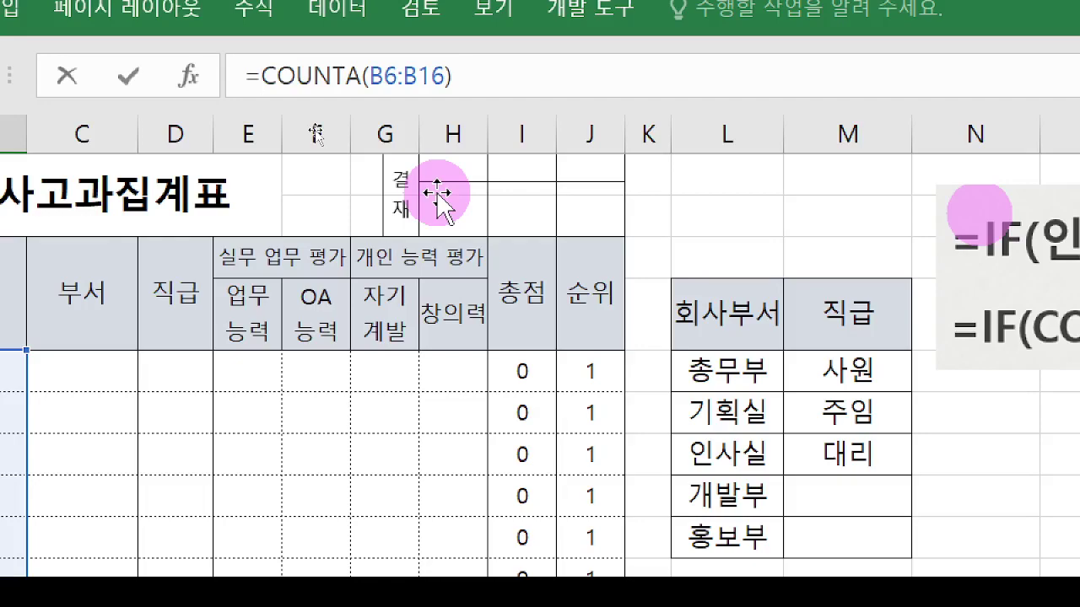
type("if")
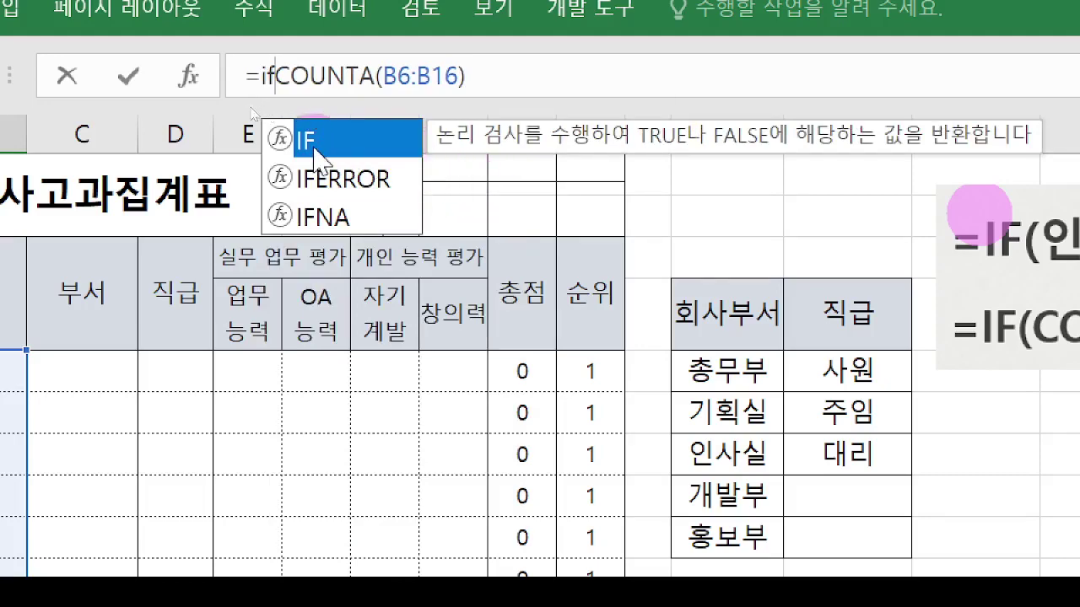
double_click(287, 138)
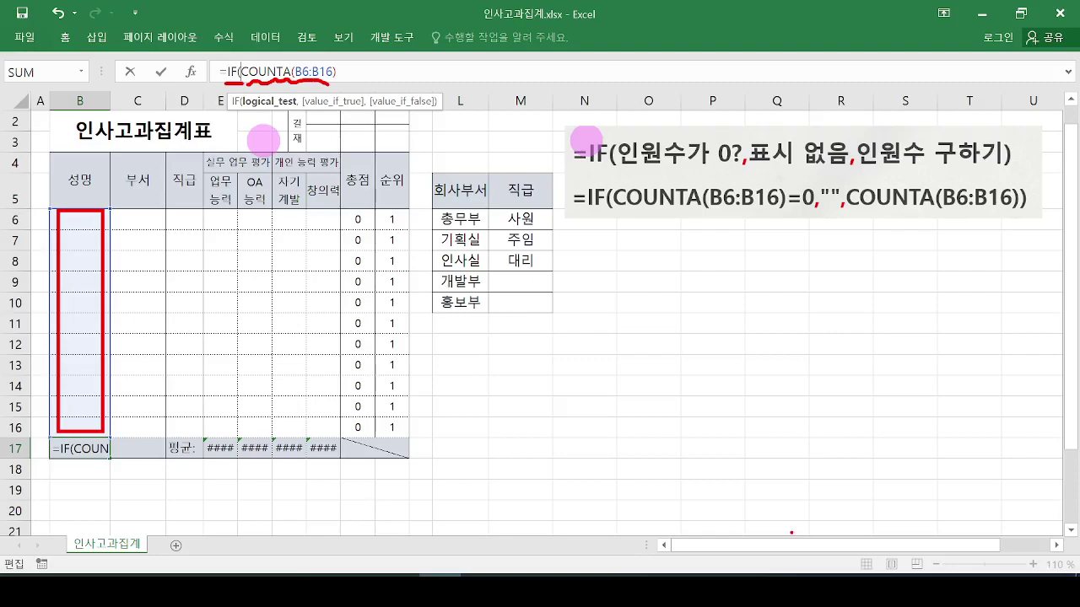
Step: Temporarily circle =0 in the pasted formula picture and append =0 after COUNTA(B6:B16) in B17's formula
mouse_move(806, 222)
left_mouse_down()
mouse_move(785, 186)
mouse_move(816, 217)
mouse_move(796, 226)
left_mouse_up()
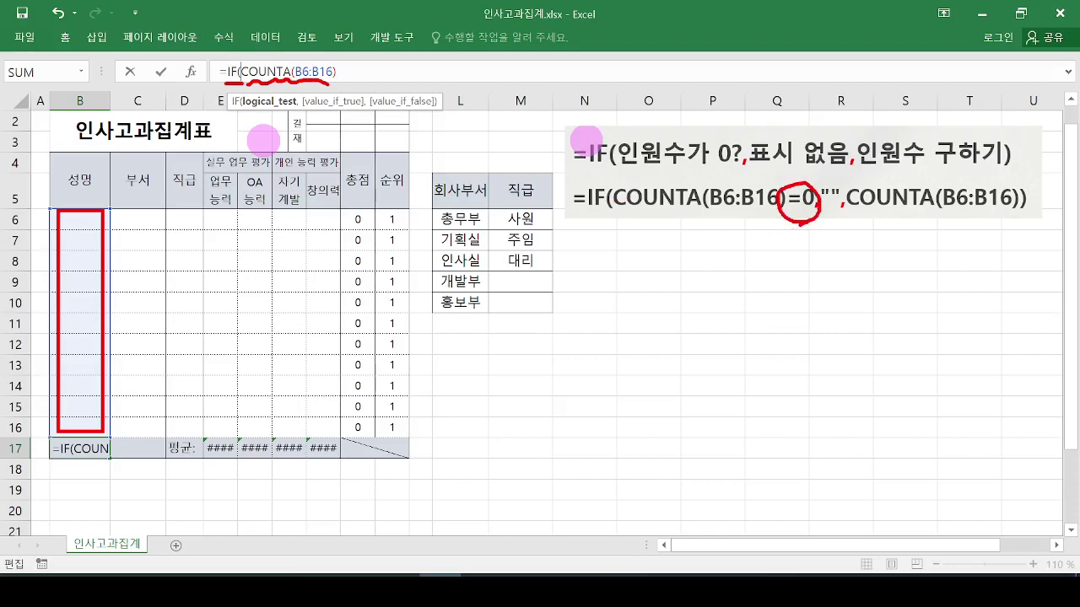
left_click_drag(347, 73, 390, 45)
key("Escape")
type("=")
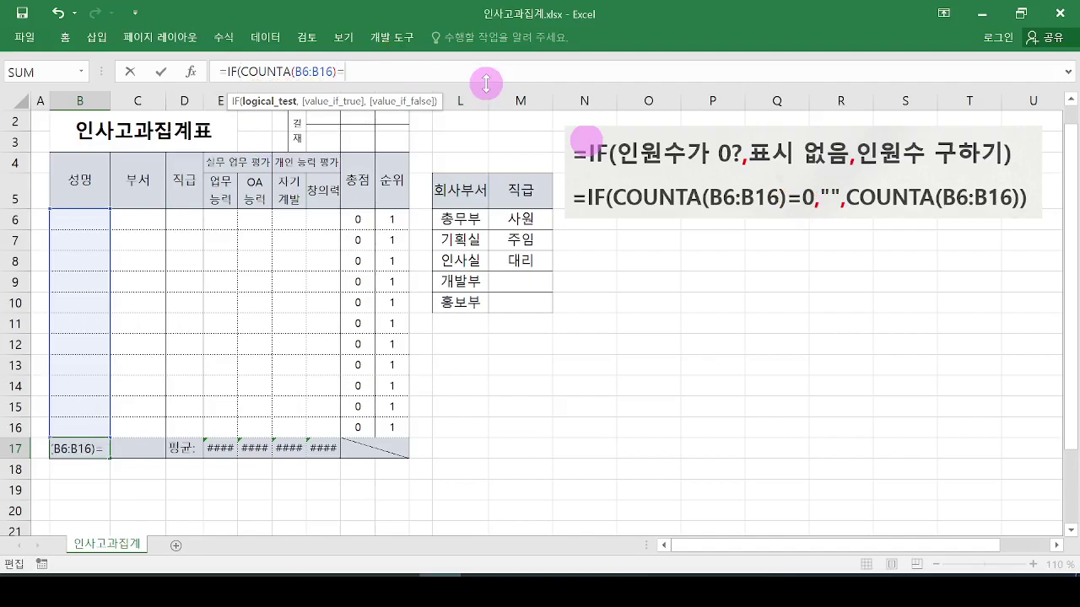
type("0")
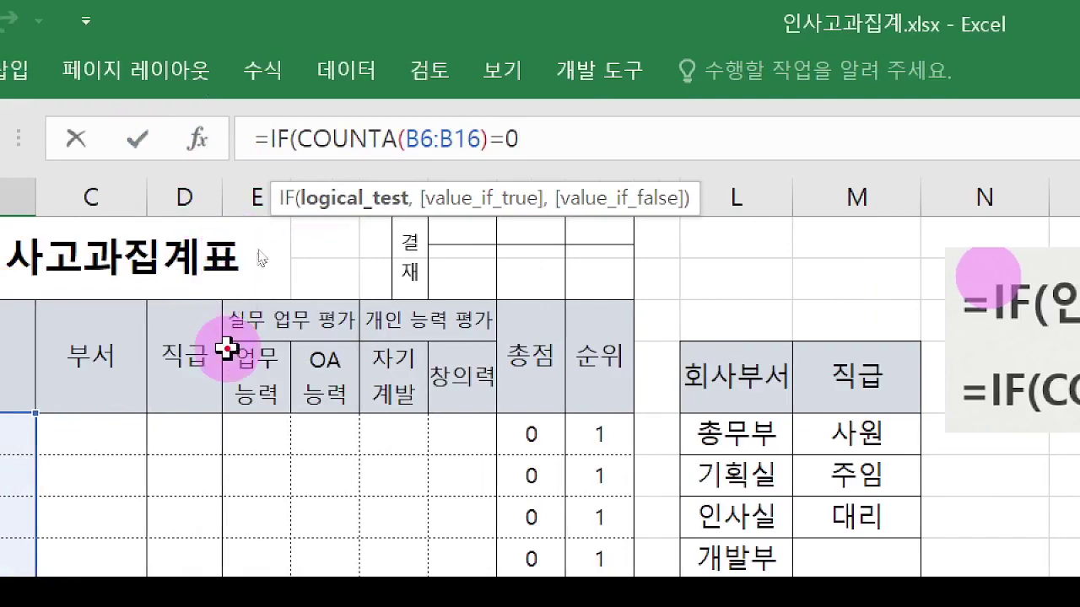
Step: Temporarily underline the finished condition and add empty text "" as the IF function's true value, with separating commas
left_click_drag(308, 153, 536, 159)
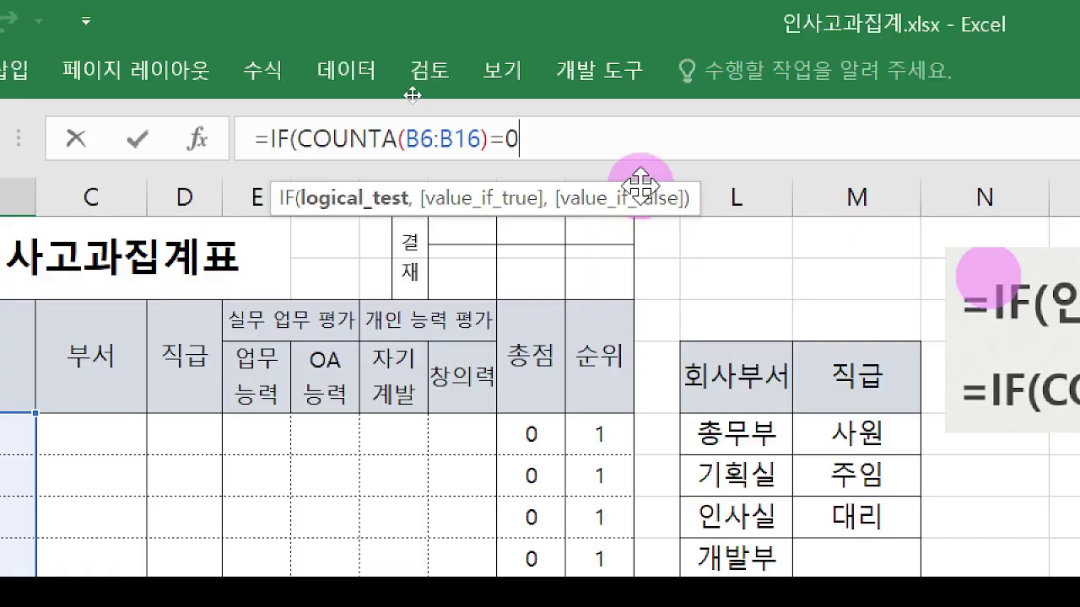
type(",")
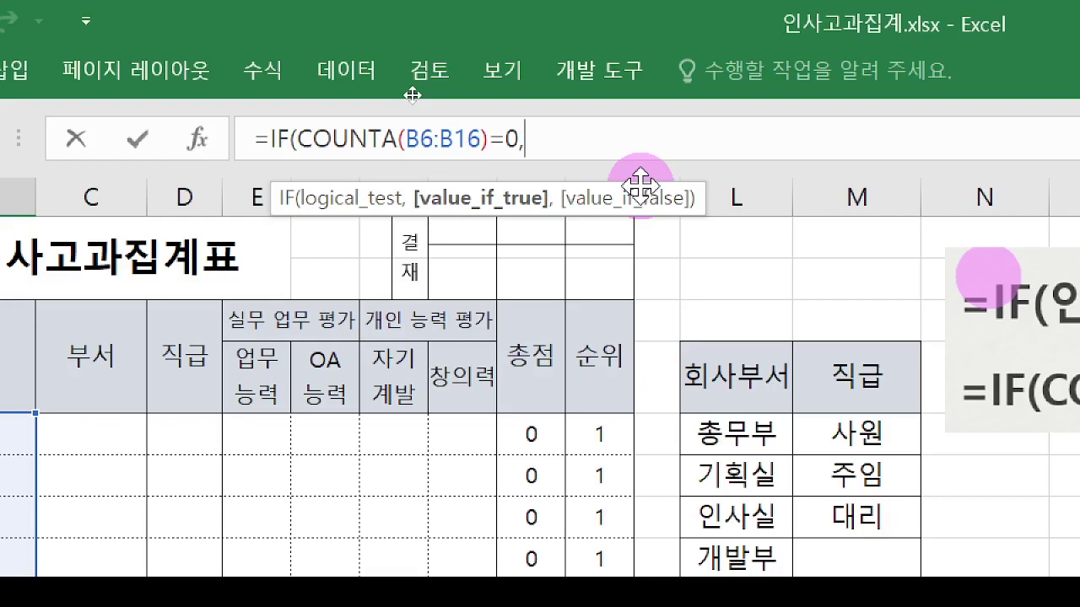
type("\"\"")
type(",")
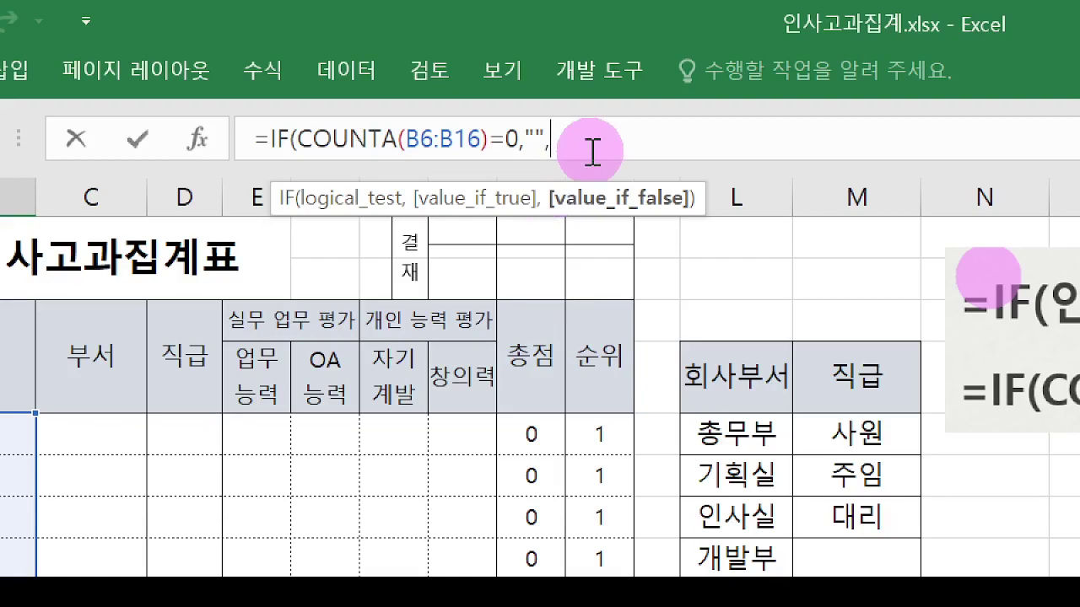
Step: Add COUNTA(B6:B16) as the IF function's false value in B17's formula
type("c")
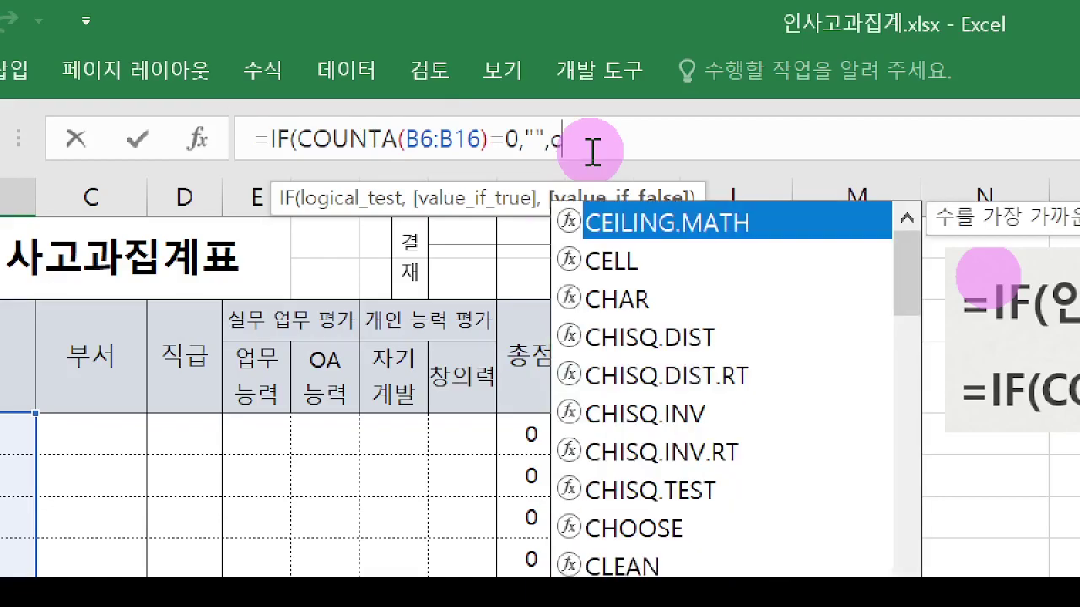
type("ou")
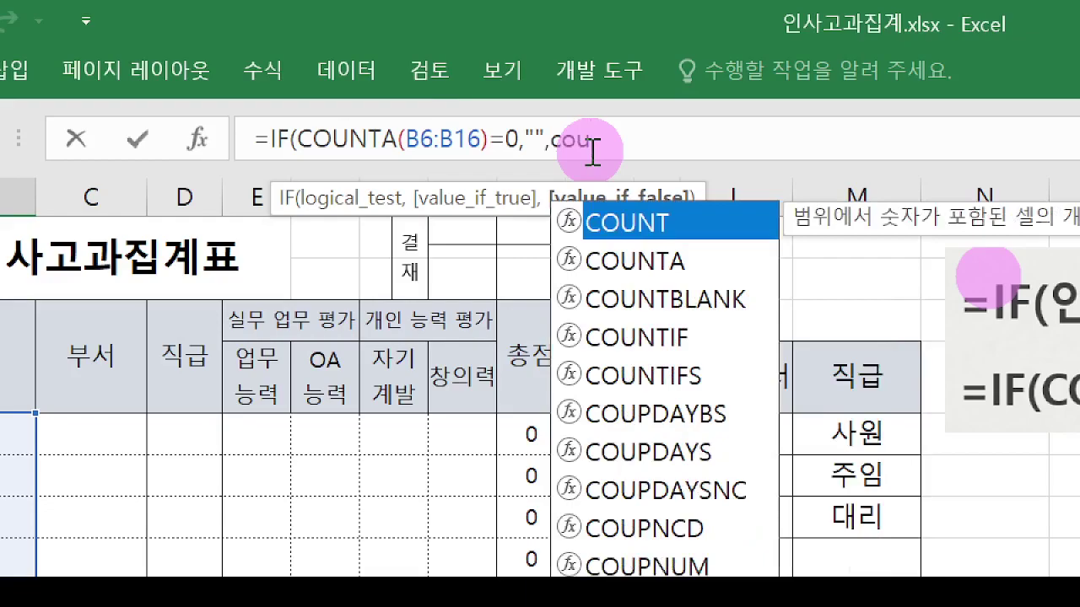
double_click(624, 263)
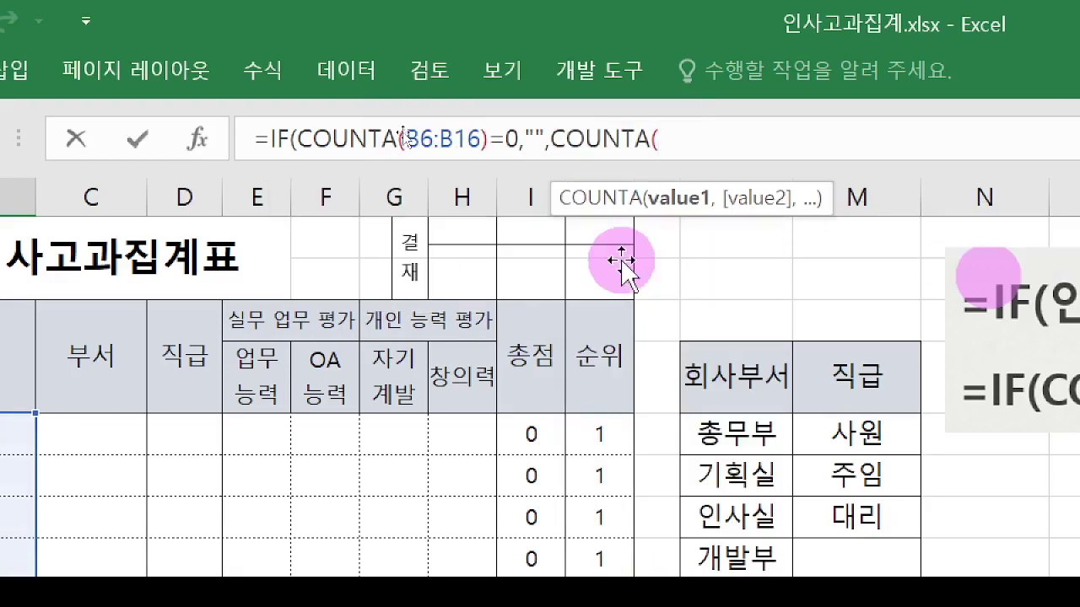
left_click(647, 142)
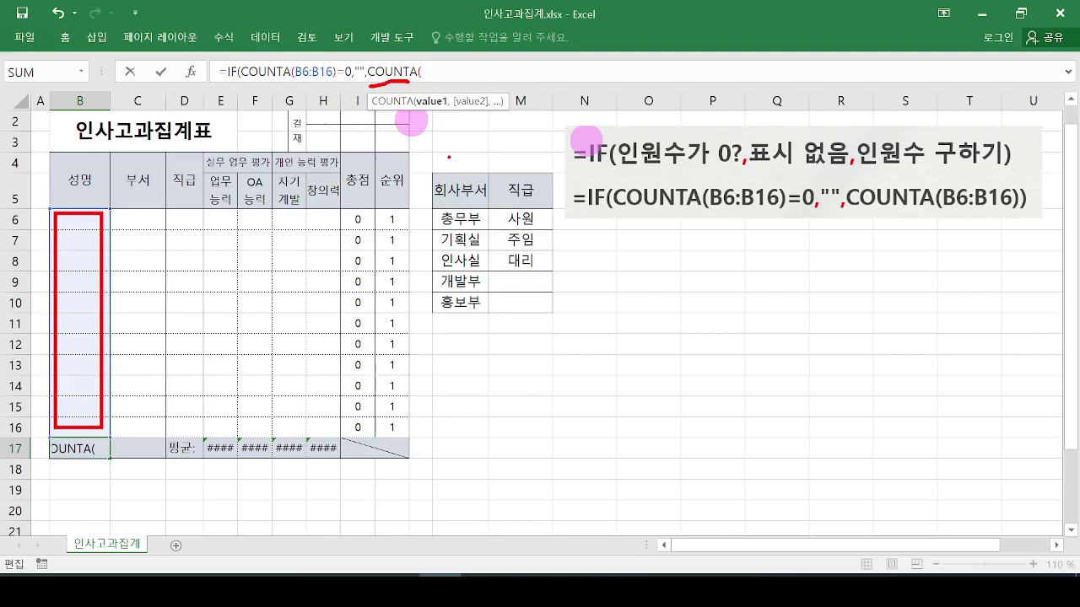
left_click_drag(90, 224, 88, 426)
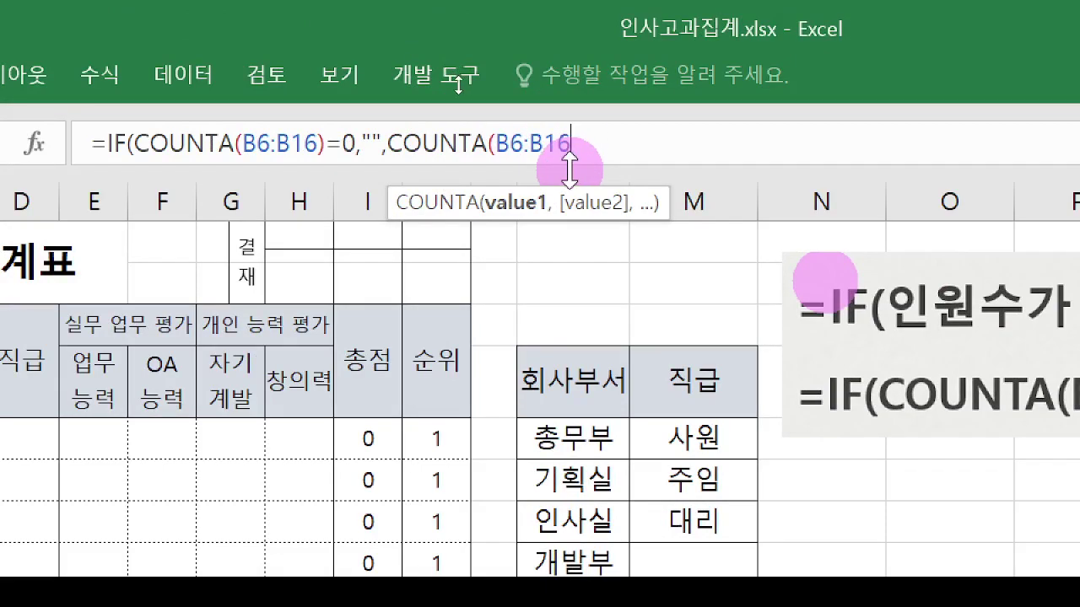
type(")")
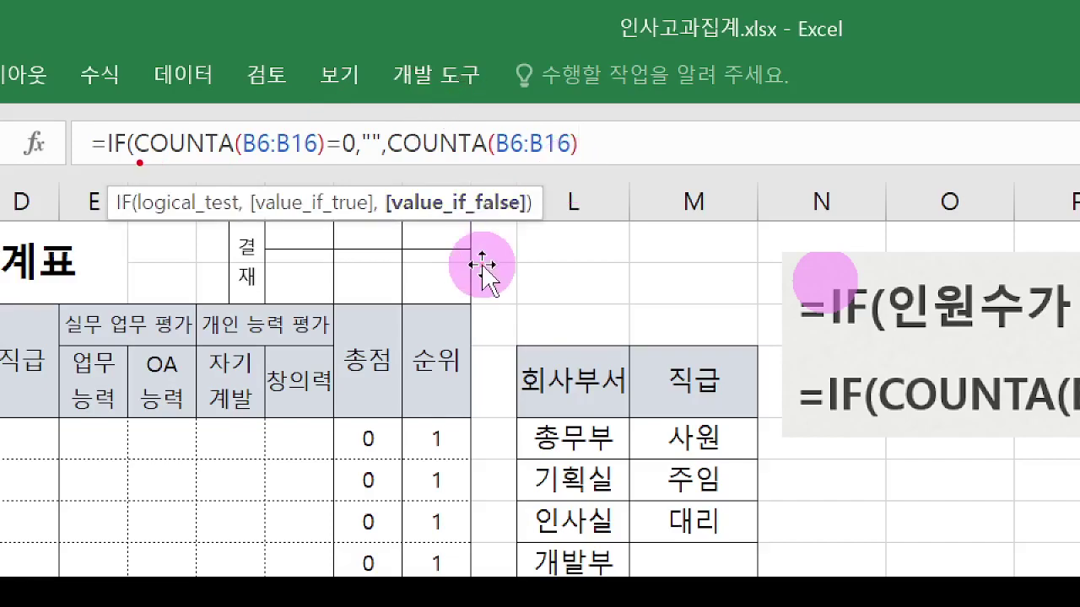
Step: Temporarily underline the three IF arguments in B17's formula and draw arrows from the condition to "" and the second COUNTA
mouse_move(135, 161)
left_mouse_down()
mouse_move(275, 151)
mouse_move(342, 165)
mouse_move(374, 154)
left_mouse_up()
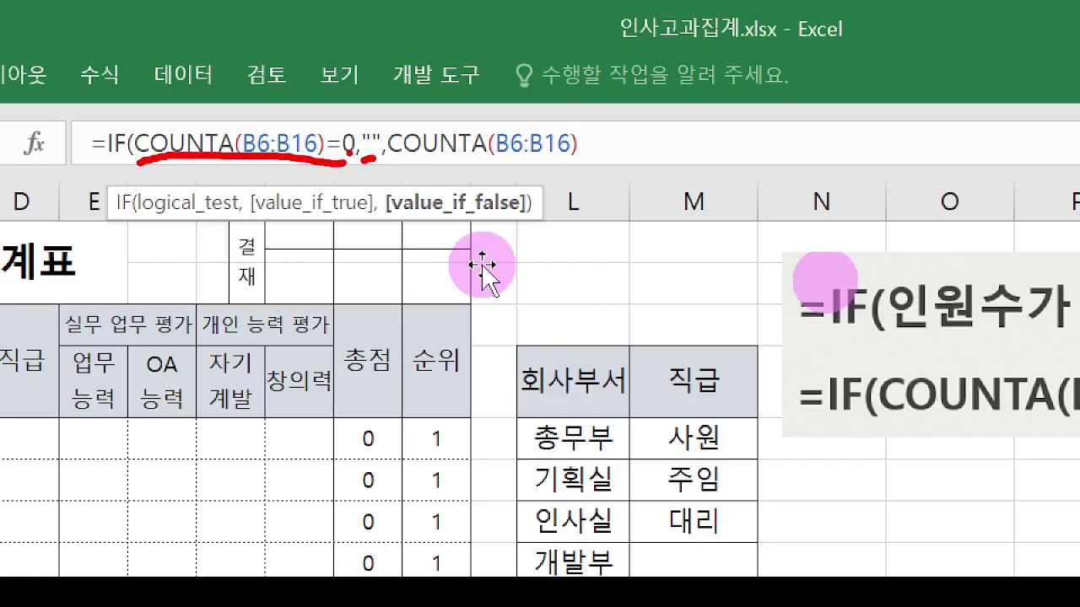
left_click_drag(388, 165, 576, 152)
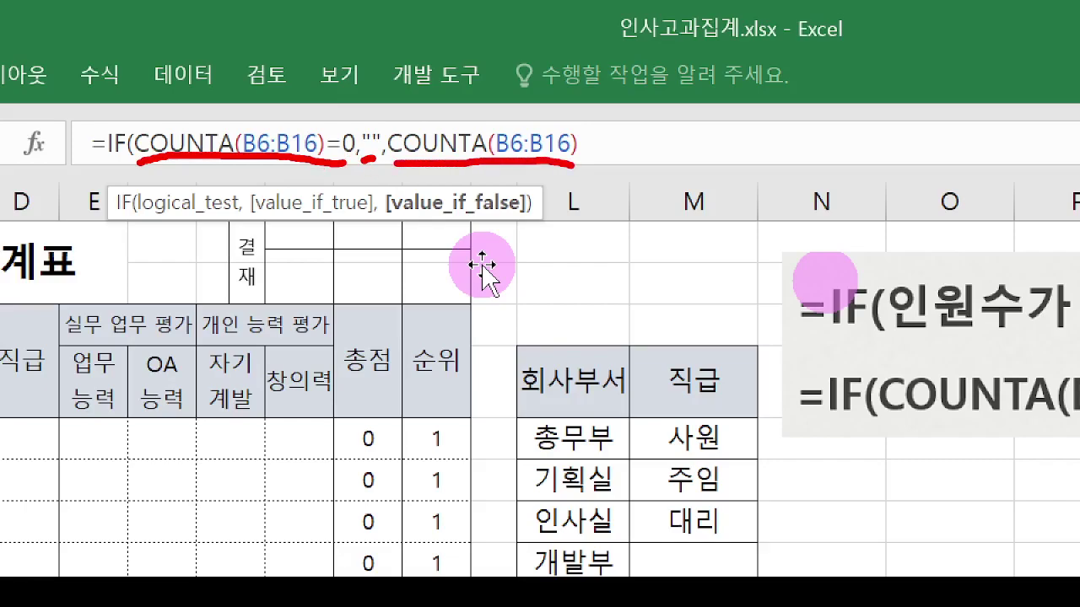
mouse_move(329, 124)
left_mouse_down()
mouse_move(331, 108)
mouse_move(365, 125)
mouse_move(386, 110)
left_mouse_up()
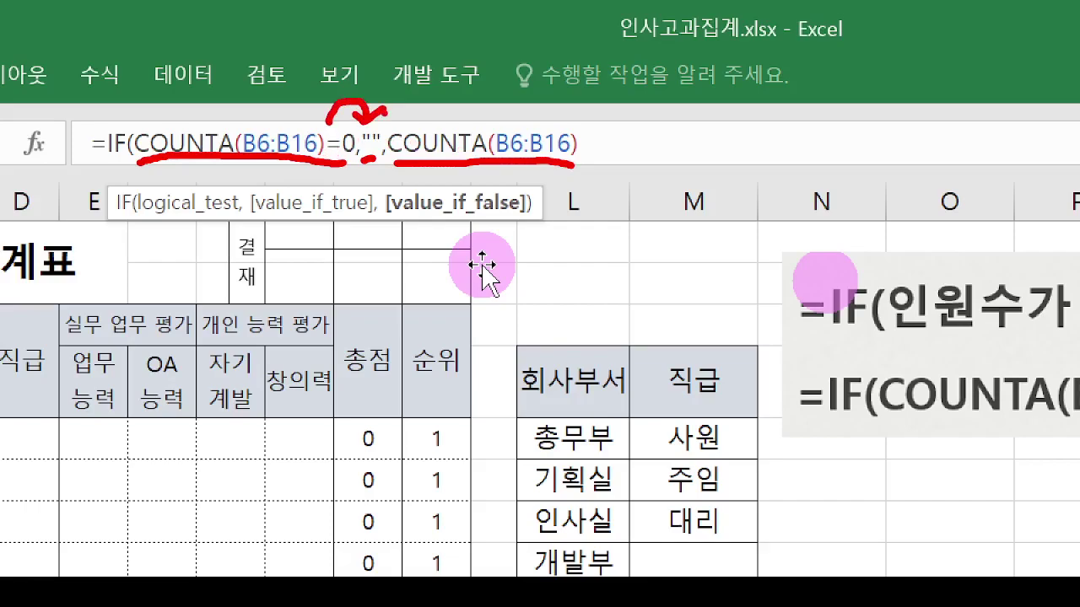
mouse_move(328, 166)
left_mouse_down()
mouse_move(314, 181)
mouse_move(458, 218)
mouse_move(468, 174)
mouse_move(477, 196)
left_mouse_up()
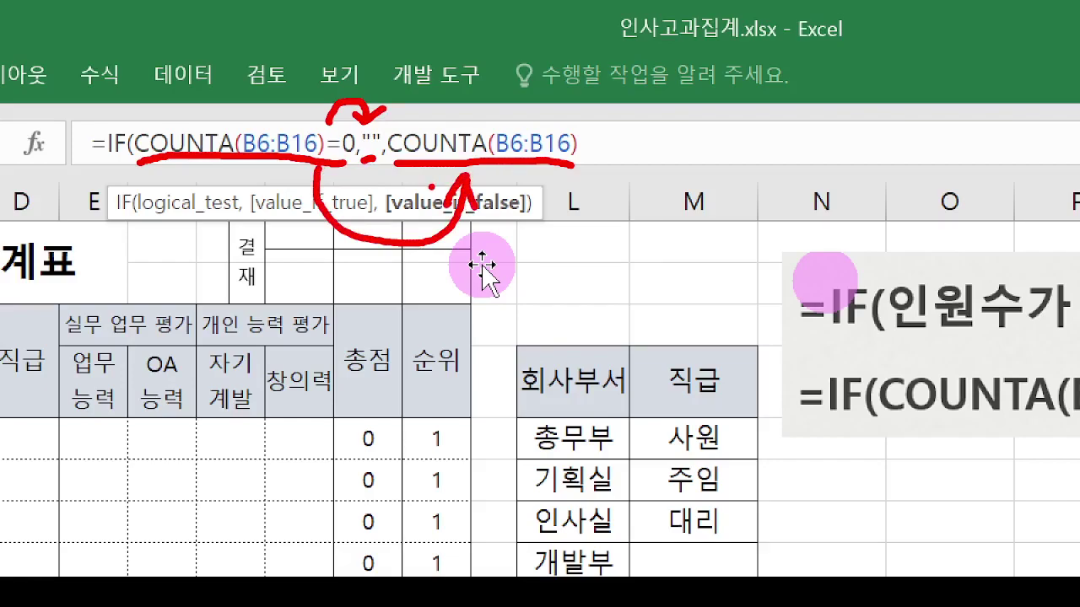
key("Escape")
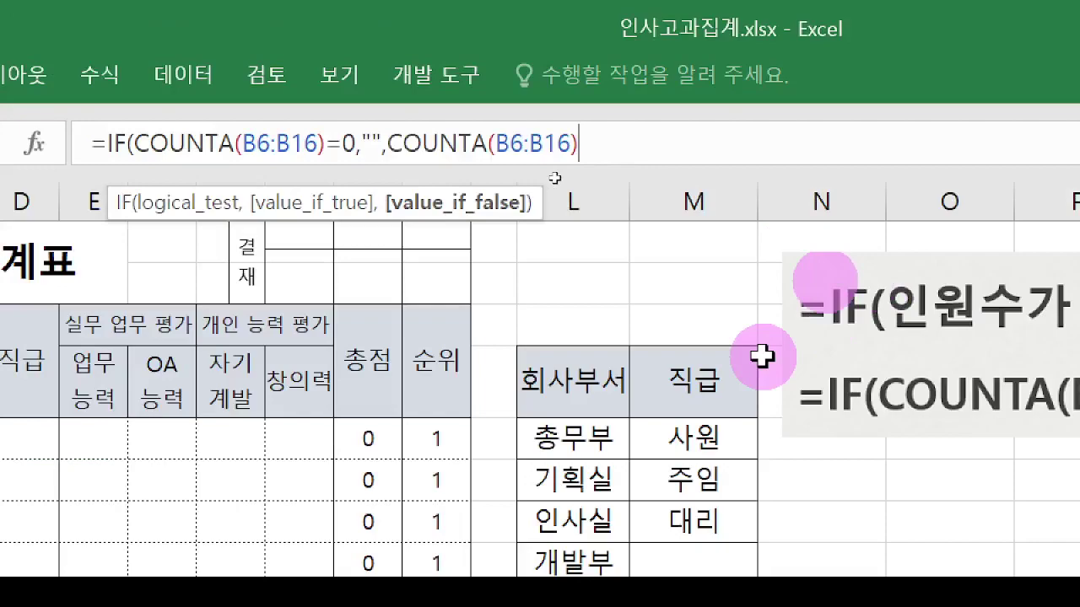
Step: Close the IF function in B17 and enter =IF(COUNTA(B6:B16)=0,"",COUNTA(B6:B16))
type(")")
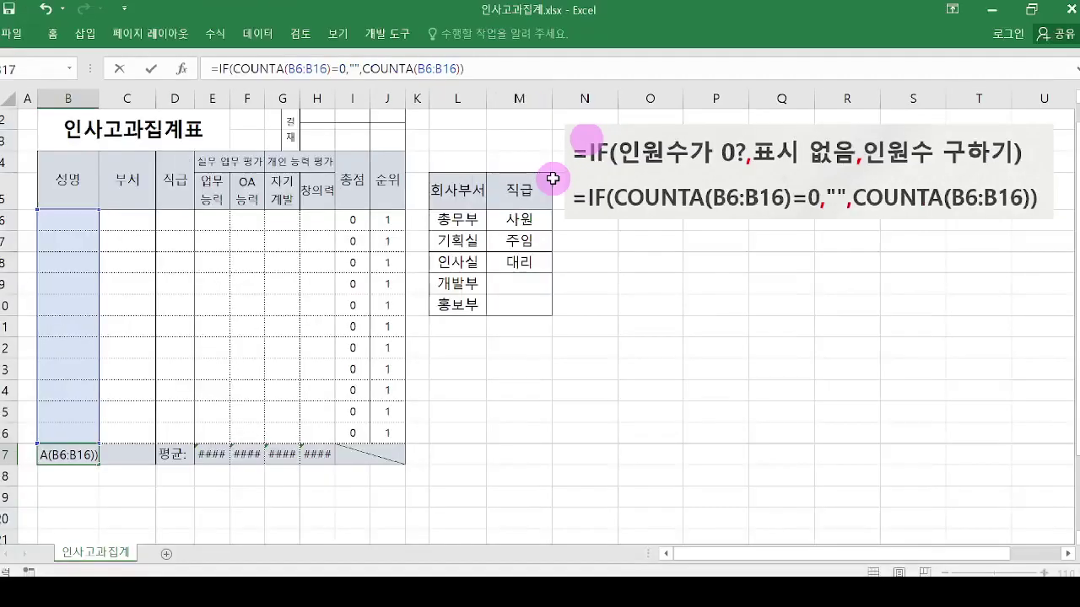
key("Return")
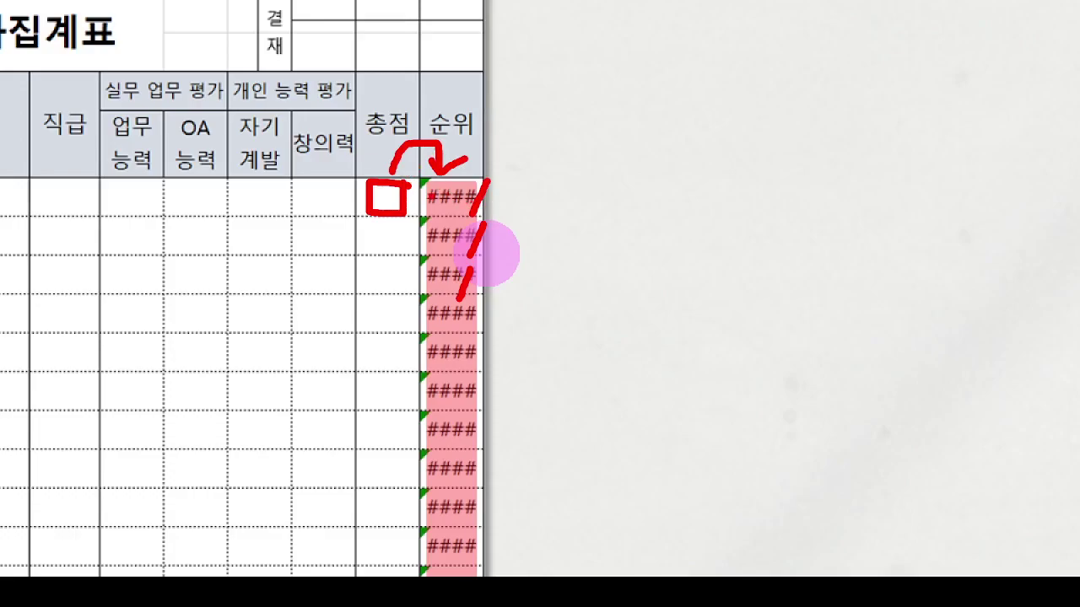
Step: On the PowerPoint slide 오류없게 순위 표시, temporarily circle and underline the first error in the 순위 column
mouse_move(472, 221)
left_mouse_down()
mouse_move(425, 211)
mouse_move(501, 218)
left_mouse_up()
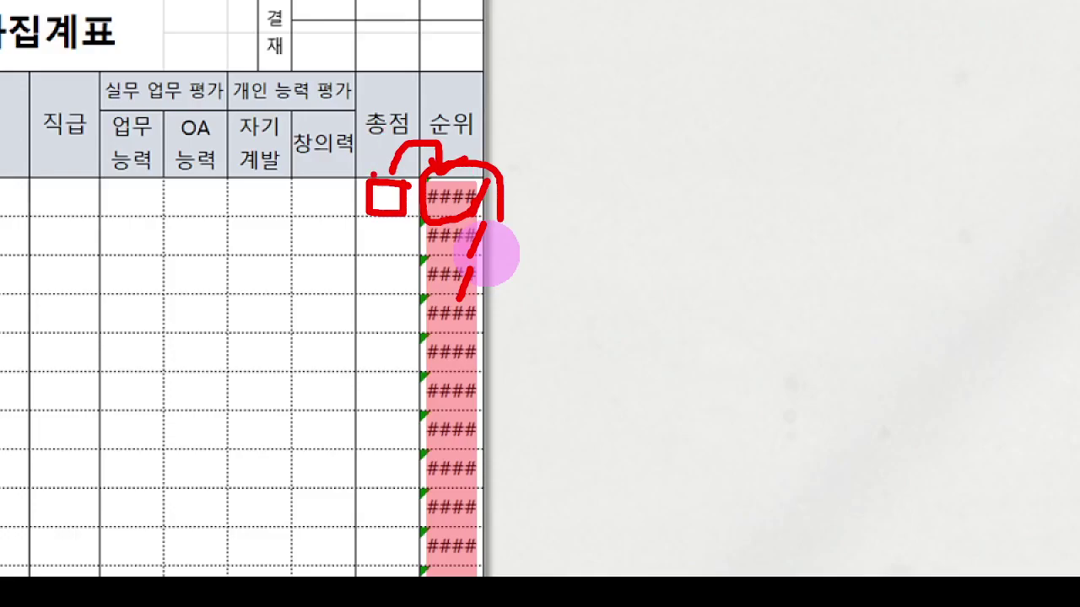
key("Escape")
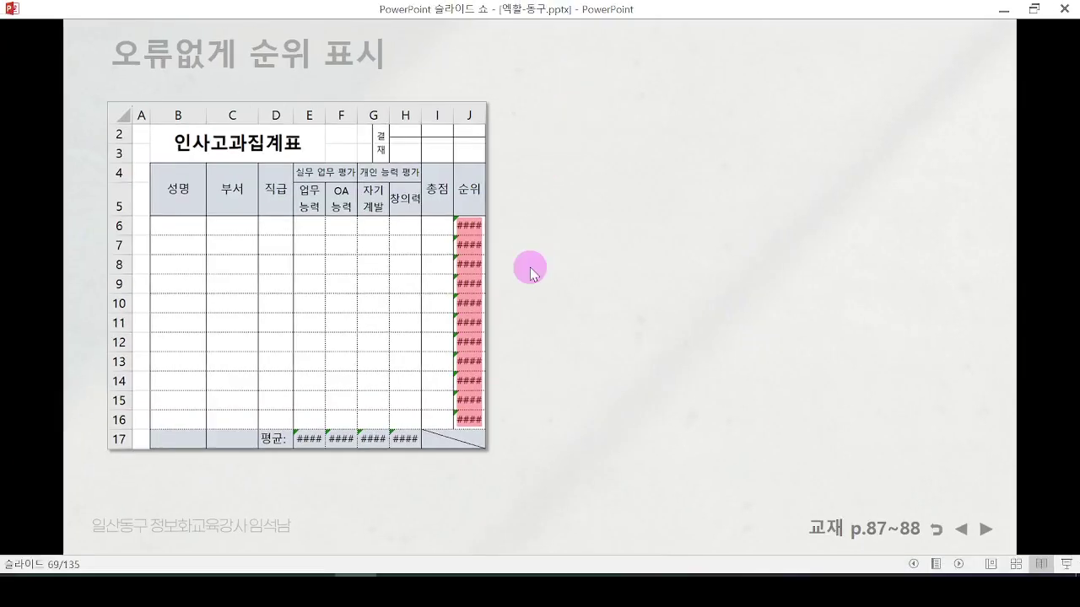
mouse_move(469, 241)
left_mouse_down()
mouse_move(491, 238)
mouse_move(448, 241)
left_mouse_up()
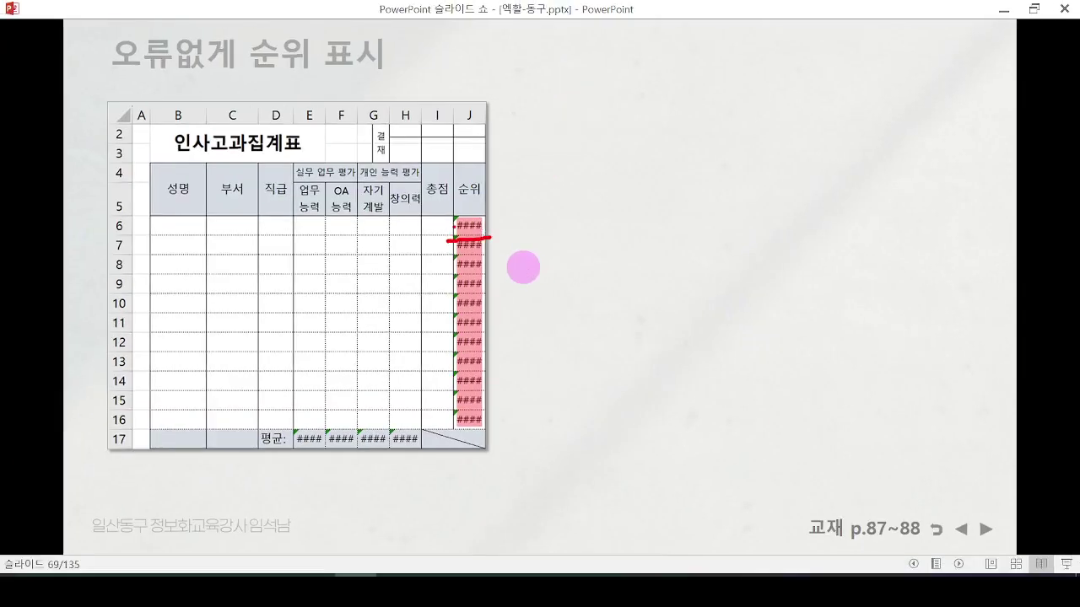
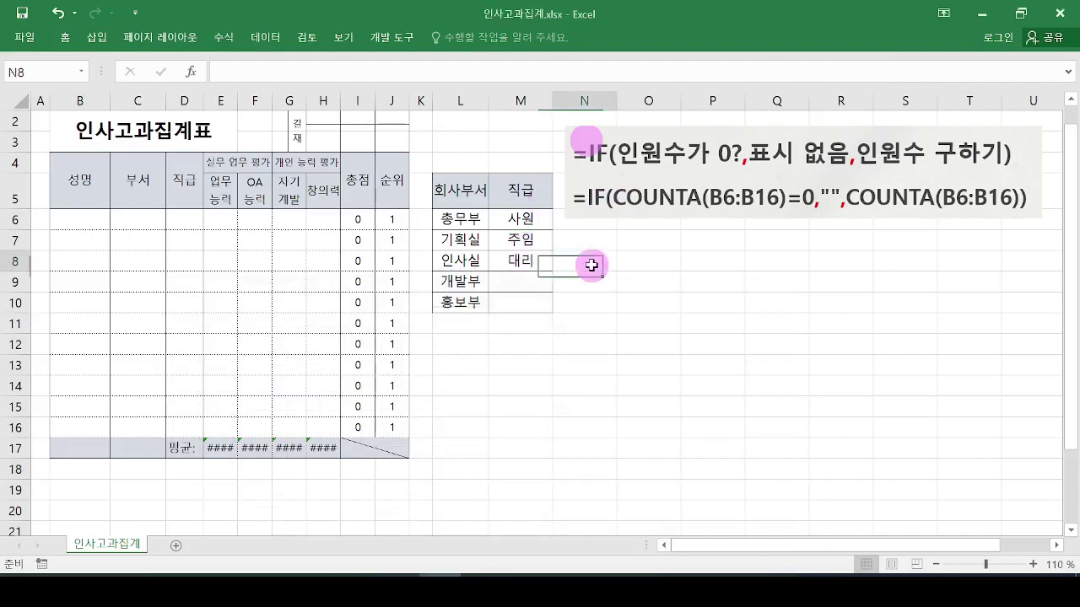
Step: Move the COUNTA formula picture aside, then paste the IFERROR formula picture beside the department table and shrink it
left_click(591, 196)
left_click_drag(627, 196, 999, 372)
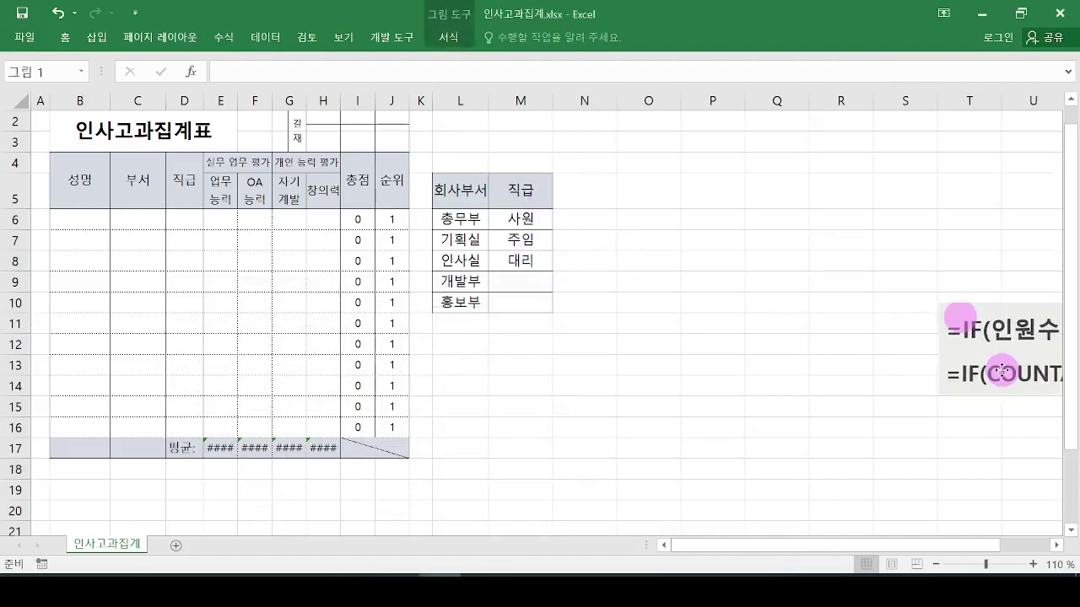
left_click(603, 165)
key("ctrl+v")
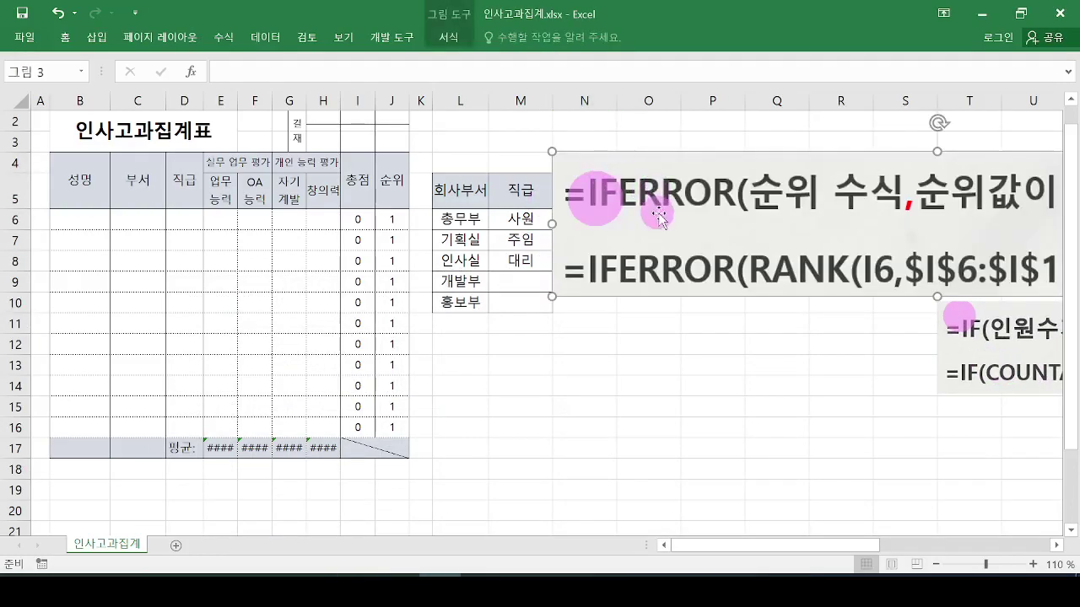
left_click_drag(553, 152, 607, 158)
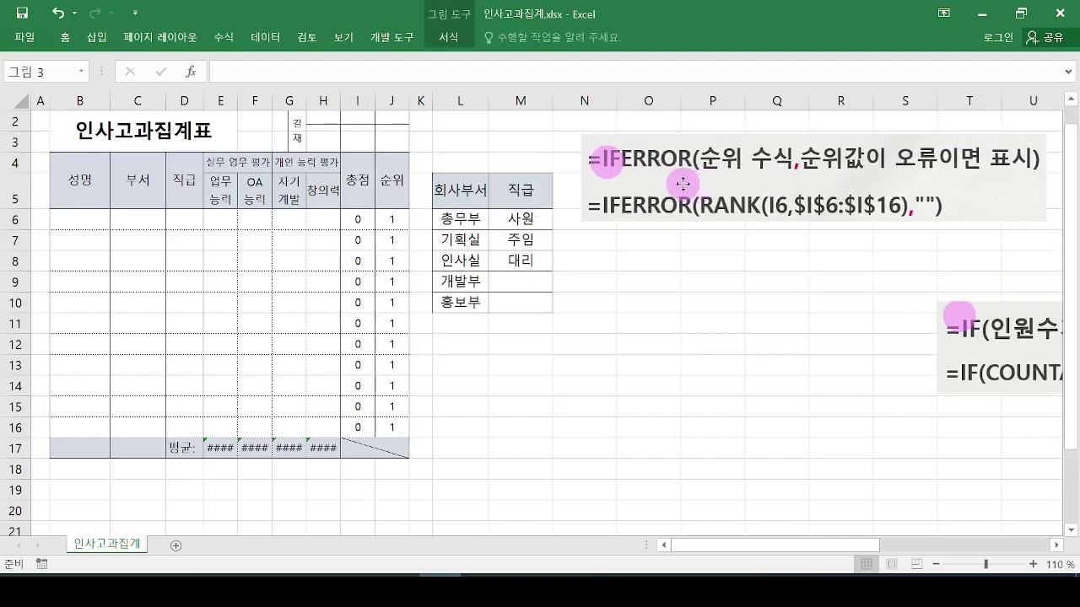
mouse_move(398, 213)
left_mouse_down()
mouse_move(377, 235)
mouse_move(413, 212)
mouse_move(395, 188)
mouse_move(456, 165)
left_mouse_up()
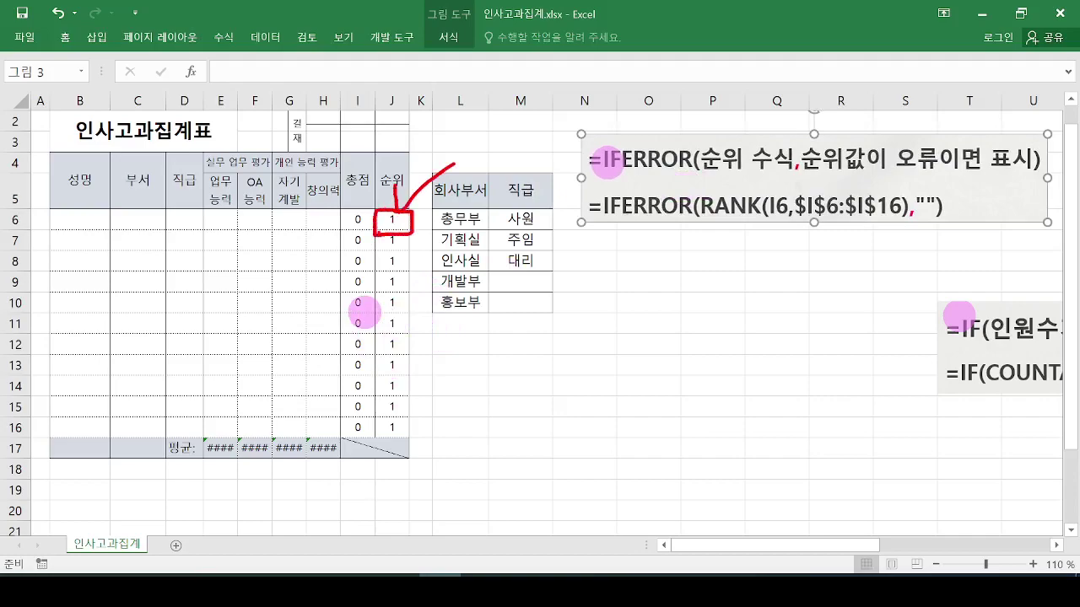
Step: Wrap I6's SUM(E6:H6) formula in an IF function with the condition B6<>"" and a separating comma
left_click(354, 217)
left_click(226, 73)
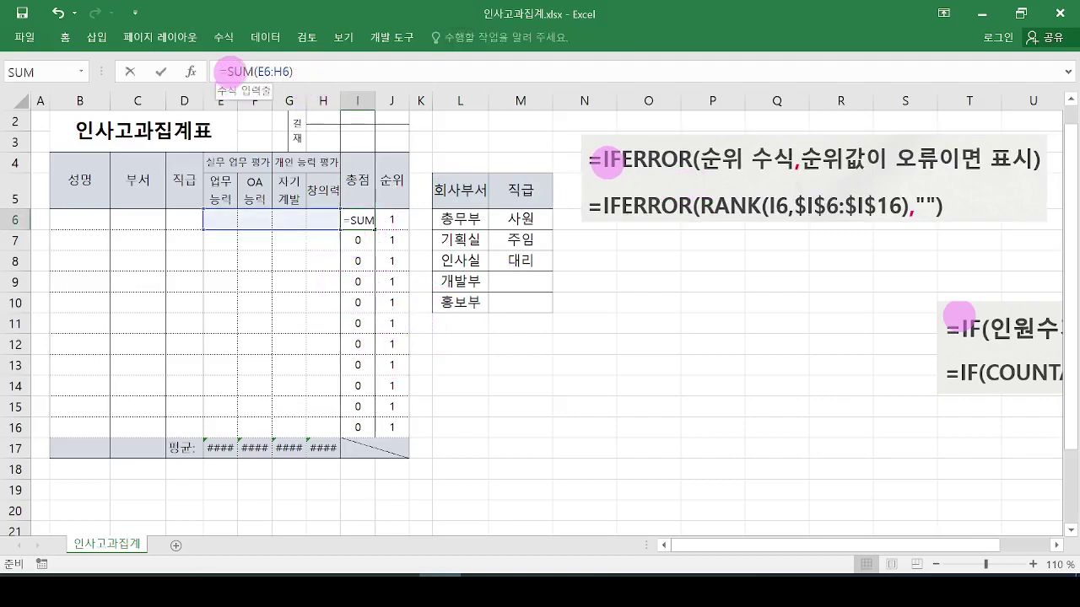
type("IF(")
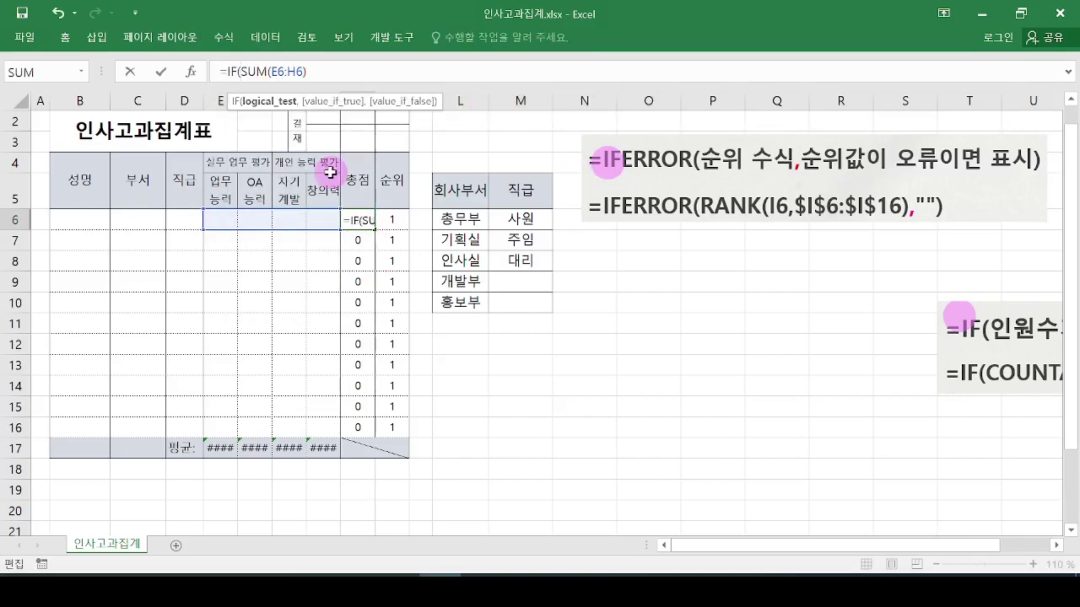
left_click(89, 219)
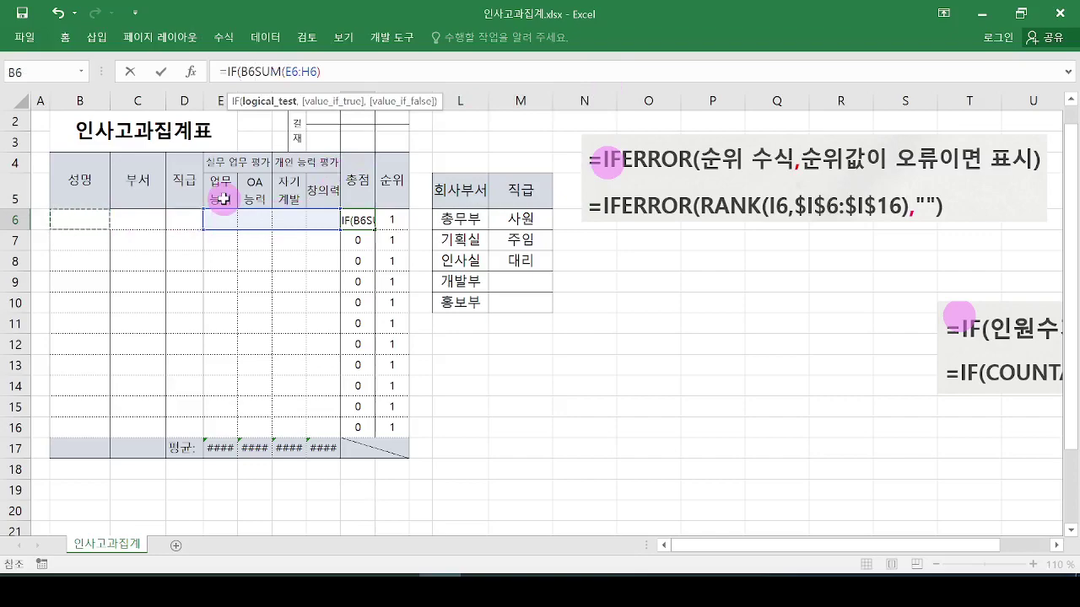
type("<>\"\"")
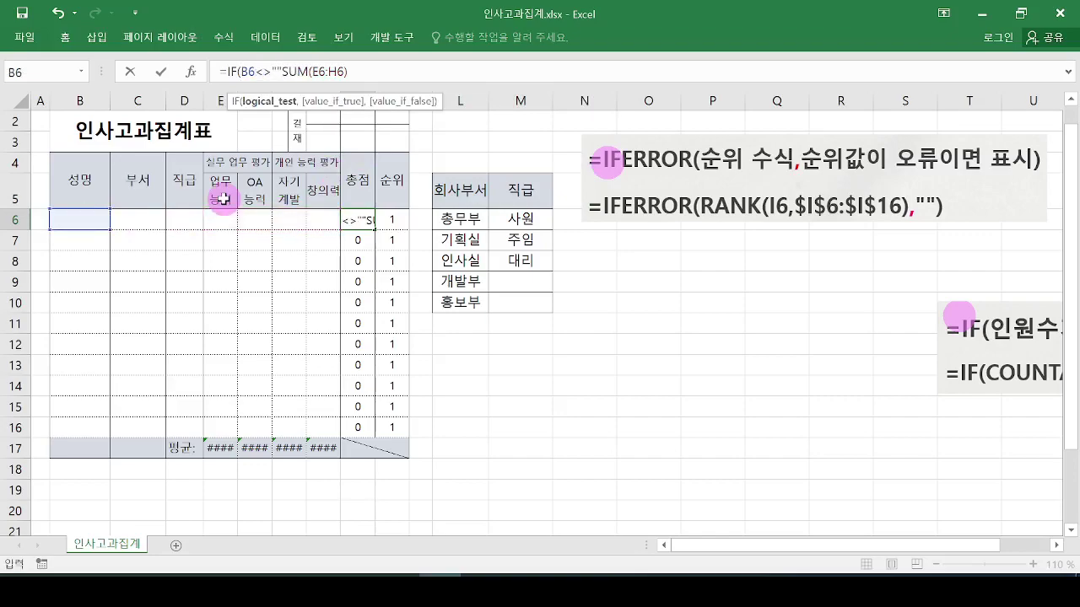
type(",")
key("Right")
key("Right")
key("Right")
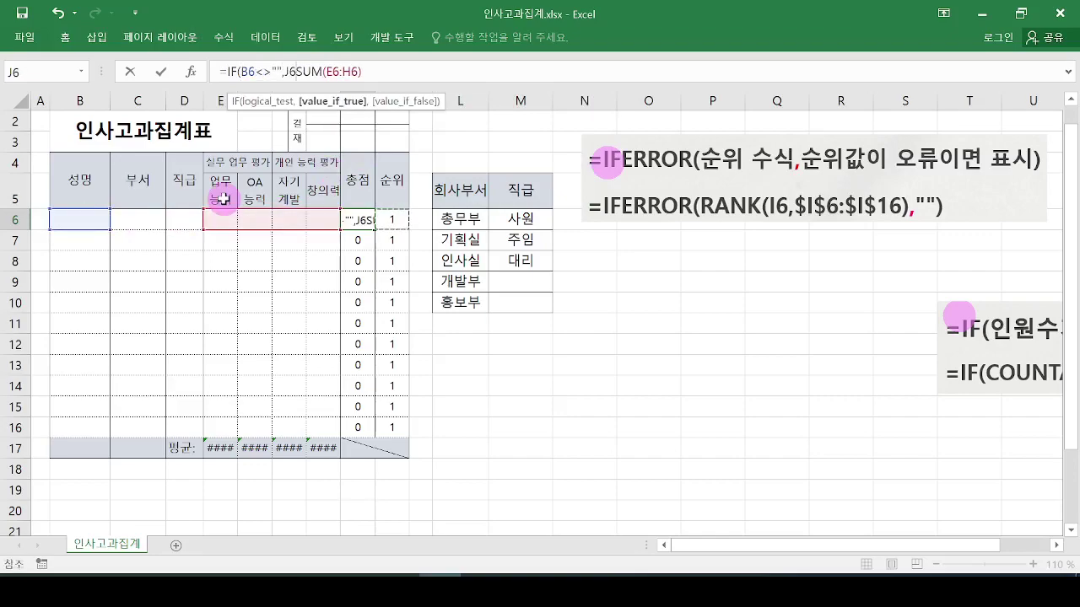
key("BackSpace")
key("BackSpace")
key("BackSpace")
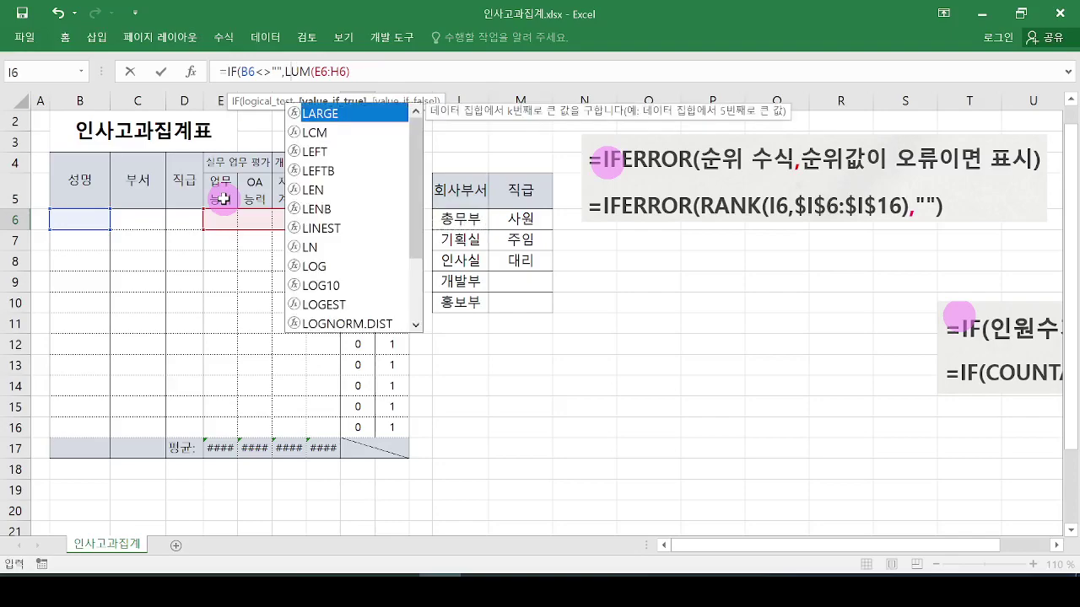
key("BackSpace")
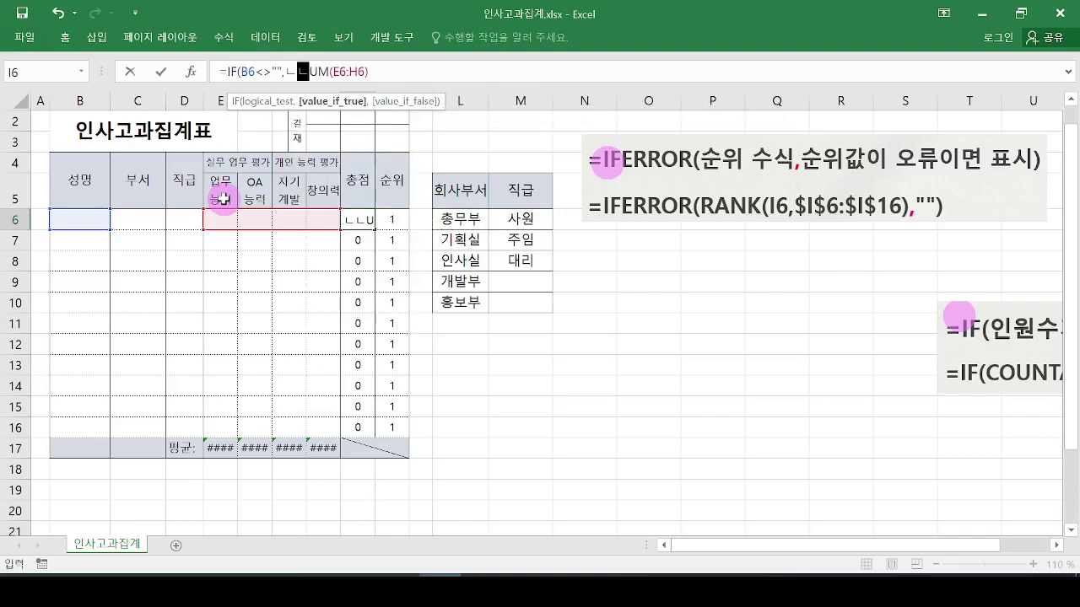
type("s")
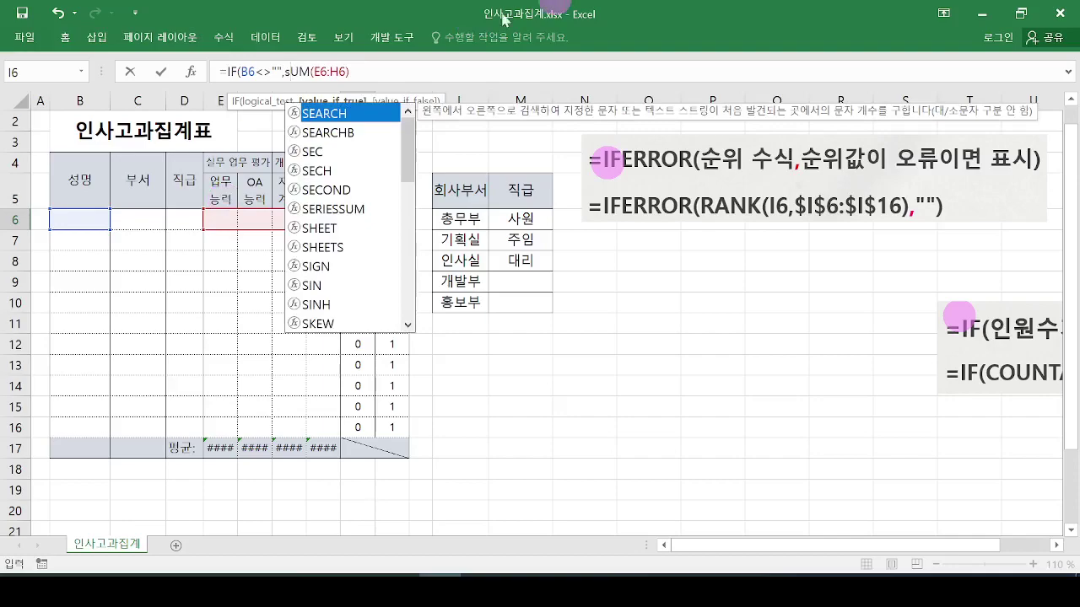
Step: Complete I6's IF formula with empty text "" as the false value and fill it down to I16
left_click(386, 71)
type(",\"\"")
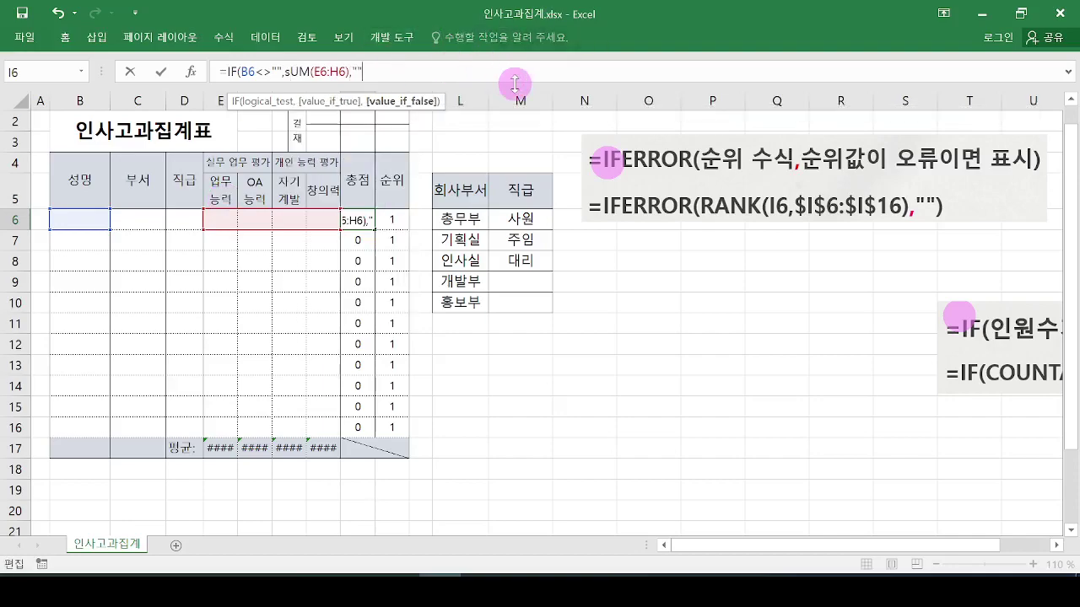
type(")")
key("Return")
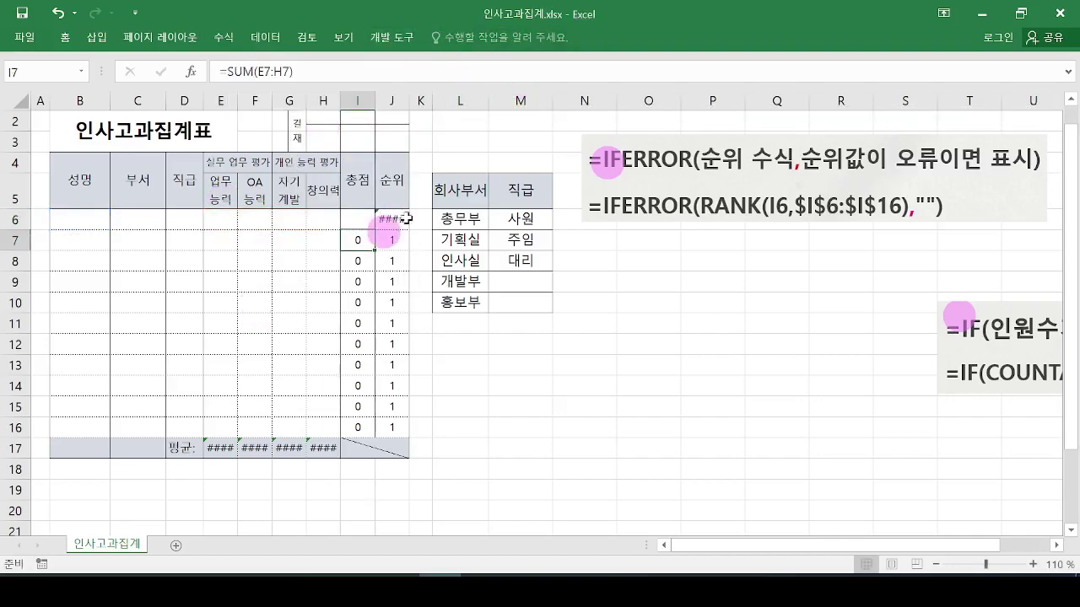
left_click(357, 219)
left_click_drag(375, 230, 368, 433)
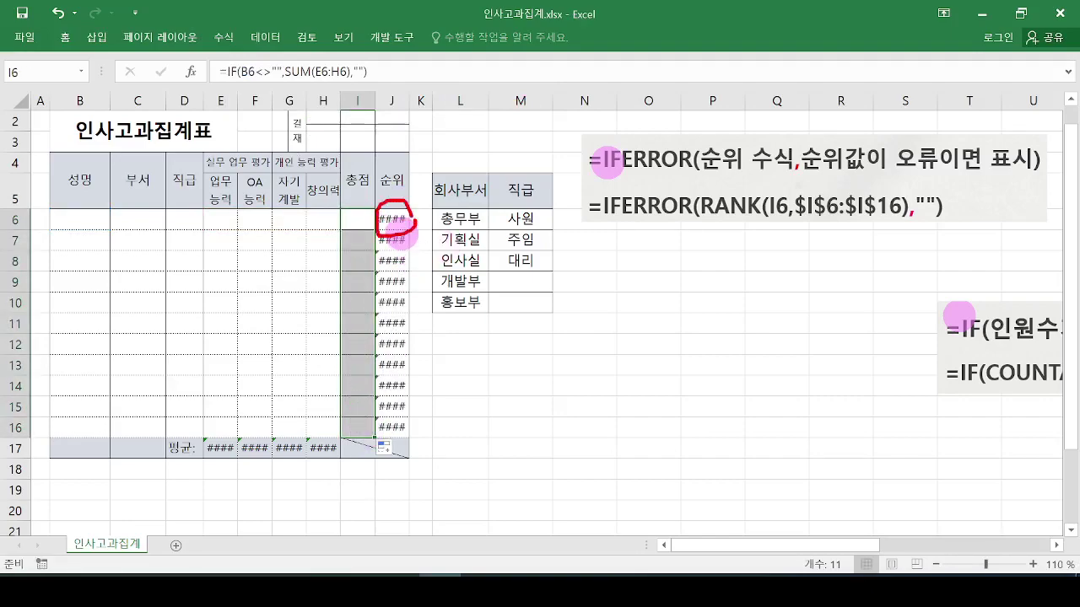
Step: Temporarily circle the error in the first 순위 cell J6 and draw an arrow pointing to it
left_click_drag(404, 238, 399, 237)
left_click_drag(404, 163, 456, 146)
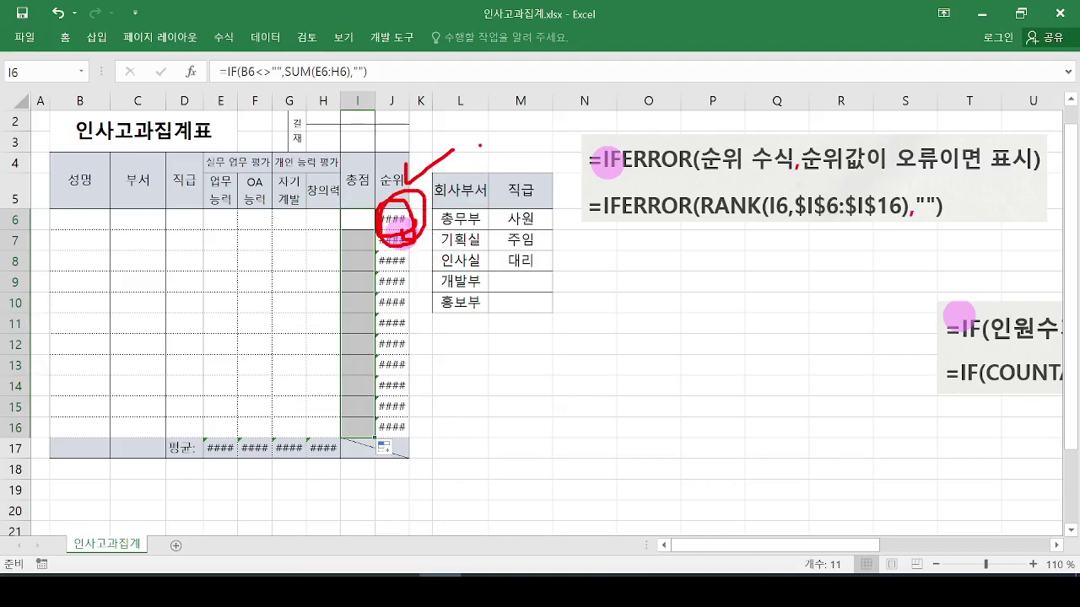
key("Escape")
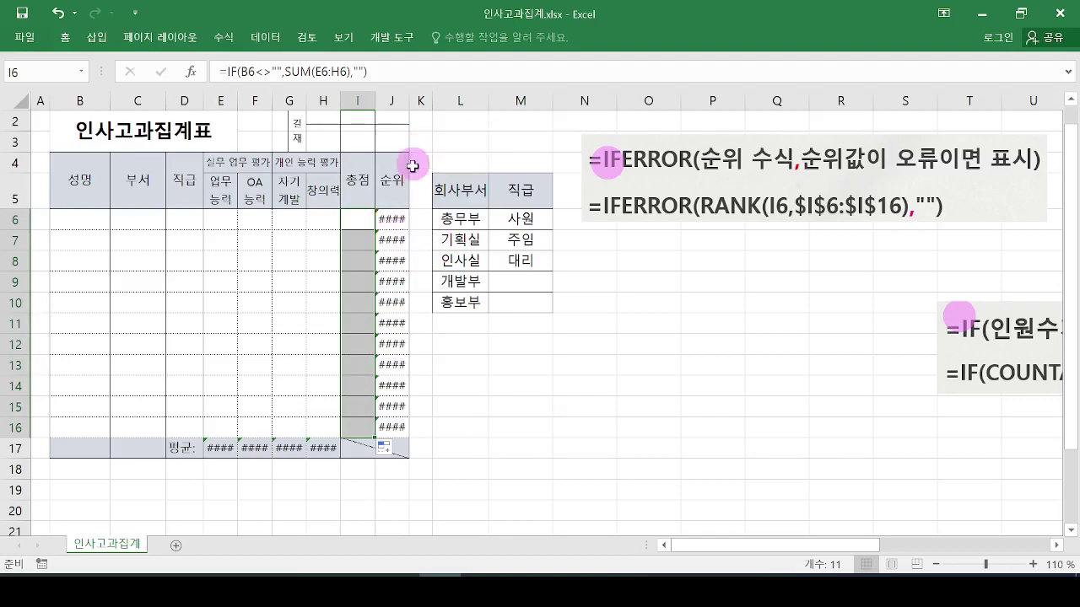
Step: Select J6, temporarily underline and circle its RANK formula, and draw a line linking it to the cell
left_click(388, 218)
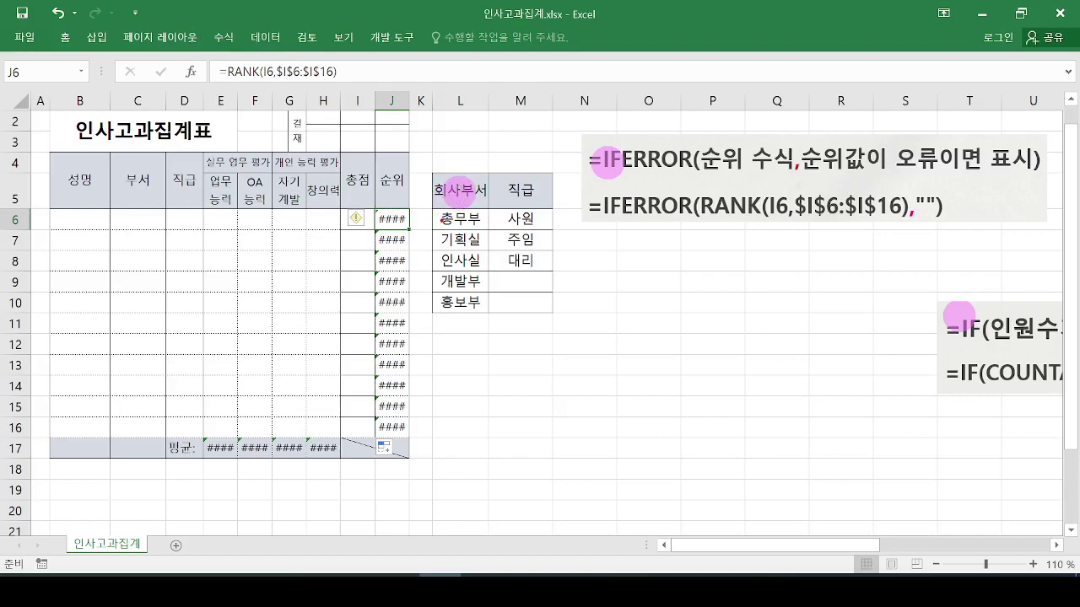
mouse_move(444, 218)
left_mouse_down()
mouse_move(365, 214)
mouse_move(426, 211)
mouse_move(396, 243)
left_mouse_up()
key("Escape")
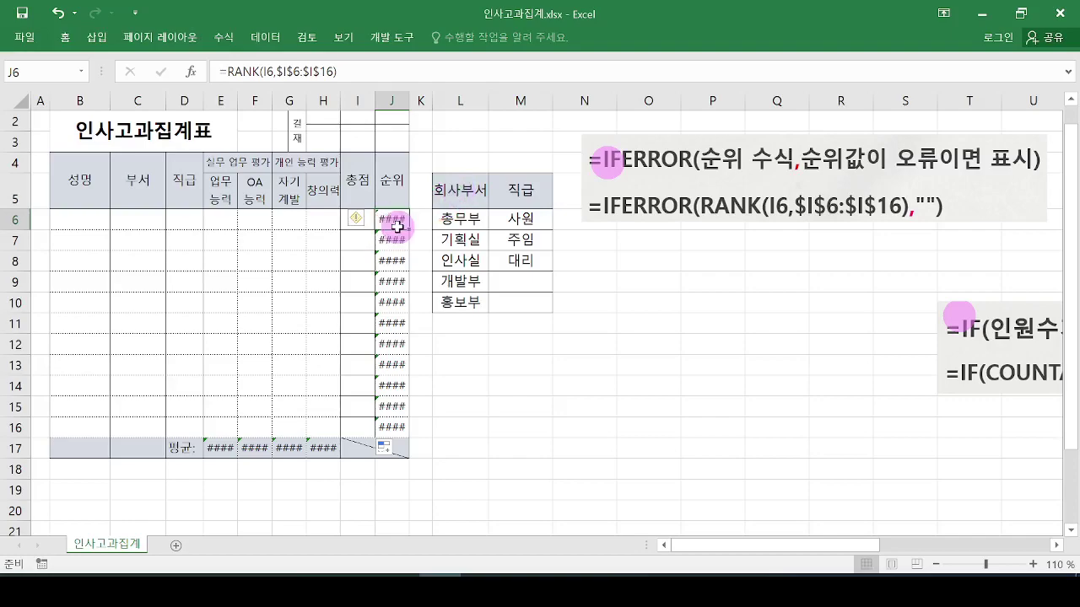
mouse_move(291, 124)
left_mouse_down()
mouse_move(398, 216)
mouse_move(222, 93)
mouse_move(367, 84)
left_mouse_up()
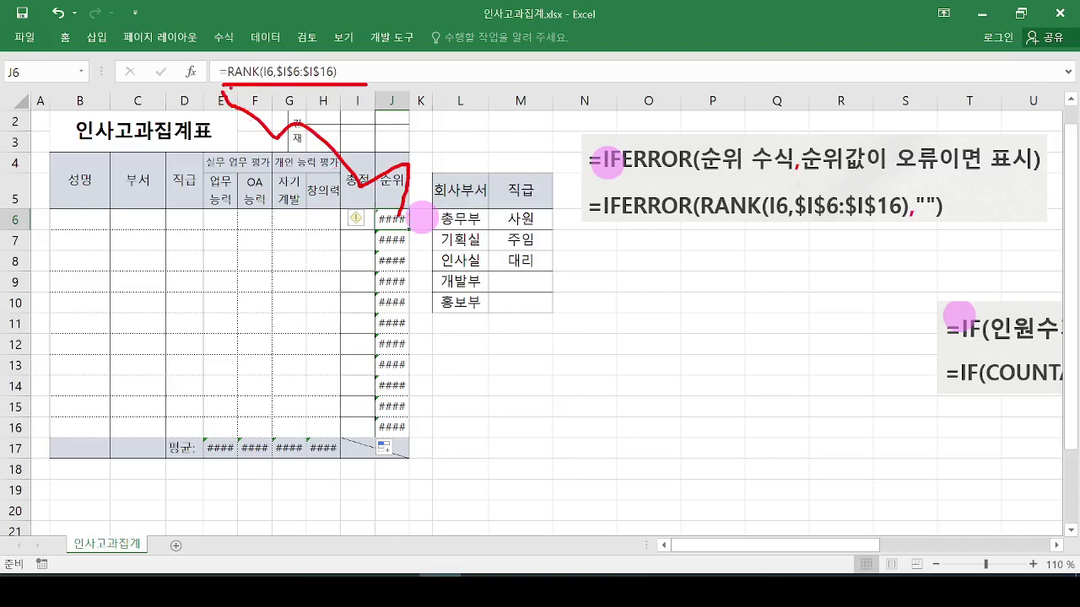
mouse_move(221, 84)
left_mouse_down()
mouse_move(357, 76)
mouse_move(358, 51)
mouse_move(352, 113)
left_mouse_up()
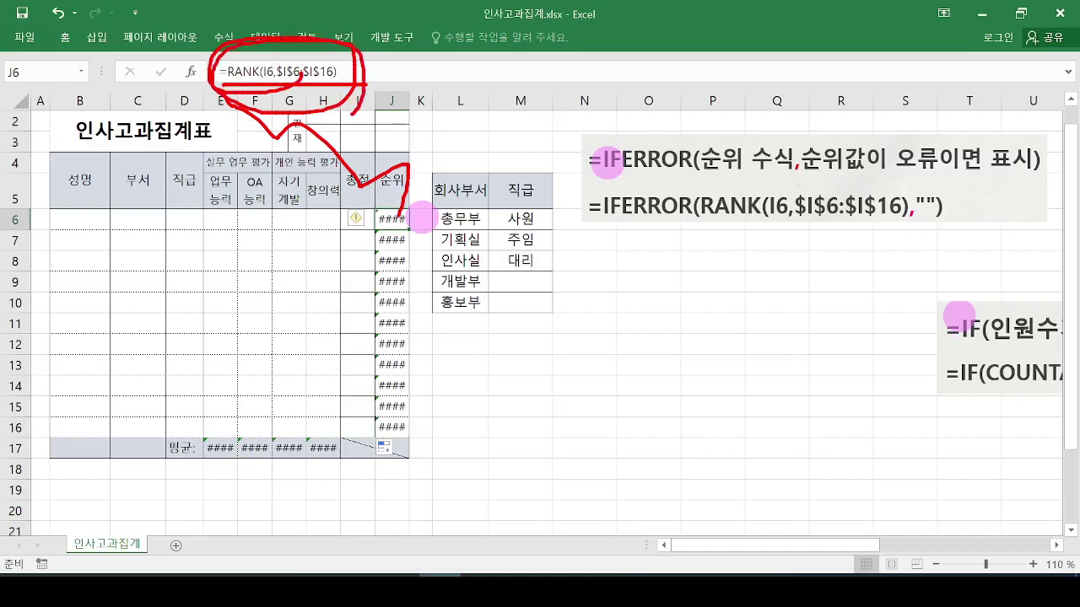
key("Escape")
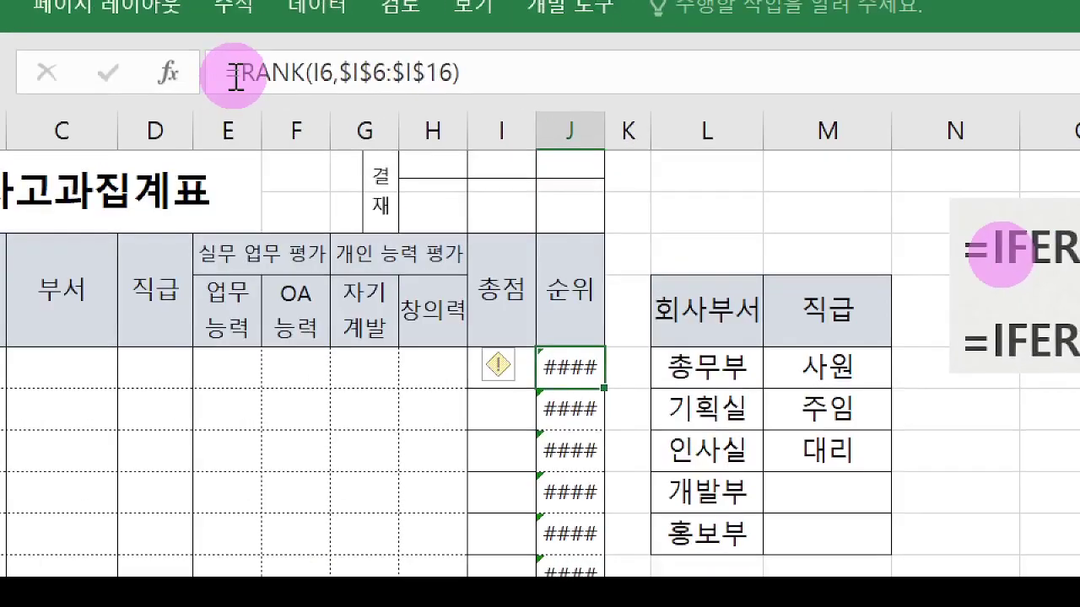
Step: Wrap J6's RANK formula in IFERROR with empty text as the error value, entering =IFERROR(RANK(I6,$I$6:$I$16),"")
left_click(242, 78)
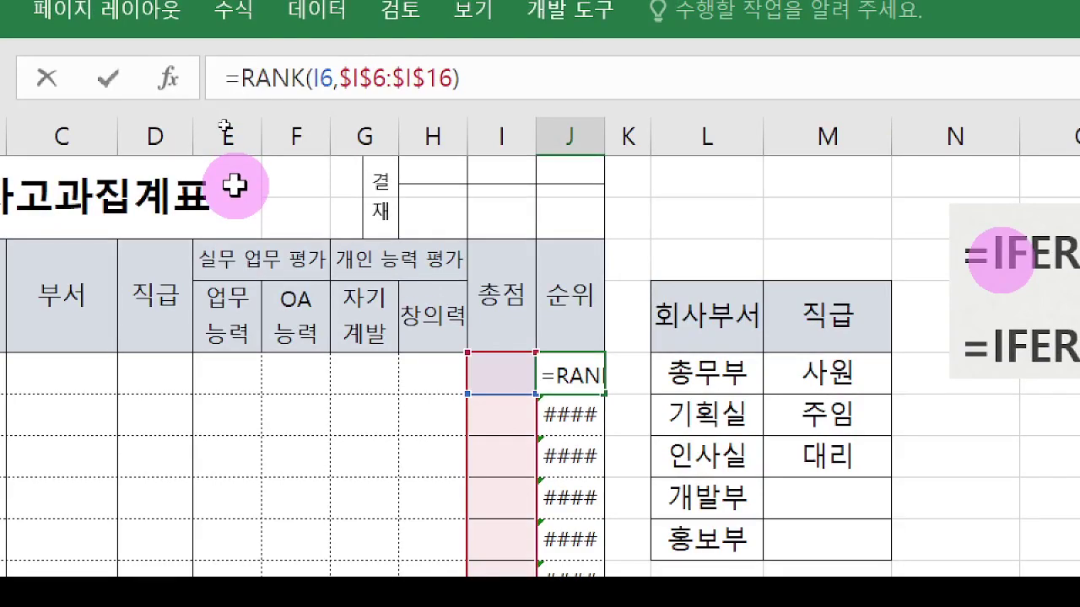
type("if")
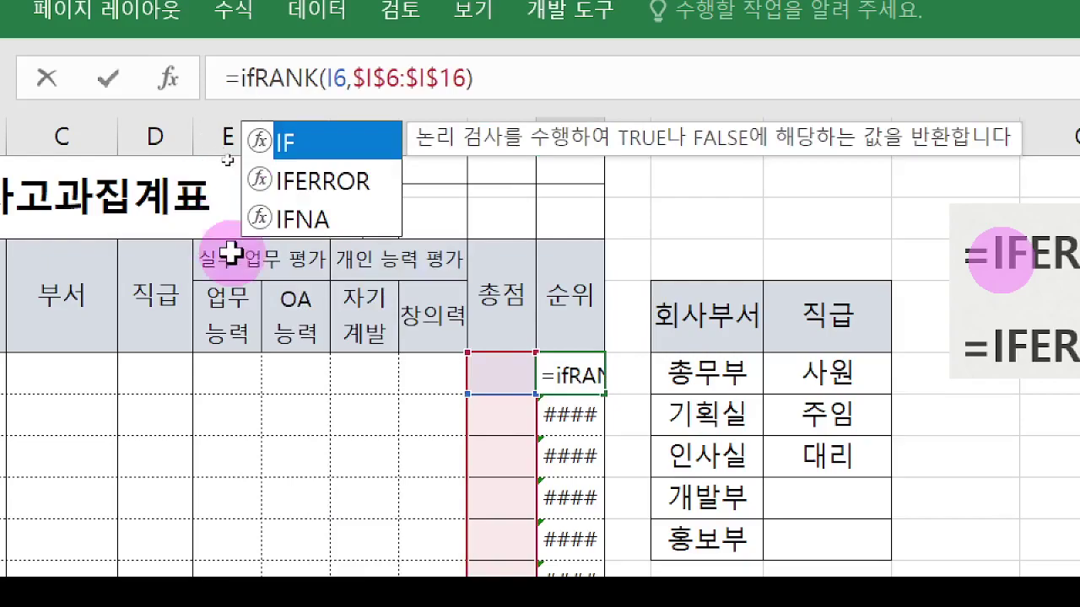
double_click(302, 184)
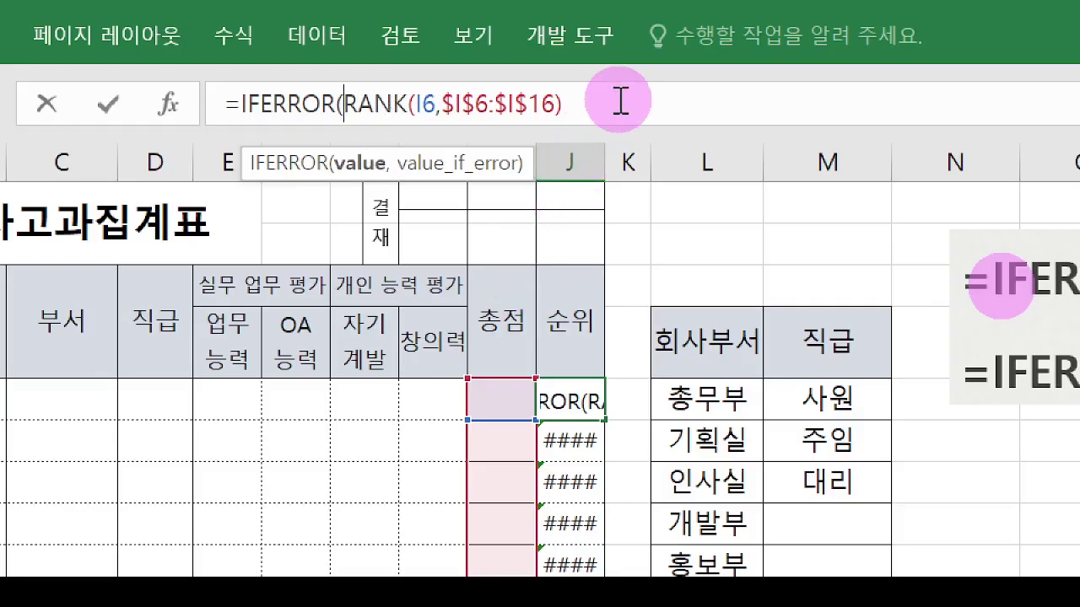
left_click(620, 102)
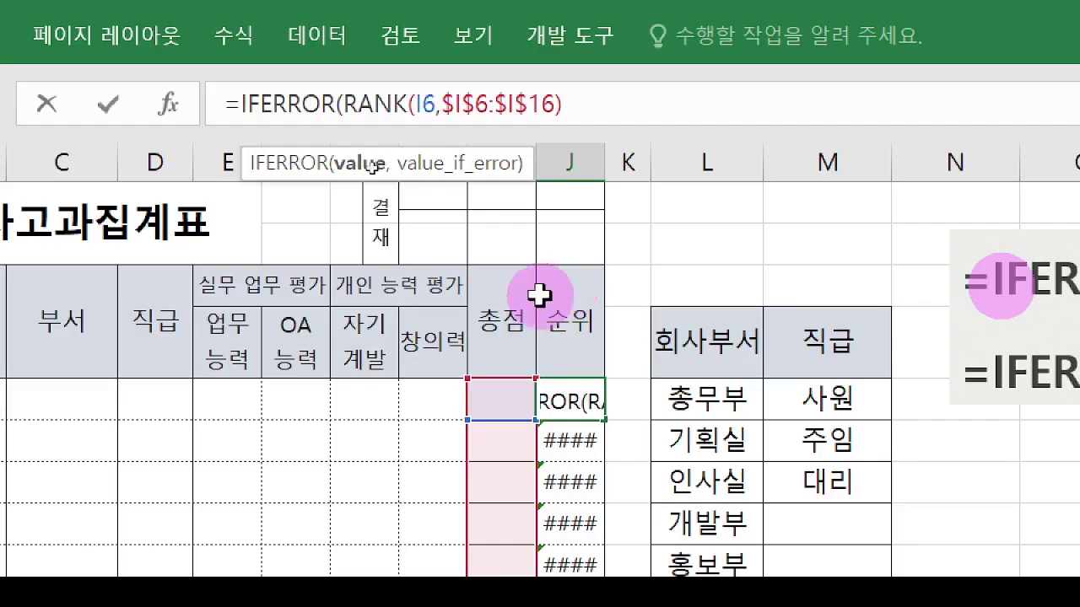
type(",")
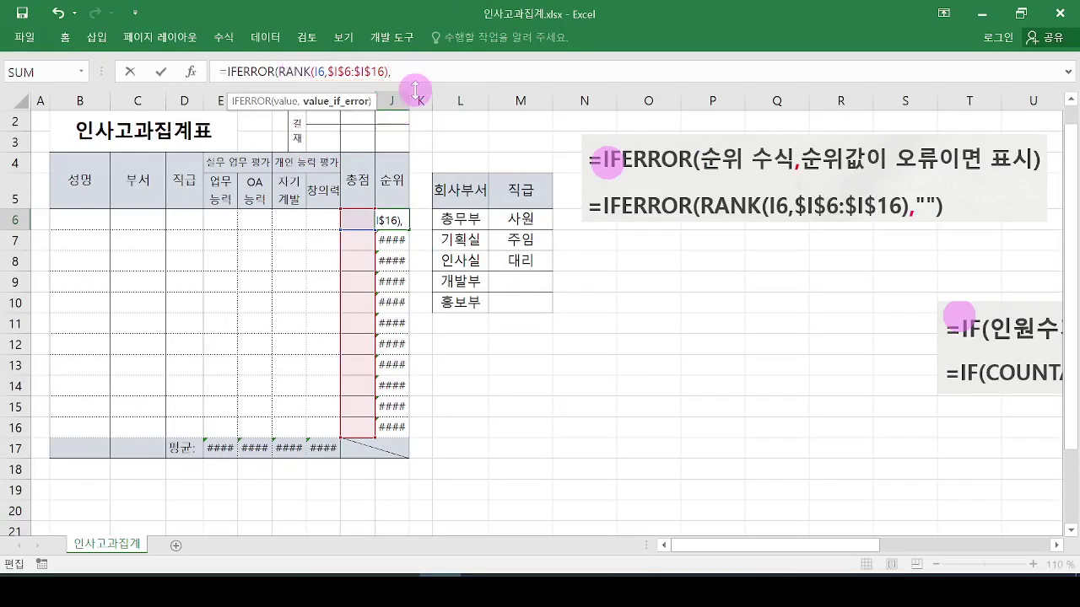
type("\"")
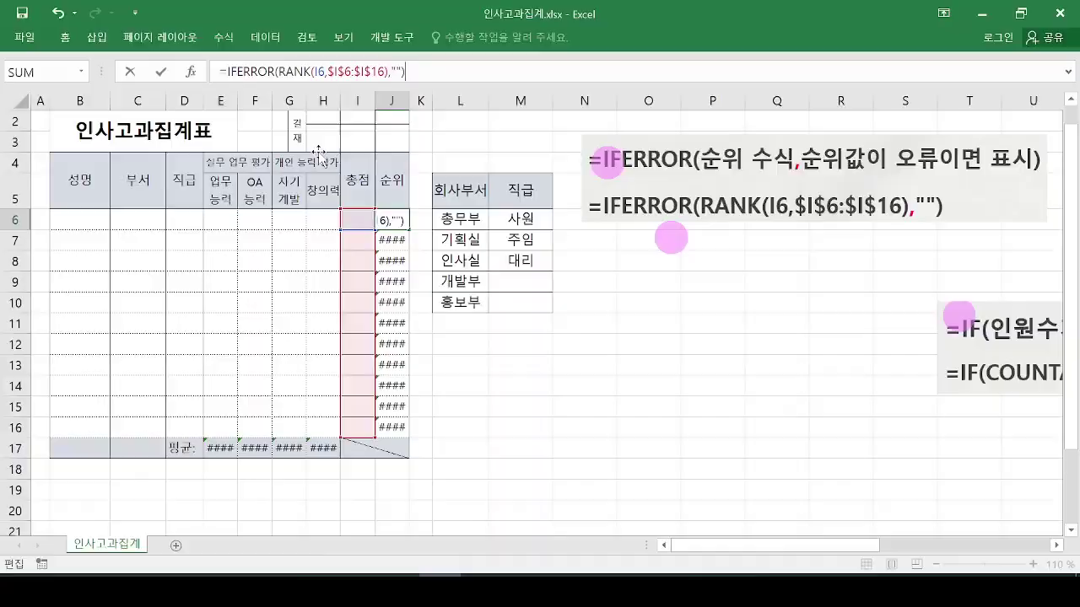
key("Return")
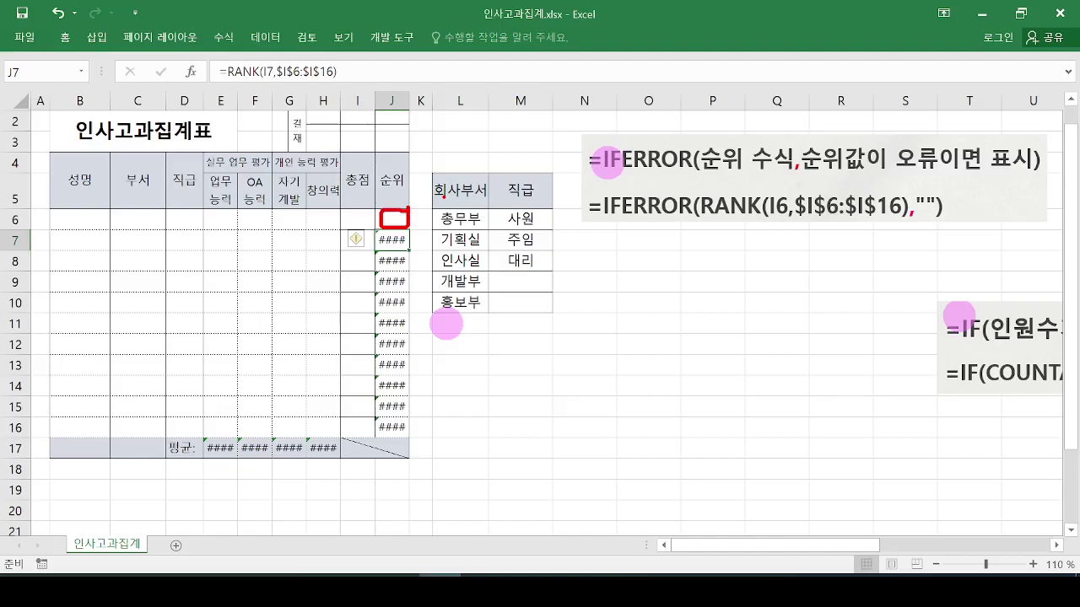
Step: Fill J6's IFERROR rank formula down through J16
left_click(392, 217)
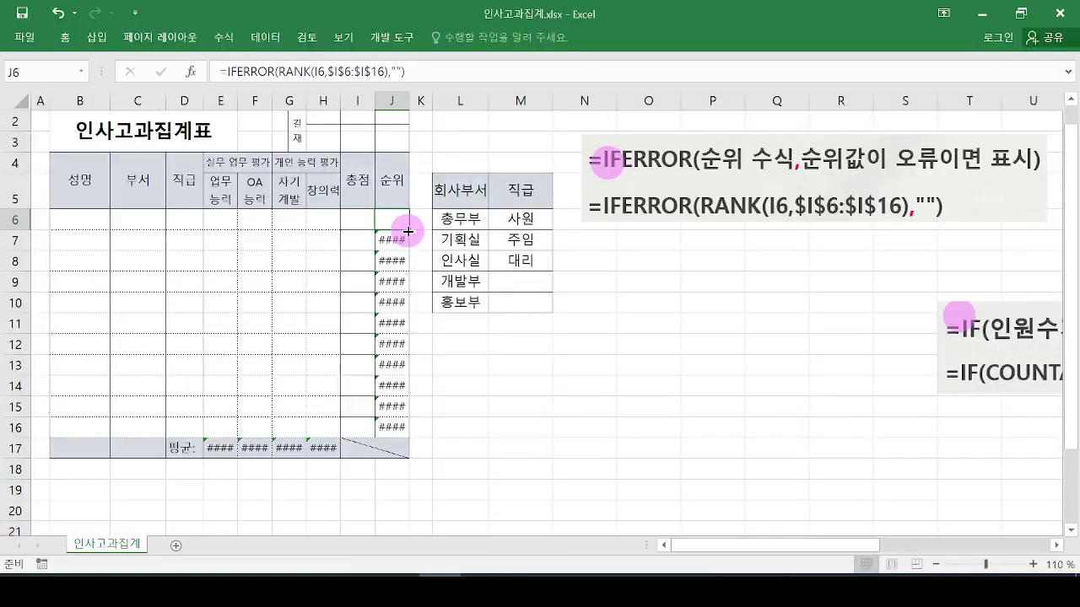
left_click_drag(409, 230, 414, 435)
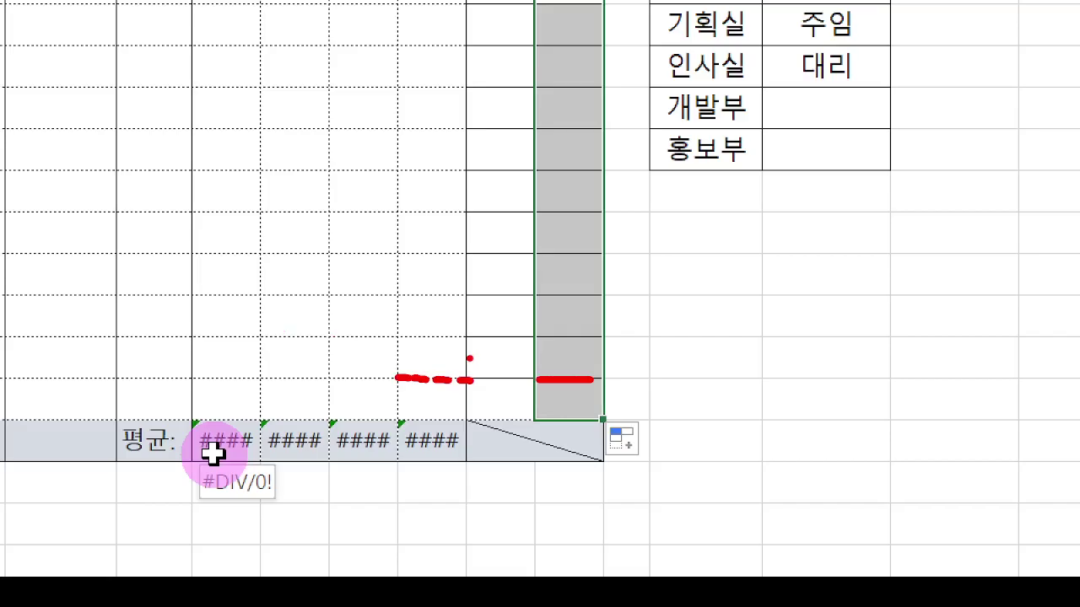
left_click(742, 259)
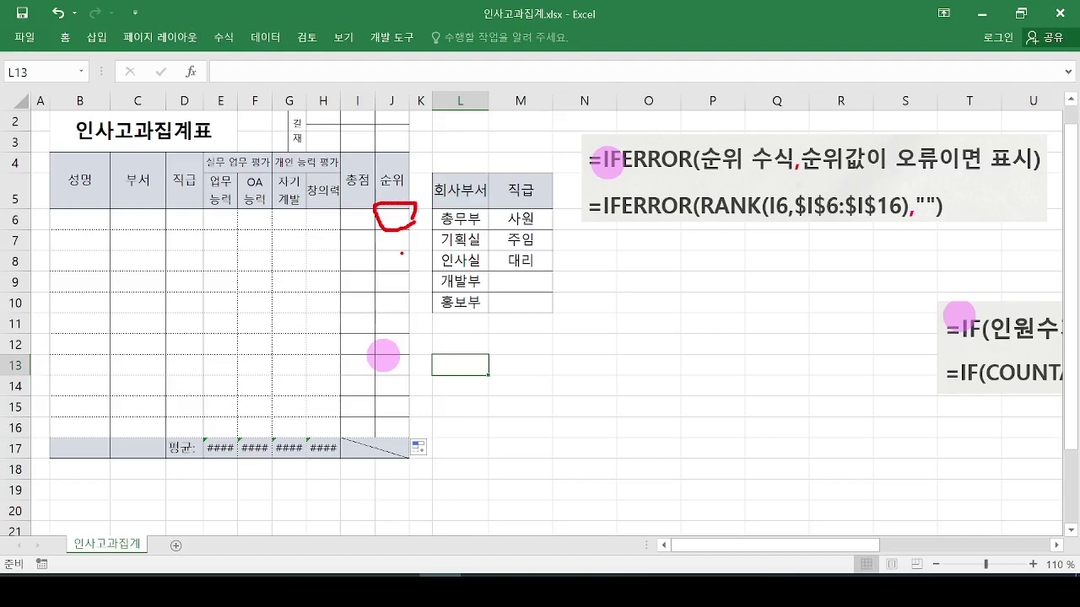
Step: Set the J6:J16 fill to 서식 없이 채우기 so that it copies the formulas without formatting
mouse_move(439, 440)
left_mouse_down()
mouse_move(406, 471)
mouse_move(439, 464)
mouse_move(441, 447)
left_mouse_up()
key("Escape")
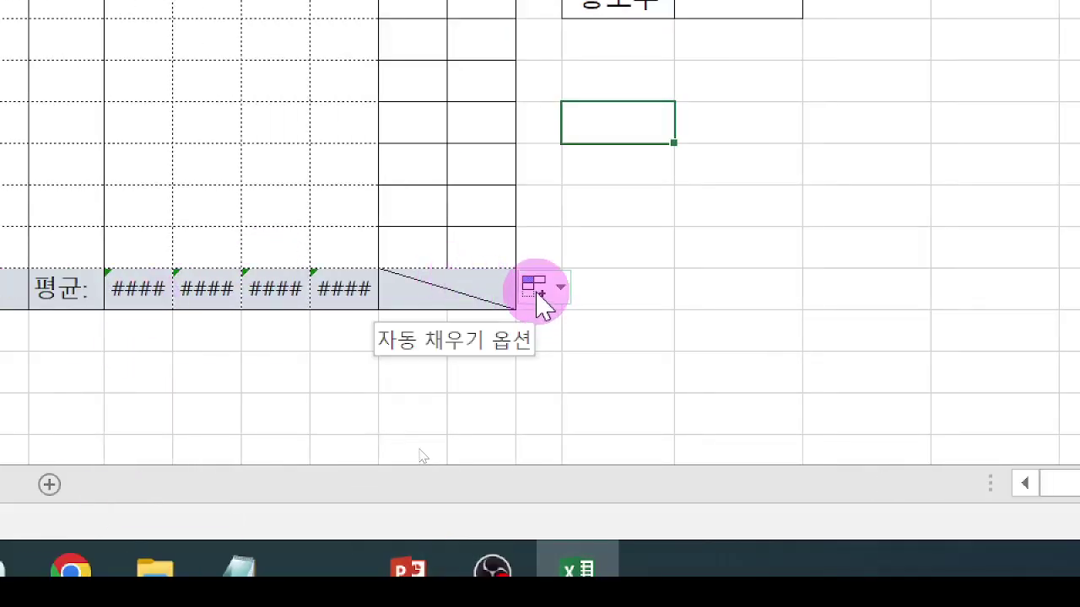
left_click(536, 290)
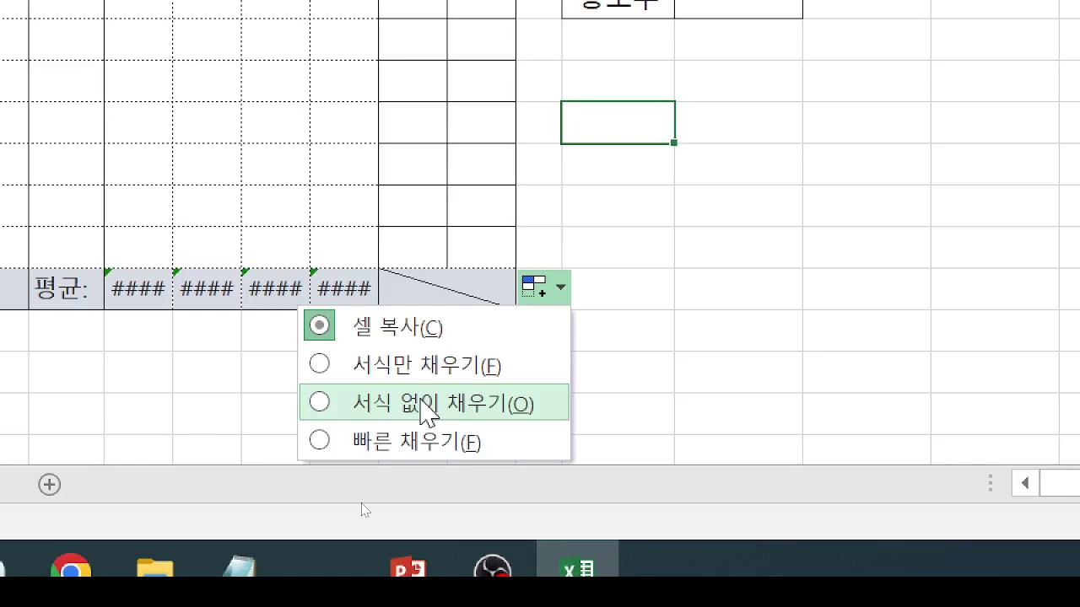
left_click(420, 403)
scroll(491, 72, "up", 2)
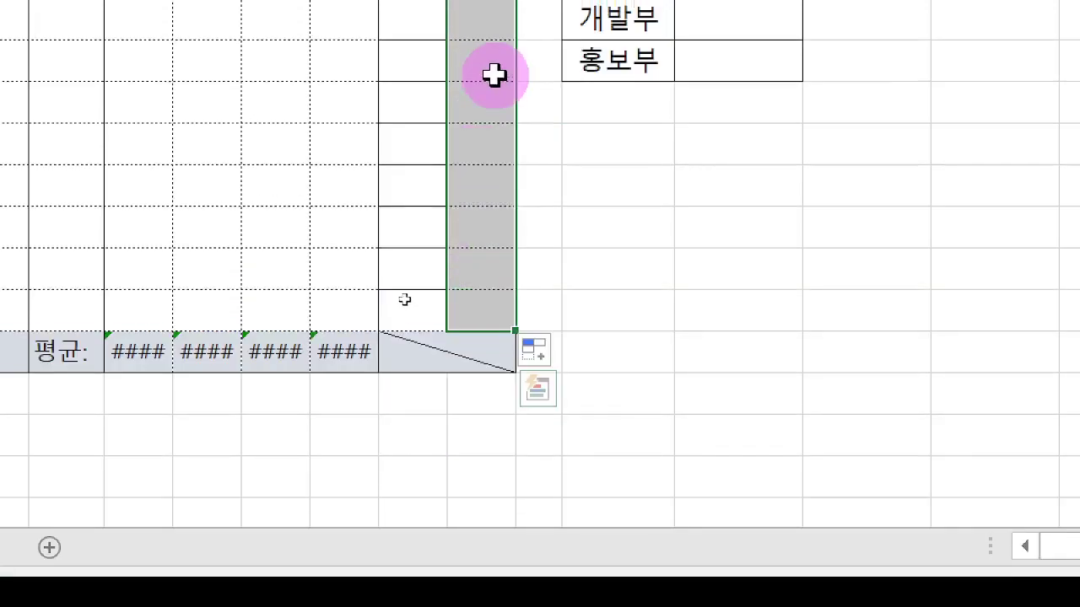
scroll(471, 74, "up", 2)
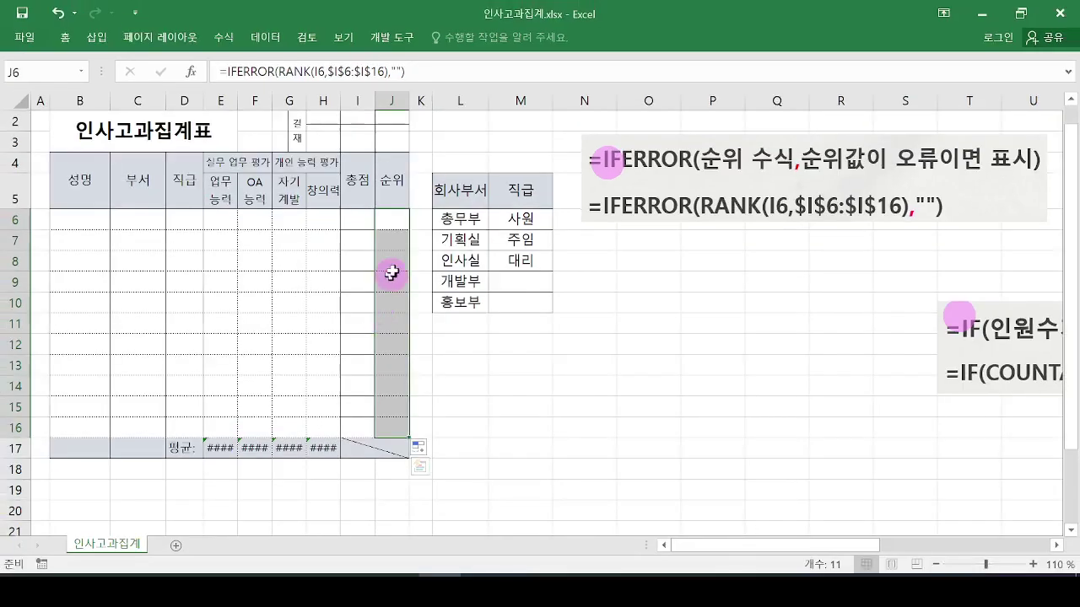
Step: Copy the formatting of the 순위 cells J6:J16 onto the 총점 cells I6:I16 with Format Painter
left_click(65, 37)
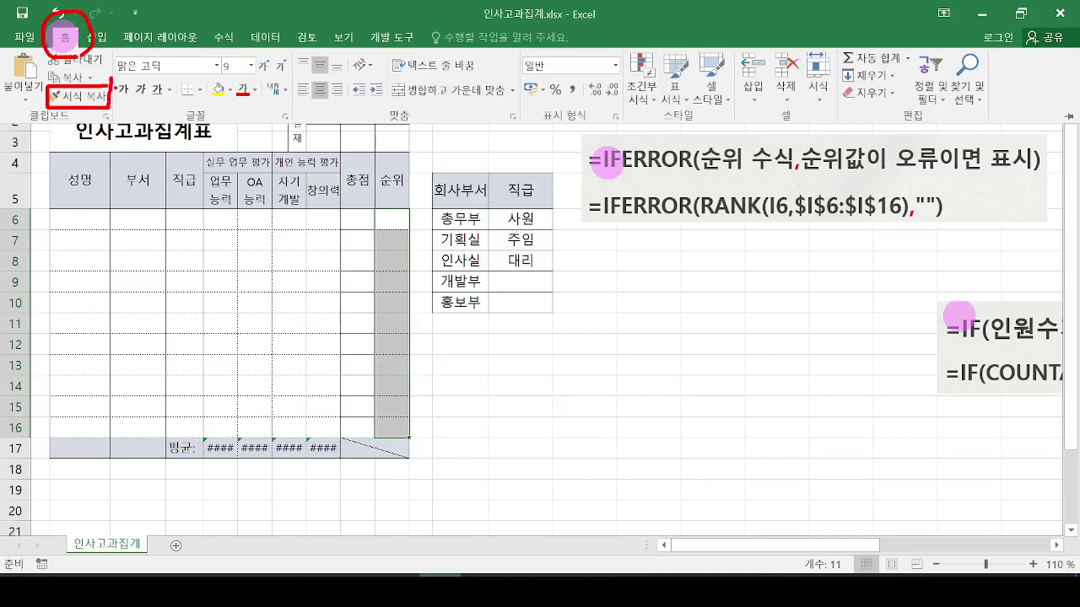
left_click(65, 37)
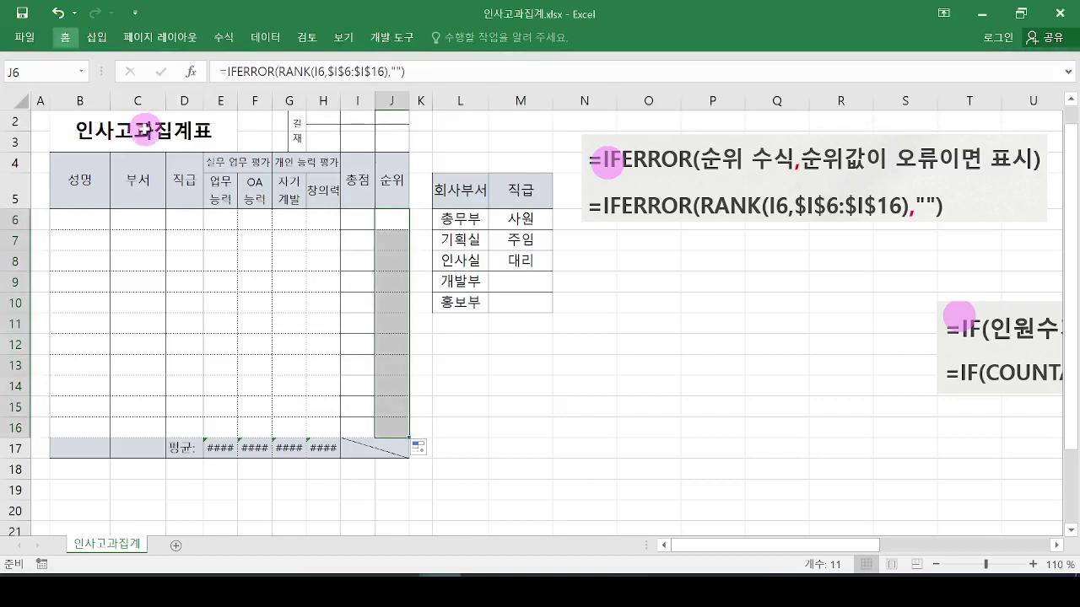
left_click(61, 37)
left_click(72, 98)
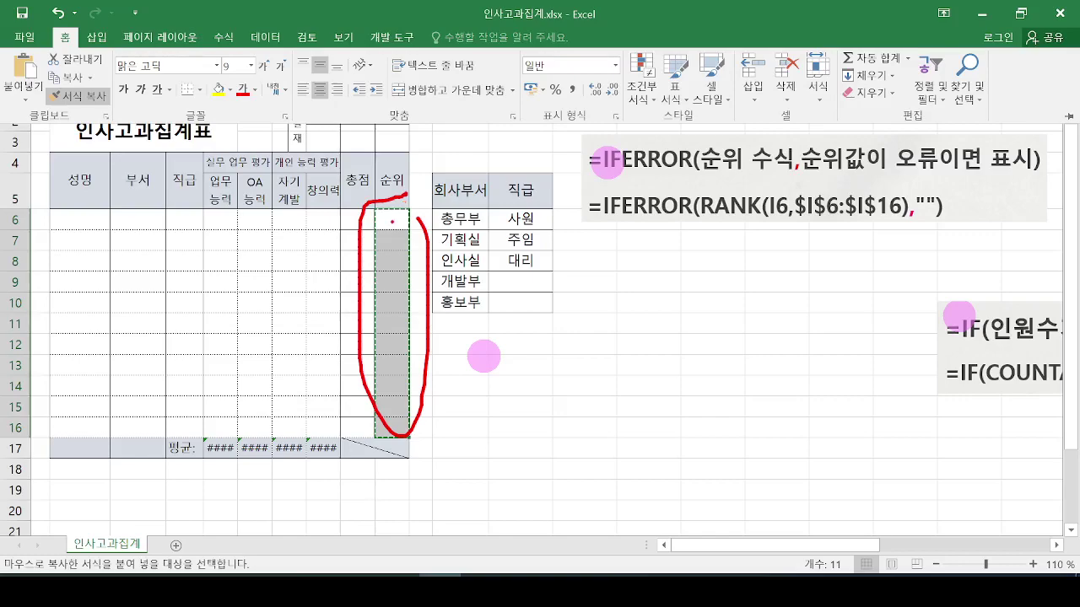
left_click(357, 241)
mouse_move(356, 216)
left_mouse_down()
mouse_move(357, 420)
mouse_move(373, 398)
left_mouse_up()
key("Escape")
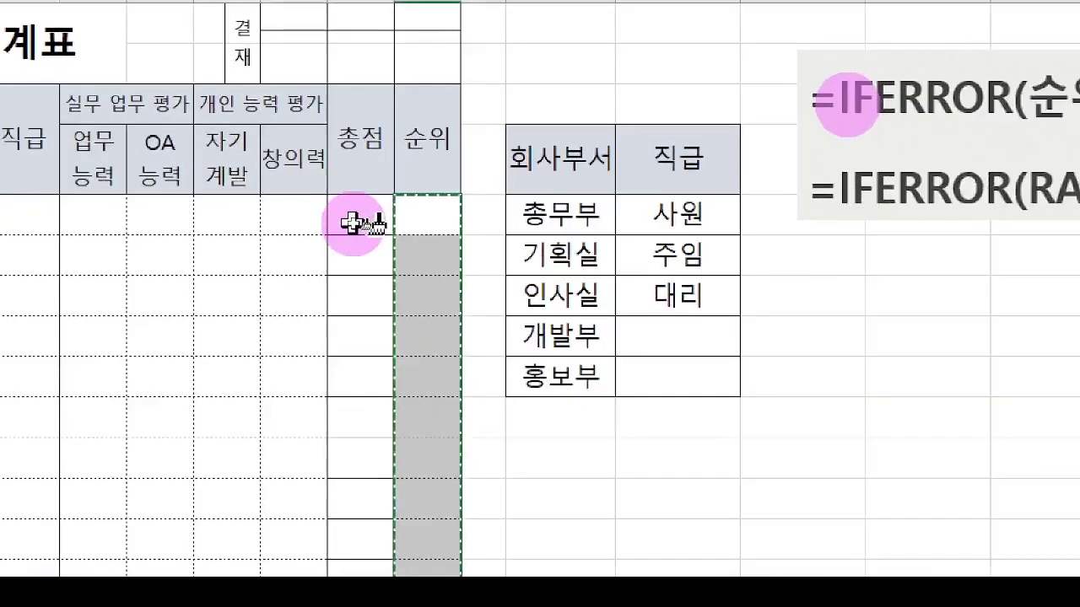
left_click_drag(351, 222, 355, 277)
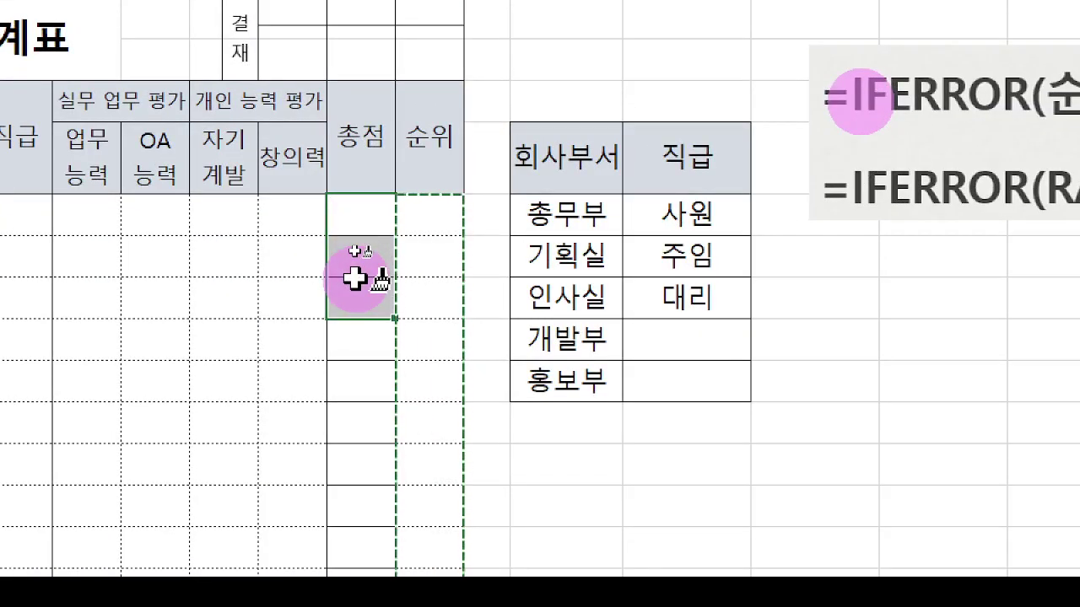
left_click_drag(356, 279, 349, 520)
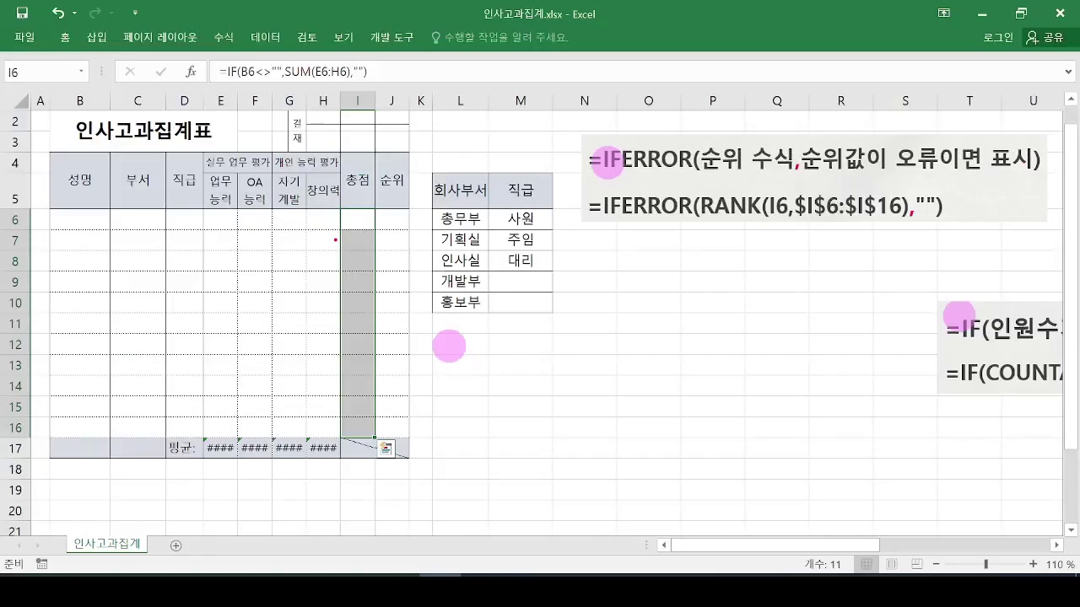
Step: Temporarily mark the border lines between the upper 총점 cells with short strokes
mouse_move(339, 231)
left_mouse_down()
mouse_move(381, 228)
mouse_move(357, 252)
mouse_move(381, 253)
mouse_move(361, 292)
left_mouse_up()
left_click_drag(364, 292, 378, 313)
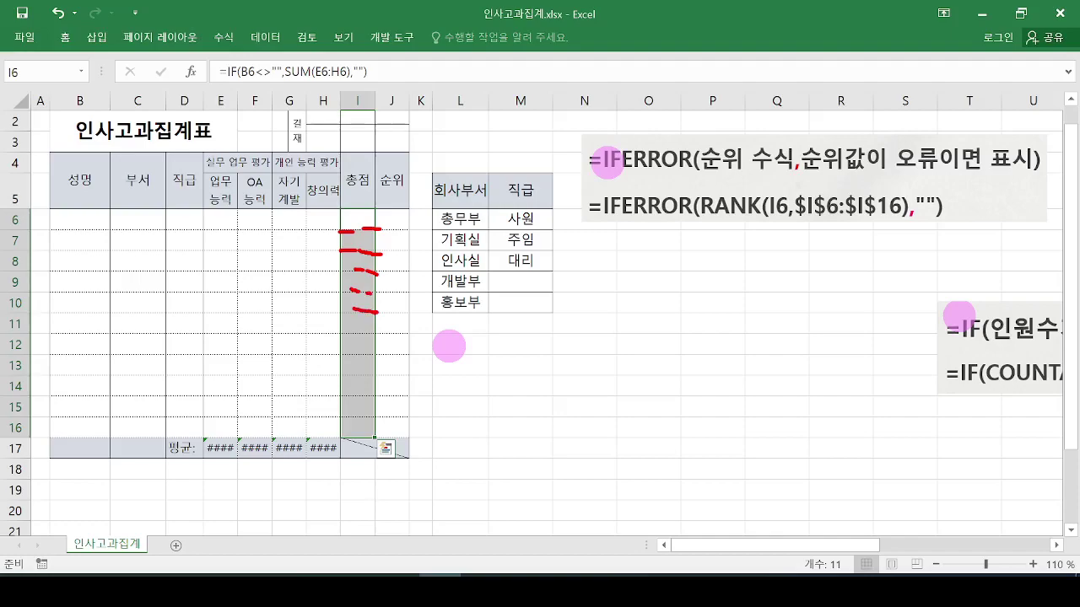
key("Escape")
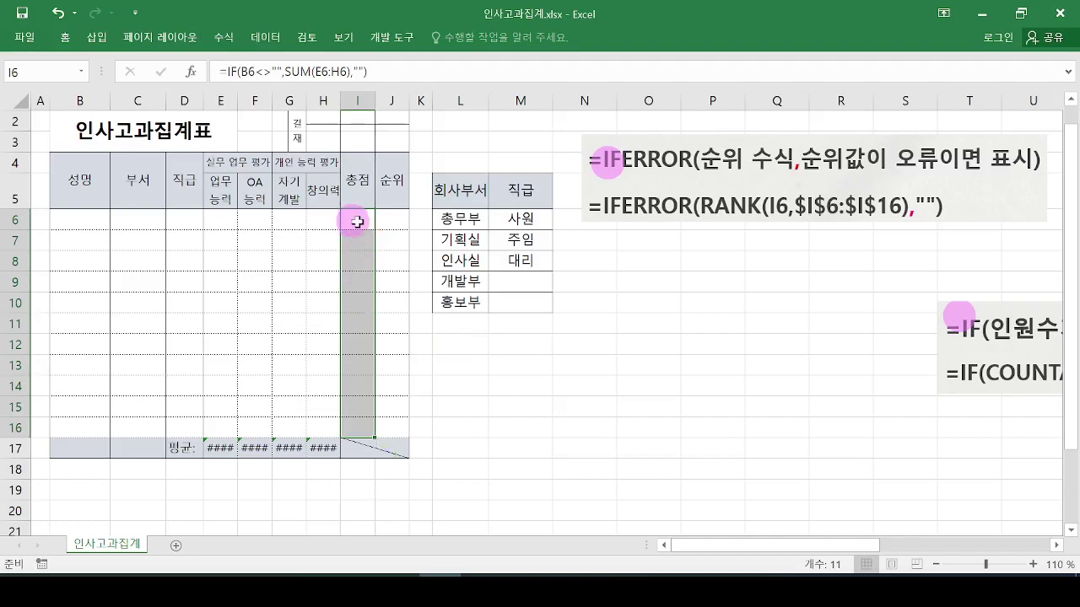
Step: Temporarily circle I6, box its IF formula, and draw lines linking the formula, I6 and the 총점 cells below
key("ctrl+2")
mouse_move(372, 225)
left_mouse_down()
mouse_move(329, 215)
mouse_move(373, 237)
mouse_move(337, 157)
mouse_move(278, 88)
left_mouse_up()
mouse_move(222, 62)
left_mouse_down()
mouse_move(245, 89)
mouse_move(368, 90)
mouse_move(215, 54)
left_mouse_up()
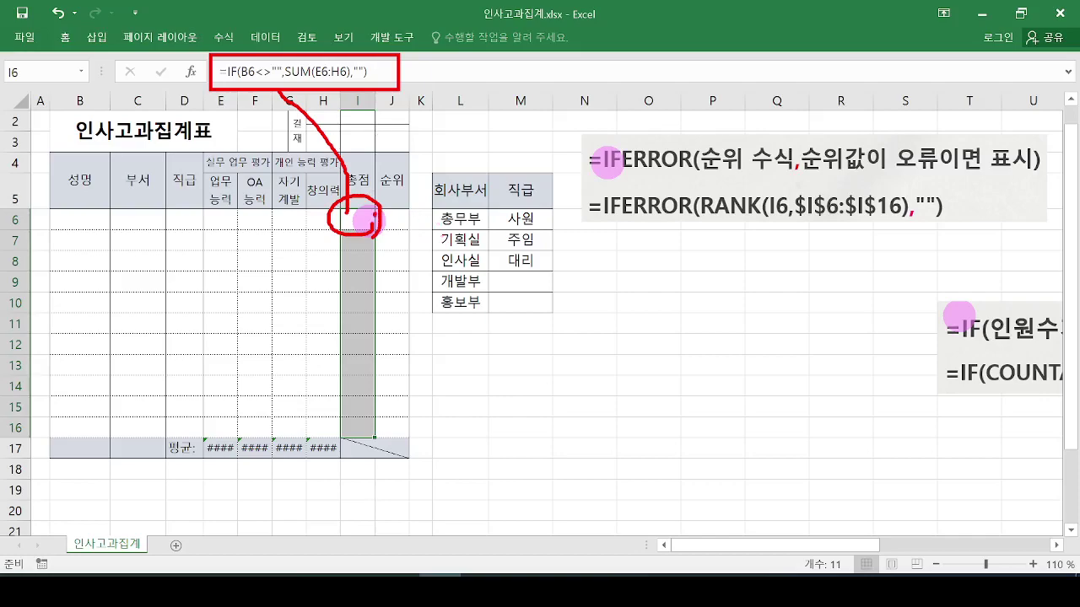
left_click_drag(376, 218, 361, 409)
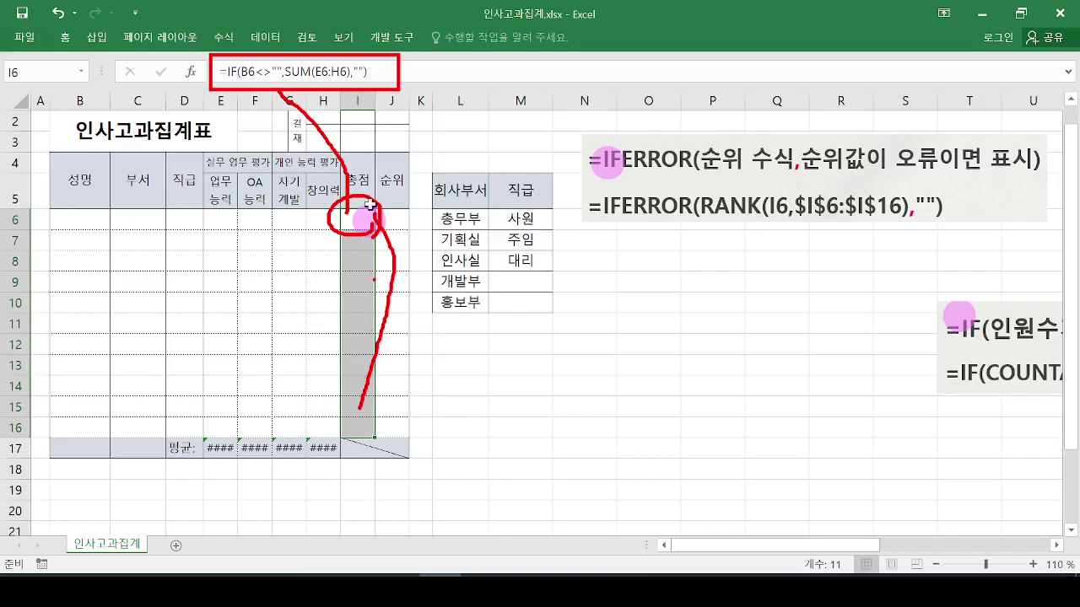
left_click(289, 240)
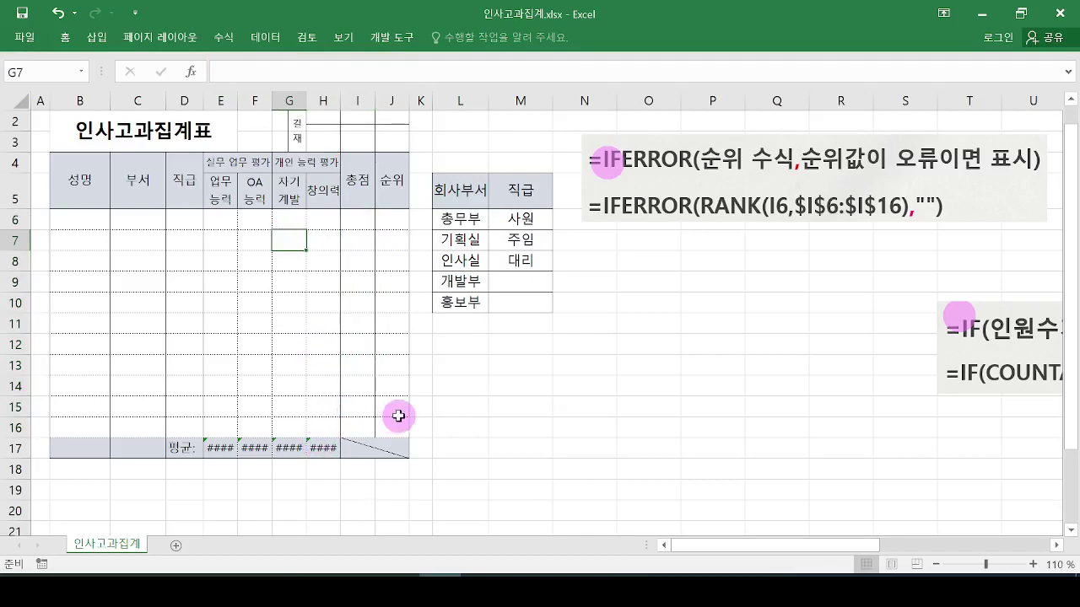
Step: Select the 총점 cells I6:I16 and review the available border options
left_click_drag(355, 217, 355, 426)
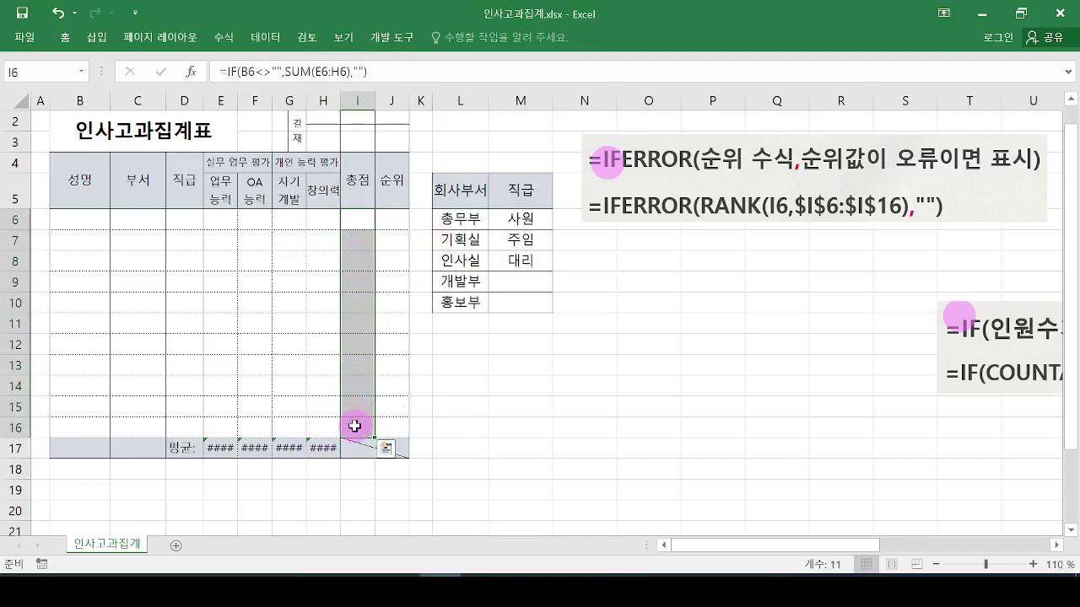
left_click(65, 37)
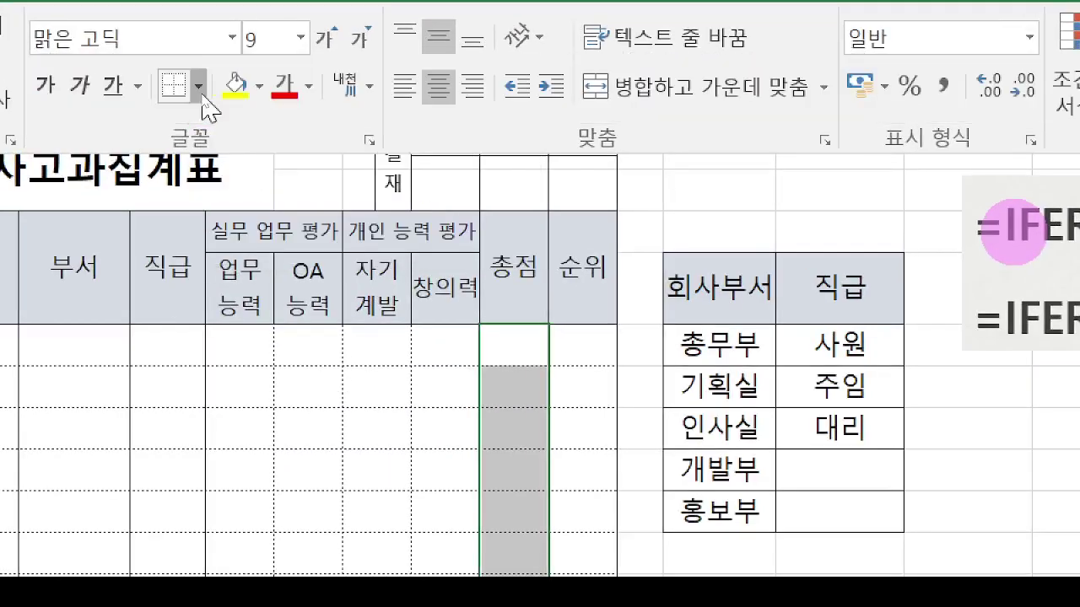
left_click(200, 90)
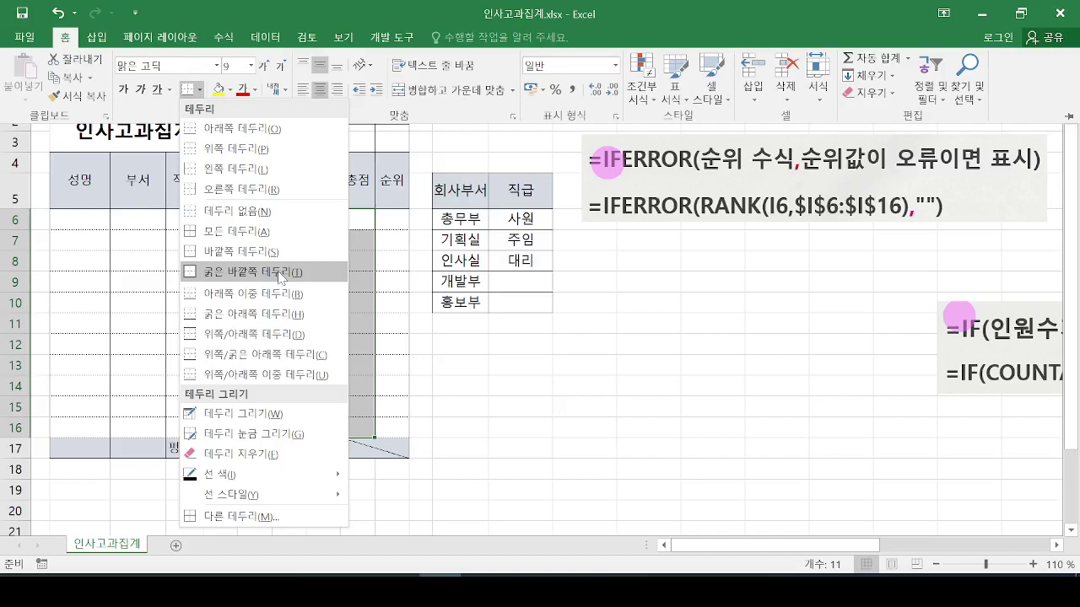
left_click(388, 237)
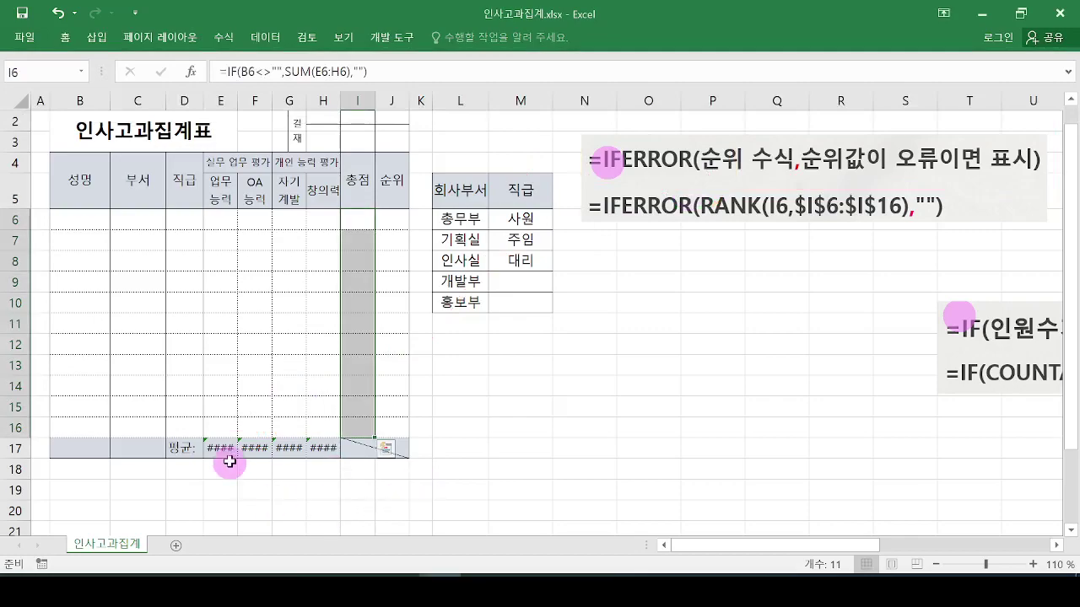
Step: Select E17, temporarily link it to its boxed AVERAGE formula, and mark the E6:E16 range and neighbouring score columns
left_click(216, 445)
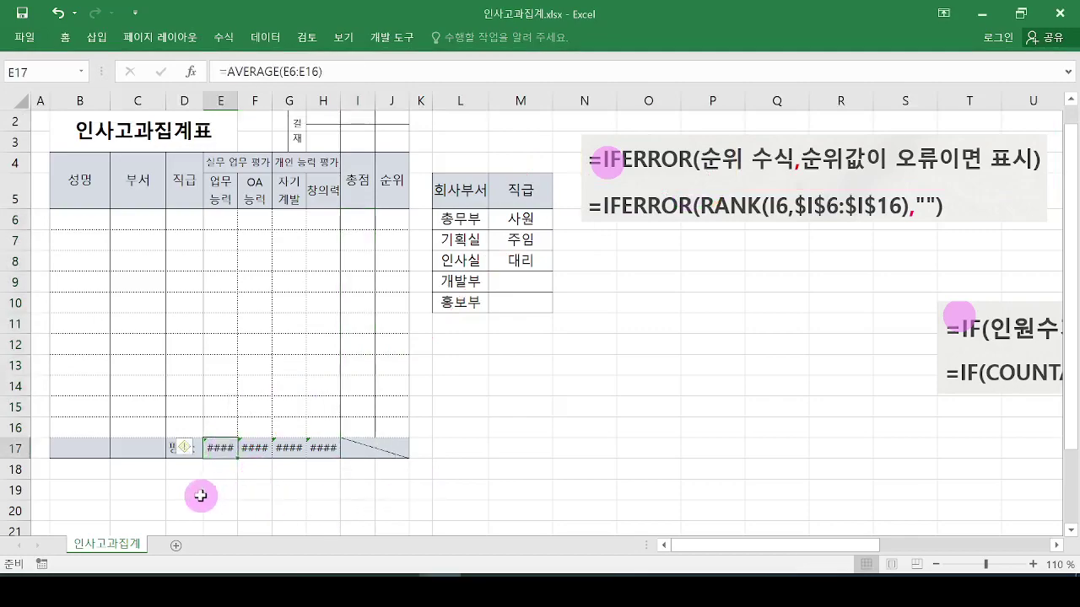
mouse_move(246, 448)
left_mouse_down()
mouse_move(144, 468)
mouse_move(203, 492)
left_mouse_up()
mouse_move(209, 428)
left_mouse_down()
mouse_move(223, 331)
mouse_move(218, 152)
mouse_move(244, 93)
left_mouse_up()
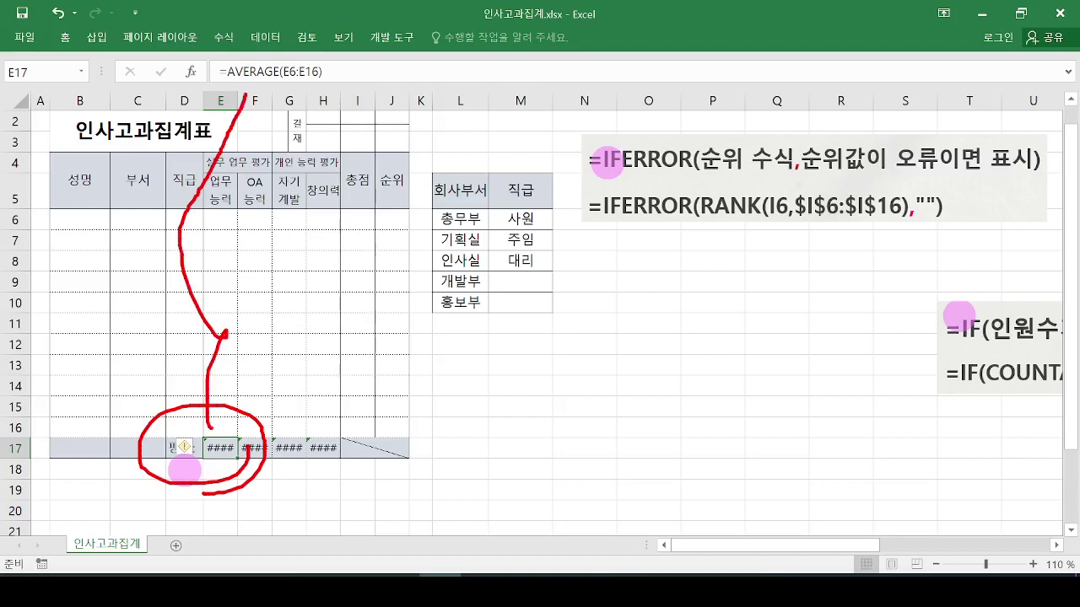
mouse_move(216, 49)
left_mouse_down()
mouse_move(249, 83)
mouse_move(357, 90)
left_mouse_up()
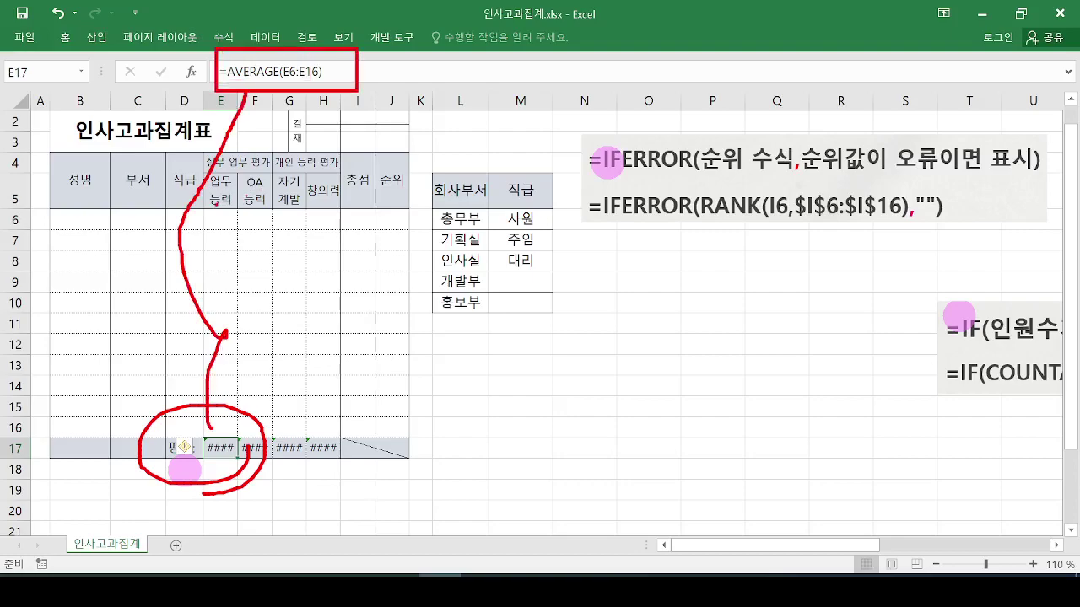
left_click_drag(209, 213, 230, 434)
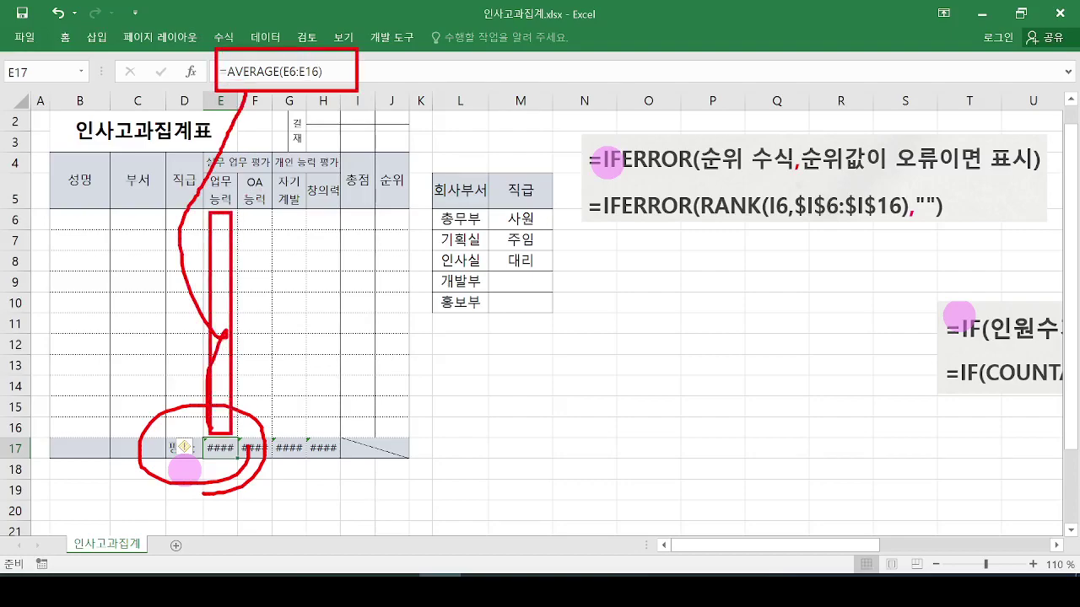
mouse_move(261, 220)
left_mouse_down()
mouse_move(245, 392)
mouse_move(270, 370)
mouse_move(295, 245)
left_mouse_up()
mouse_move(327, 245)
left_mouse_down()
mouse_move(314, 415)
mouse_move(348, 410)
mouse_move(361, 429)
left_mouse_up()
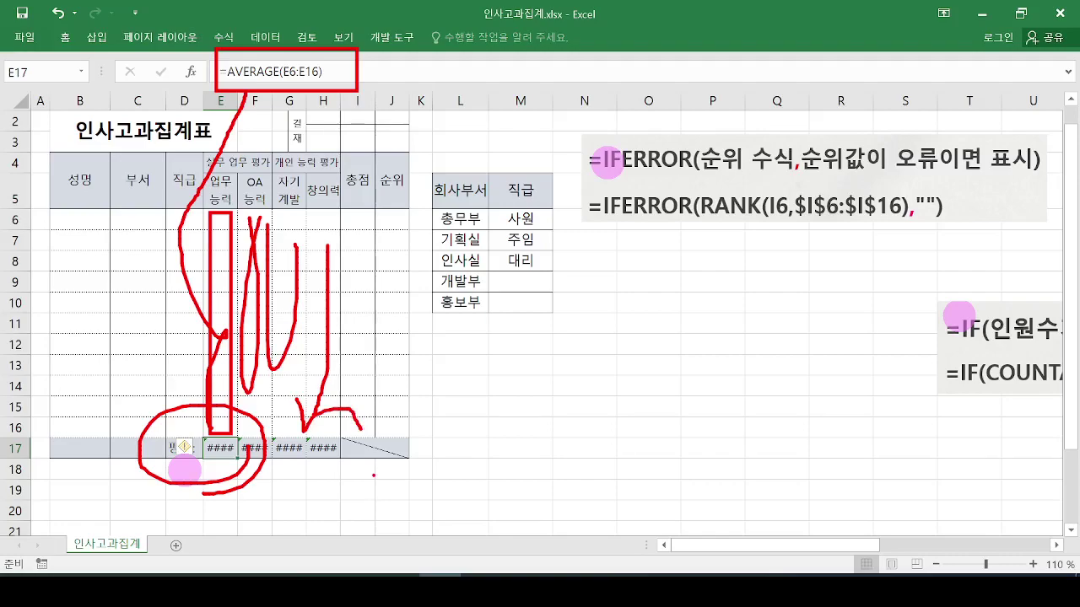
key("Escape")
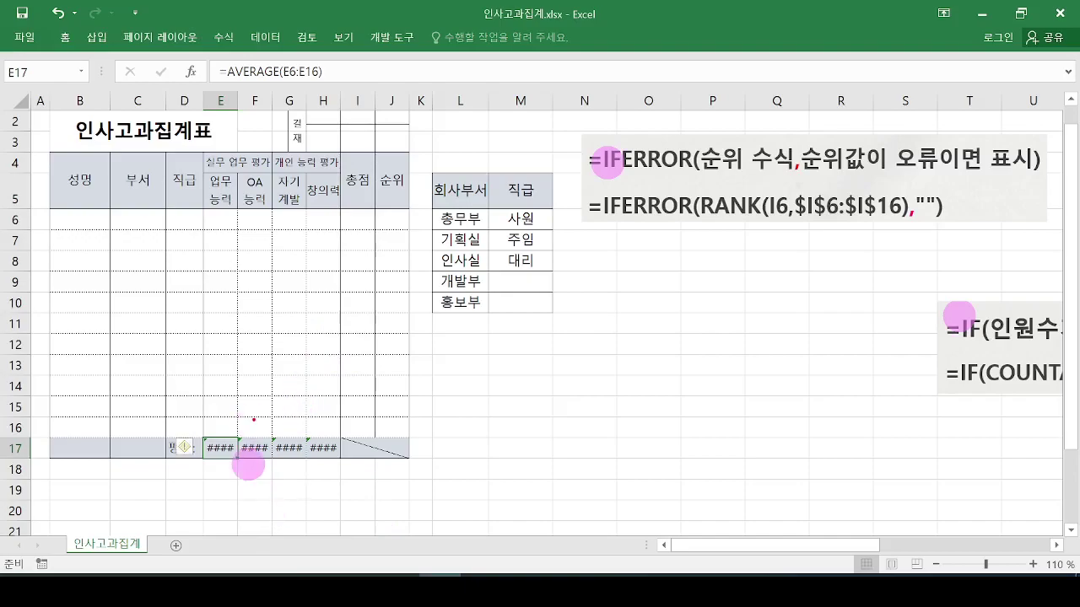
Step: Temporarily mark the average cells in row 17, circle the E17 cell reference, and underline its AVERAGE formula
mouse_move(253, 419)
left_mouse_down()
mouse_move(229, 441)
mouse_move(246, 460)
left_mouse_up()
key("Escape")
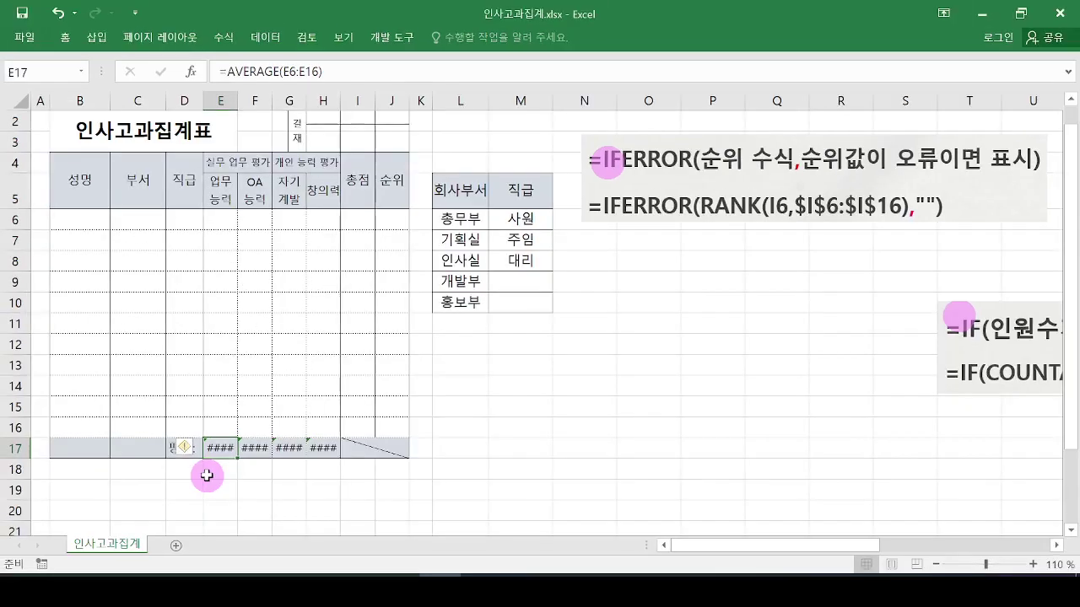
mouse_move(52, 90)
left_mouse_down()
mouse_move(5, 87)
mouse_move(51, 42)
left_mouse_up()
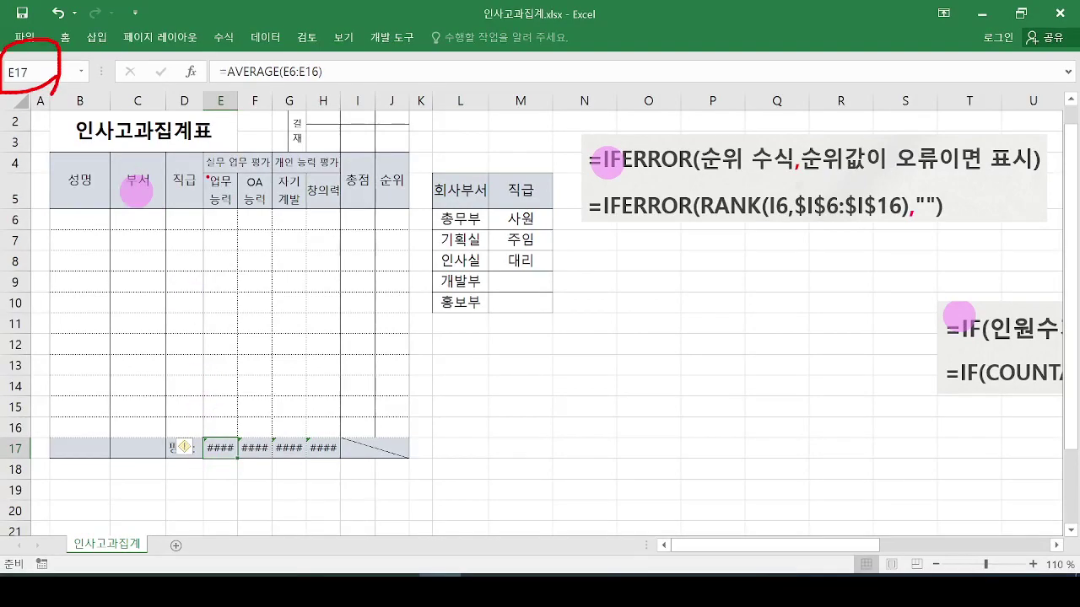
left_click_drag(216, 88, 333, 88)
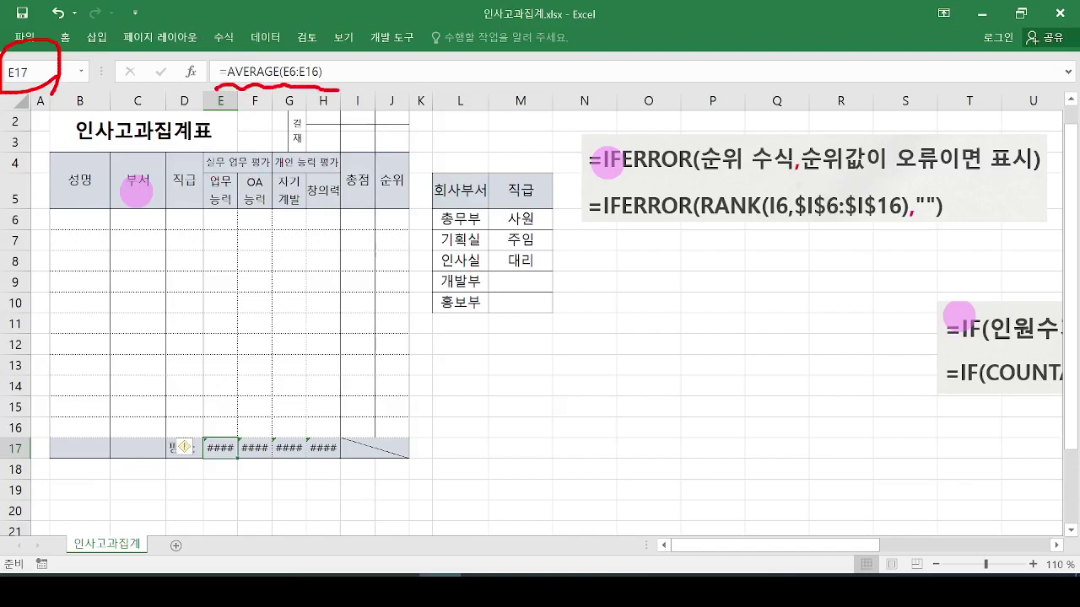
key("Escape")
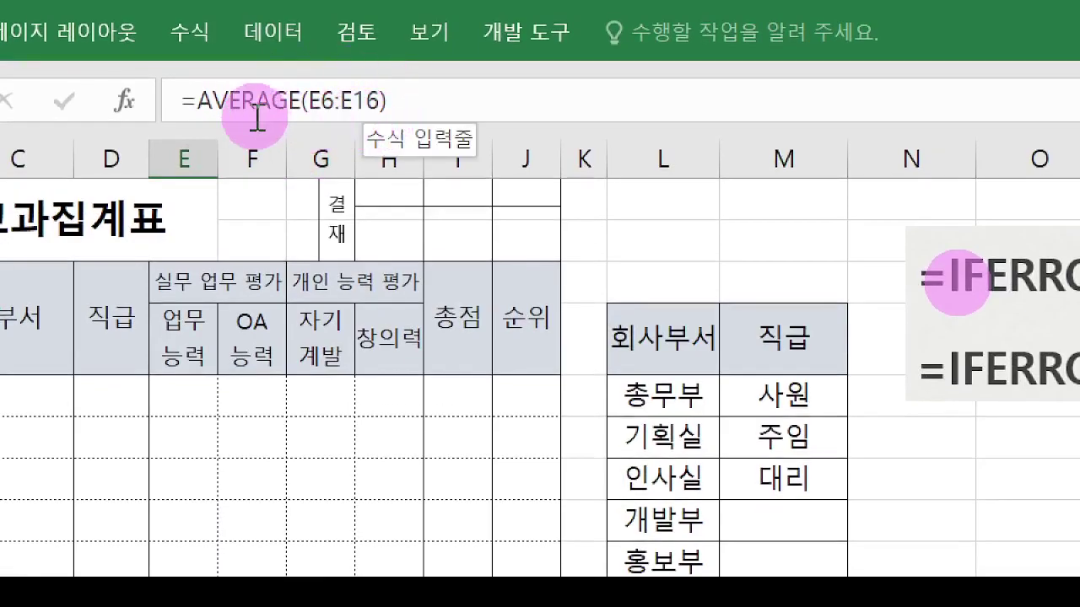
Step: Wrap E17's average formula in IFERROR with an empty-text fallback, giving =IFERROR(AVERAGE(E6:E16),"")
left_click(193, 102)
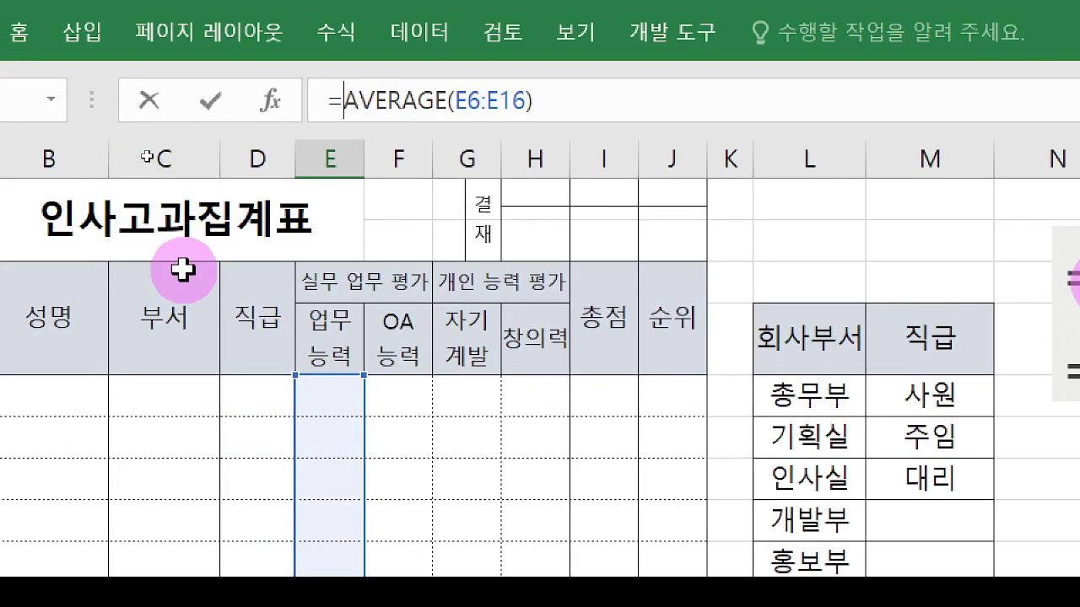
type("if")
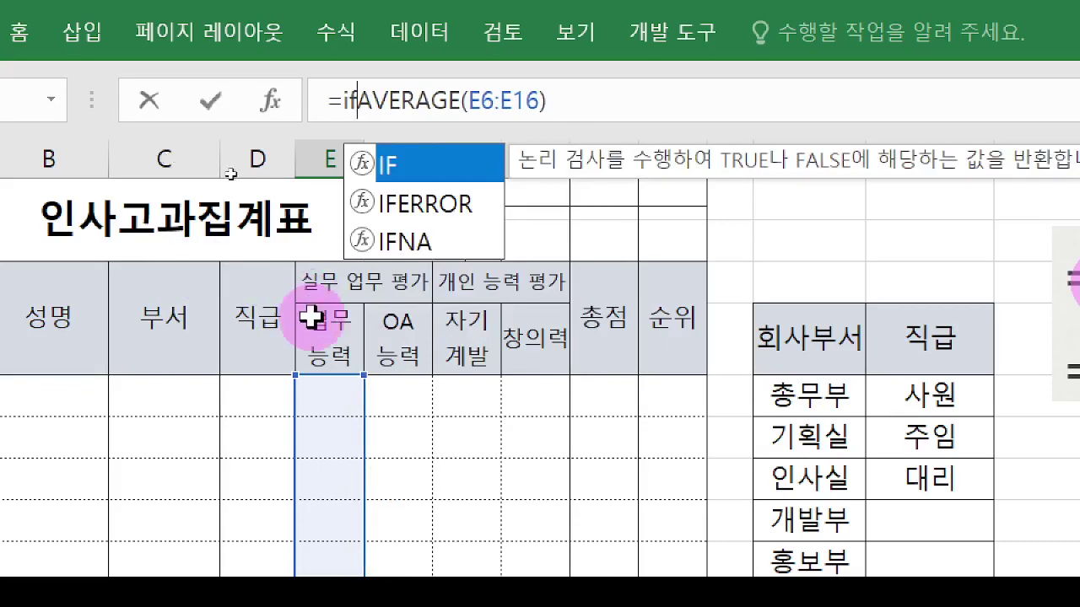
double_click(427, 206)
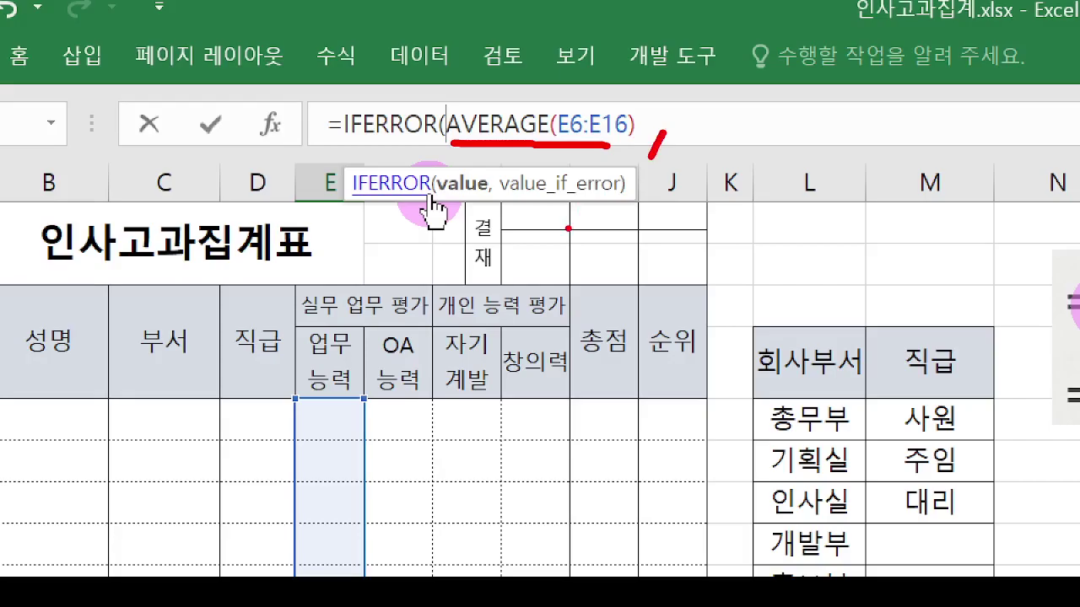
left_click(696, 135)
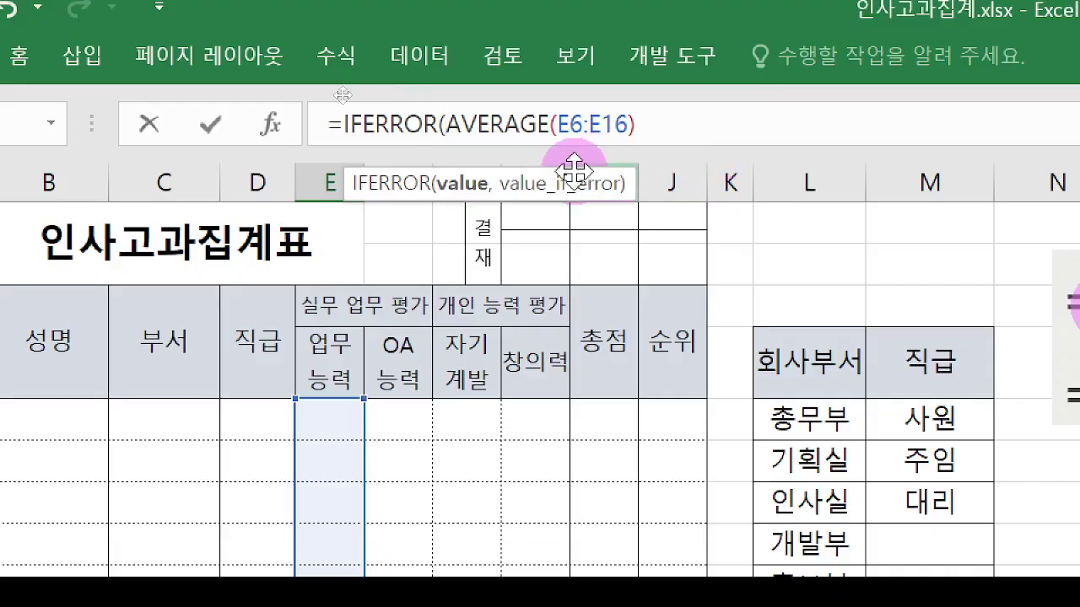
type(",")
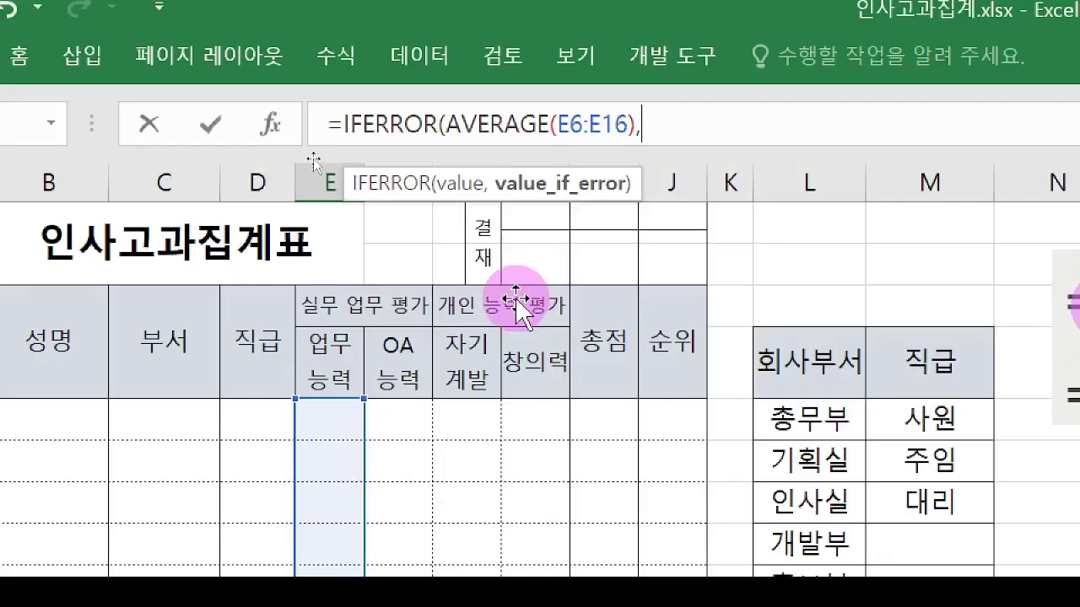
type("\"\")")
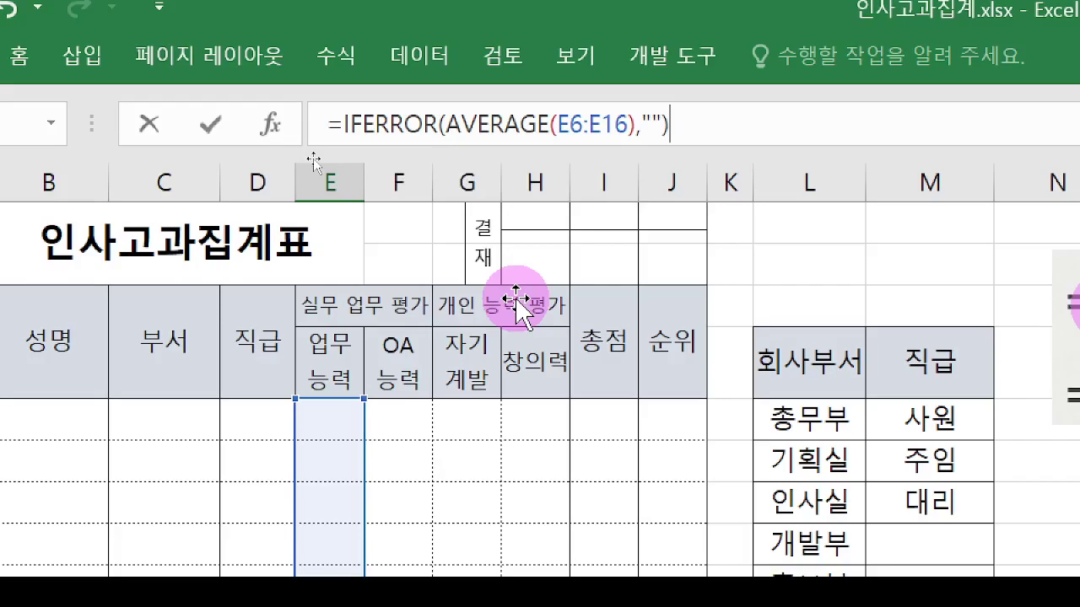
key("Return")
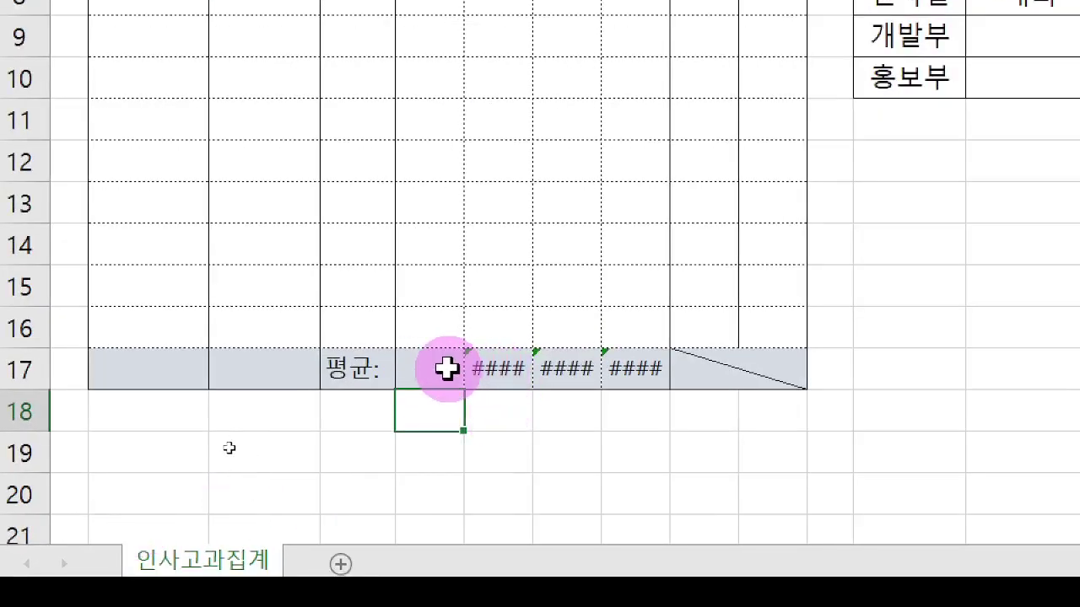
Step: Fill the E17 formula across to H17 without formatting, then deselect the range
left_click(445, 367)
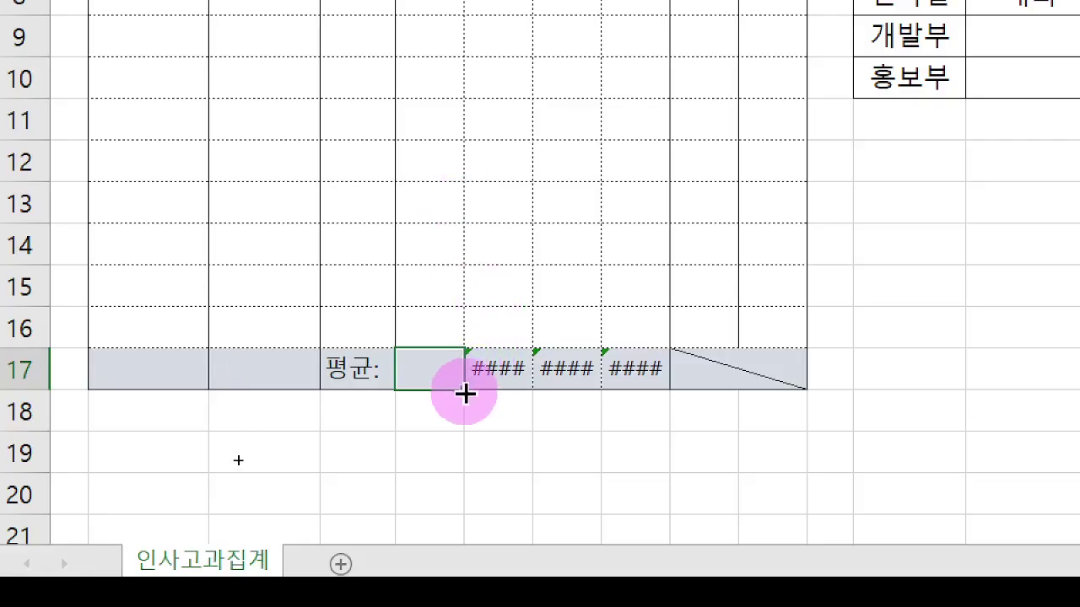
left_click_drag(465, 393, 638, 377)
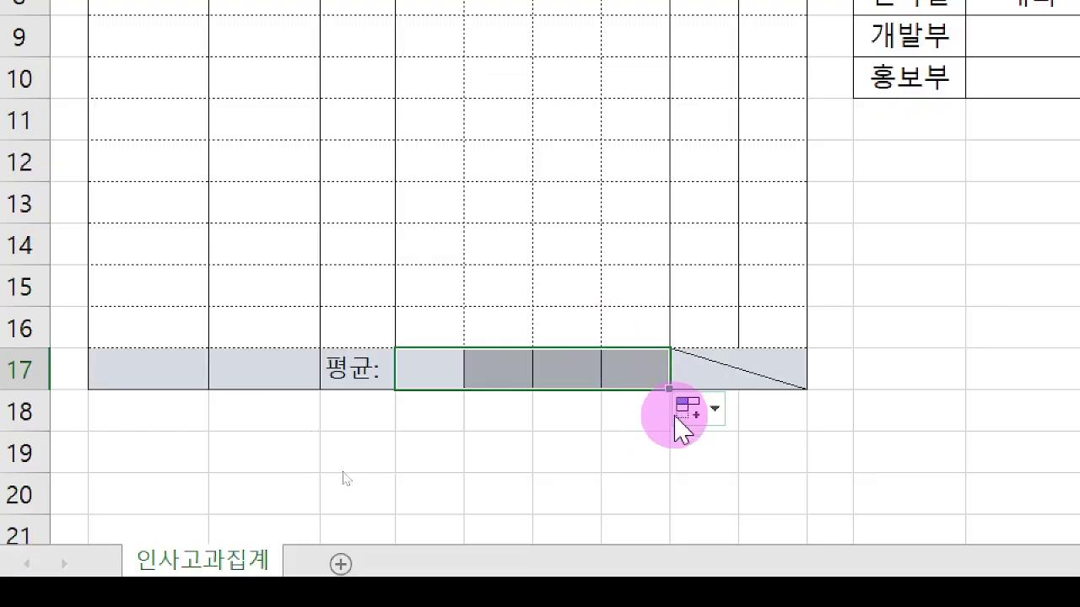
left_click(687, 410)
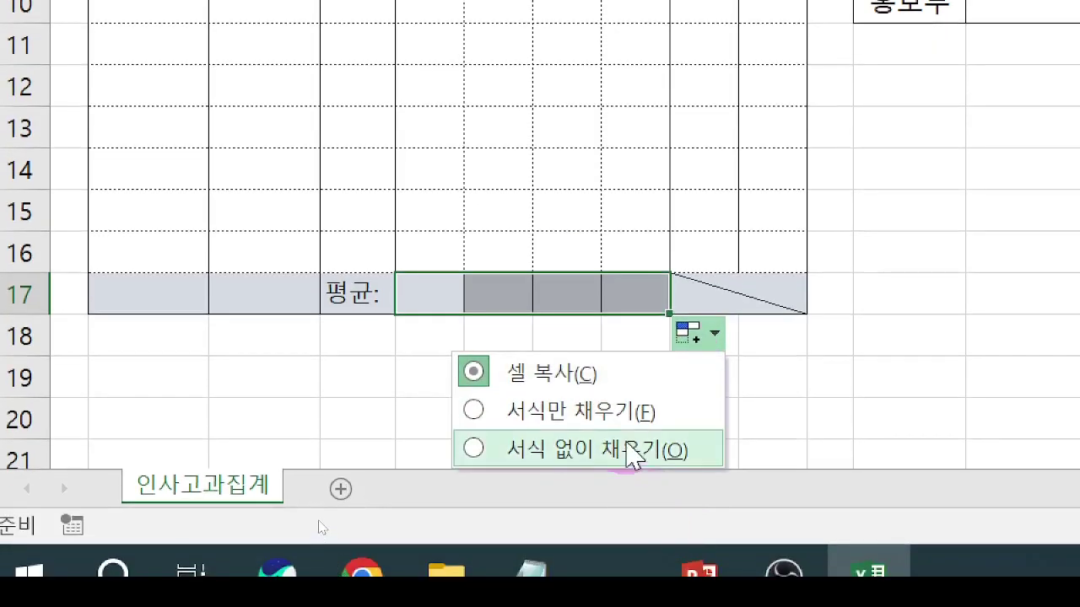
left_click(632, 456)
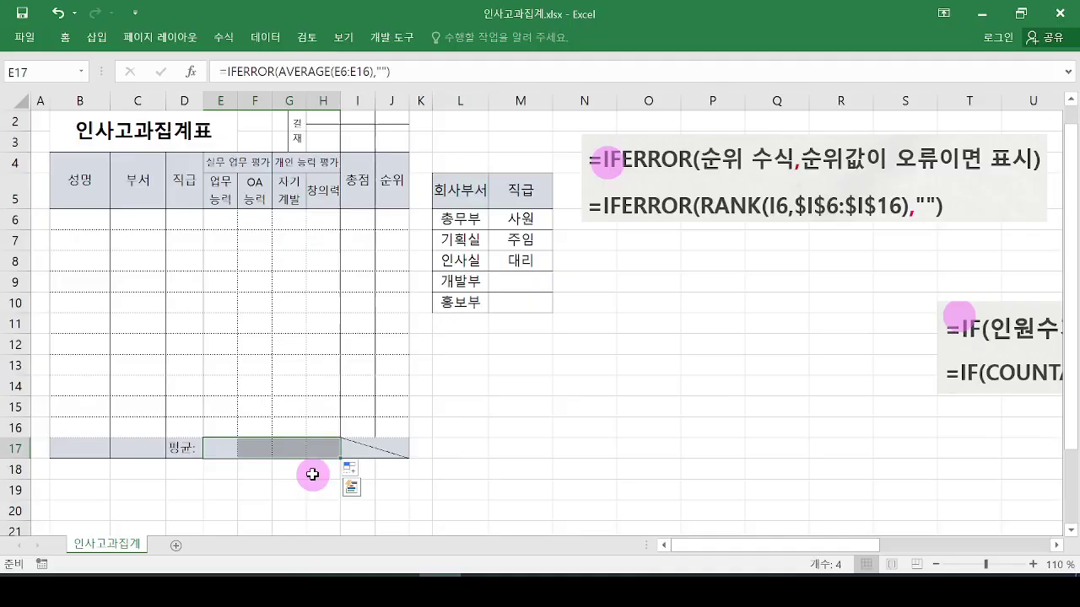
left_click(262, 367)
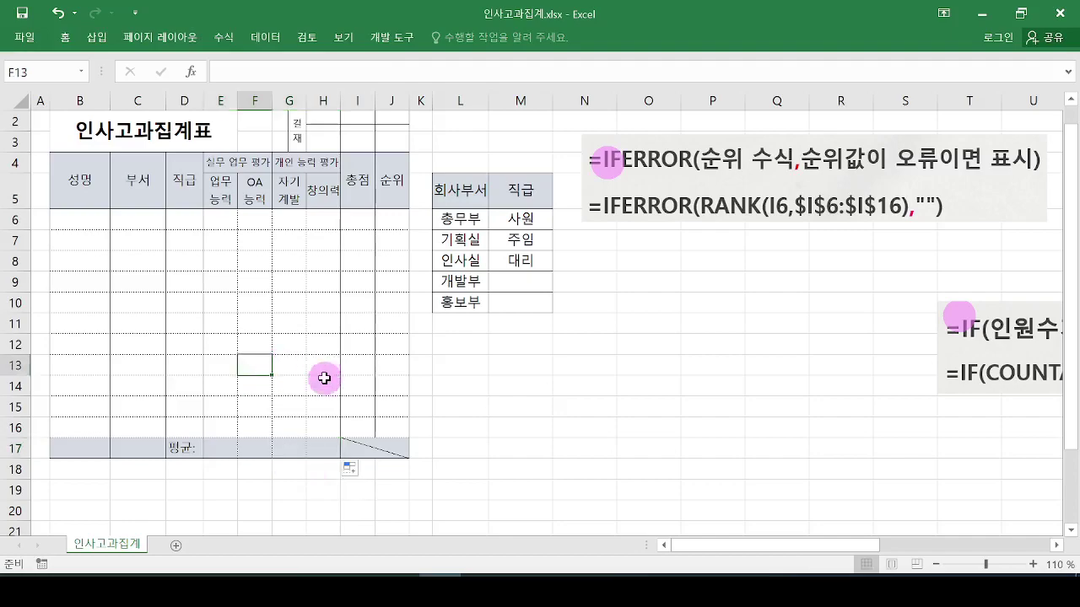